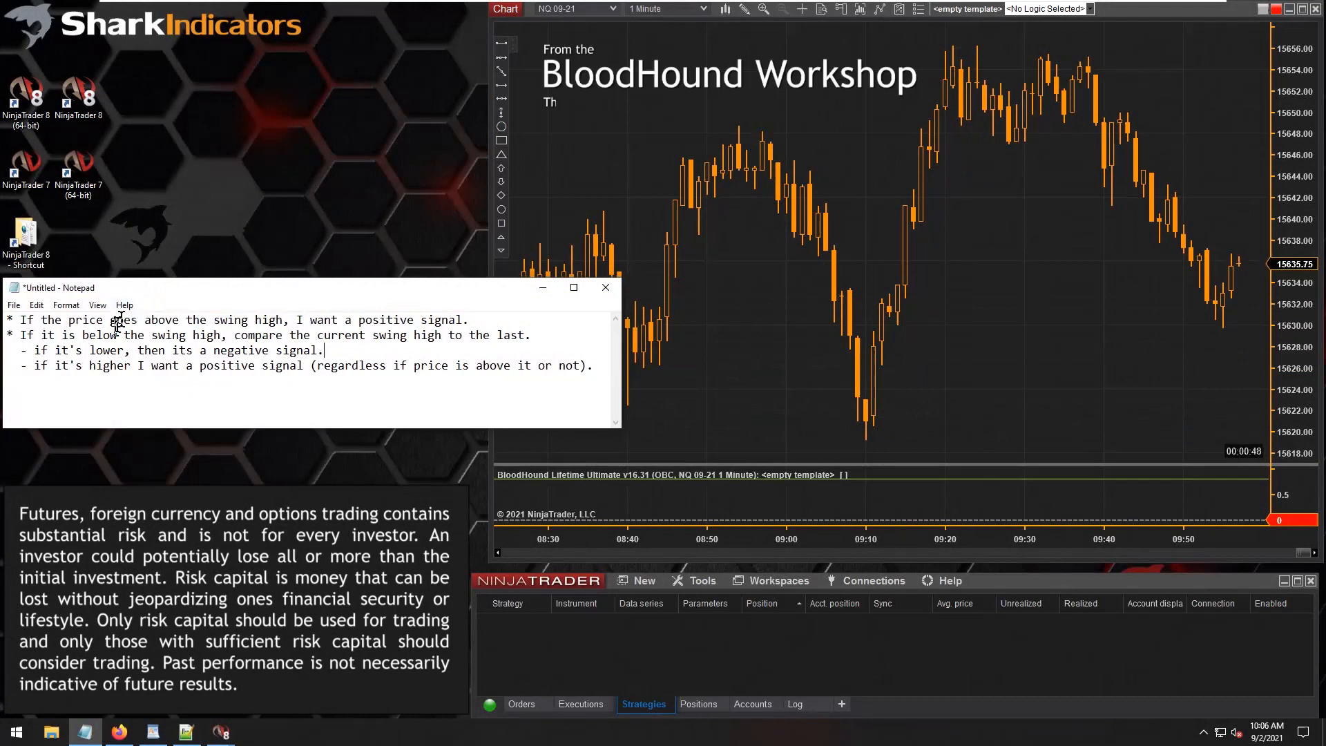
# Review the notes' rules for price above the swing high and for comparing the current swing high to the last.
pyautogui.moveTo(20, 320); pyautogui.dragTo(214, 321)
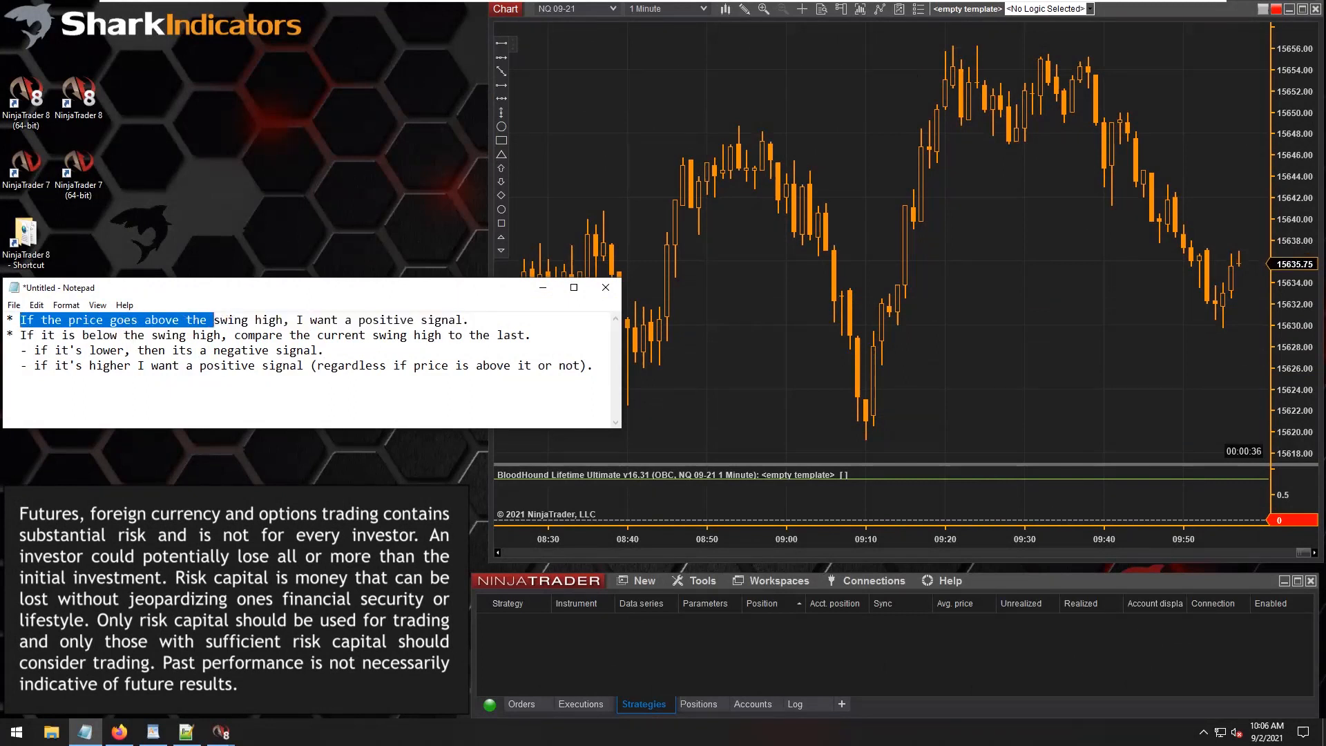
pyautogui.moveTo(214, 322); pyautogui.dragTo(462, 320)
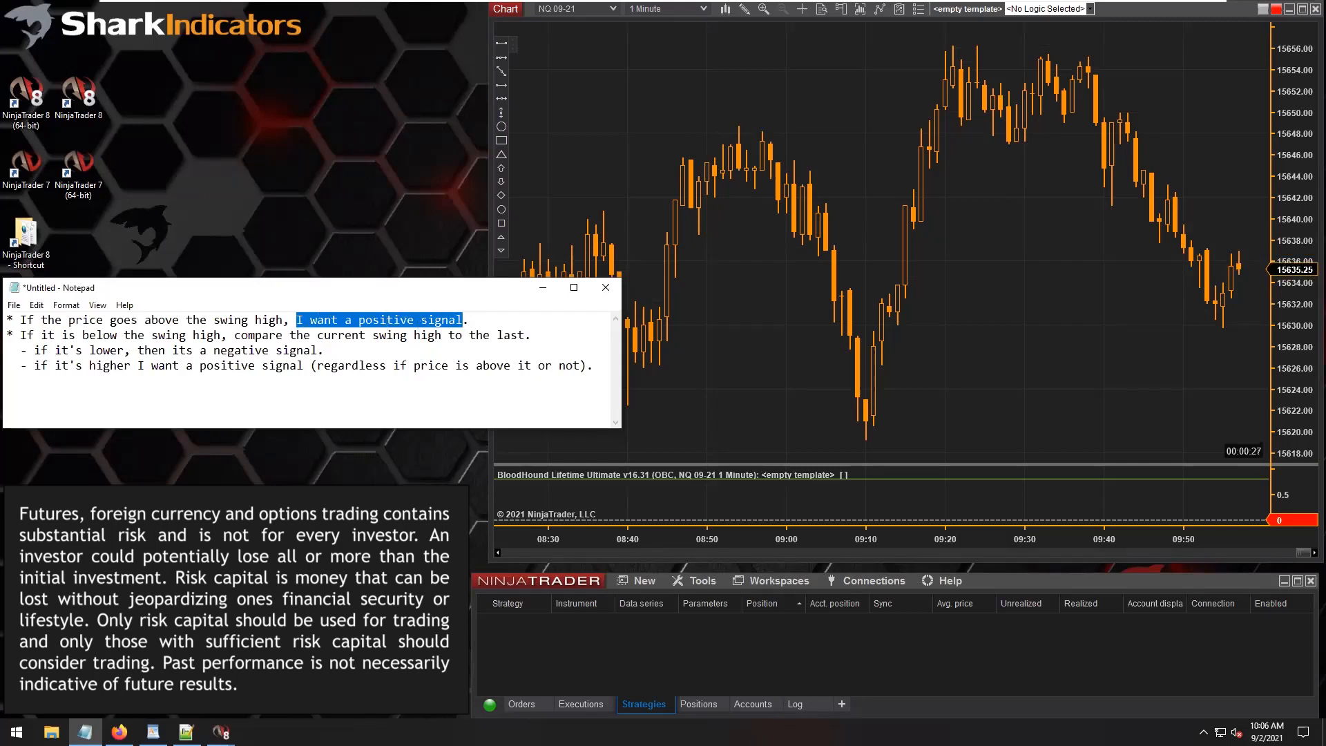
pyautogui.click(464, 319)
pyautogui.doubleClick(387, 319)
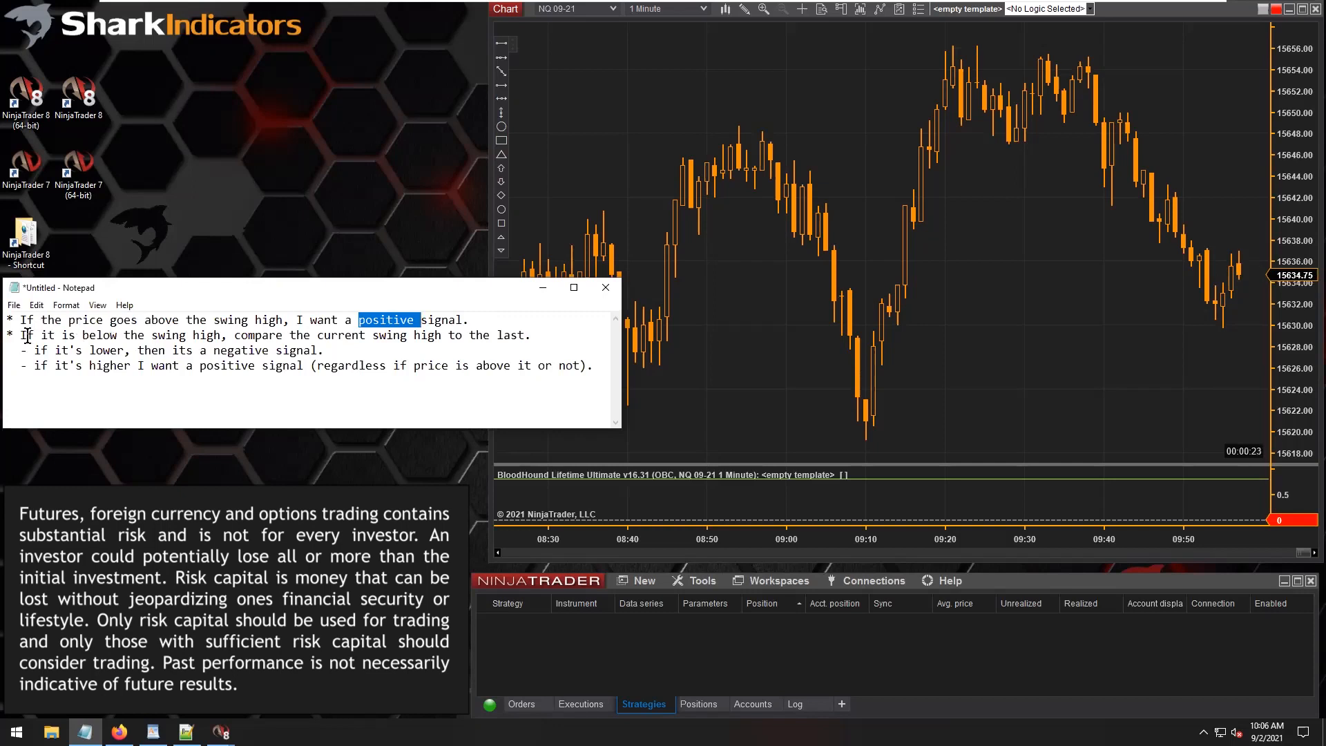
pyautogui.moveTo(28, 335); pyautogui.dragTo(420, 337)
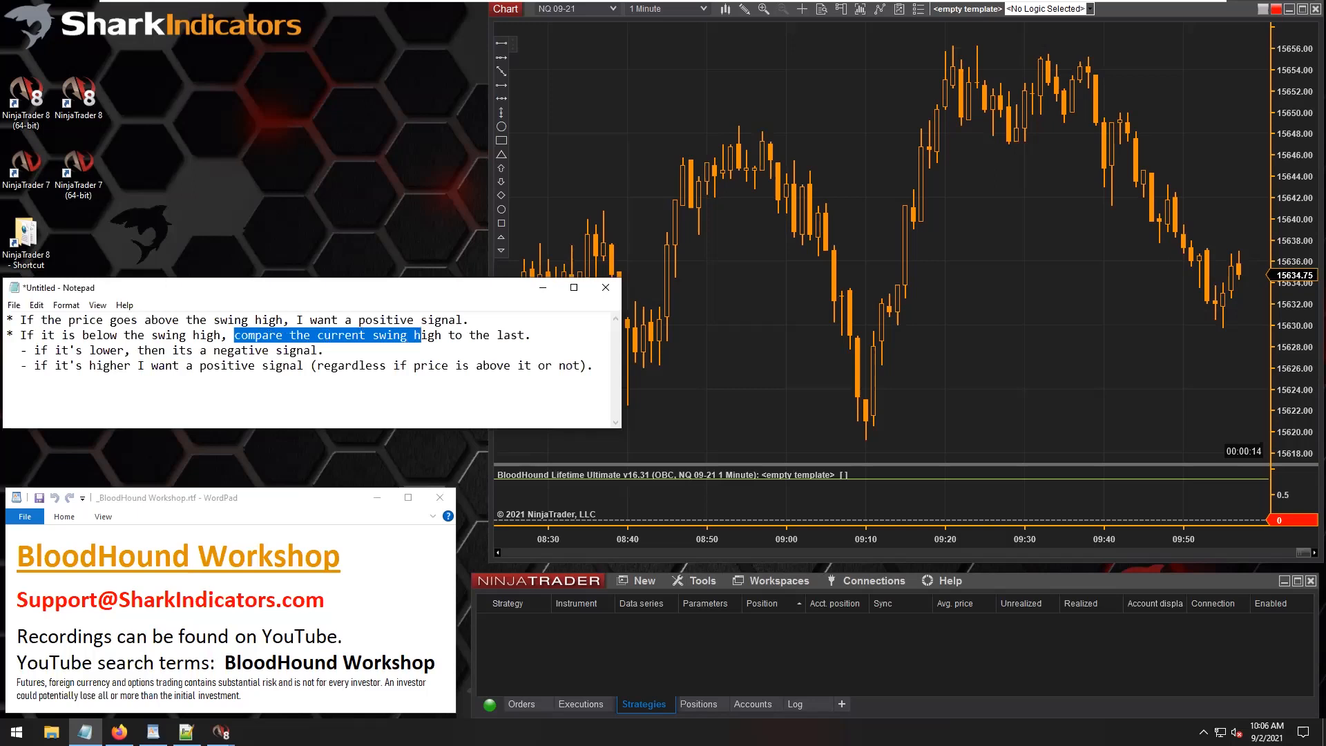
pyautogui.moveTo(420, 336); pyautogui.dragTo(506, 337)
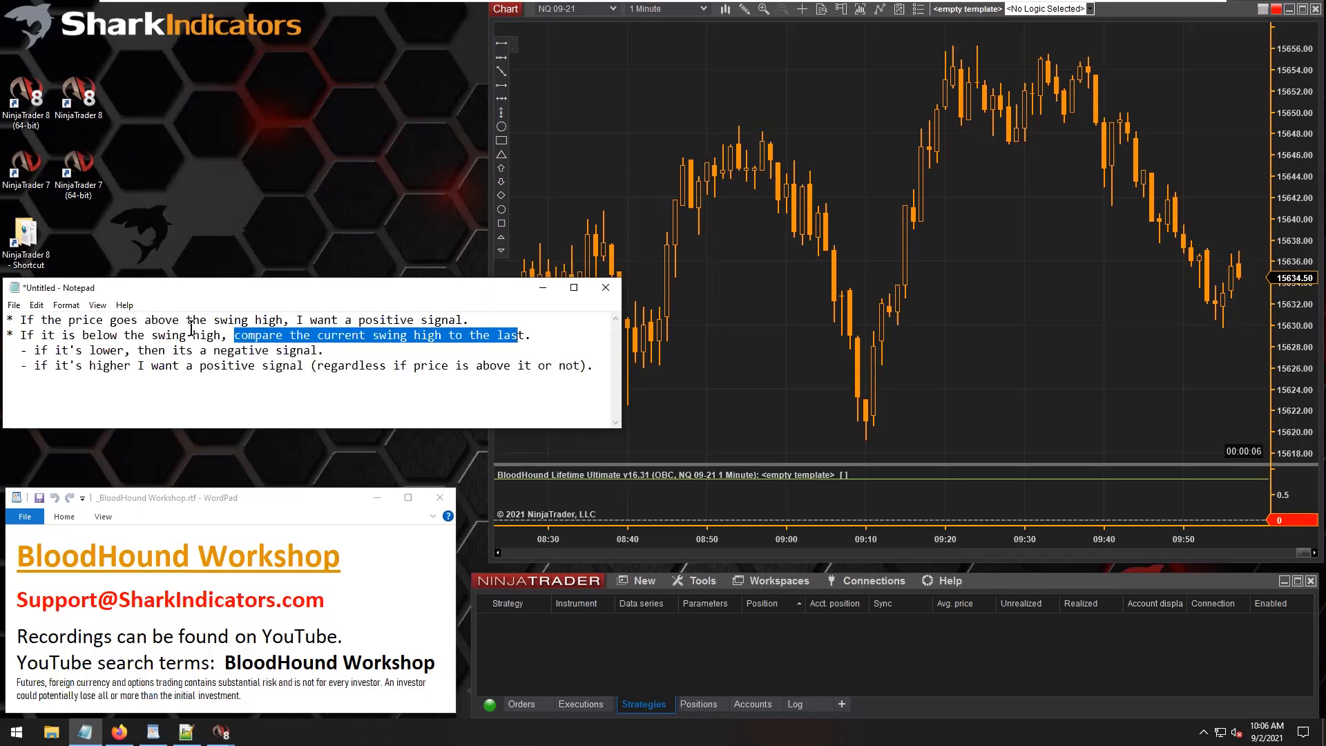
pyautogui.moveTo(158, 336); pyautogui.dragTo(228, 341)
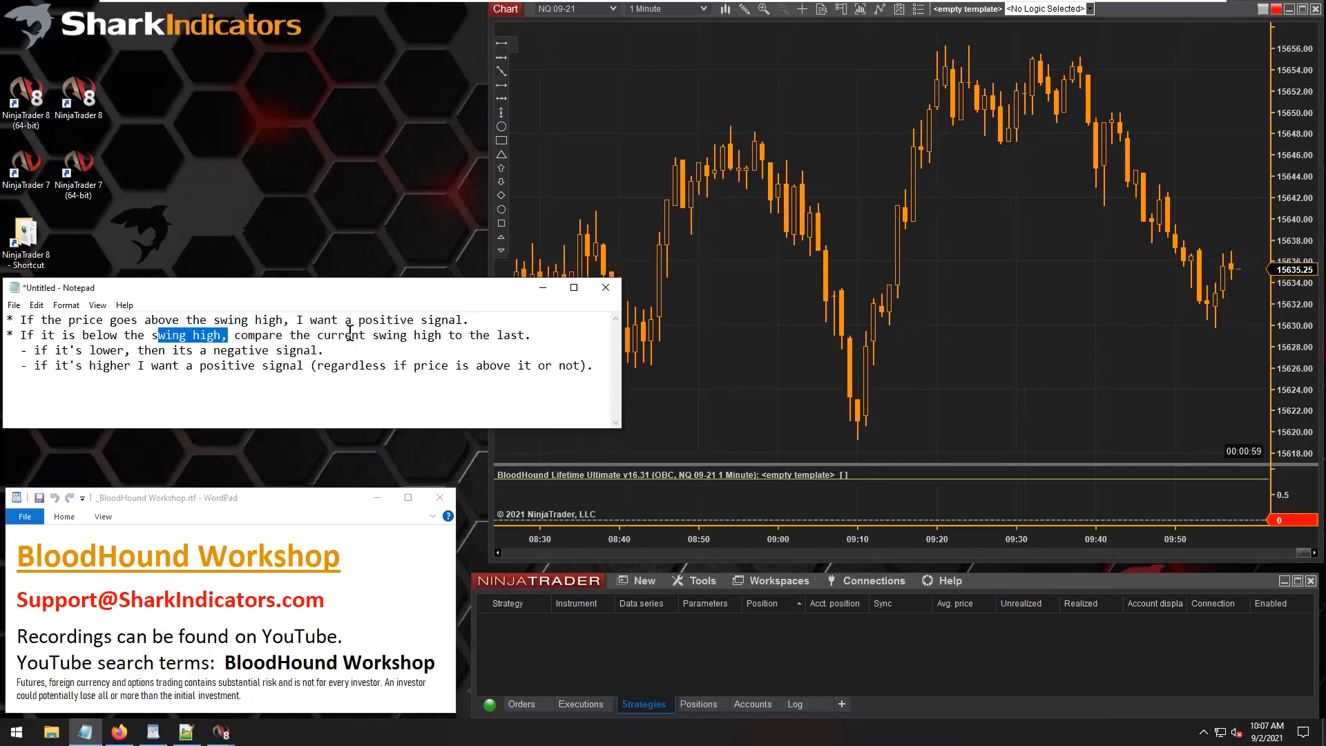
pyautogui.moveTo(317, 336); pyautogui.dragTo(525, 338)
pyautogui.click(319, 339)
pyautogui.moveTo(317, 339); pyautogui.dragTo(525, 338)
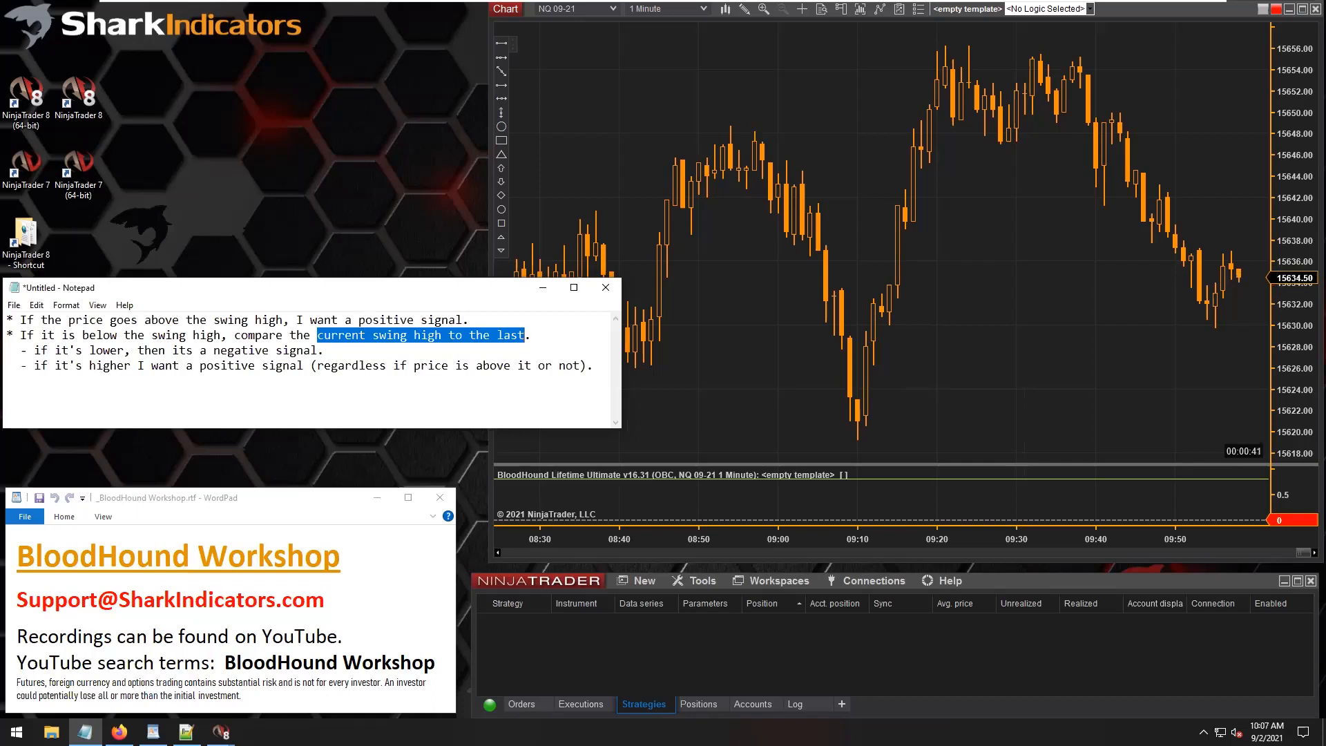
pyautogui.moveTo(497, 335); pyautogui.dragTo(523, 335)
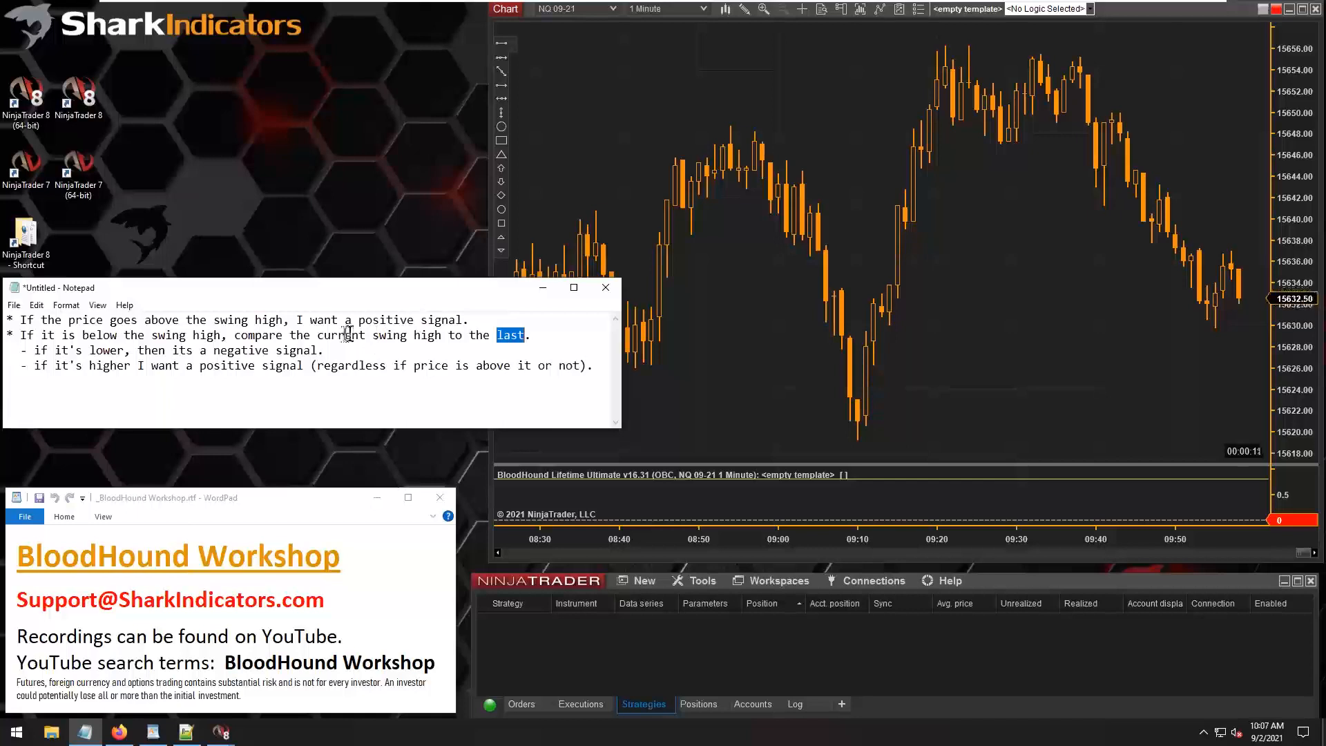
pyautogui.moveTo(317, 336); pyautogui.dragTo(441, 343)
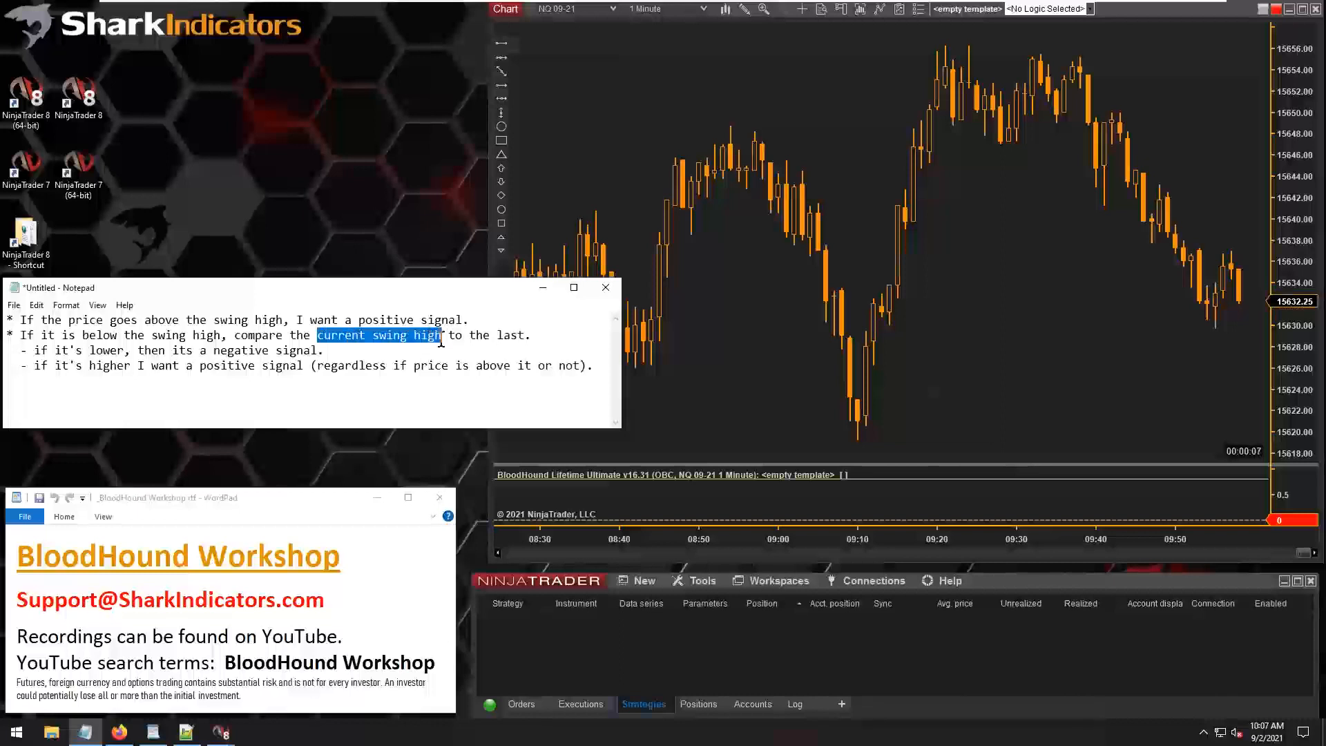
pyautogui.click(385, 337)
pyautogui.moveTo(372, 336); pyautogui.dragTo(439, 336)
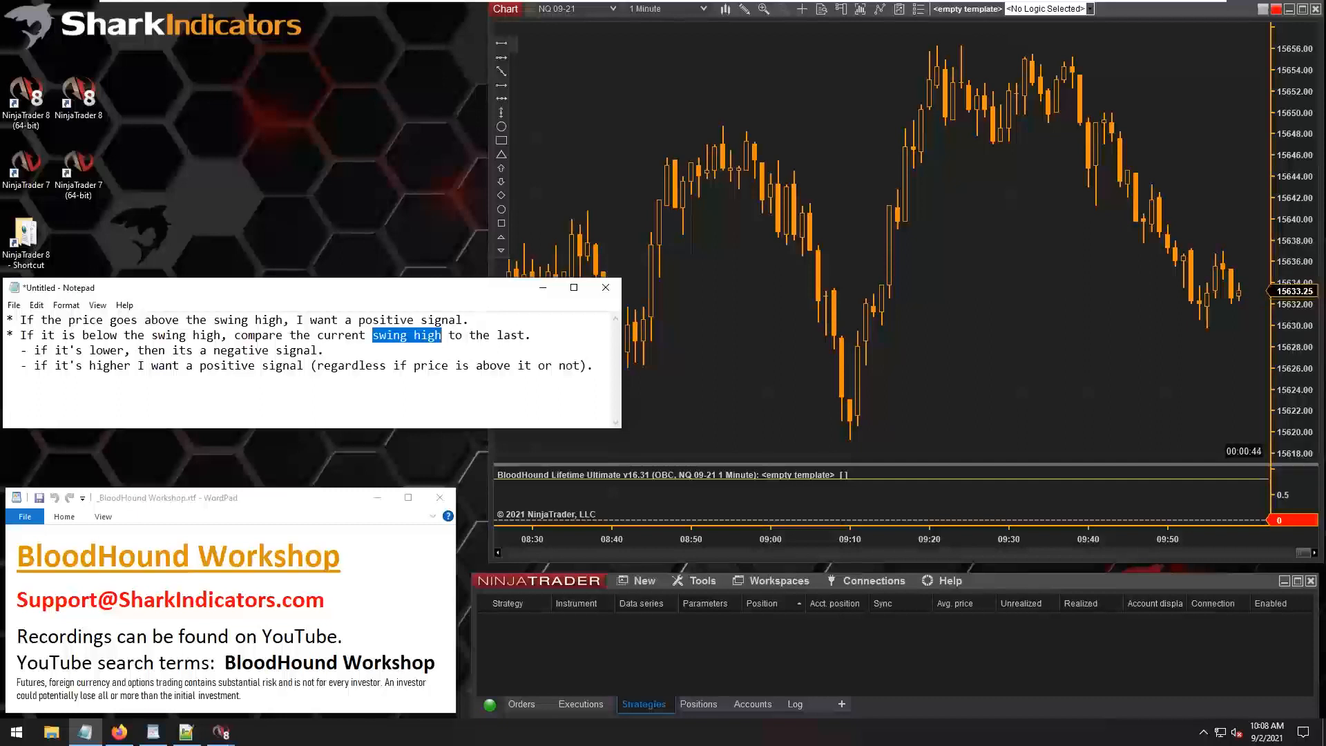
pyautogui.click(321, 336)
pyautogui.moveTo(321, 336); pyautogui.dragTo(441, 339)
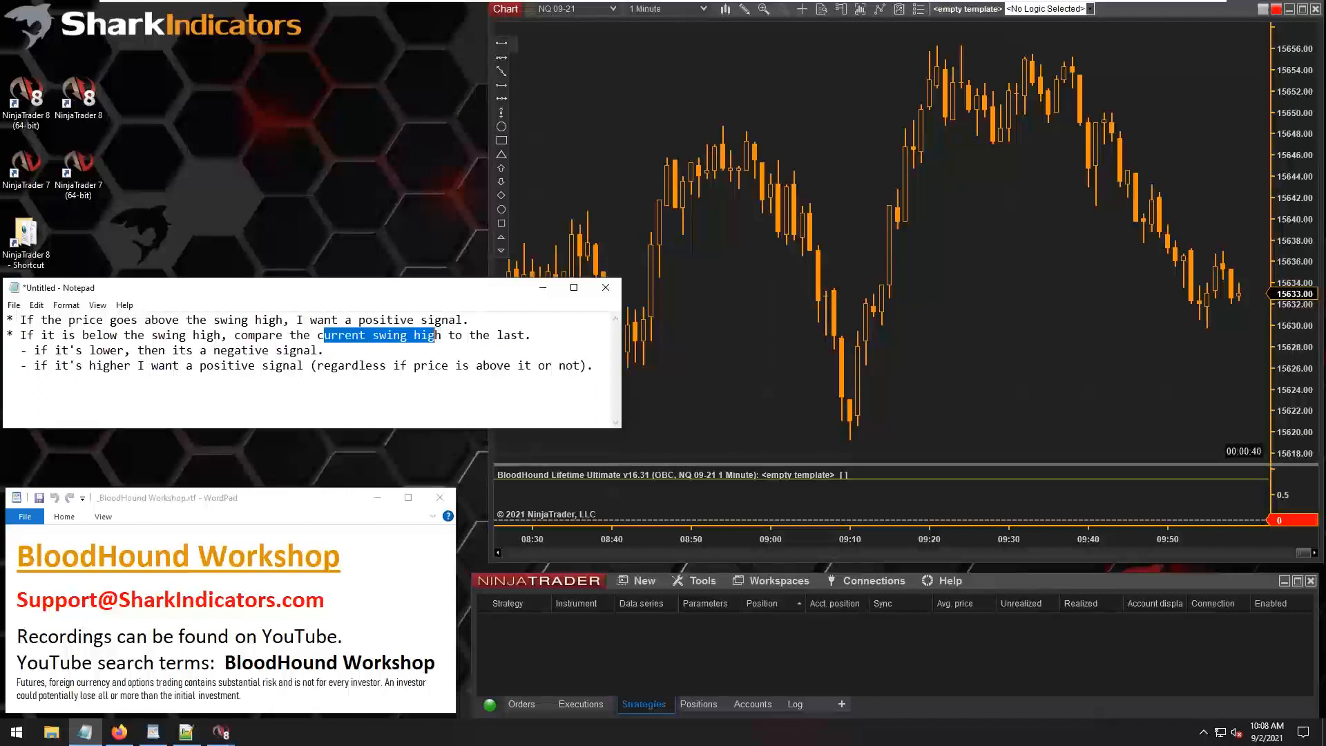
pyautogui.doubleClick(513, 336)
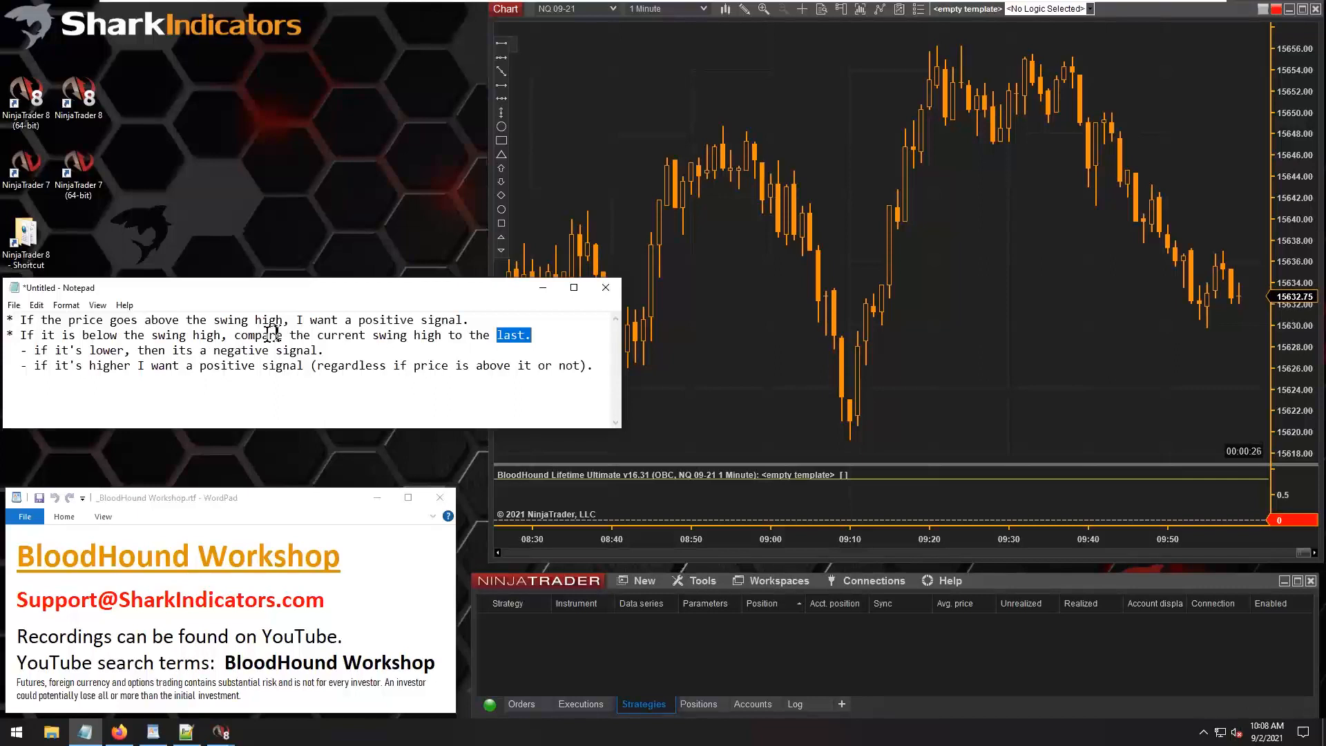
pyautogui.moveTo(241, 335); pyautogui.dragTo(360, 343)
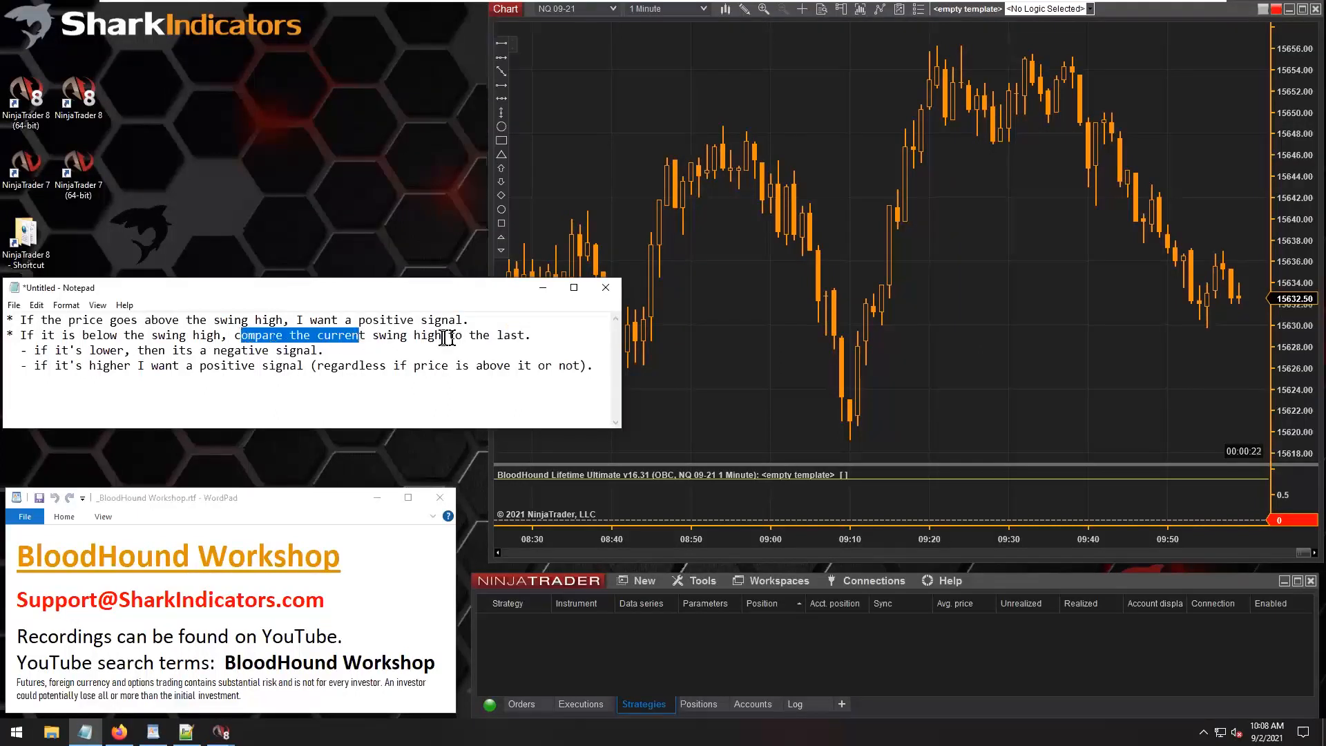
pyautogui.doubleClick(511, 336)
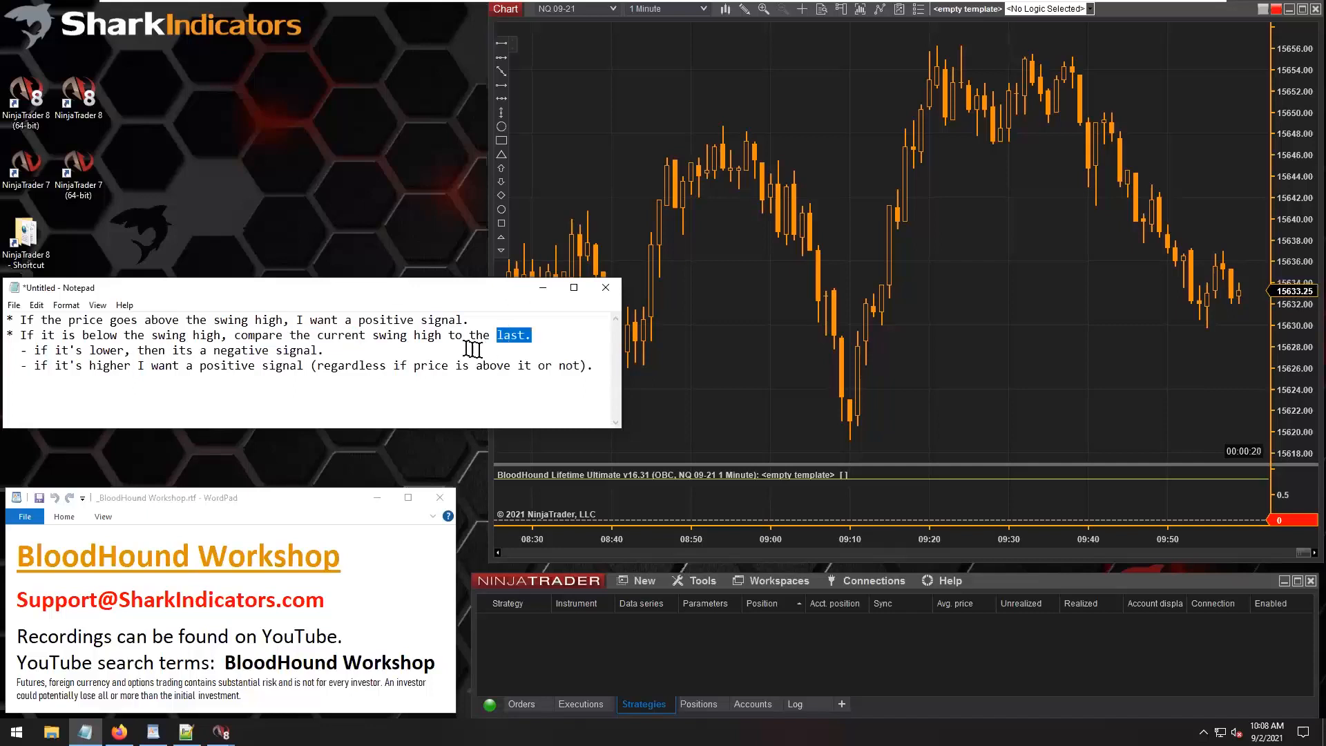
pyautogui.moveTo(336, 336); pyautogui.dragTo(525, 335)
pyautogui.click(490, 336)
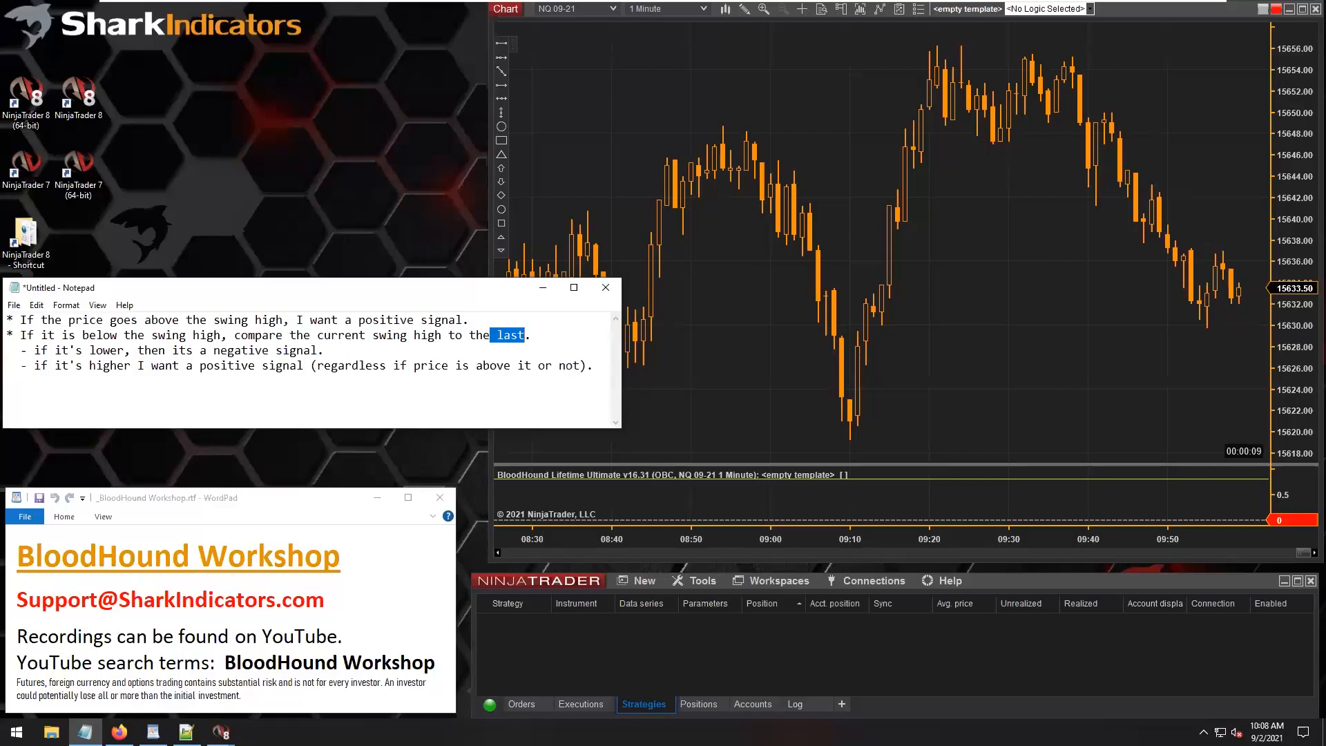
# Review the notes' sub-conditions for a lower or higher current swing high and the signal each should give.
pyautogui.moveTo(41, 351); pyautogui.dragTo(121, 350)
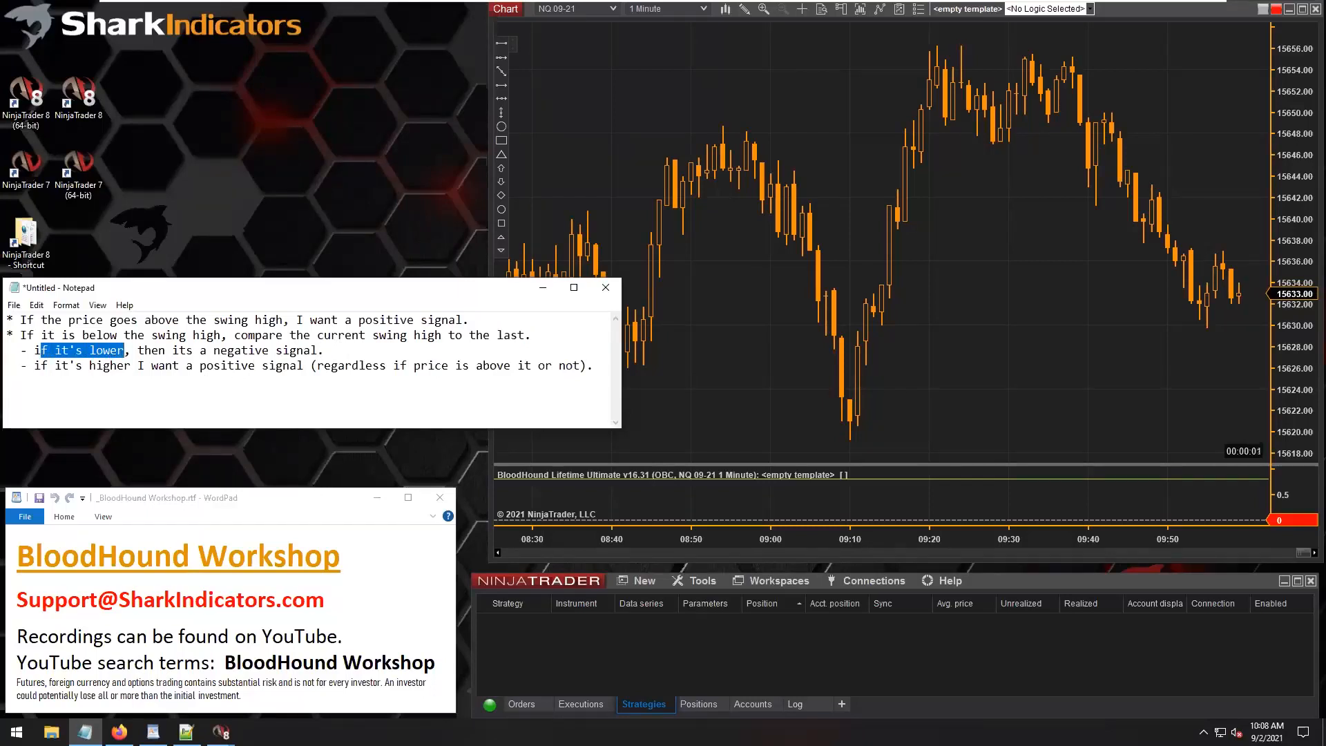
pyautogui.moveTo(138, 350); pyautogui.dragTo(316, 353)
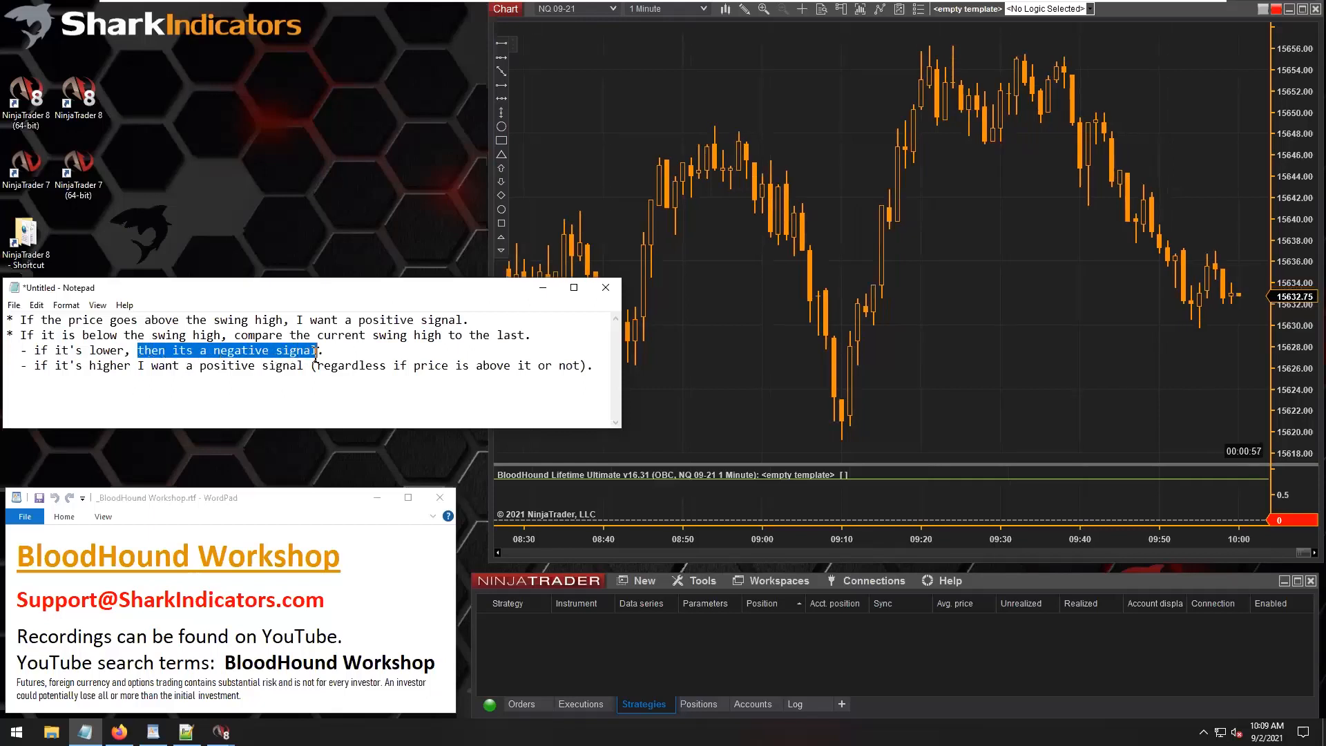
pyautogui.moveTo(34, 367); pyautogui.dragTo(310, 374)
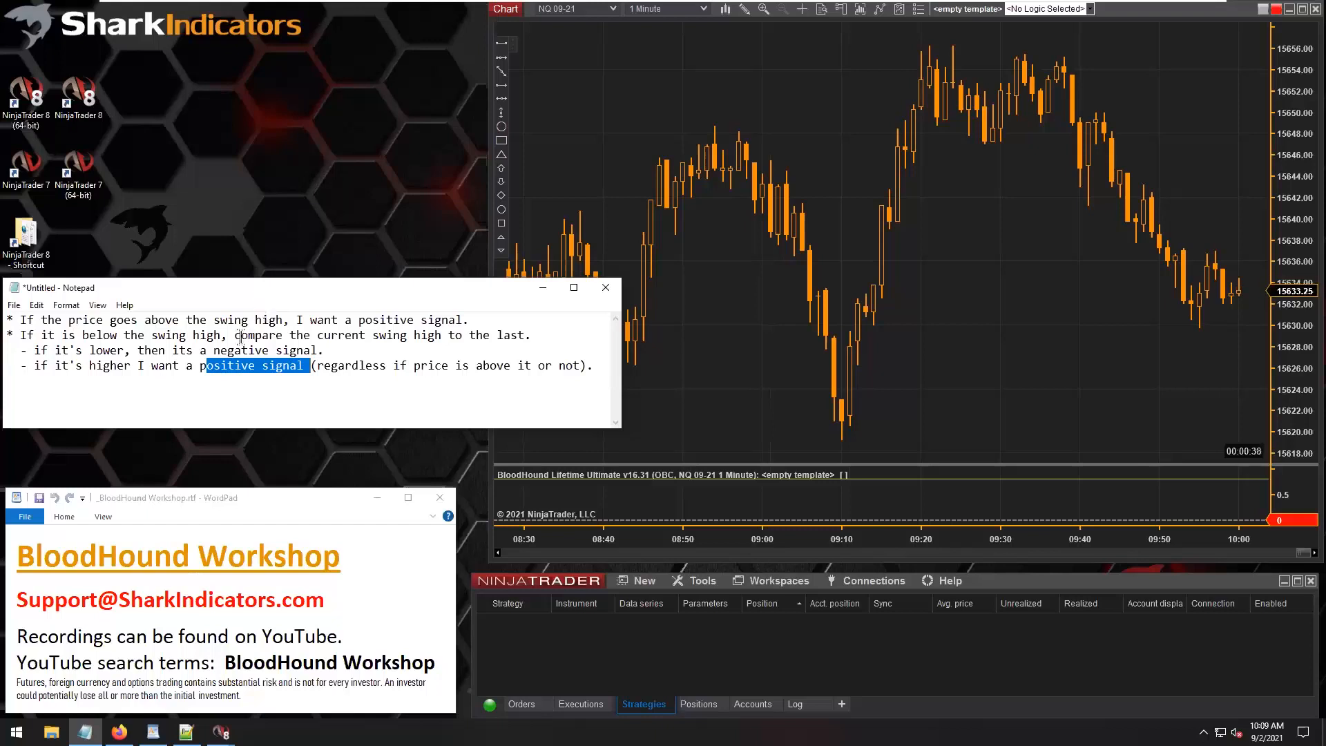
pyautogui.moveTo(234, 335); pyautogui.dragTo(522, 330)
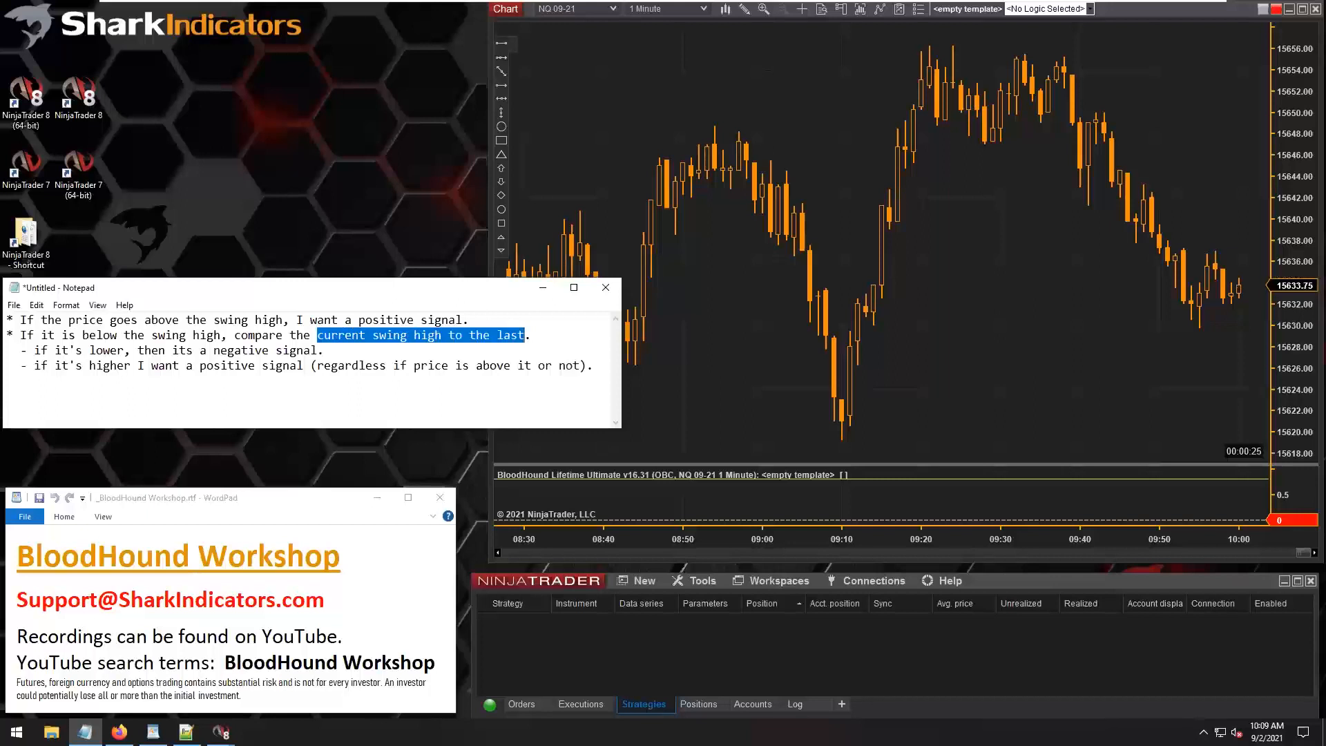
pyautogui.click(323, 336)
pyautogui.moveTo(323, 336); pyautogui.dragTo(525, 335)
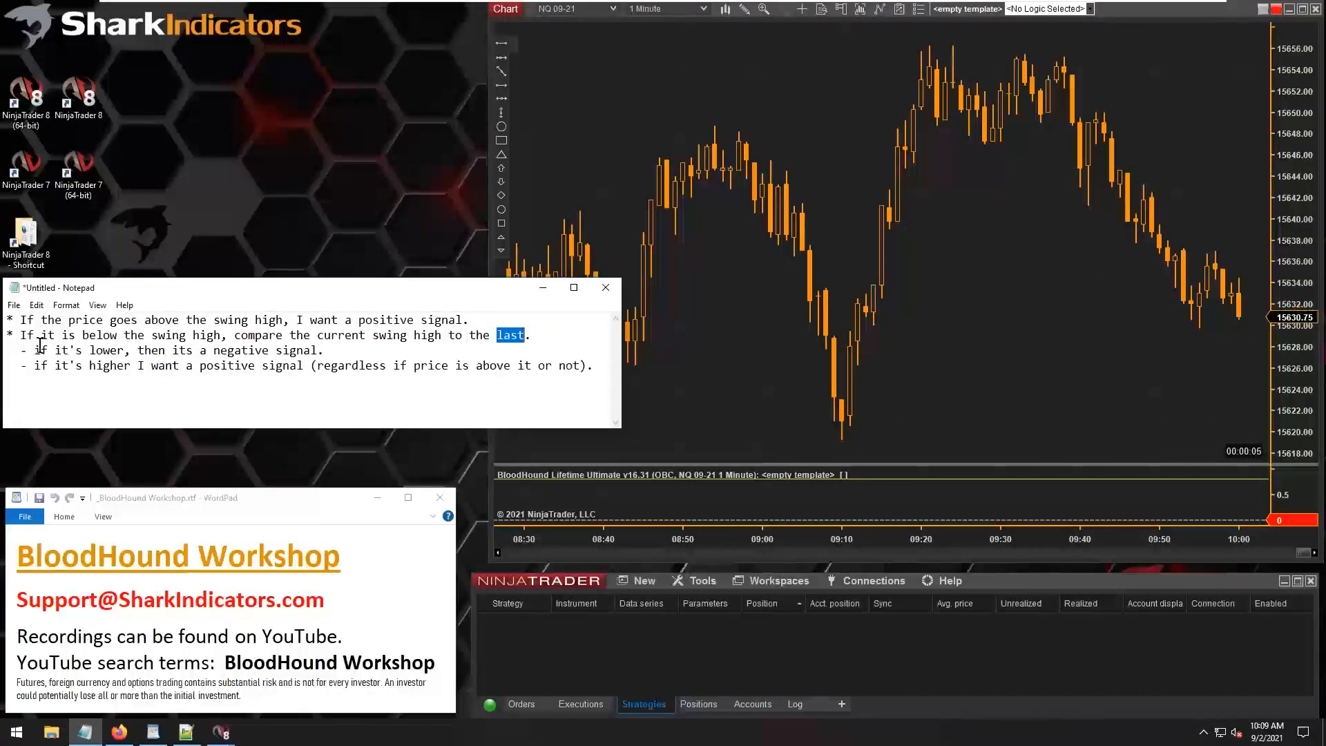
pyautogui.moveTo(35, 350); pyautogui.dragTo(300, 355)
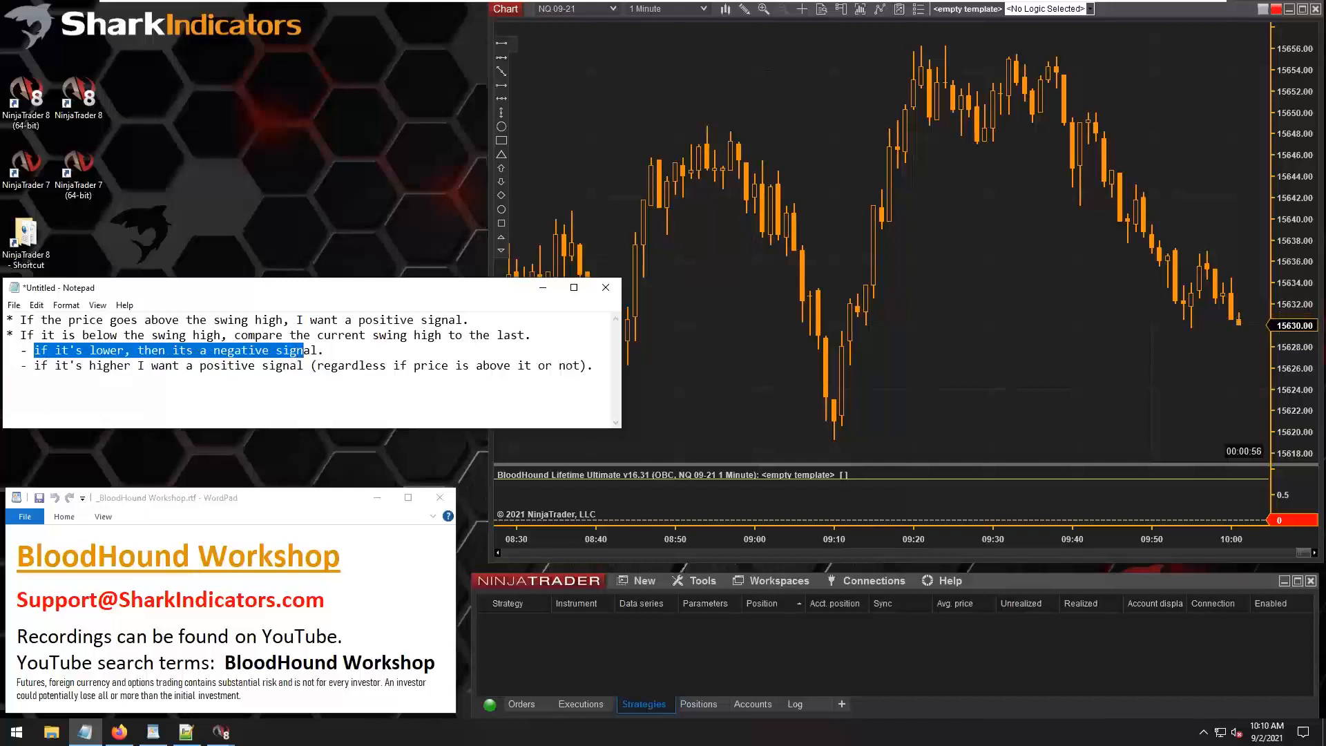
pyautogui.click(39, 364)
pyautogui.moveTo(39, 364); pyautogui.dragTo(138, 376)
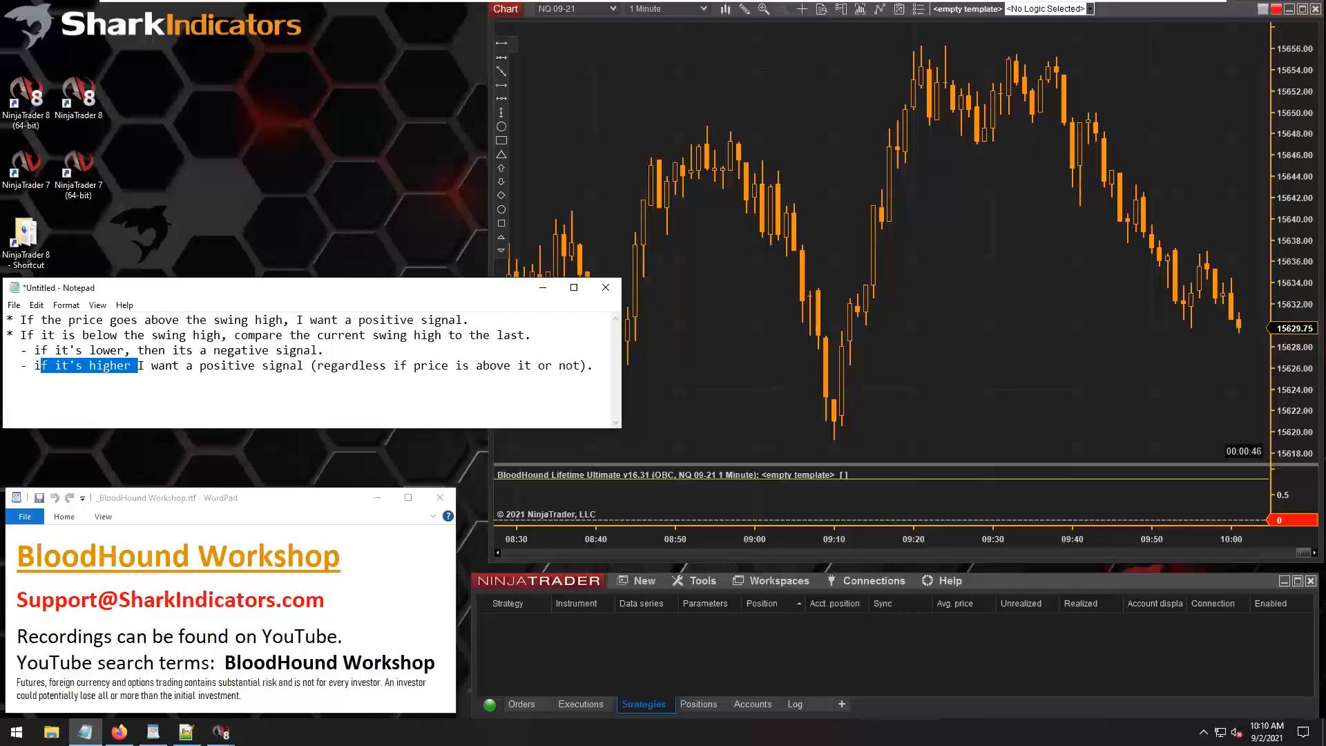
pyautogui.moveTo(317, 336); pyautogui.dragTo(526, 337)
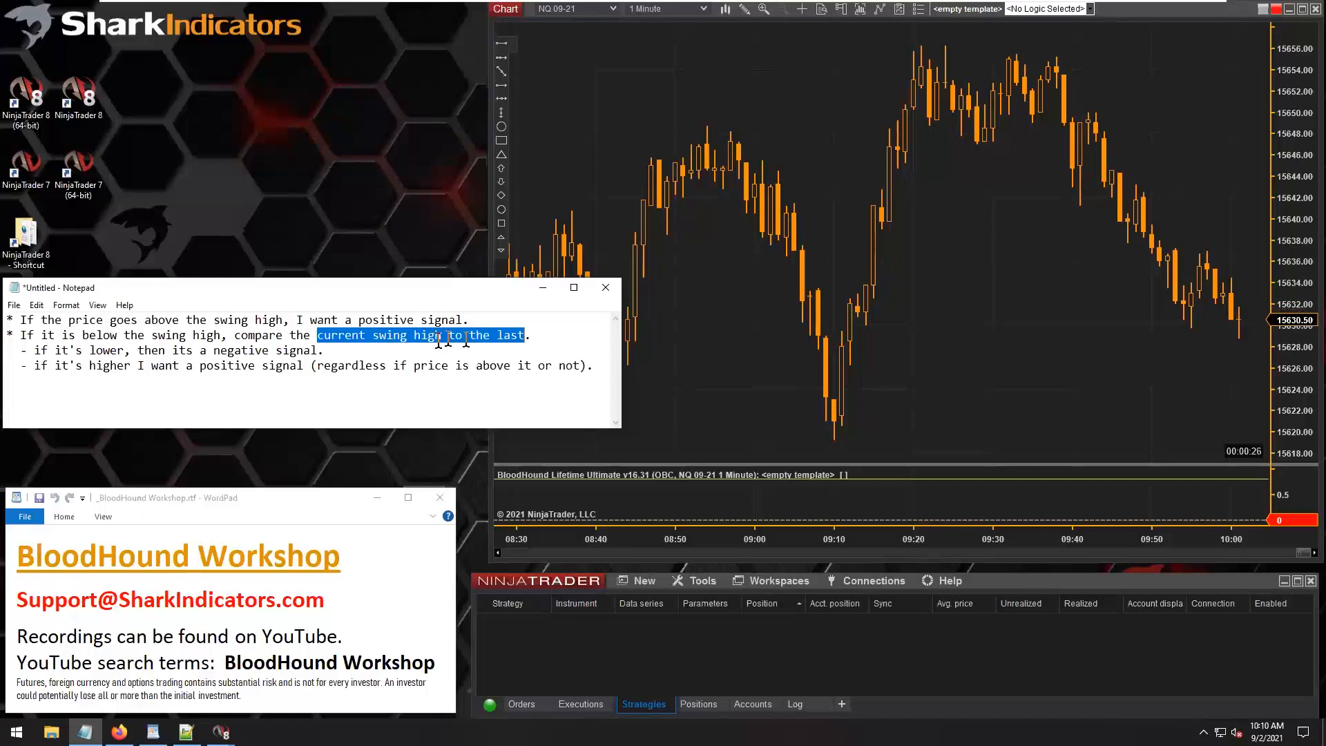
pyautogui.doubleClick(506, 335)
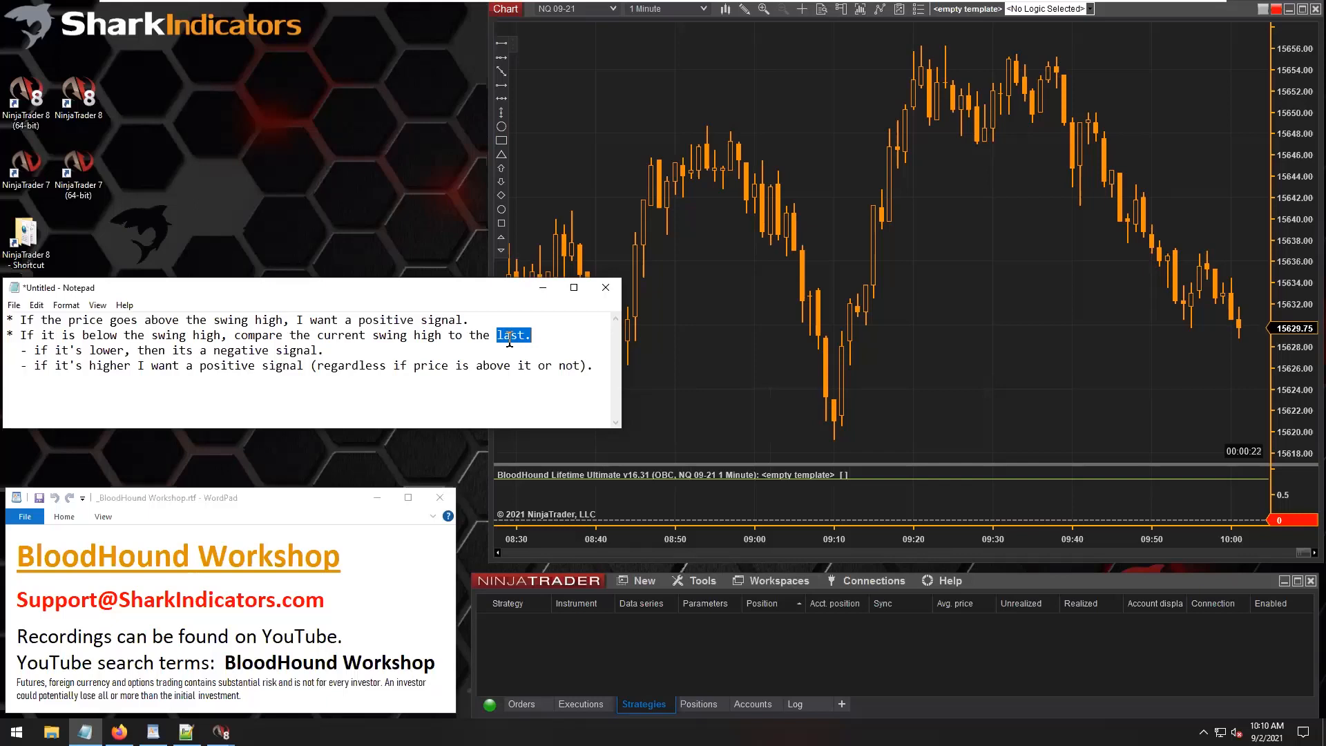
# Move the notes window below the price chart and add the SharkIndicators Swing Highs & Lows indicator to the chart's configured indicators.
pyautogui.moveTo(449, 290); pyautogui.dragTo(901, 573)
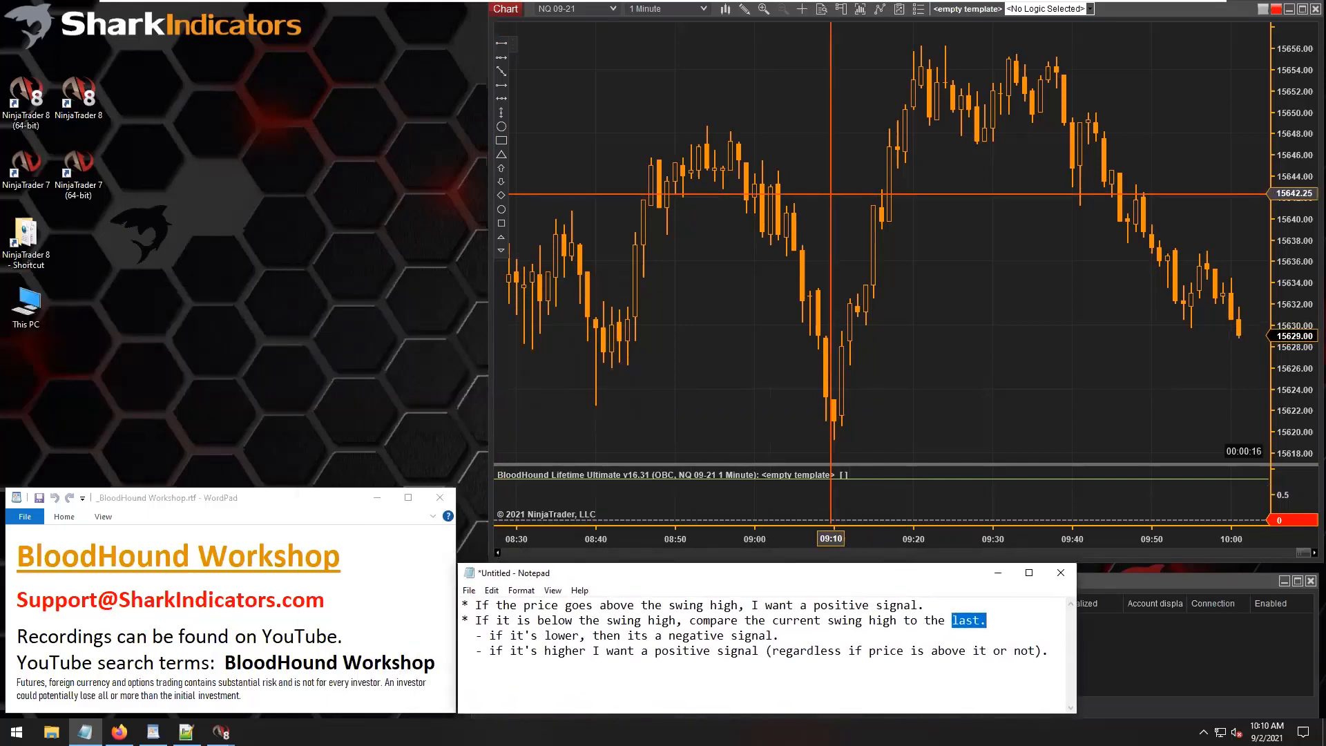
pyautogui.rightClick(817, 130)
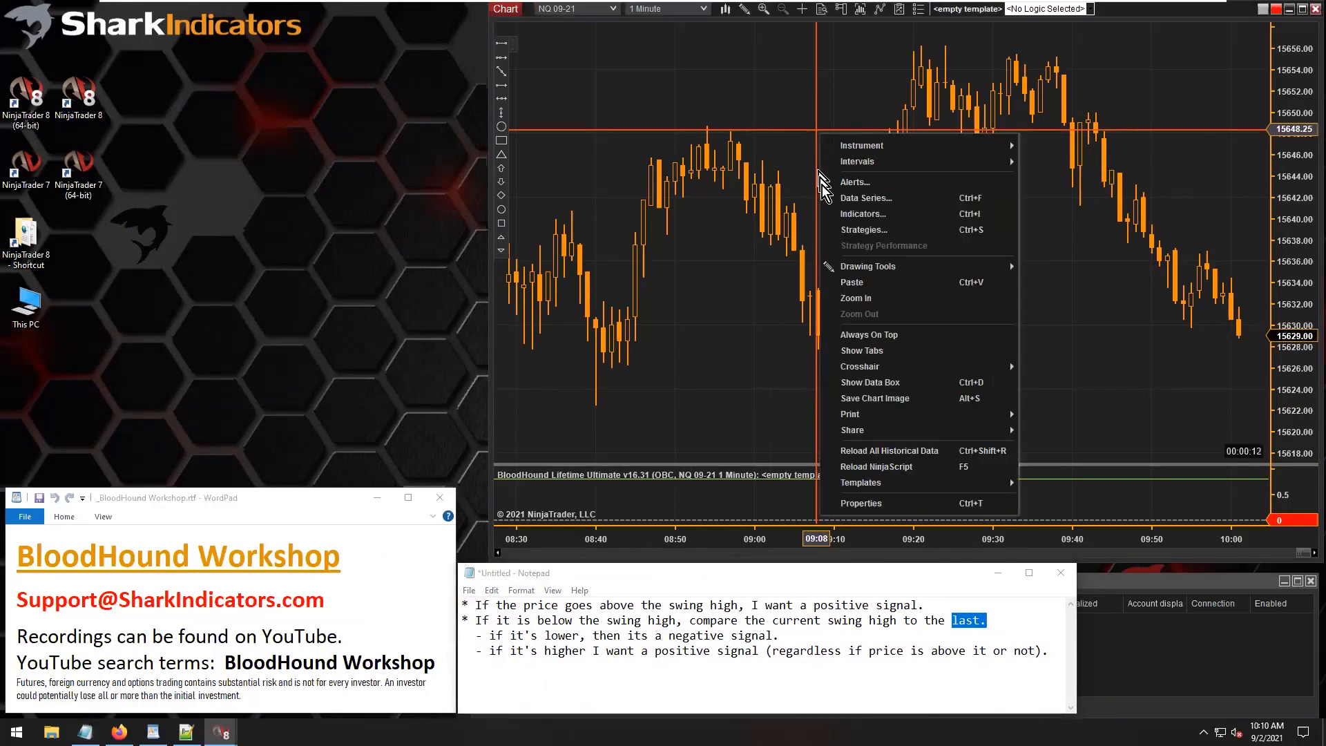
pyautogui.click(862, 214)
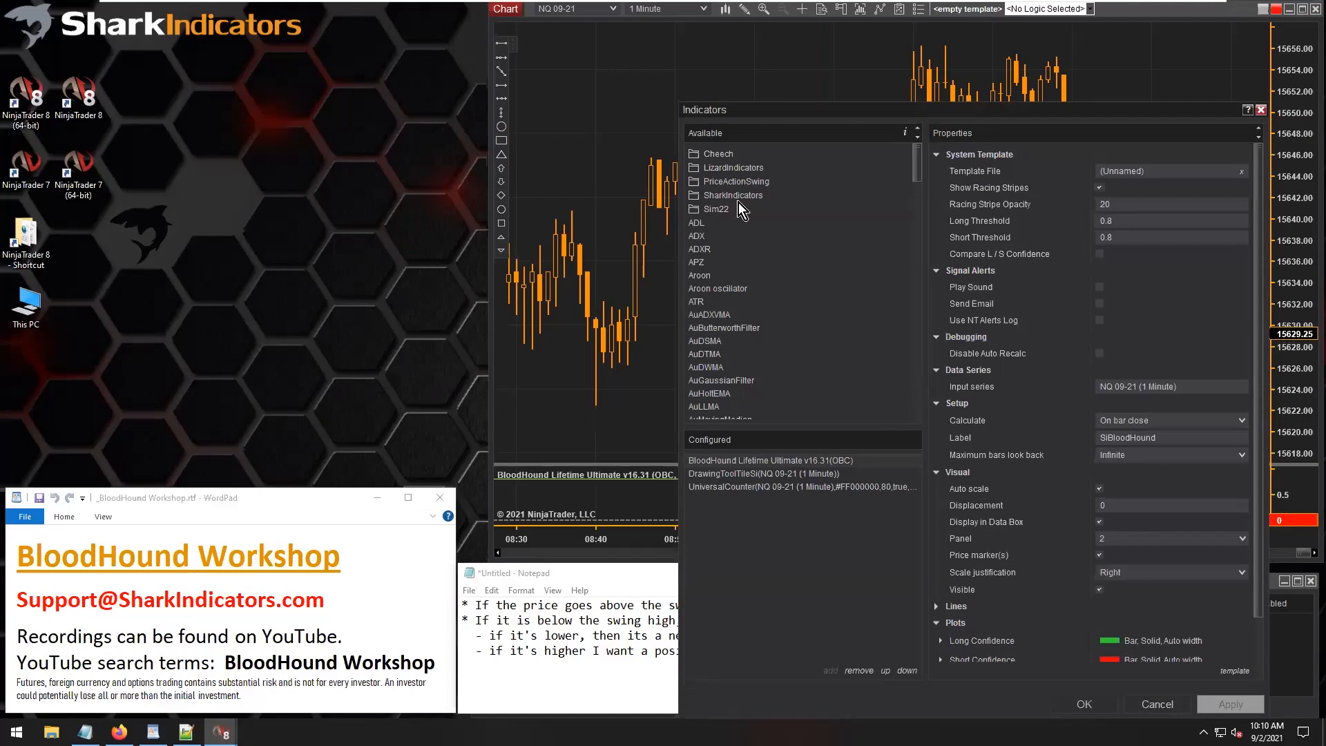
pyautogui.moveTo(768, 114); pyautogui.dragTo(740, 44)
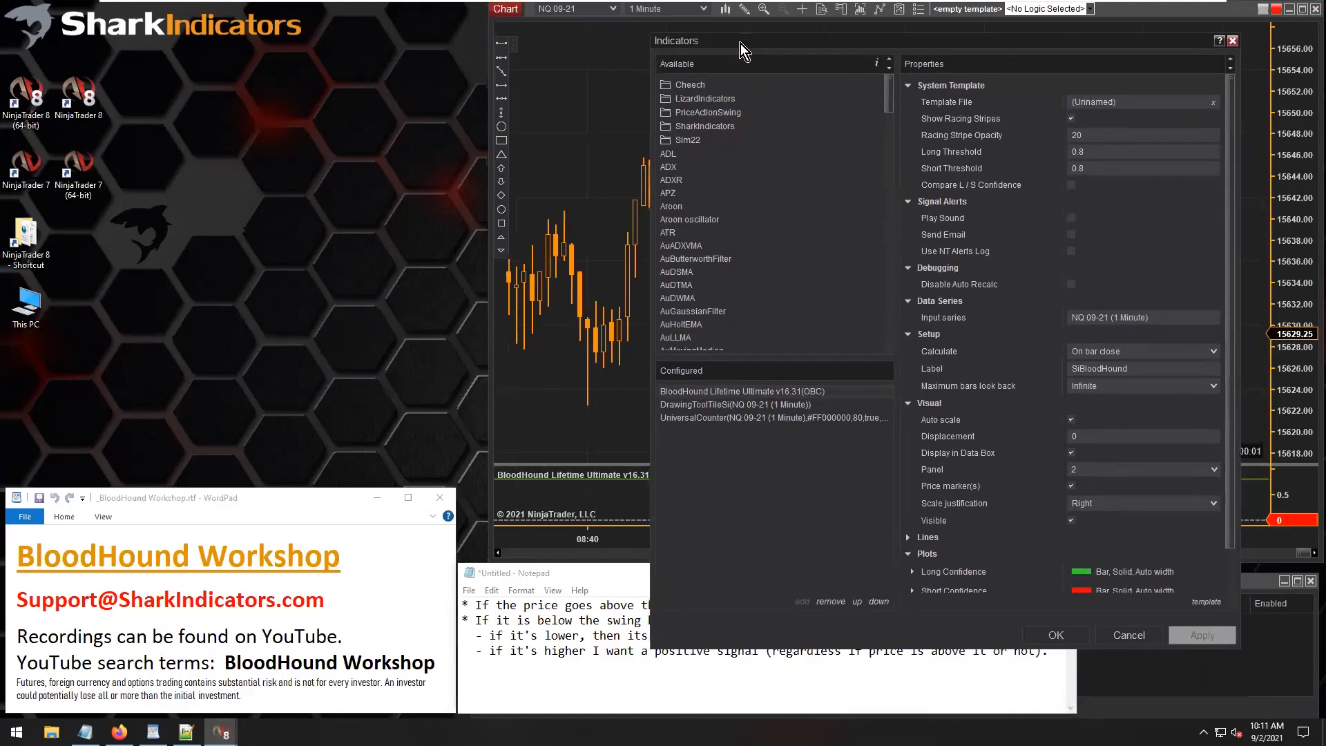
pyautogui.click(703, 127)
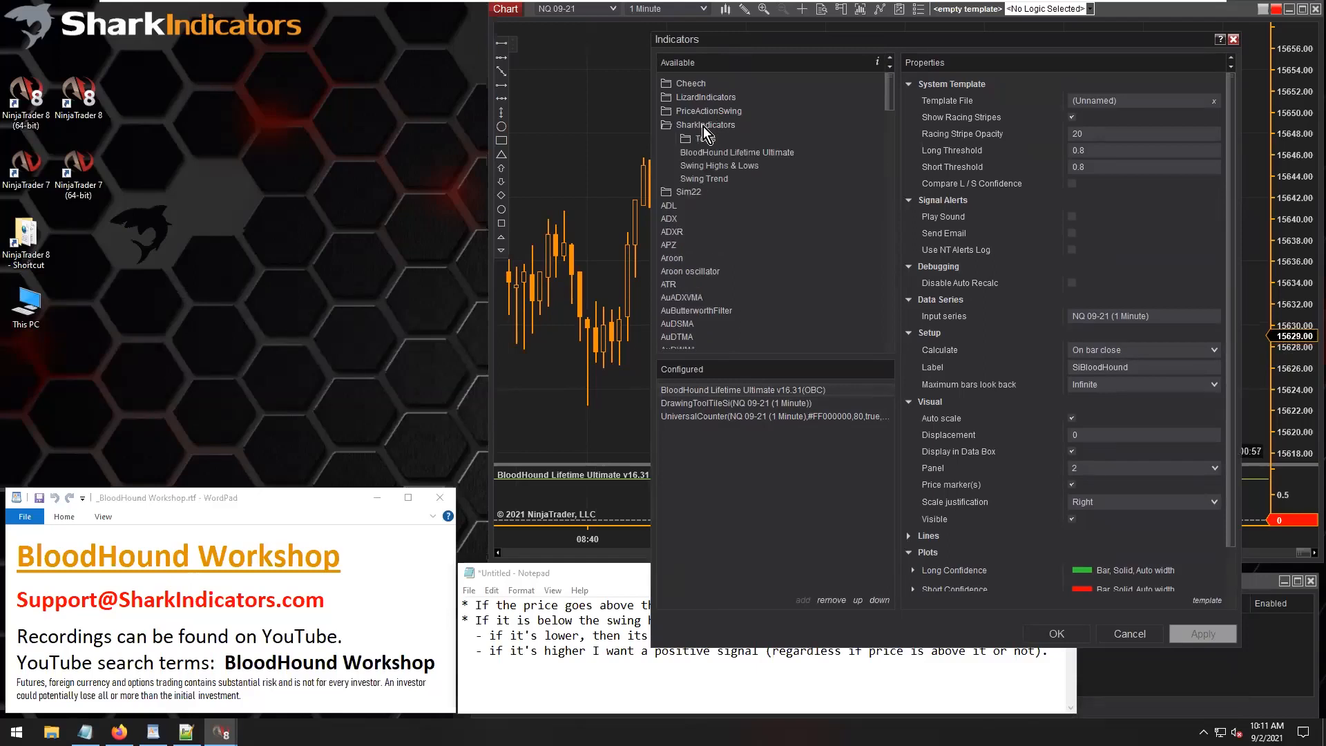
pyautogui.click(705, 166)
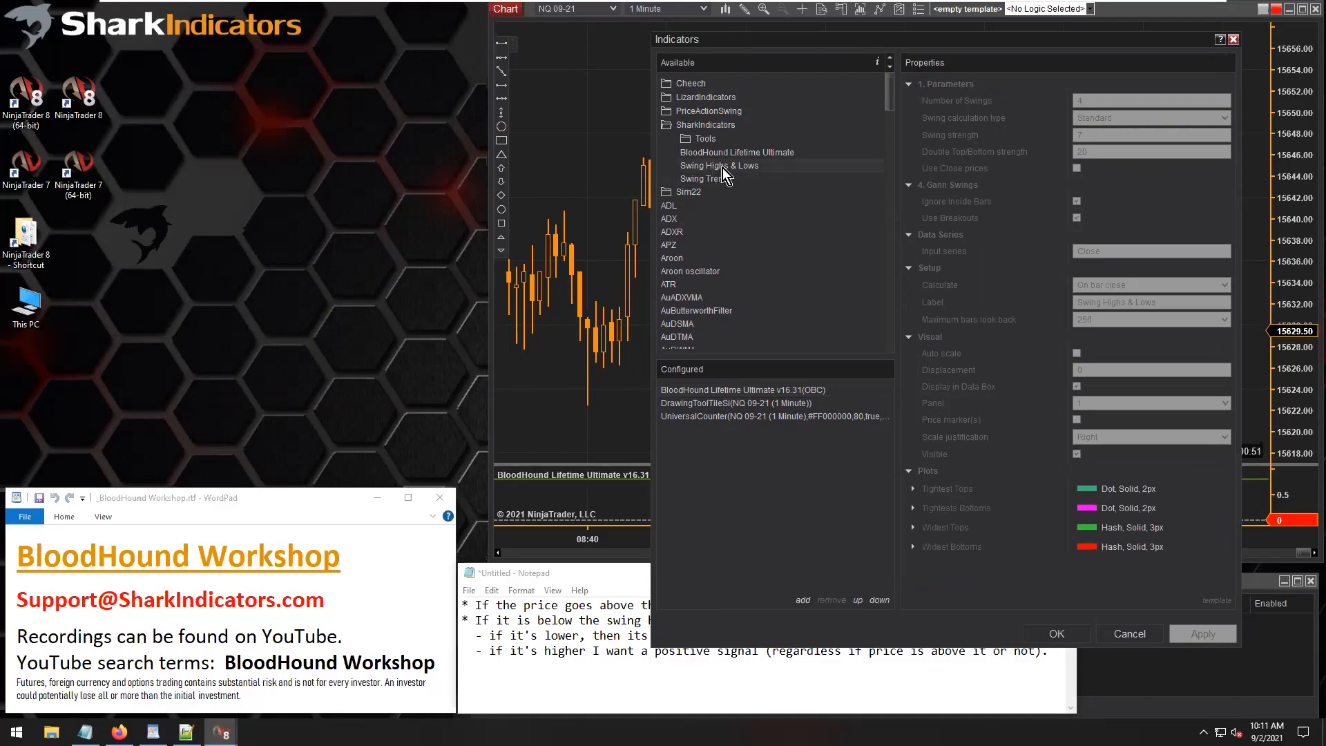
pyautogui.doubleClick(722, 168)
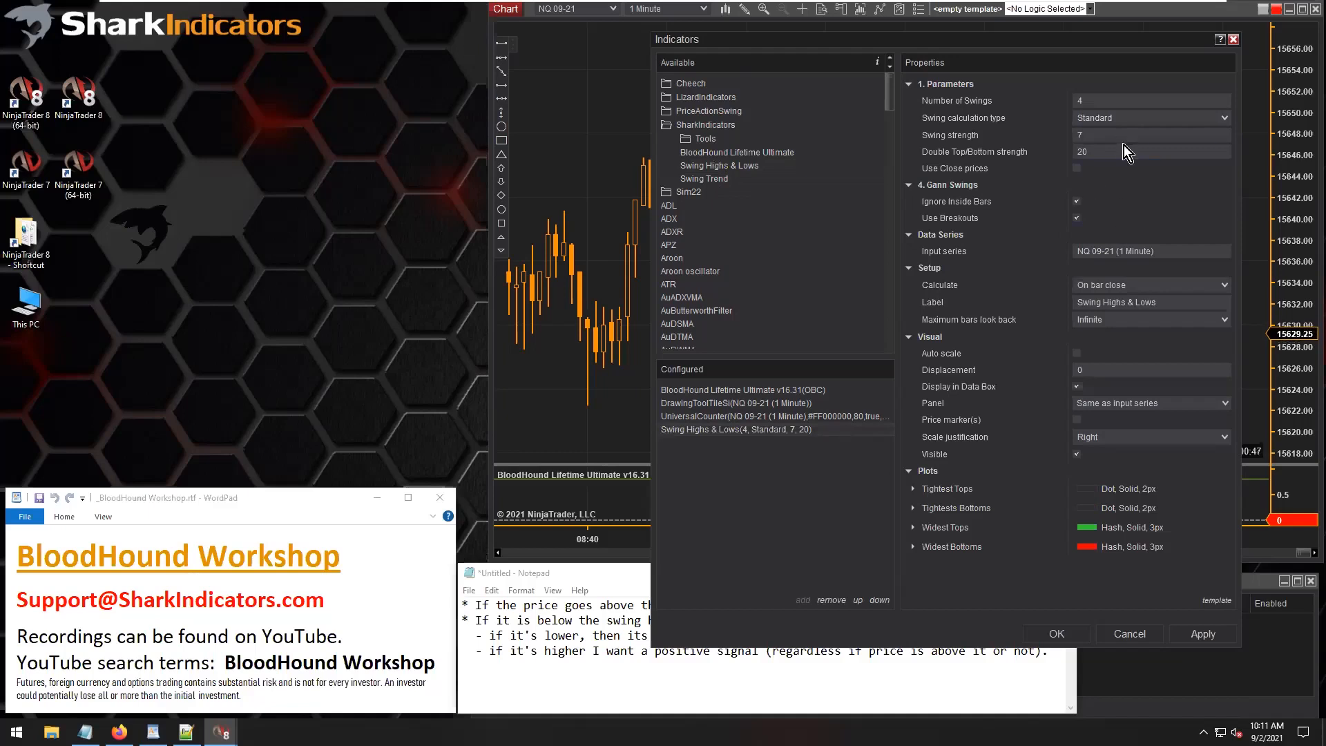
# Set the Swing Highs & Lows indicator's Number of Swings to 3 and apply it to the chart.
pyautogui.click(1098, 103)
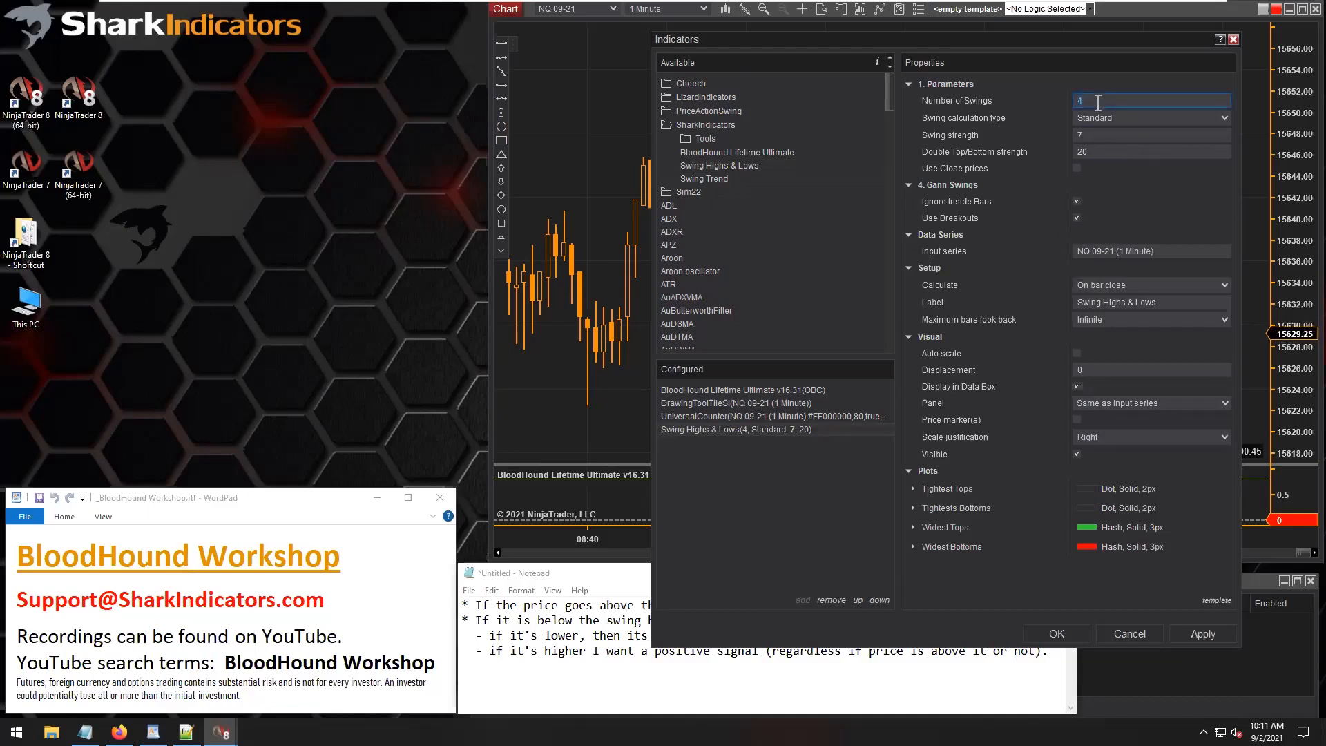
pyautogui.click(1093, 134)
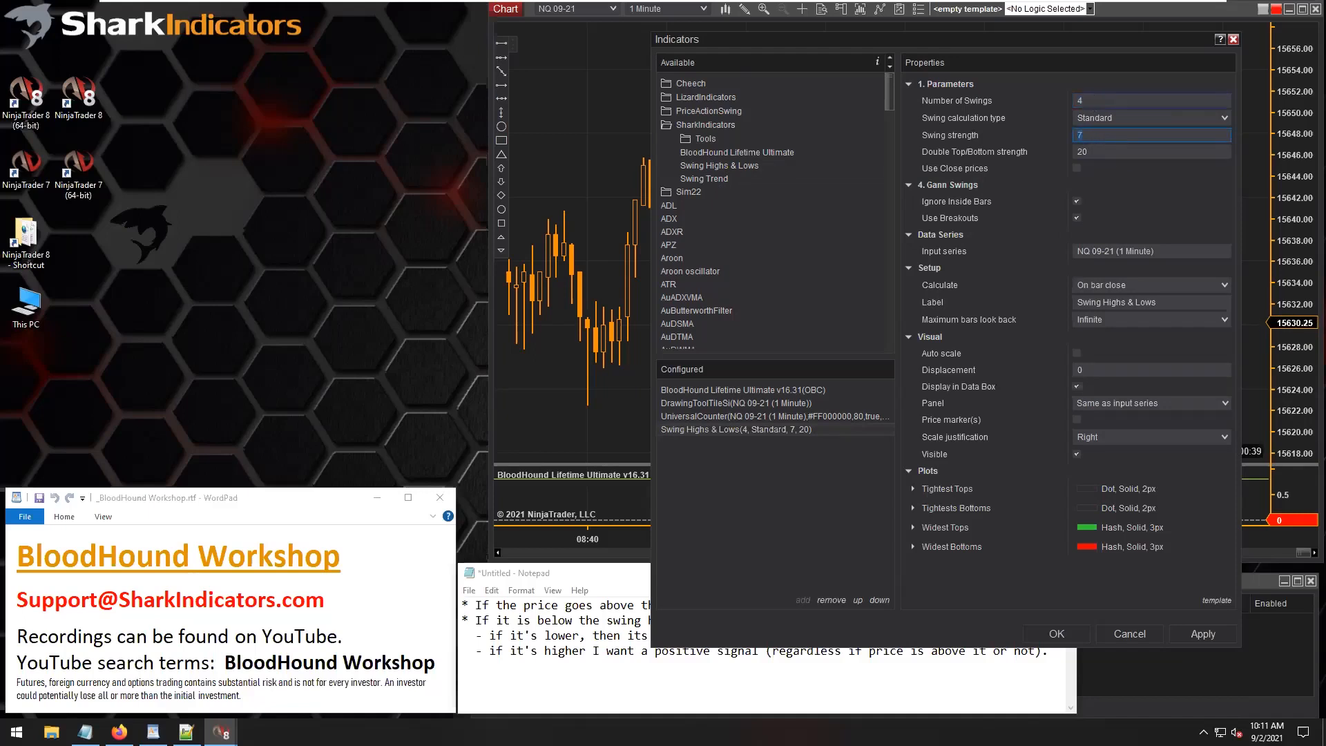
pyautogui.click(1089, 99)
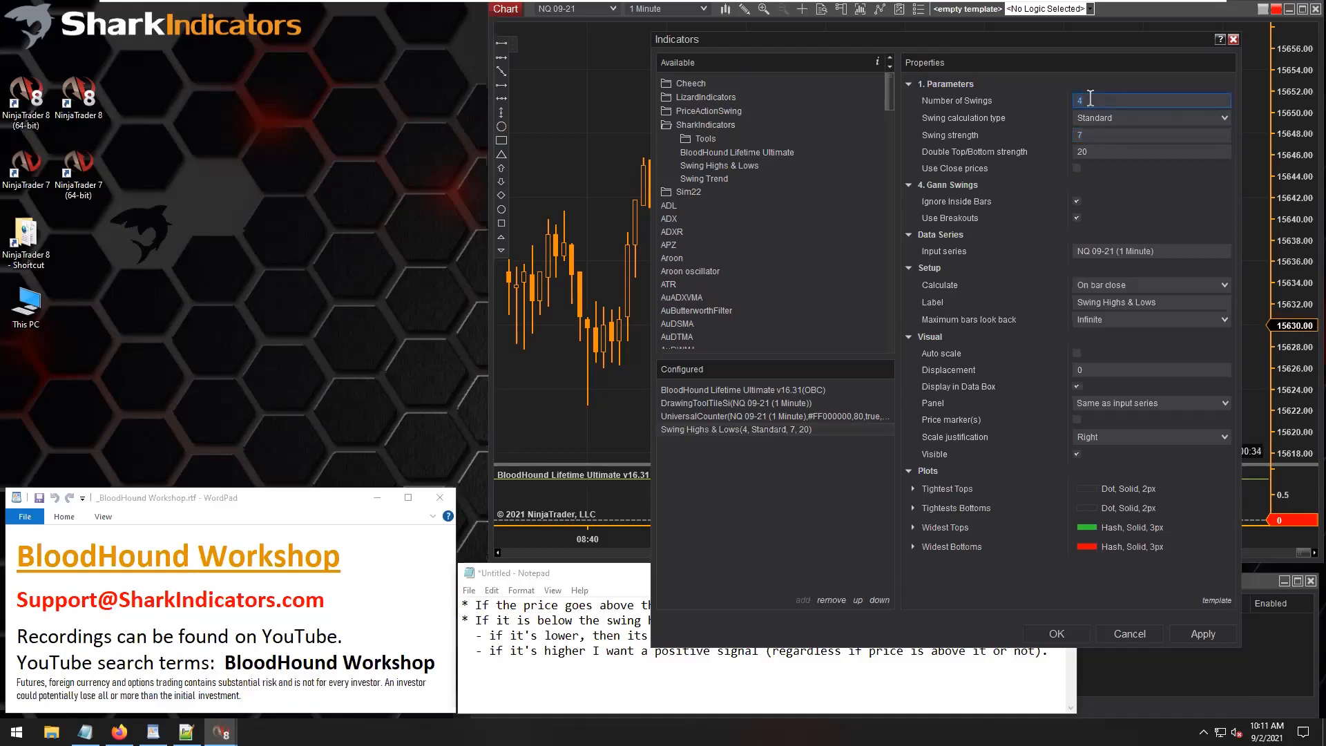
pyautogui.write('3')
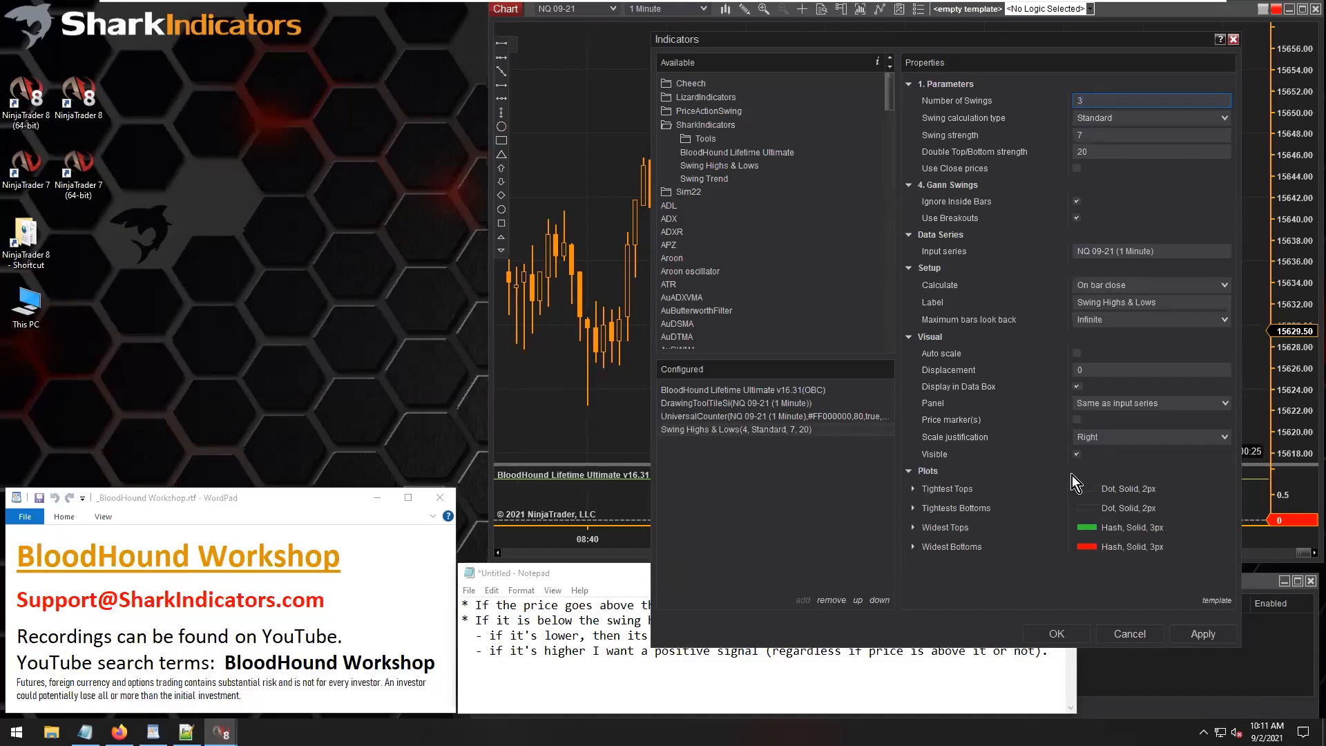
pyautogui.click(1057, 633)
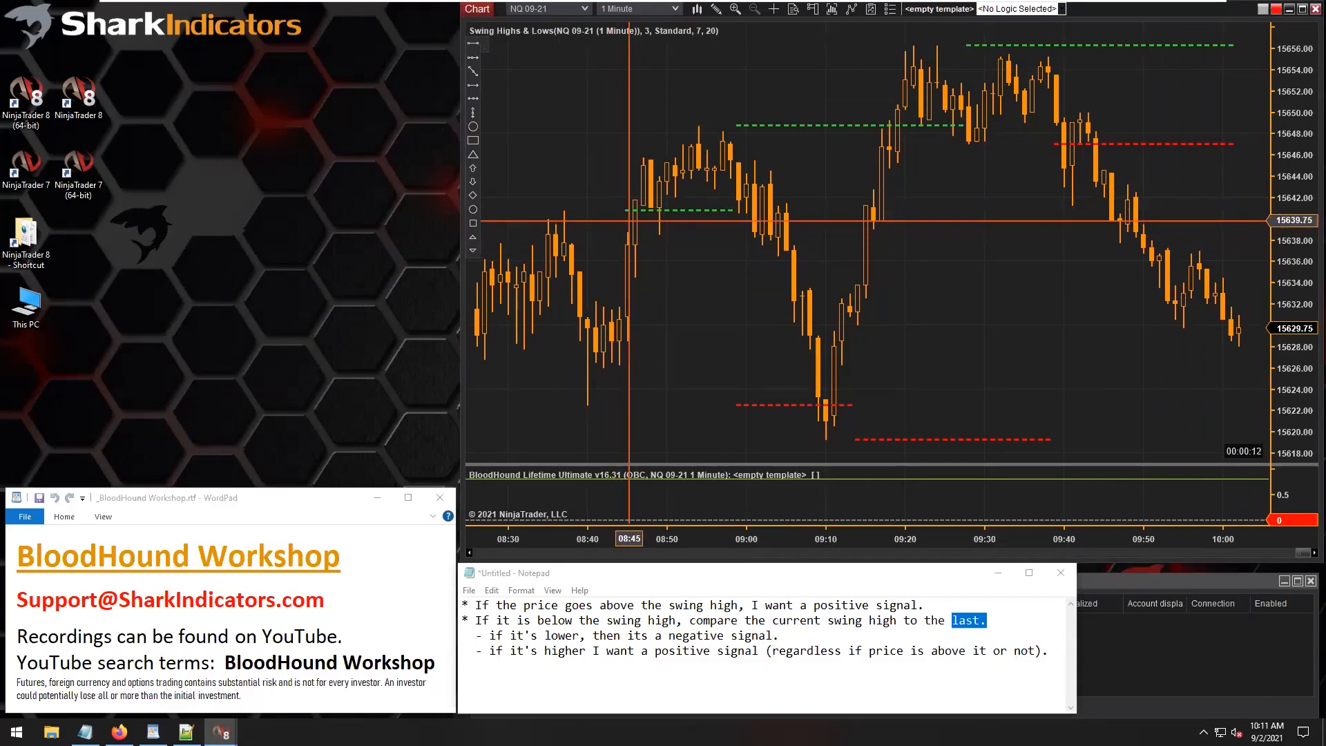
# Set the chart's Swing Highs & Lows indicator to a Number of Swings of 2.
pyautogui.click(674, 213)
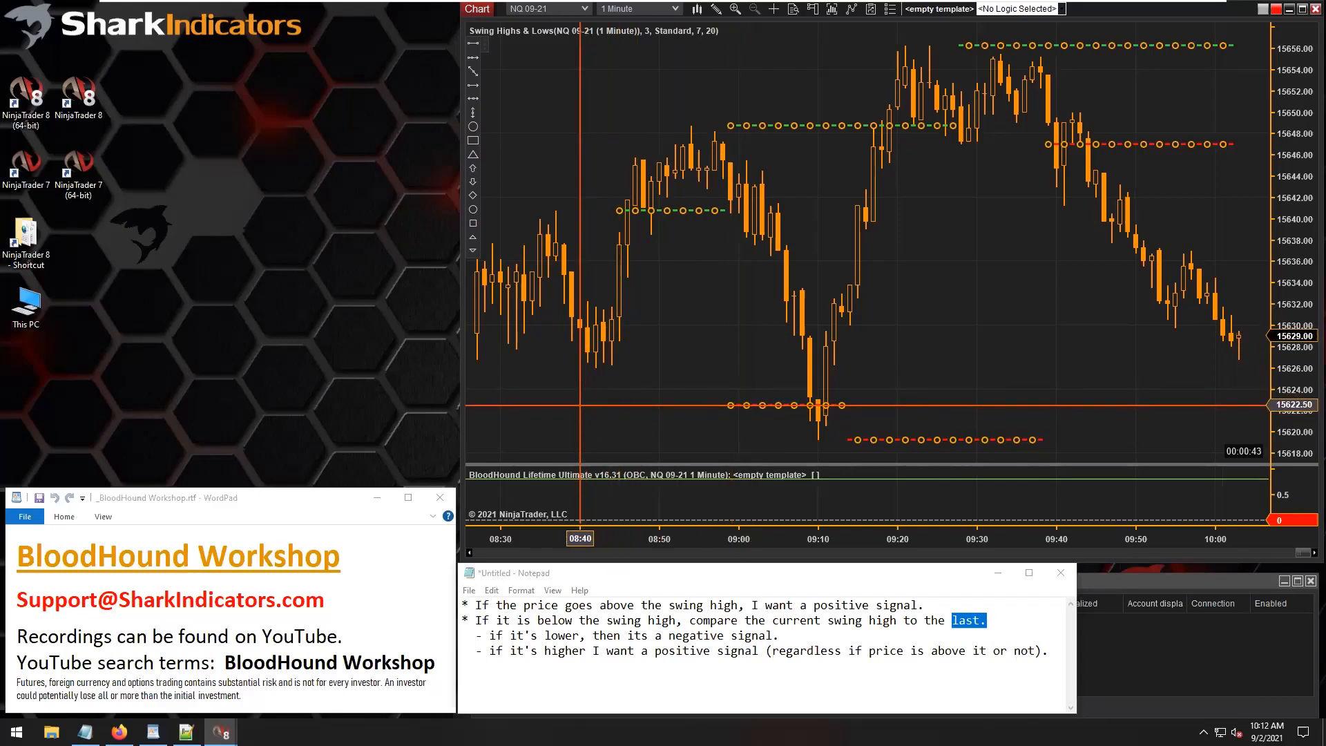
pyautogui.middleClick(735, 405)
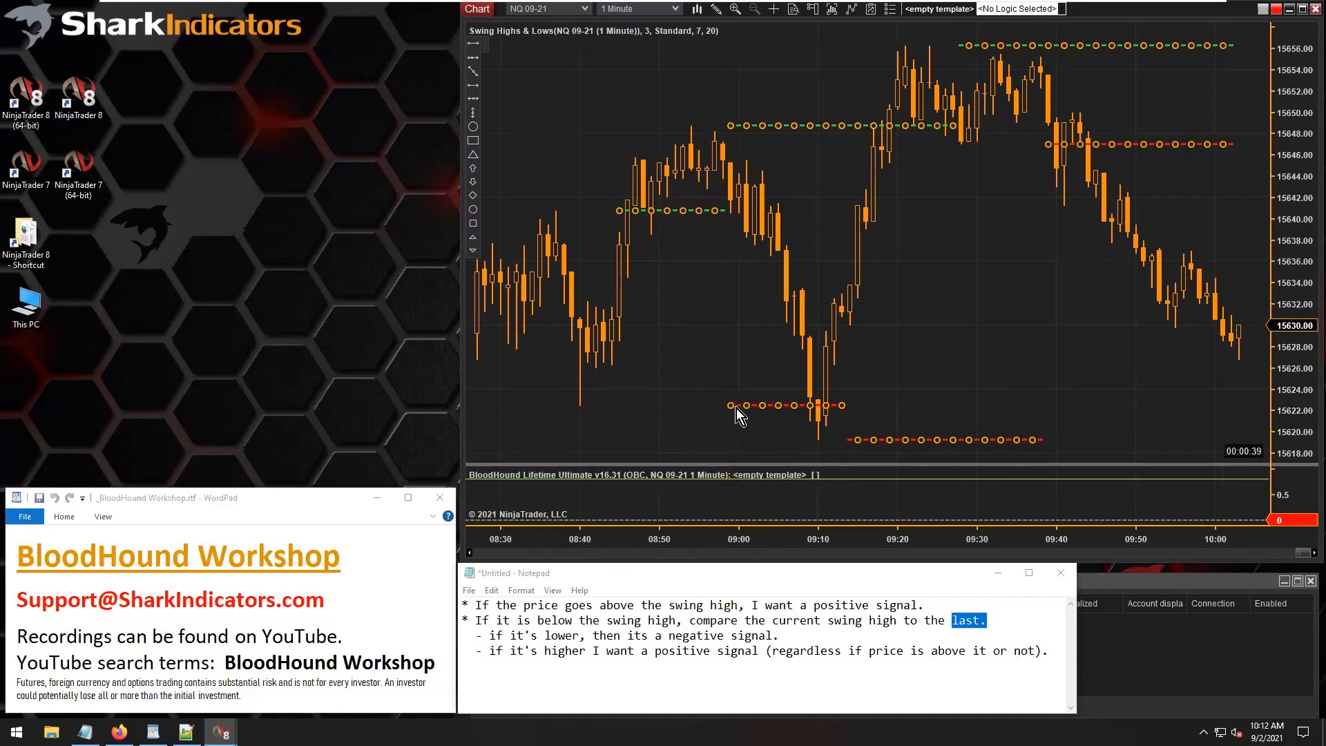
pyautogui.hotkey('ctrl', 'i')
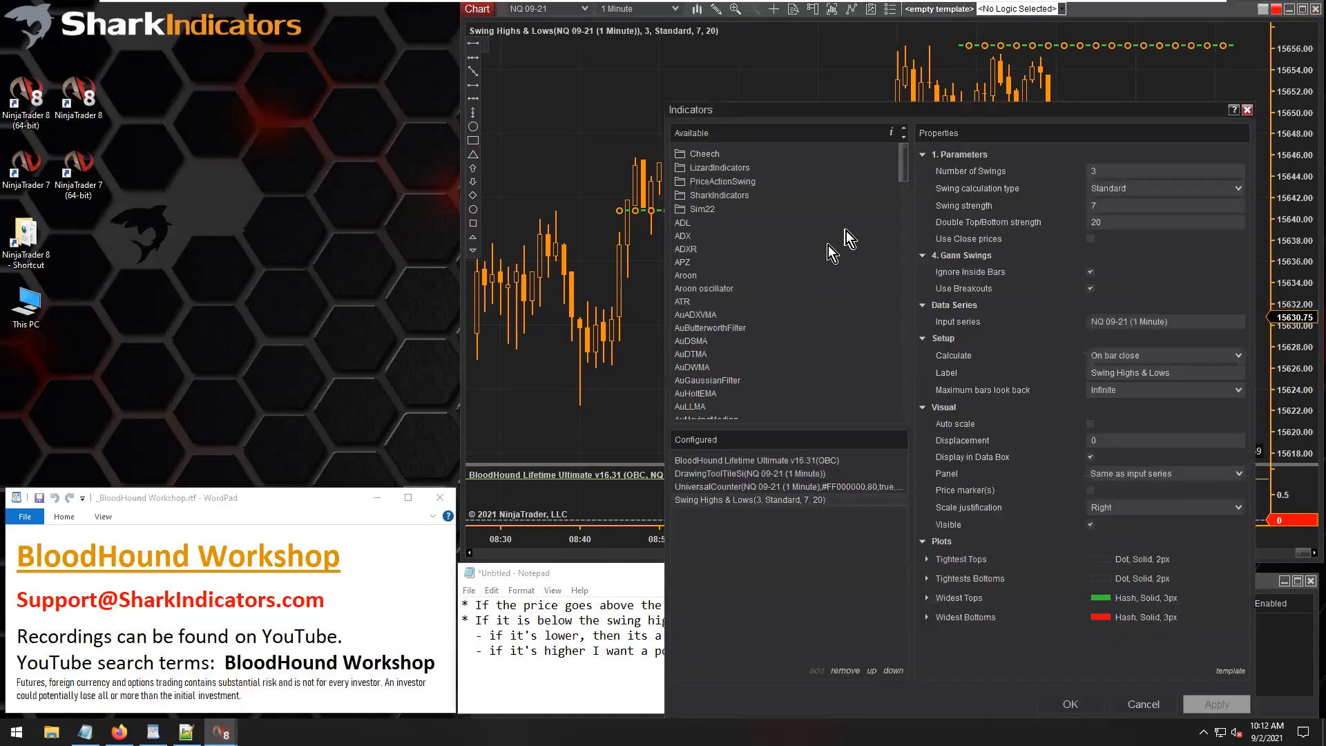
pyautogui.moveTo(984, 110); pyautogui.dragTo(786, 75)
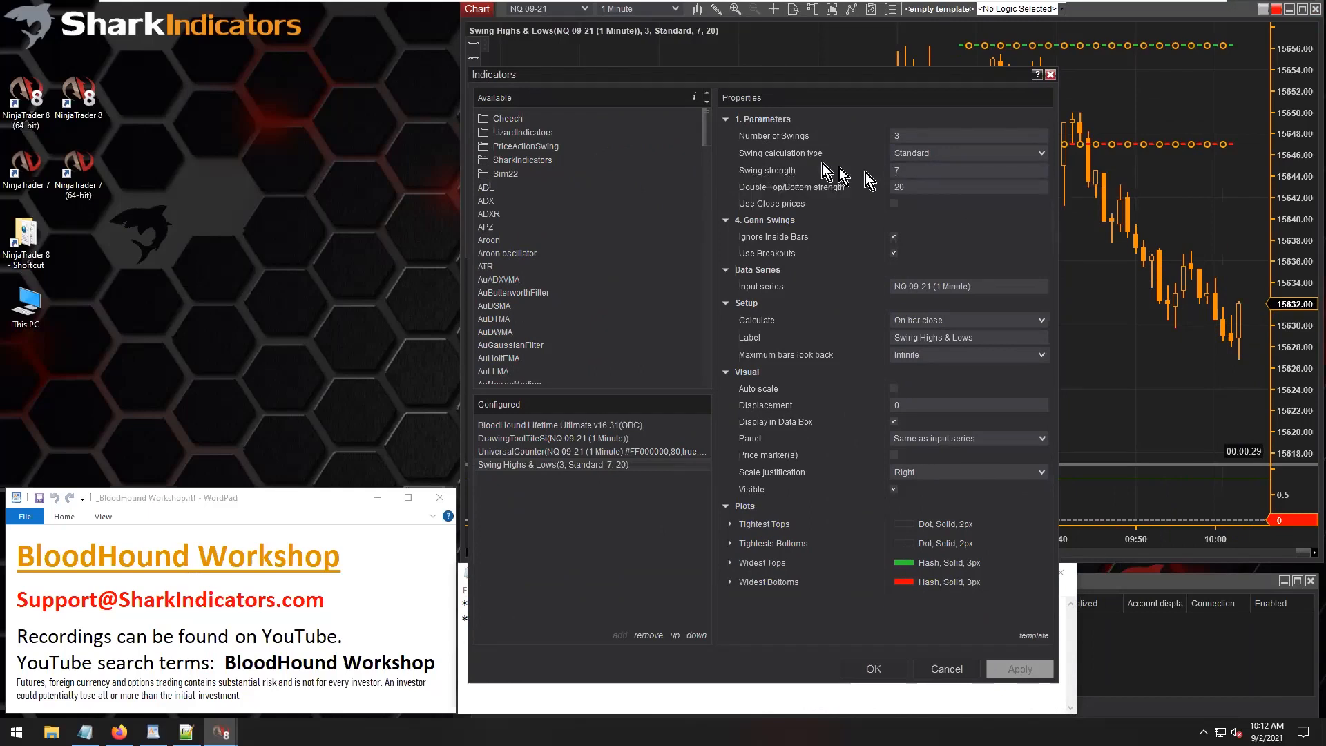
pyautogui.click(901, 134)
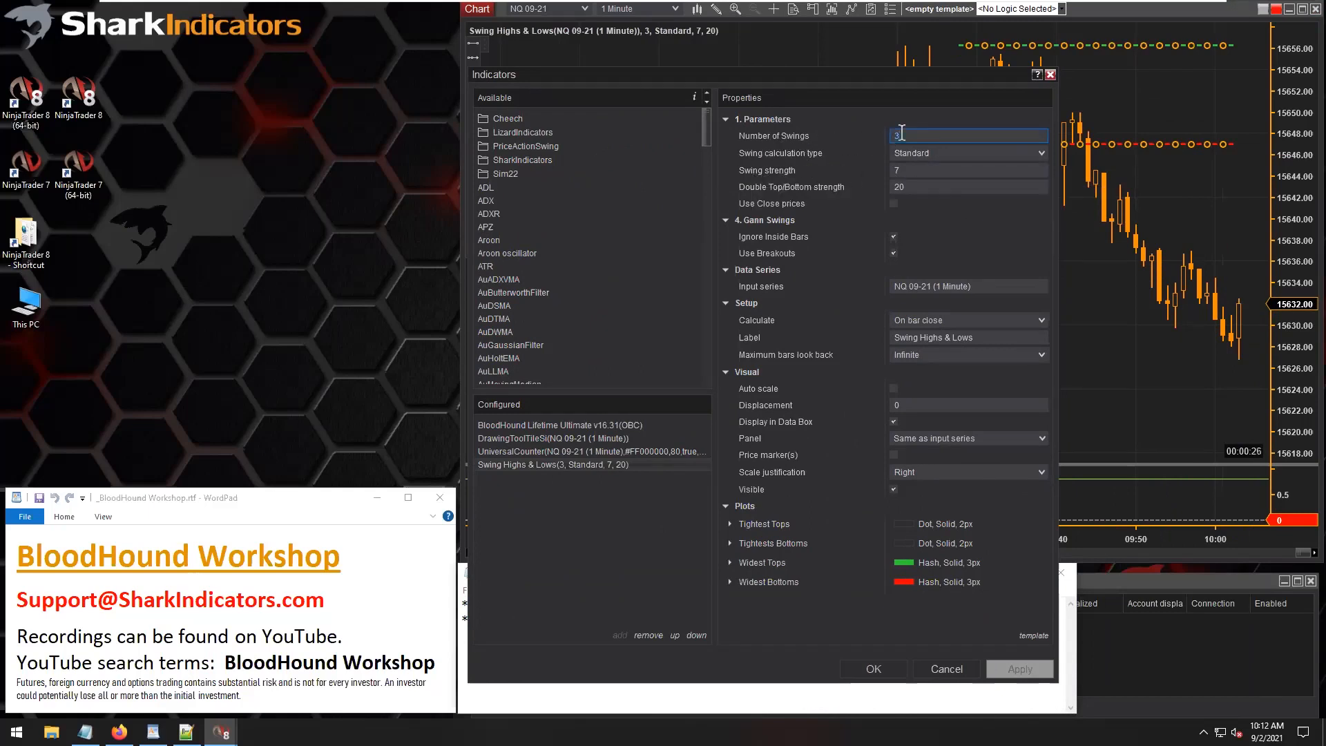
pyautogui.write('2')
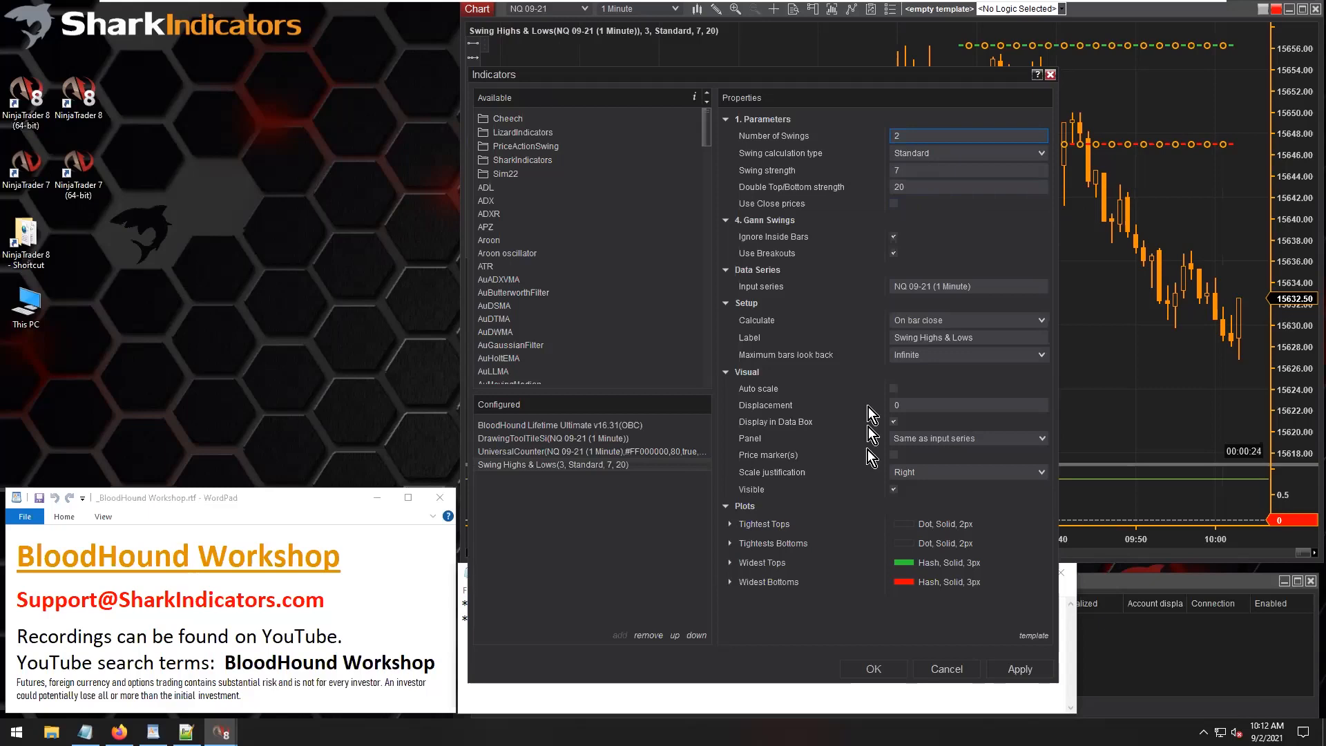
pyautogui.click(874, 668)
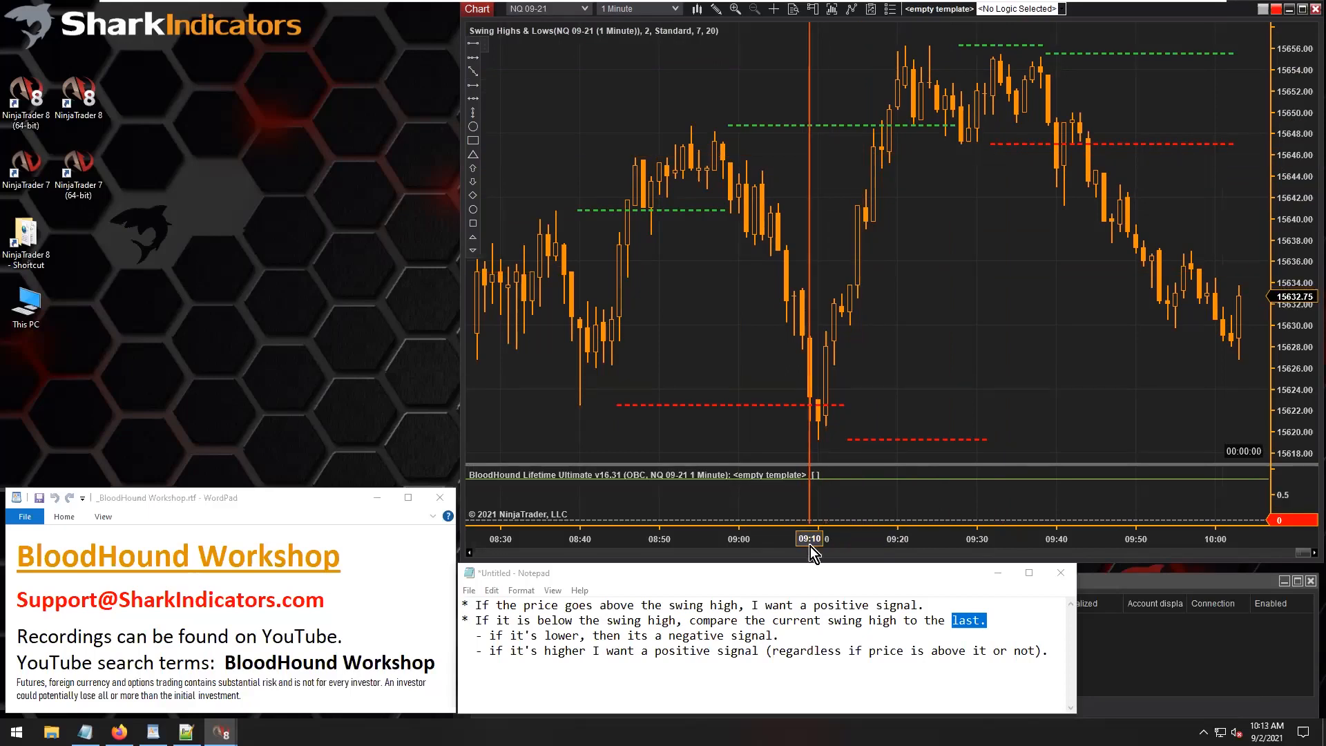
# Shift the notes window slightly down and save the empty BloodHound template as Si-BHWorkshop20210902.
pyautogui.moveTo(809, 564); pyautogui.dragTo(810, 593)
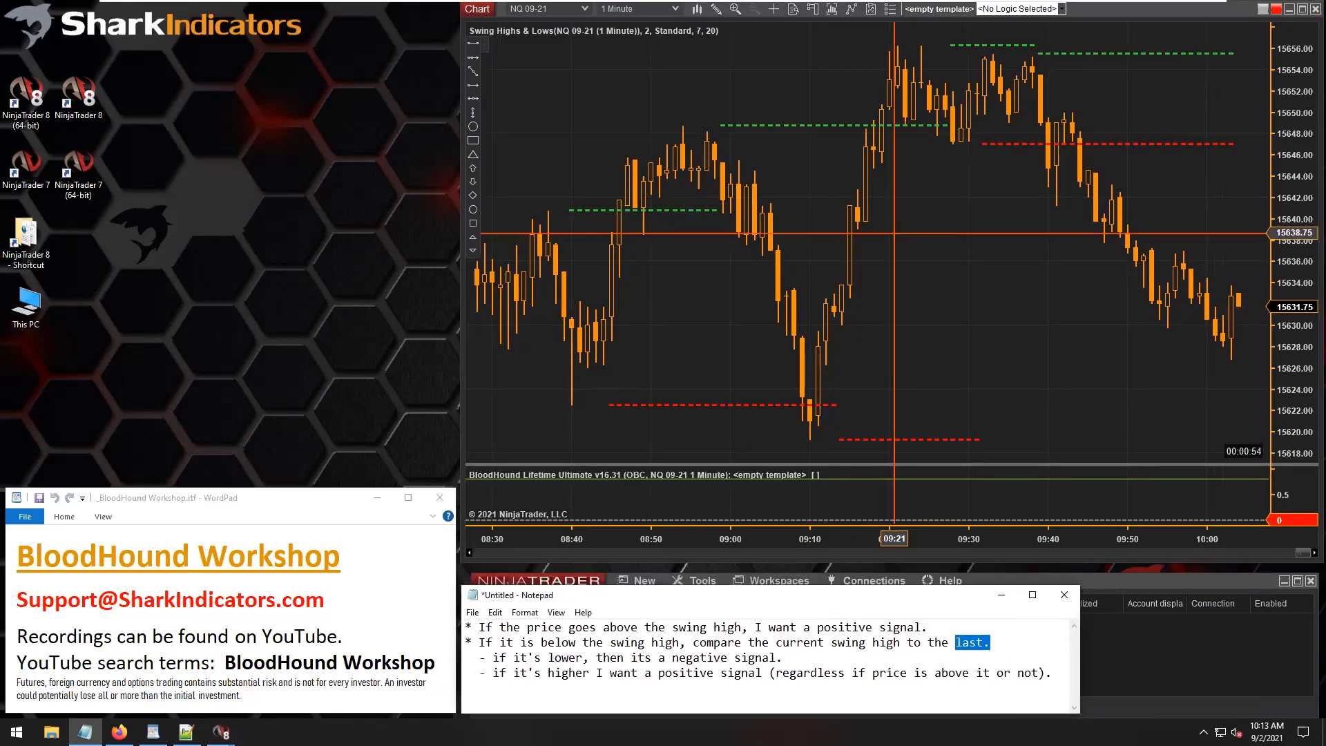
pyautogui.click(926, 17)
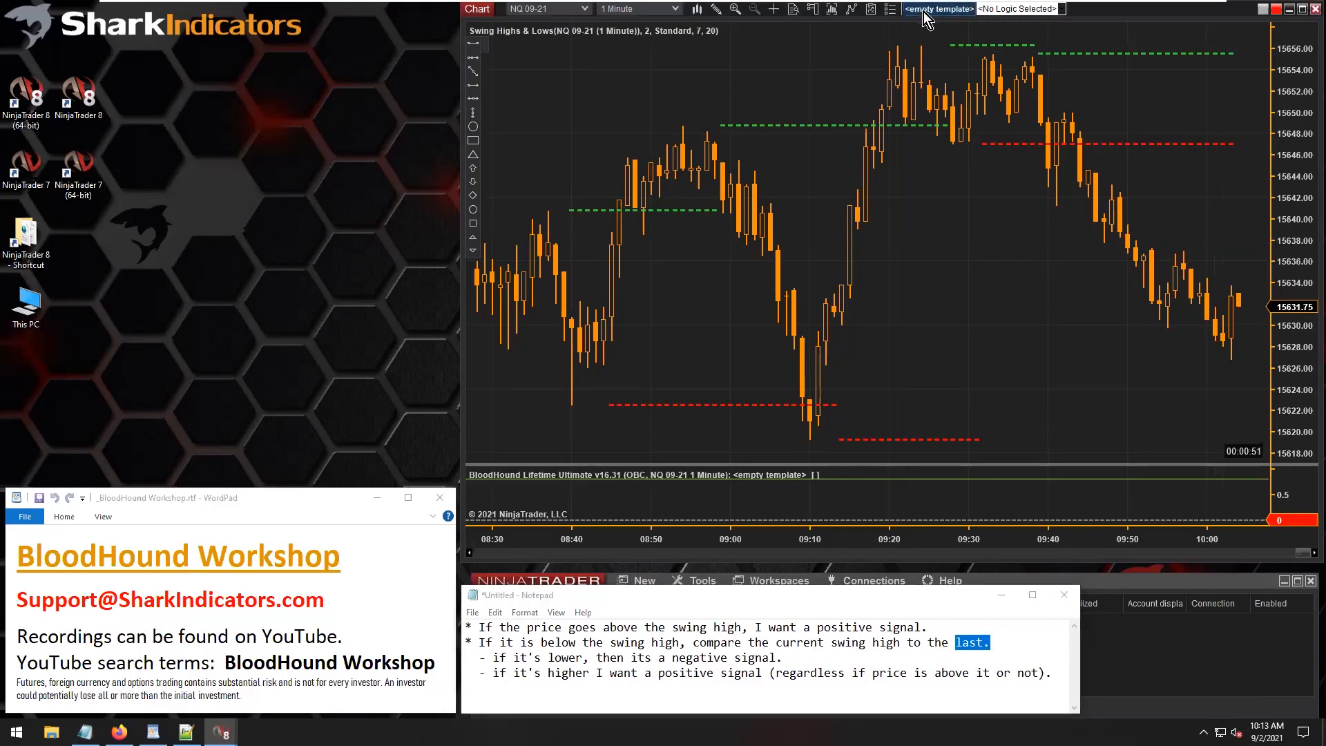
pyautogui.click(926, 9)
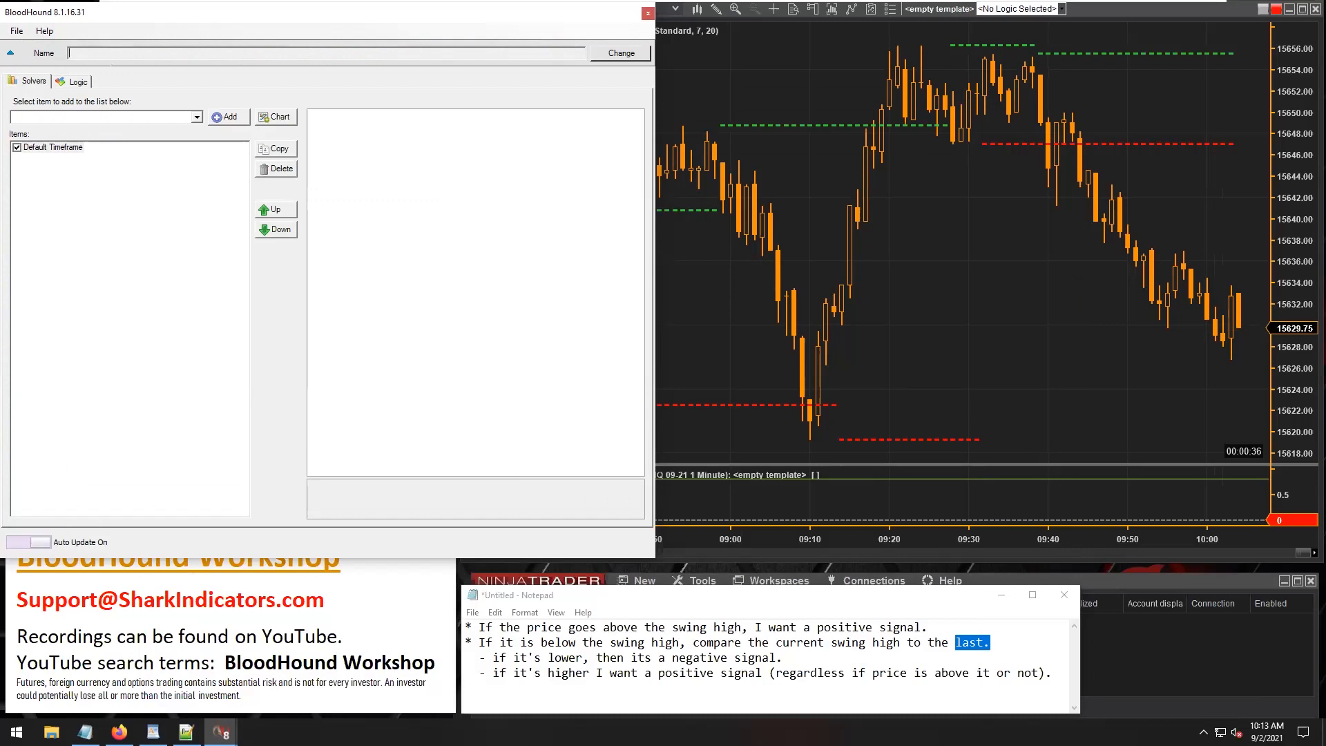
pyautogui.click(621, 58)
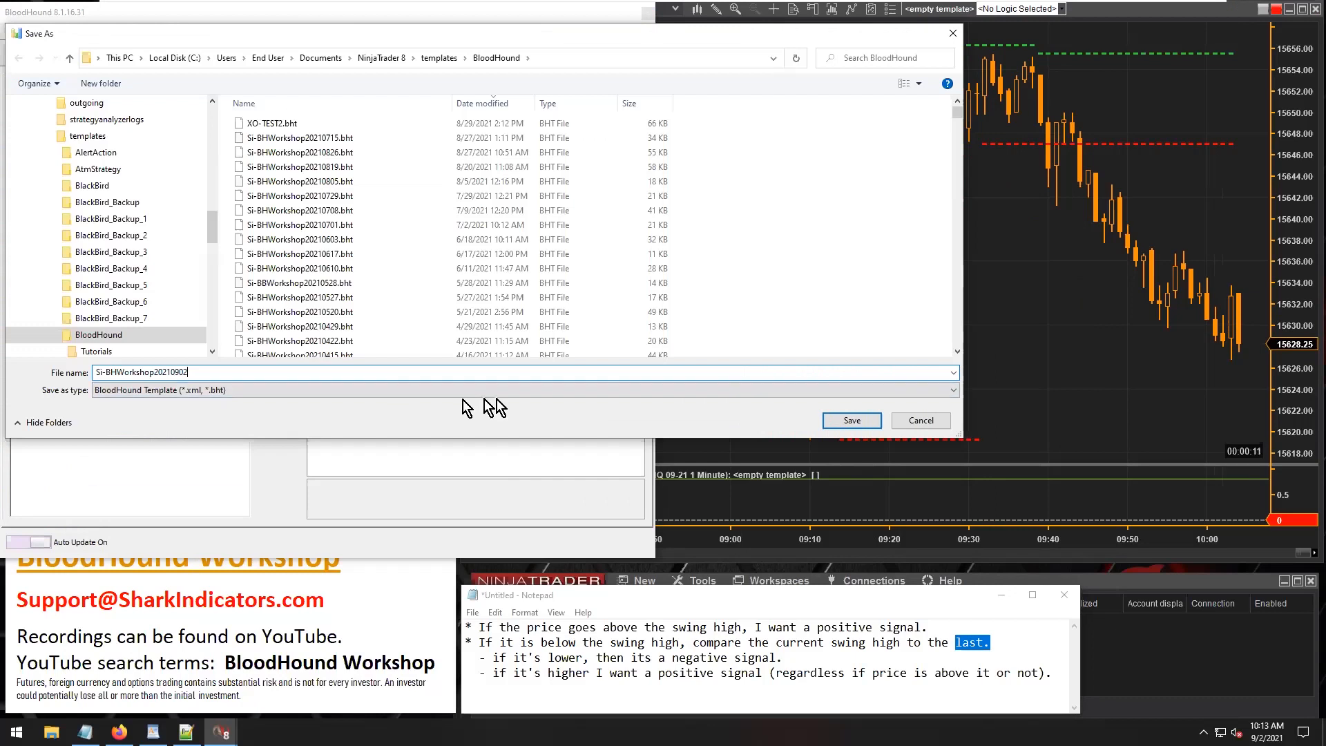
pyautogui.click(852, 420)
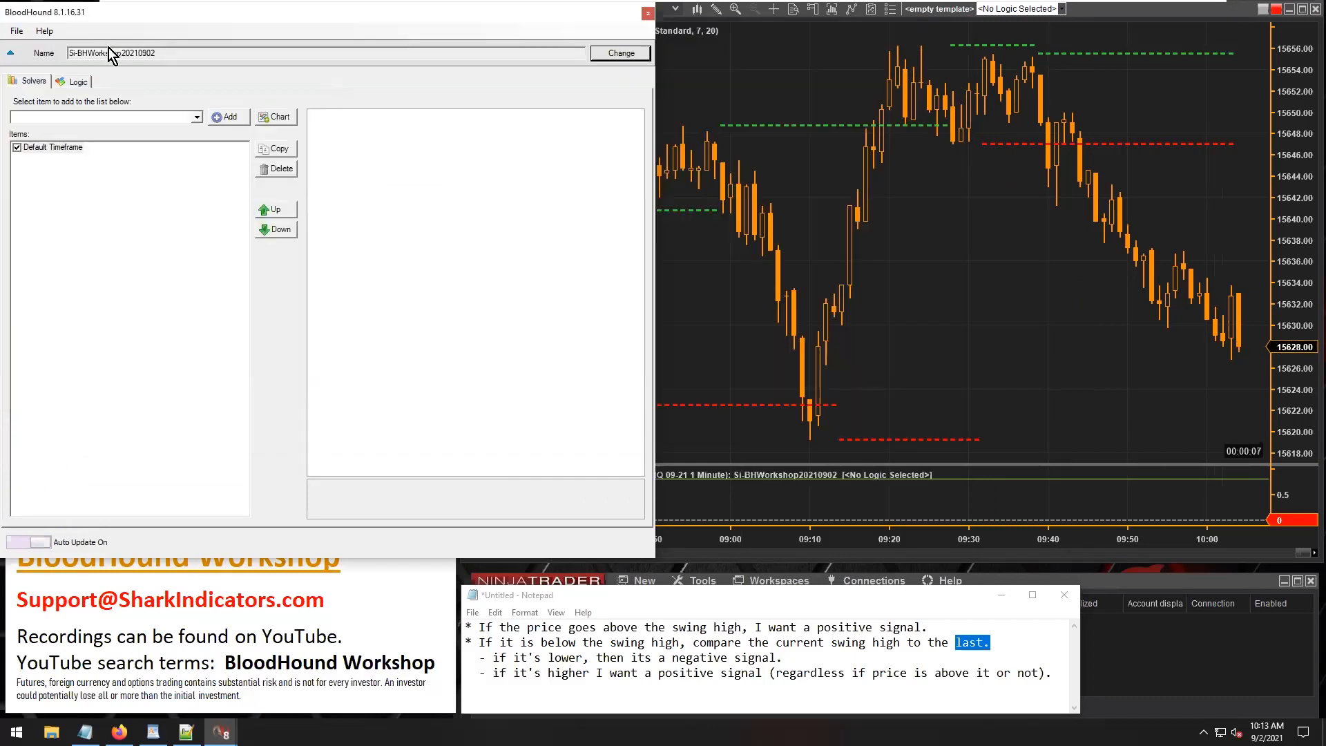
pyautogui.doubleClick(104, 53)
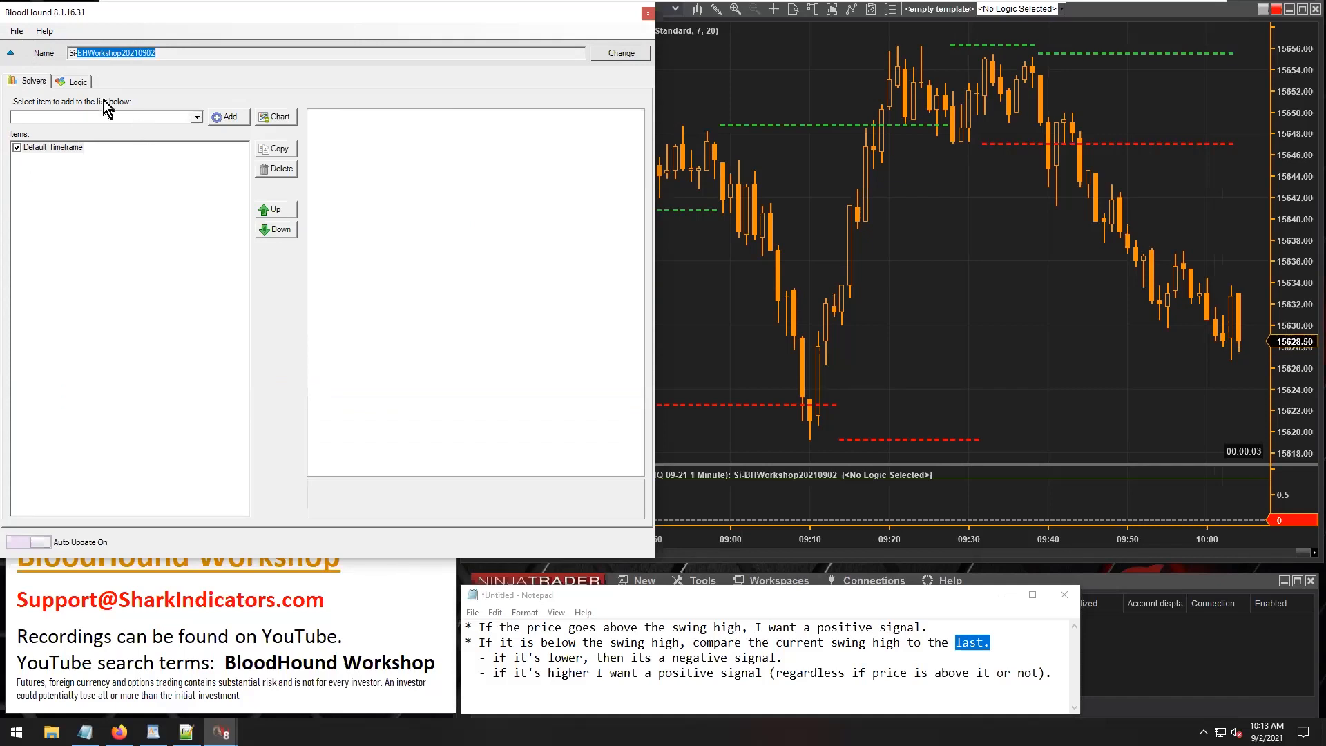
# Create a new logic in the BloodHound template and name it "Current Swing to Last Swing Comparison".
pyautogui.click(74, 83)
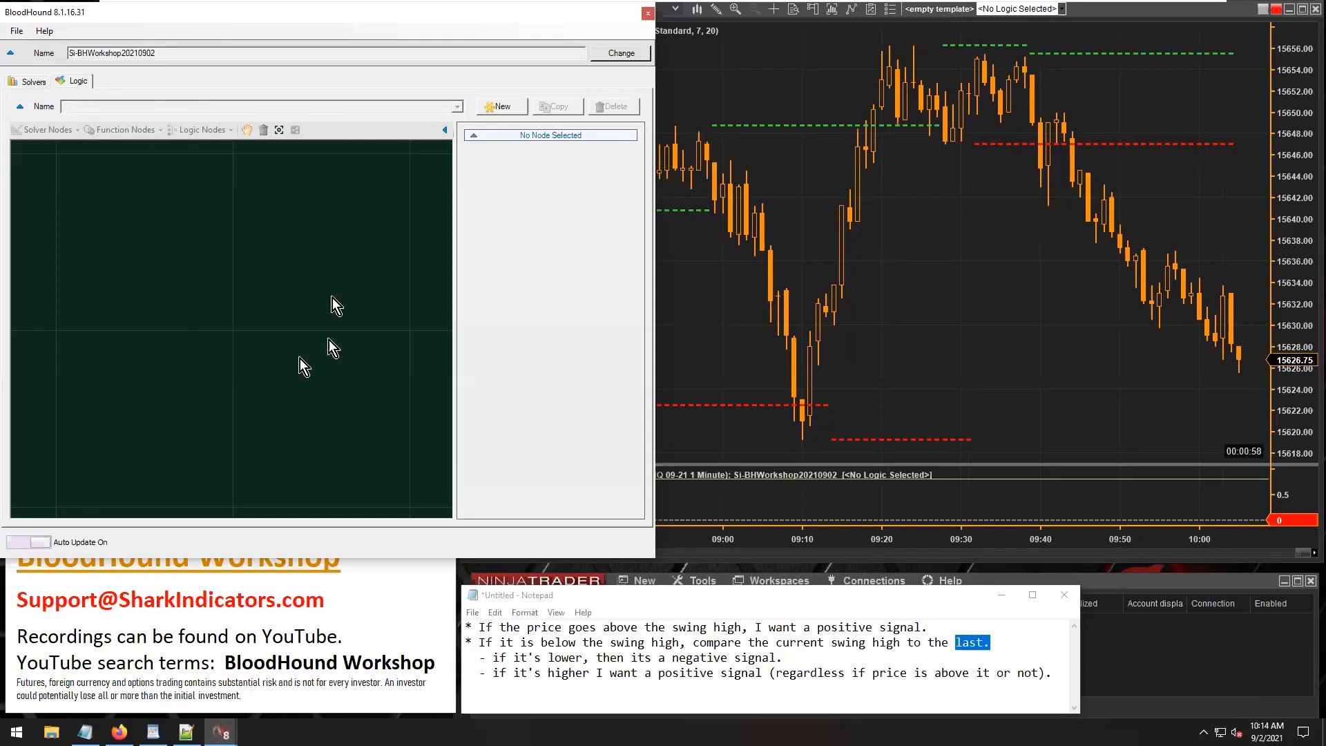
pyautogui.click(502, 107)
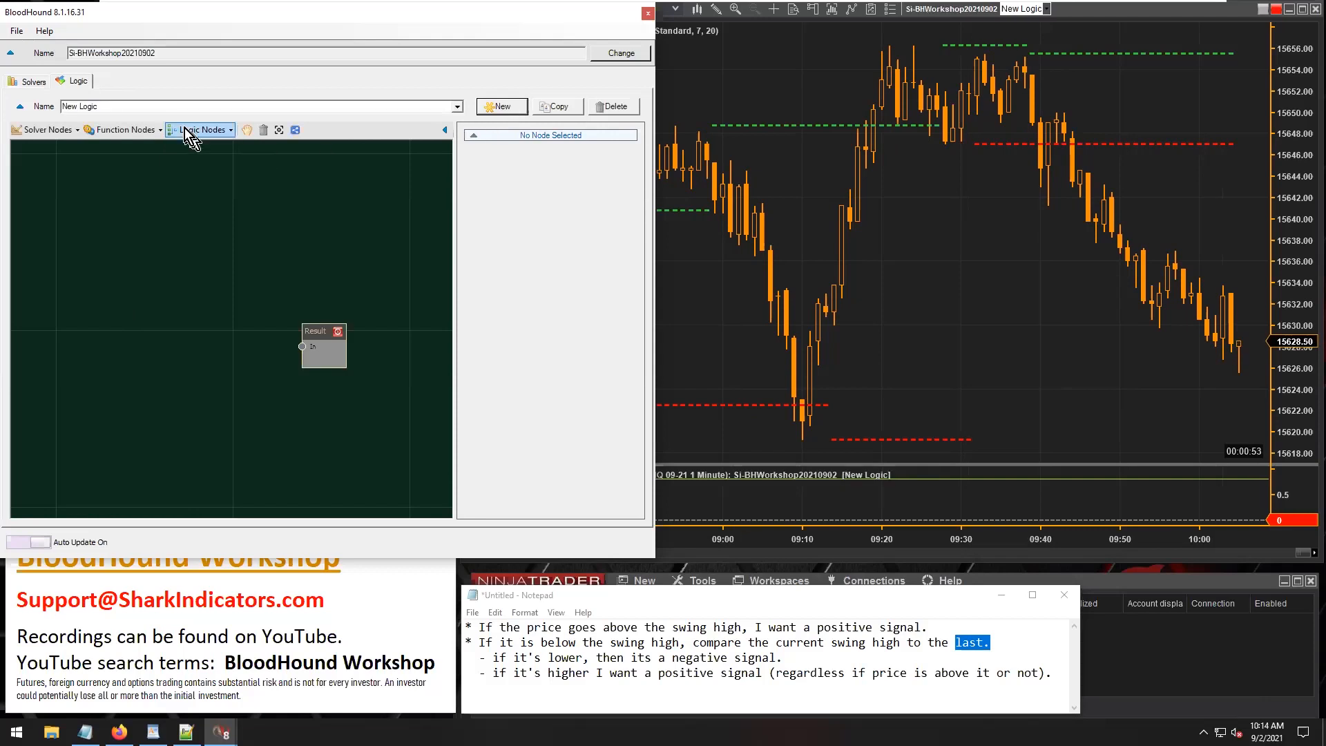
pyautogui.click(107, 104)
pyautogui.click(458, 107)
pyautogui.click(458, 108)
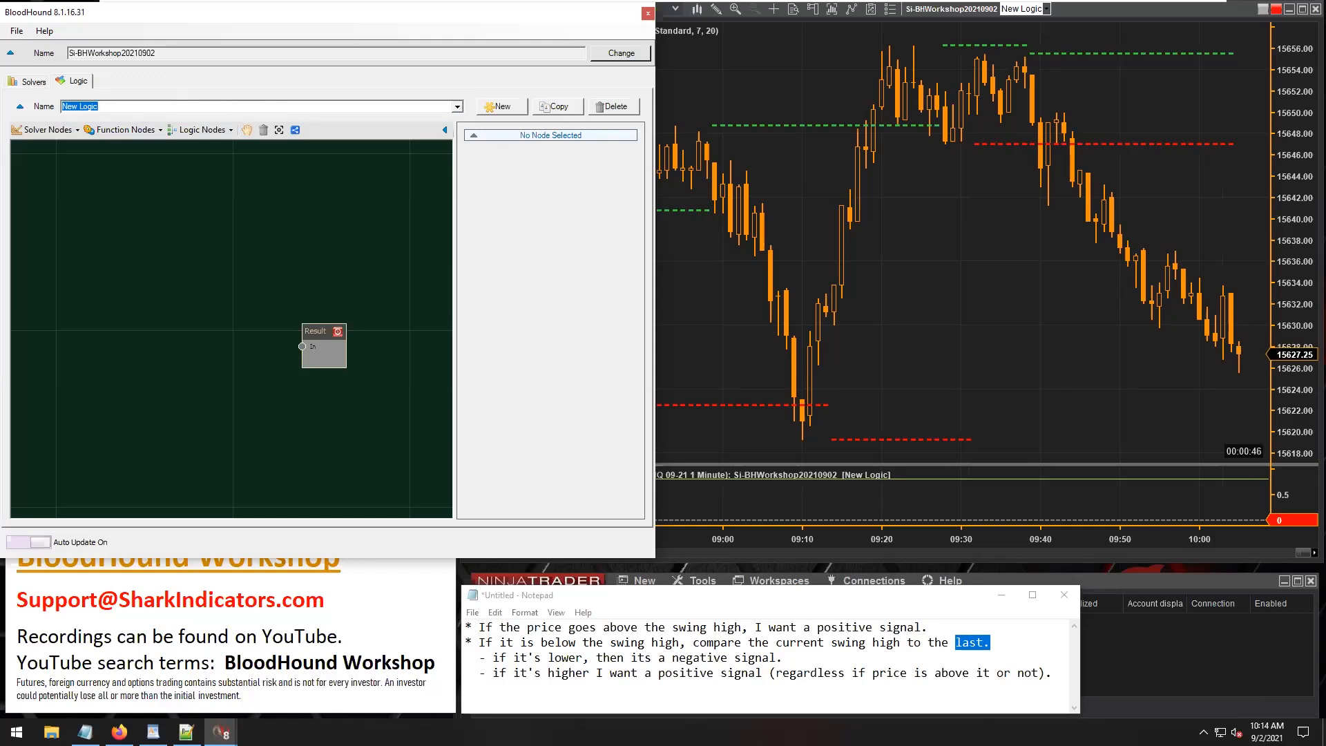
pyautogui.write('urr')
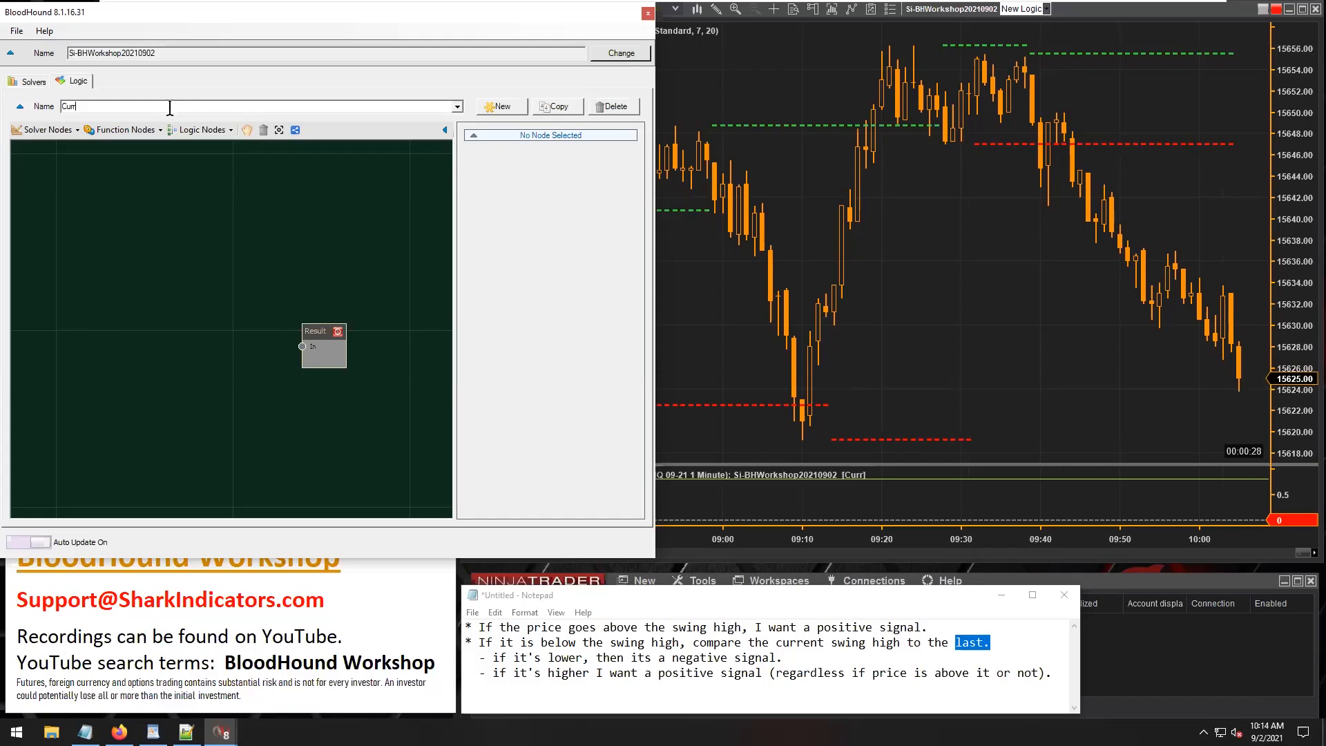
pyautogui.write('ent Swing ')
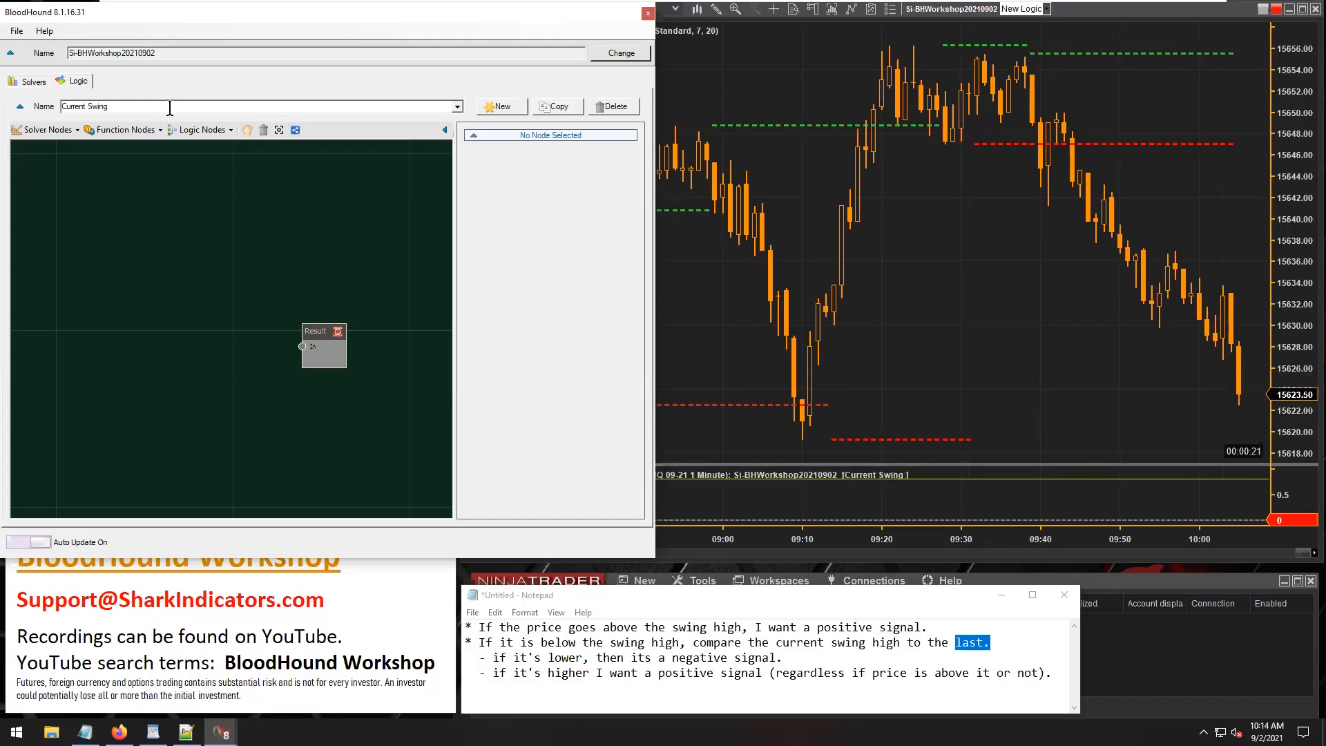
pyautogui.write('to Last Swing')
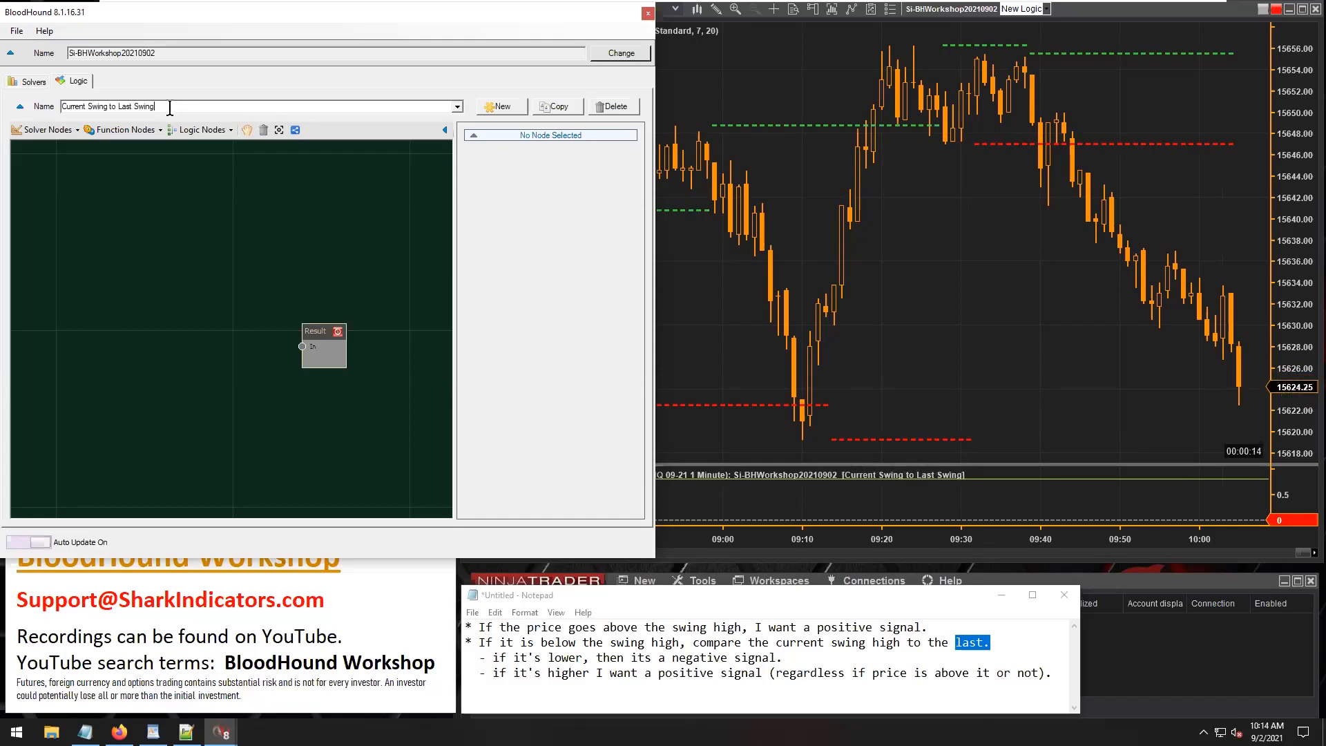
pyautogui.write(' Comparison')
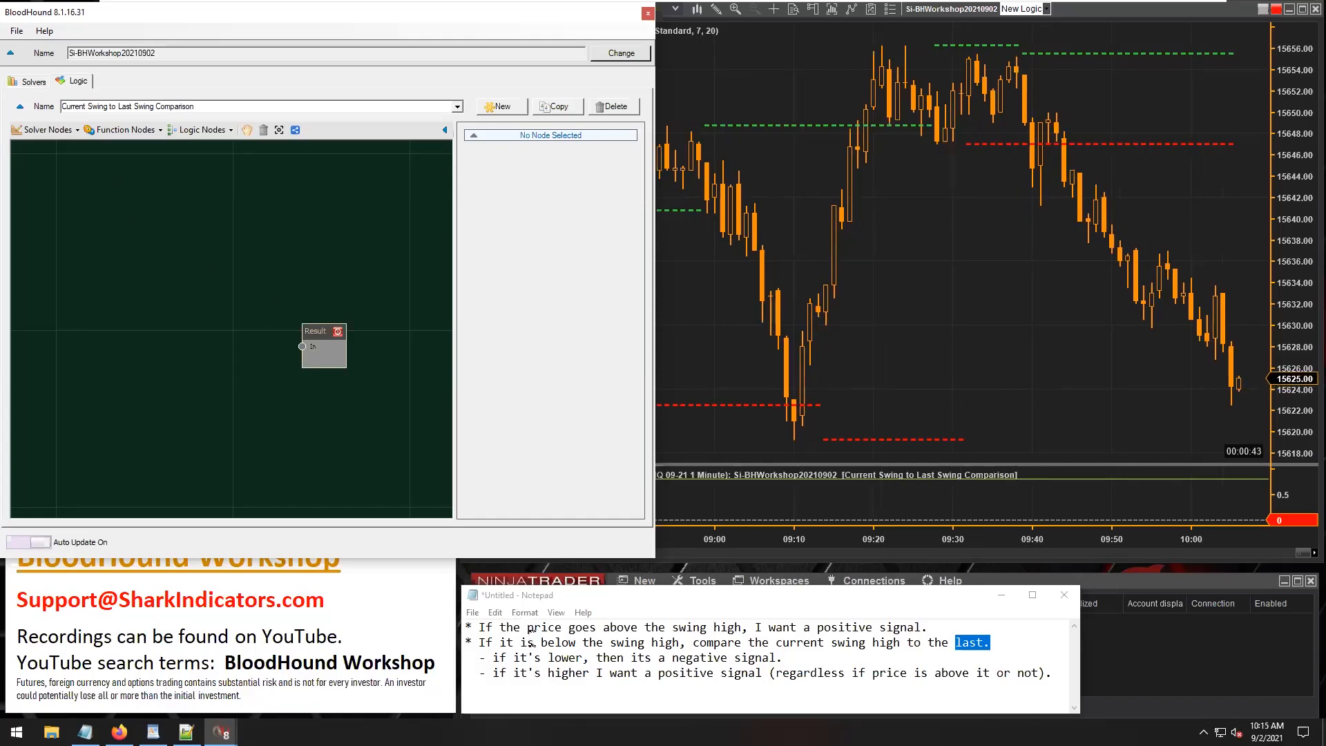
# Highlight the notes' rule on price going above the swing high and add an Indicator Comparison solver node feeding the Result node.
pyautogui.moveTo(533, 630); pyautogui.dragTo(742, 630)
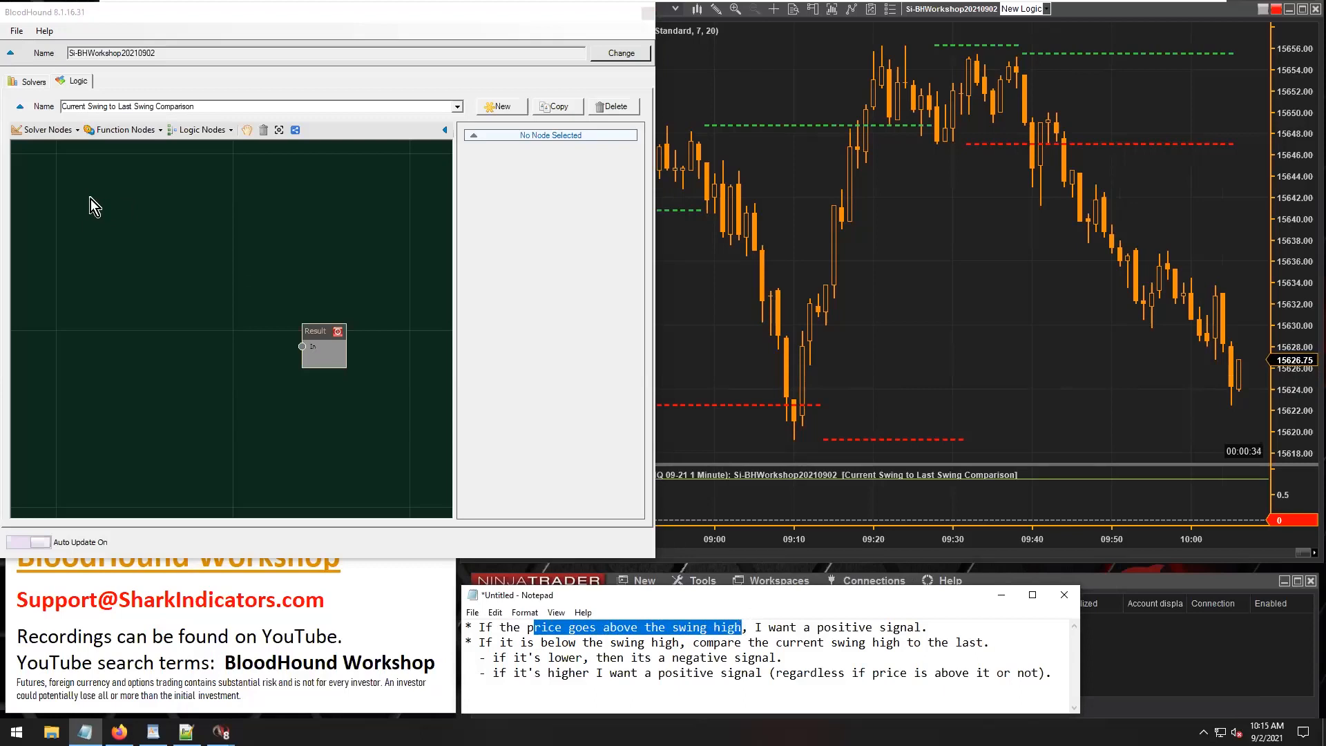
pyautogui.click(62, 131)
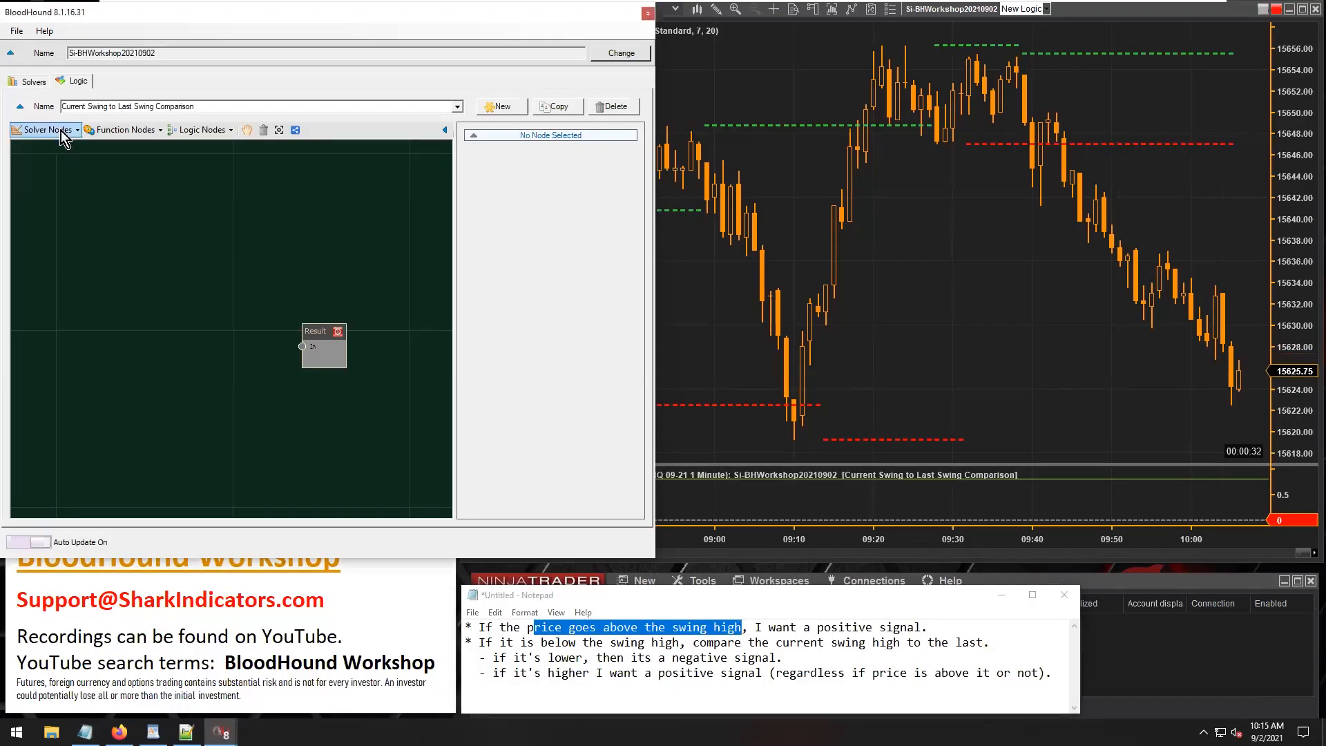
pyautogui.click(61, 130)
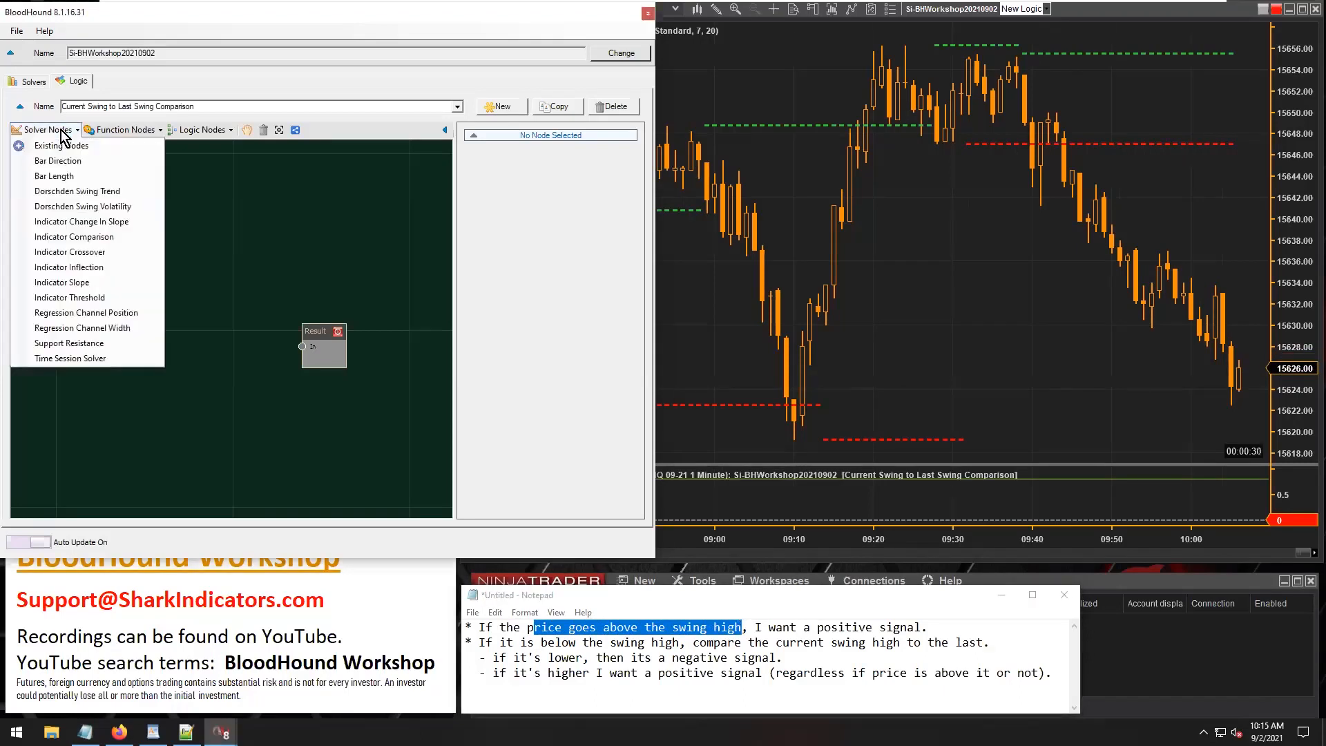
pyautogui.click(88, 238)
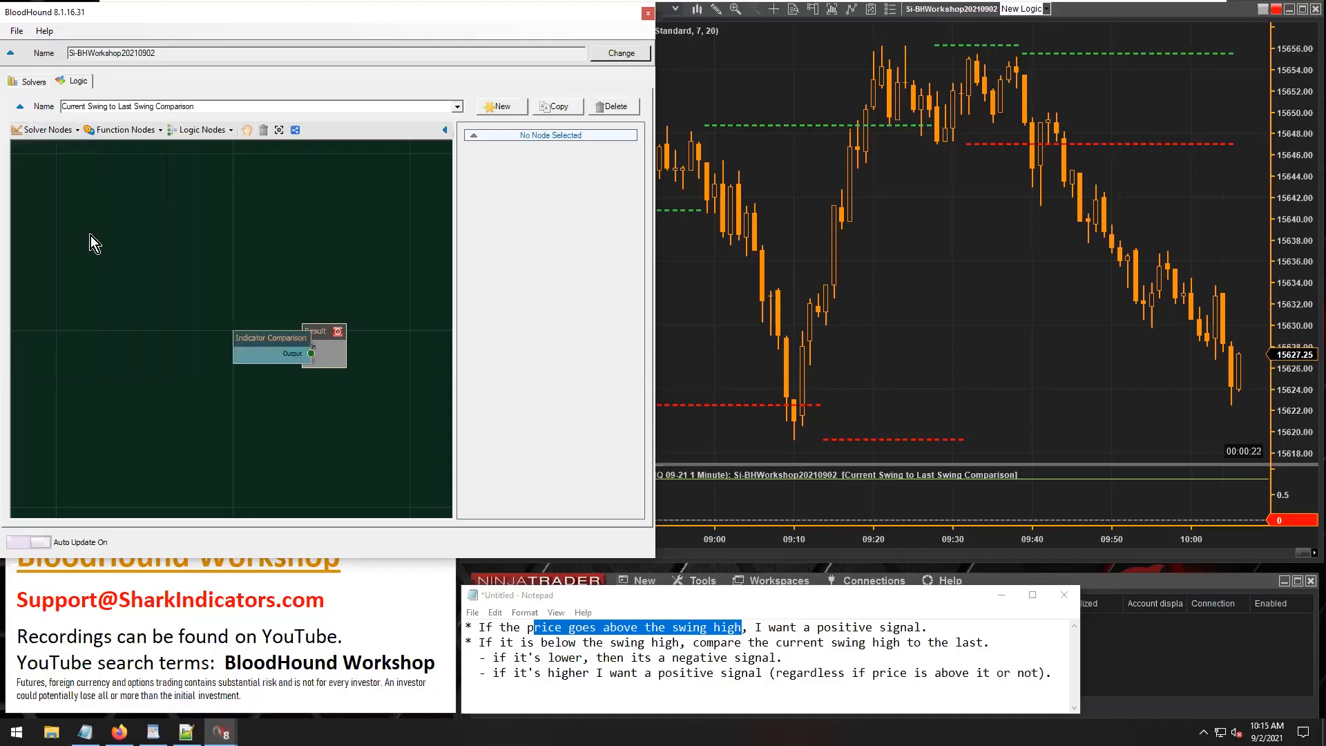
pyautogui.moveTo(270, 340)
pyautogui.mouseDown()
pyautogui.moveTo(115, 276)
pyautogui.moveTo(286, 338)
pyautogui.mouseUp()
# Rename the Indicator Comparison node as "Close / Swing High Comp".
pyautogui.click(546, 213)
pyautogui.moveTo(583, 213); pyautogui.dragTo(540, 214)
pyautogui.press('Delete')
pyautogui.write('Price /')
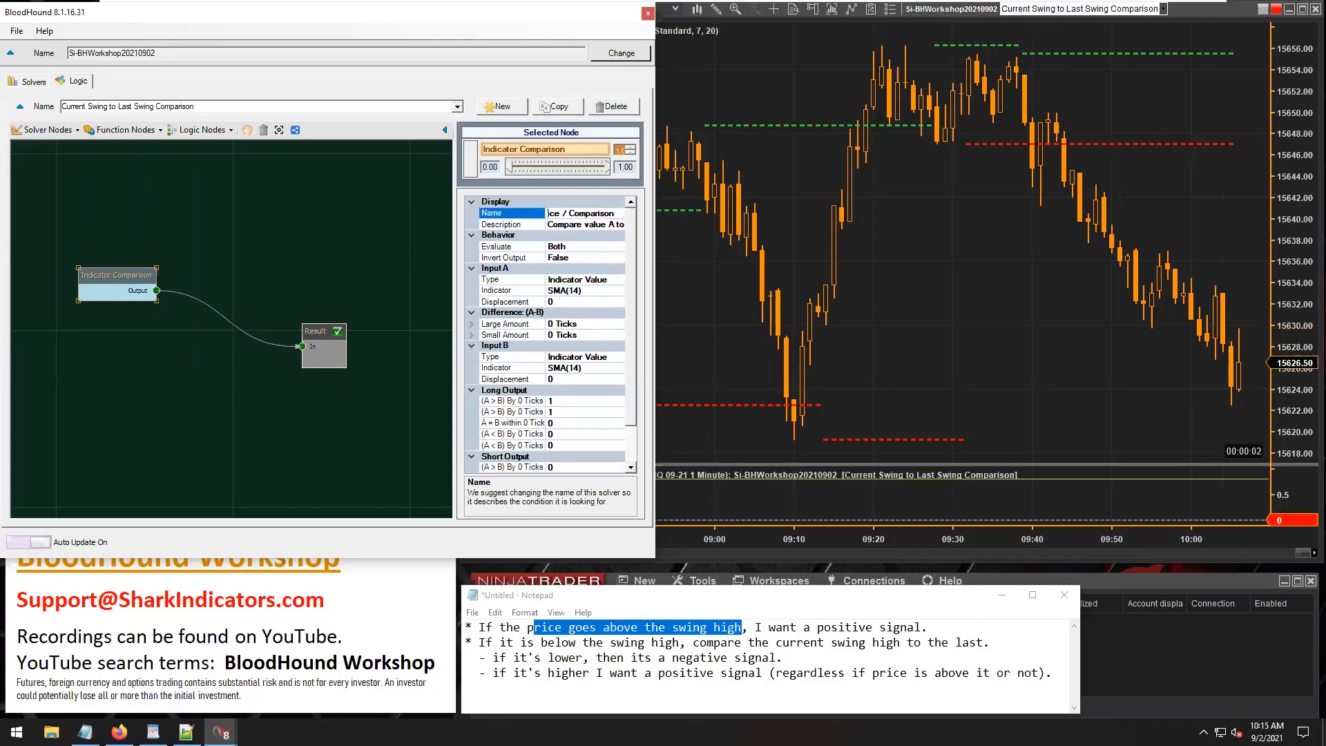
pyautogui.press('Left')
pyautogui.press('Left')
pyautogui.press('BackSpace')
pyautogui.press('BackSpace')
pyautogui.press('BackSpace')
pyautogui.press('BackSpace')
pyautogui.press('BackSpace')
pyautogui.write('Close')
pyautogui.press('Right')
pyautogui.press('Right')
pyautogui.press('Right')
pyautogui.write('Swing ')
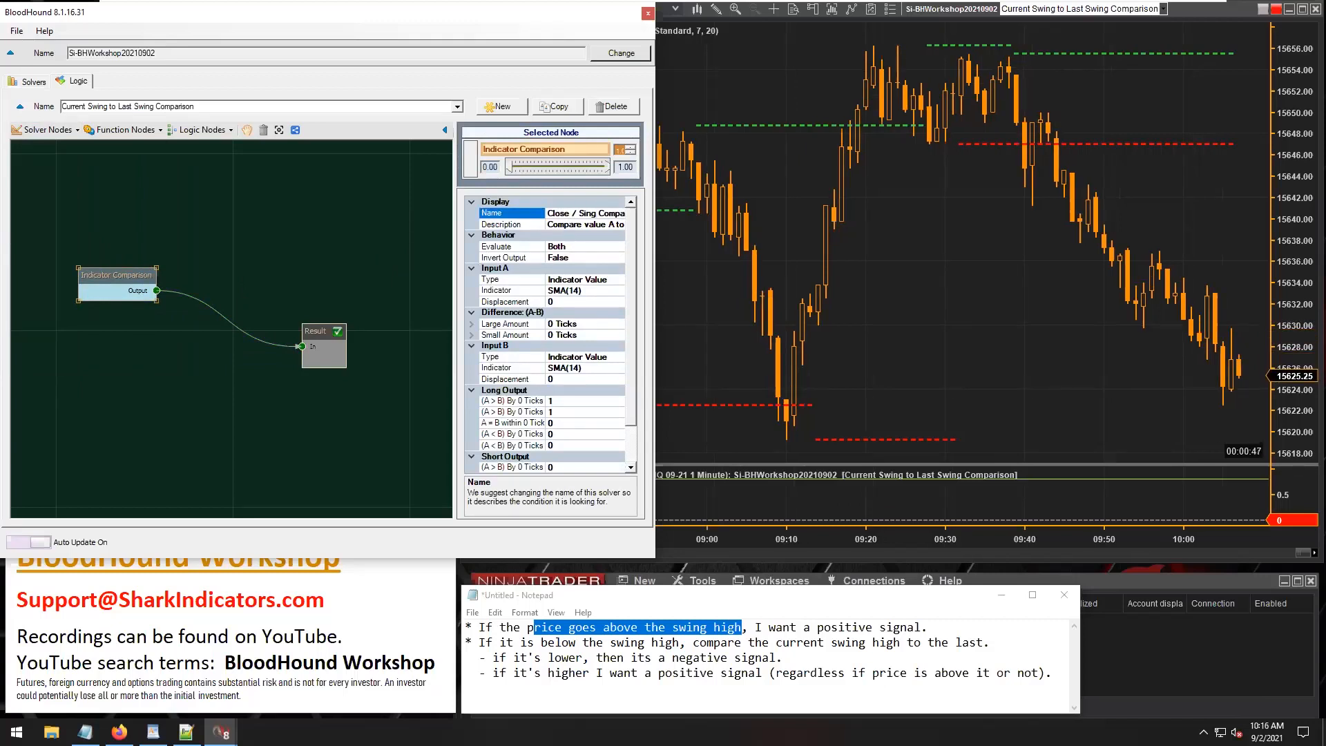
pyautogui.write('High')
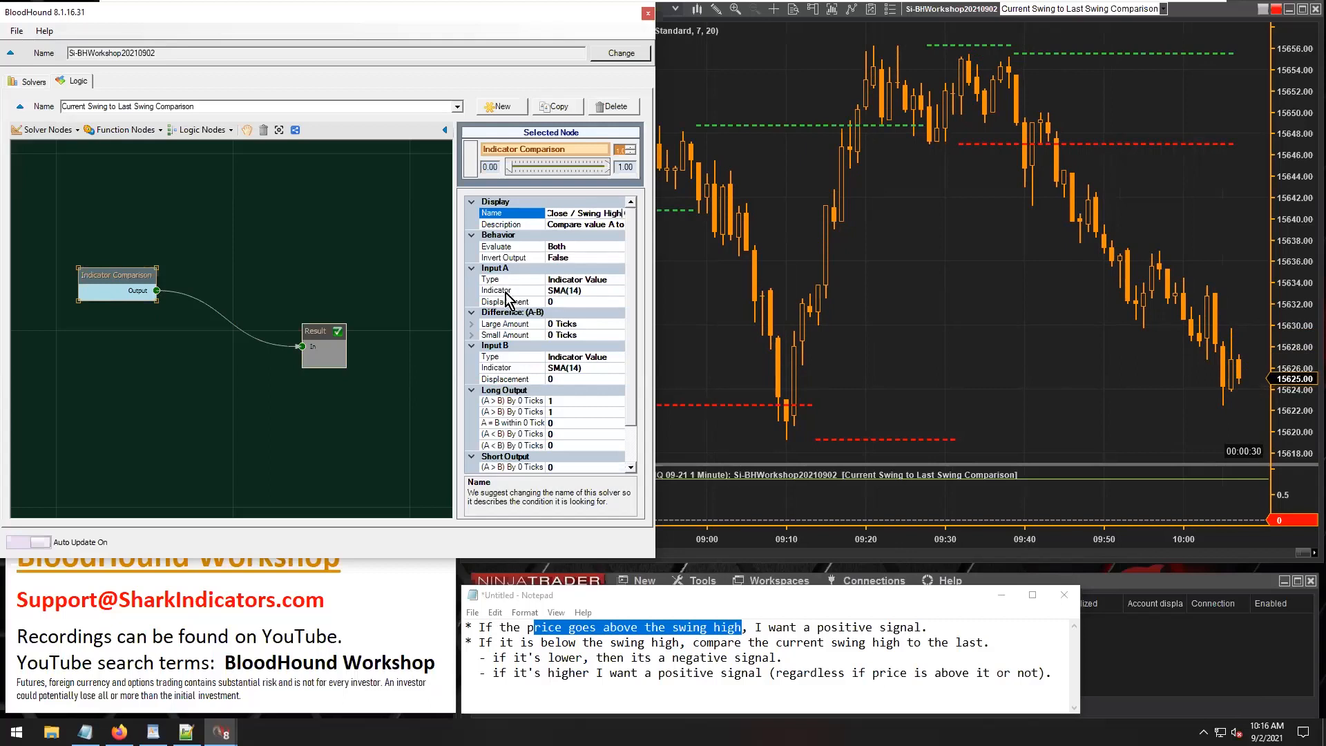
# Set the comparison node's Input A type to Price, using Close for both the long and short price types.
pyautogui.click(503, 288)
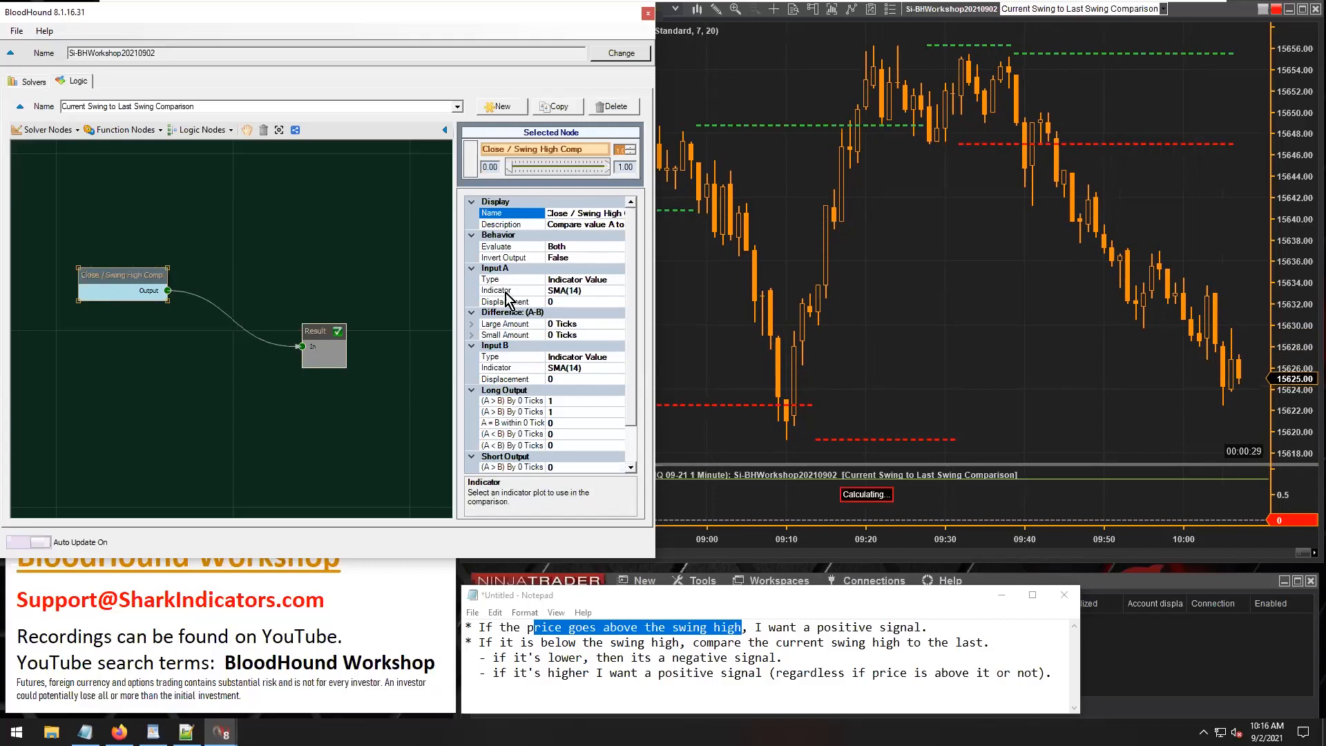
pyautogui.click(607, 279)
pyautogui.click(618, 280)
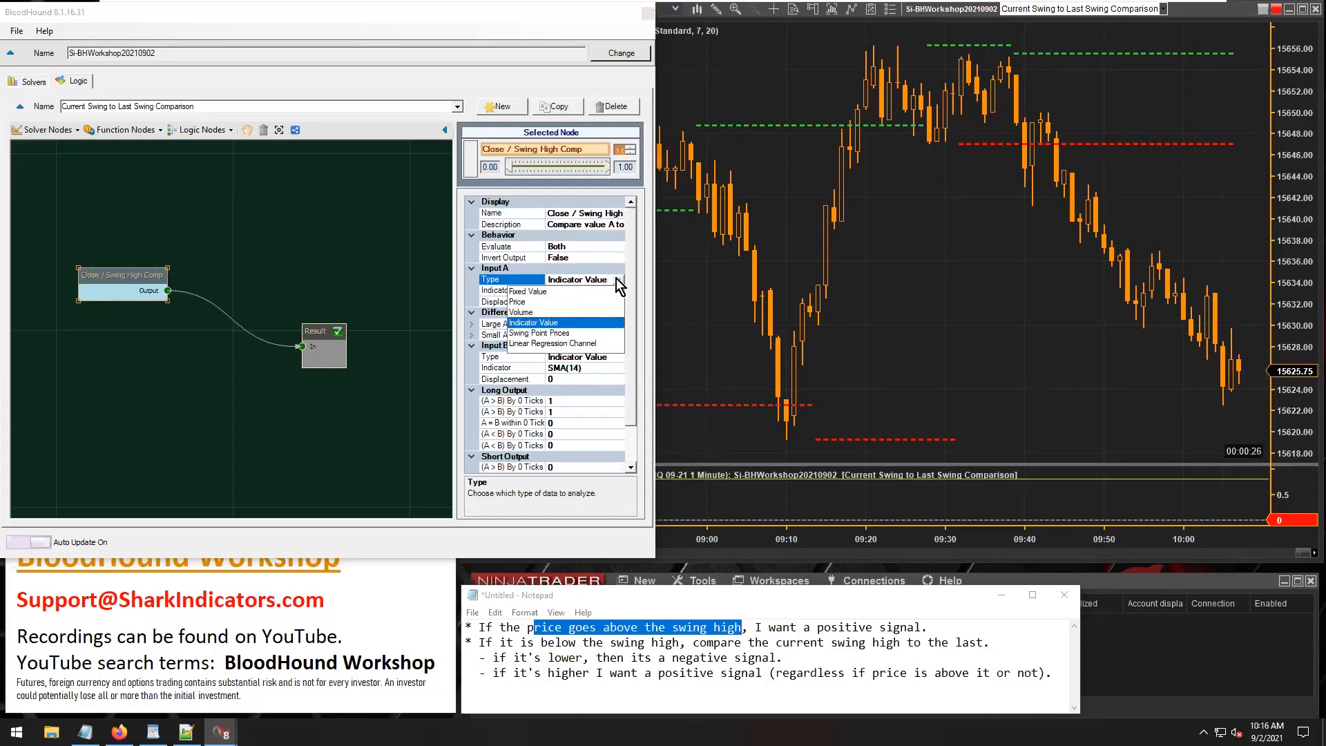
pyautogui.click(518, 302)
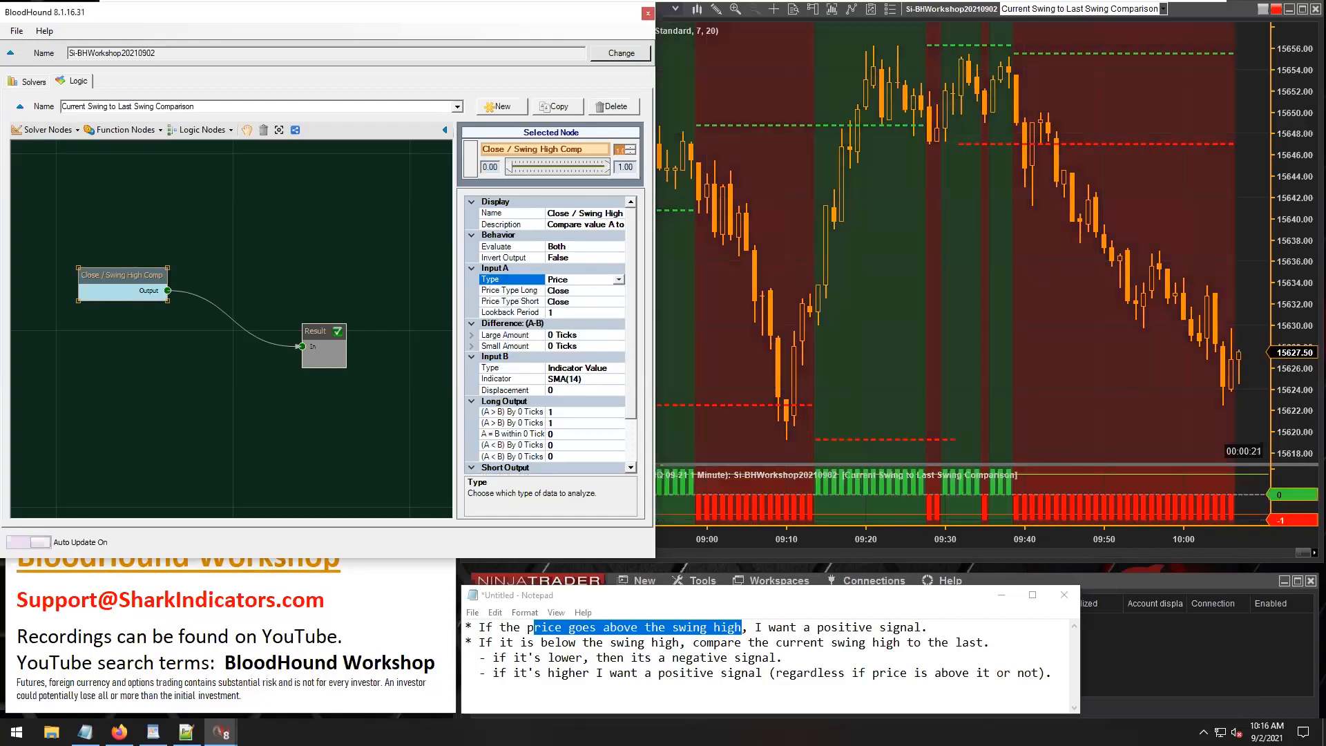
pyautogui.click(557, 293)
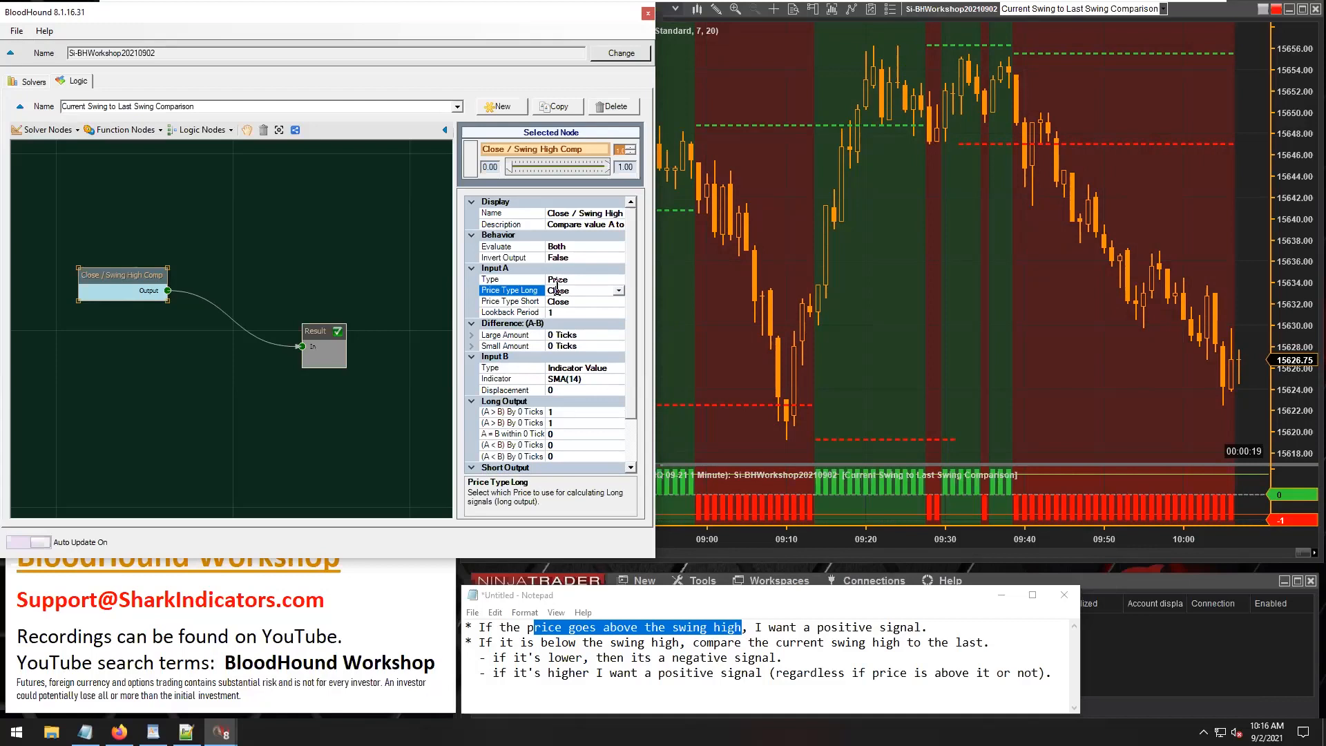
pyautogui.click(556, 301)
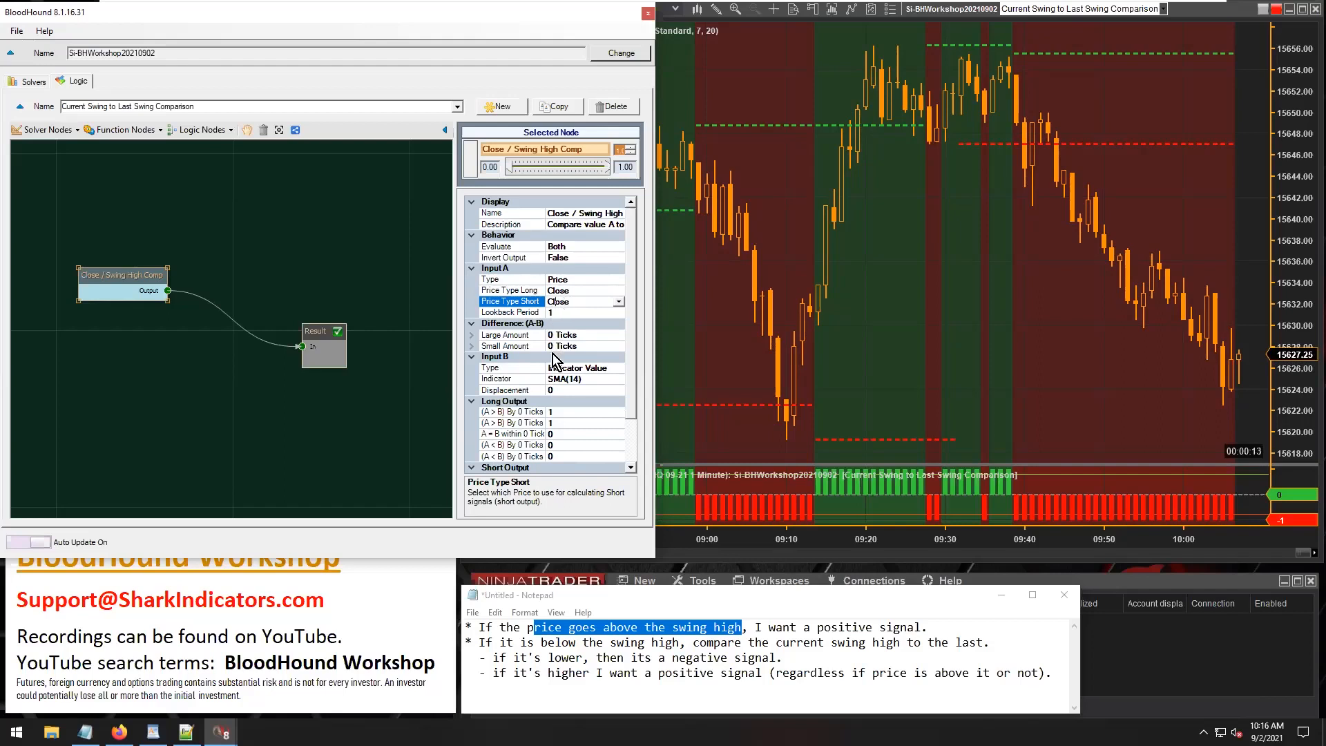
# Replace the SMA in the comparison node's Input B with the SharkIndicators Swing Highs & Lows indicator.
pyautogui.click(511, 379)
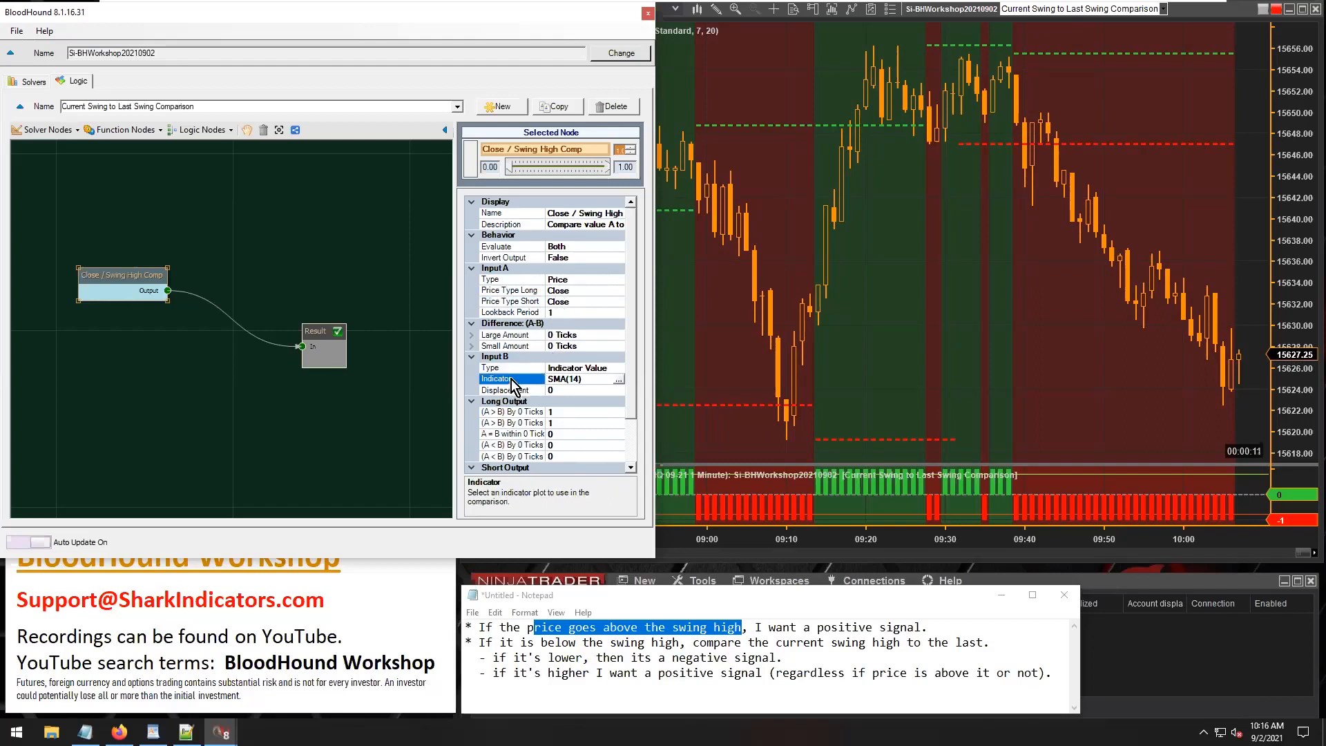
pyautogui.click(618, 380)
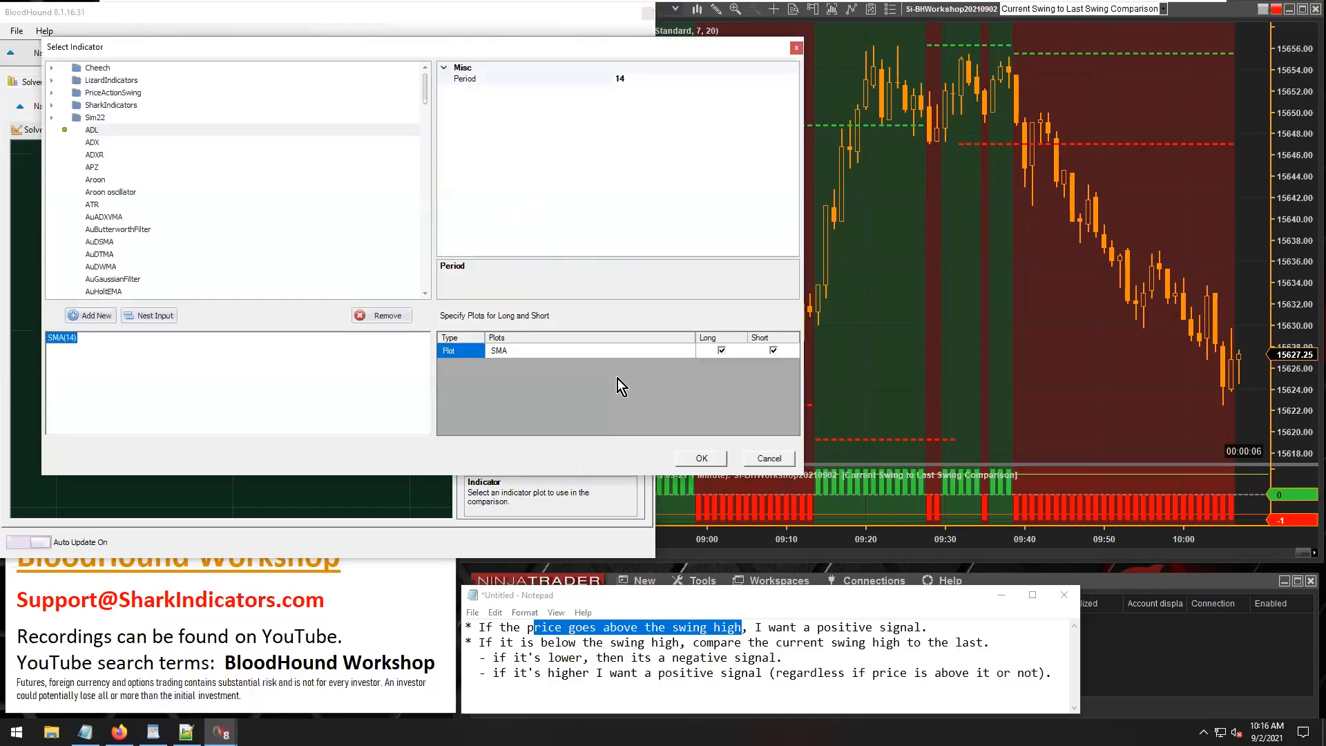
pyautogui.click(112, 105)
pyautogui.doubleClick(112, 105)
pyautogui.click(127, 132)
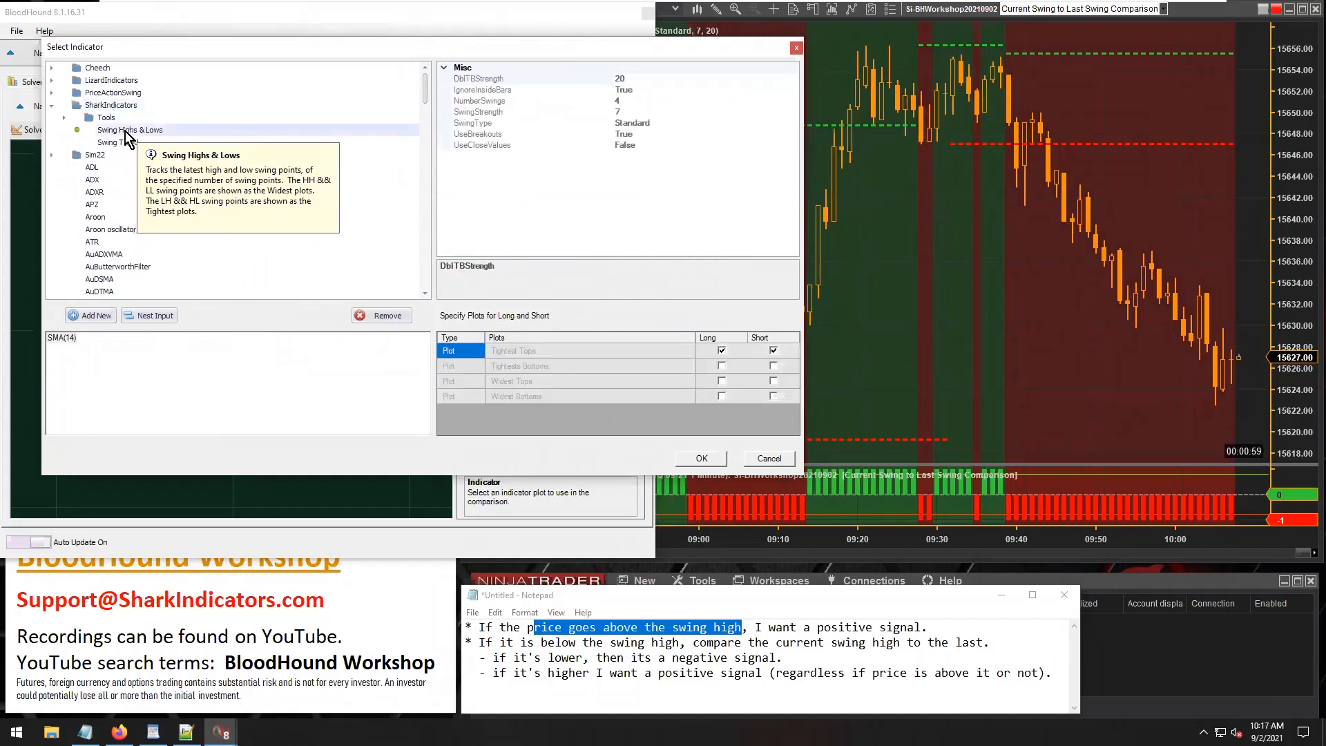
pyautogui.doubleClick(140, 130)
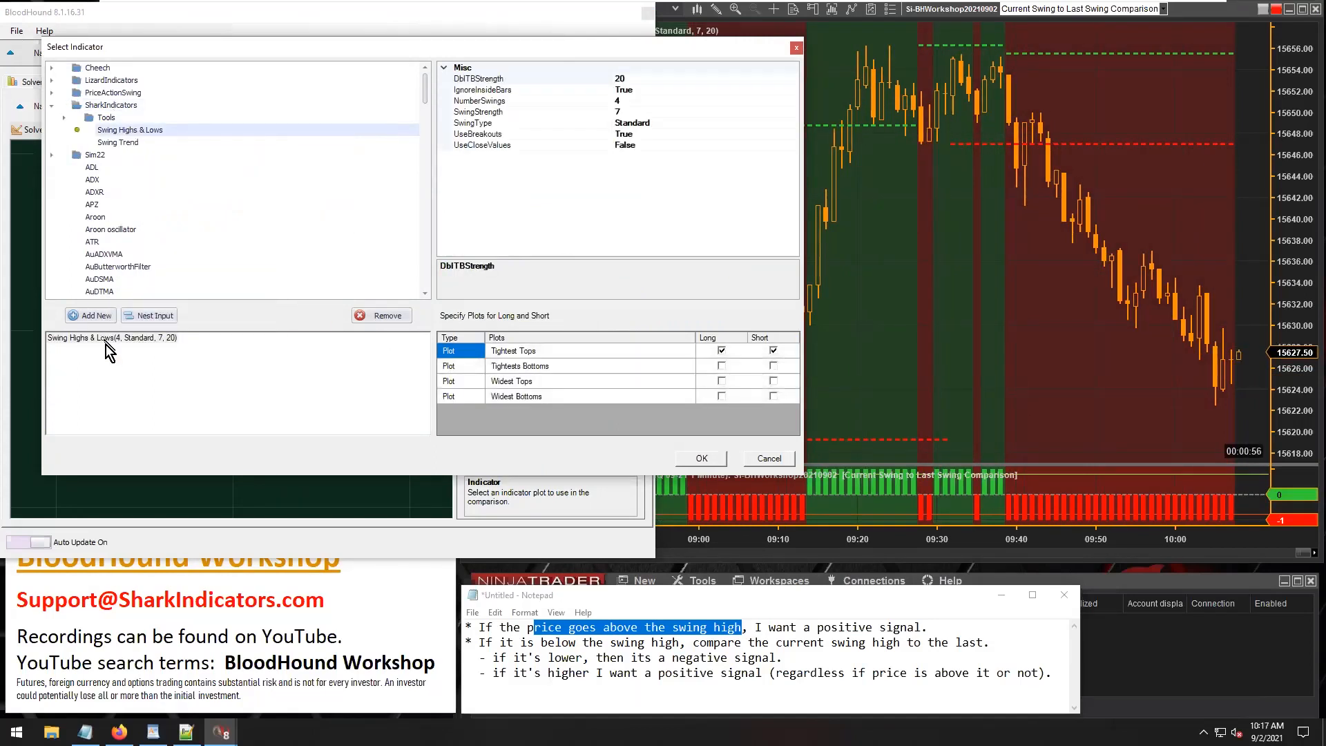
# Set the Swing Highs & Lows indicator's NumberSwings to 2.
pyautogui.click(634, 102)
pyautogui.write('2')
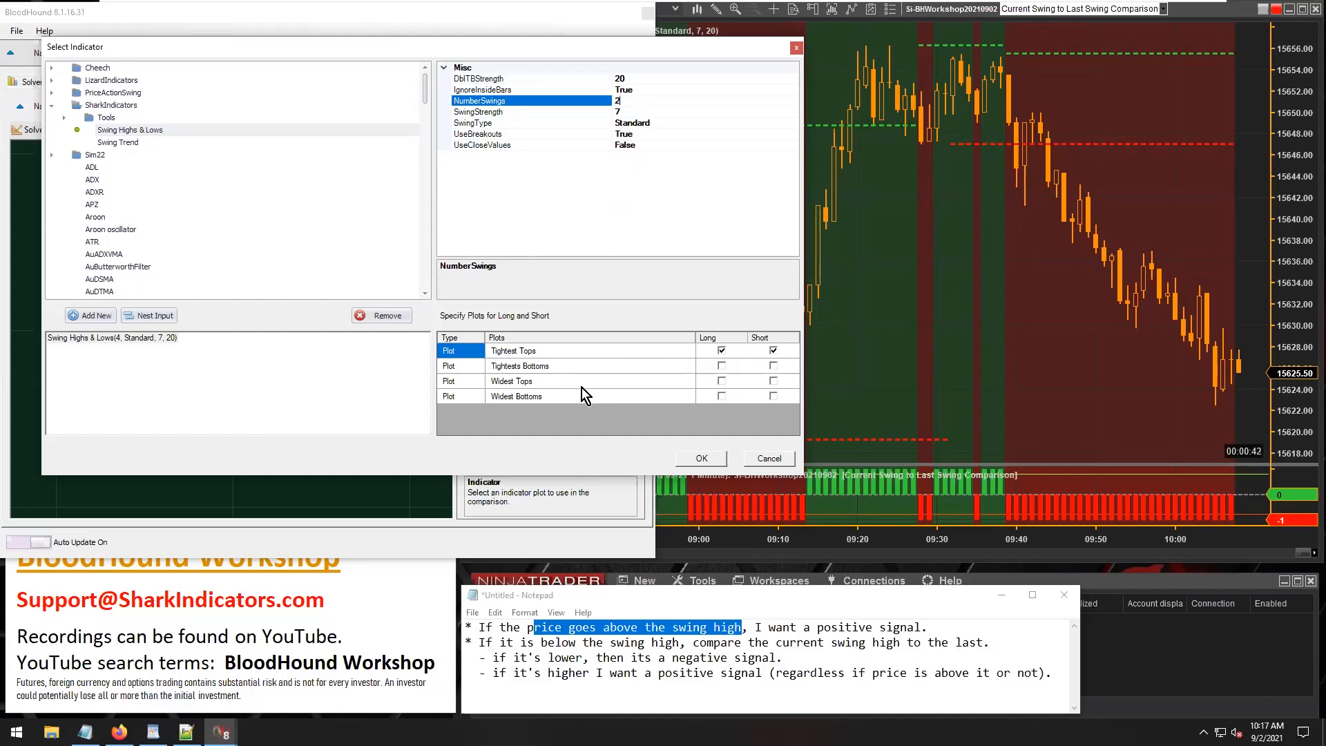
# Examine the indicator's tightest and widest top and bottom plots in relation to its NumberSwings setting.
pyautogui.click(551, 384)
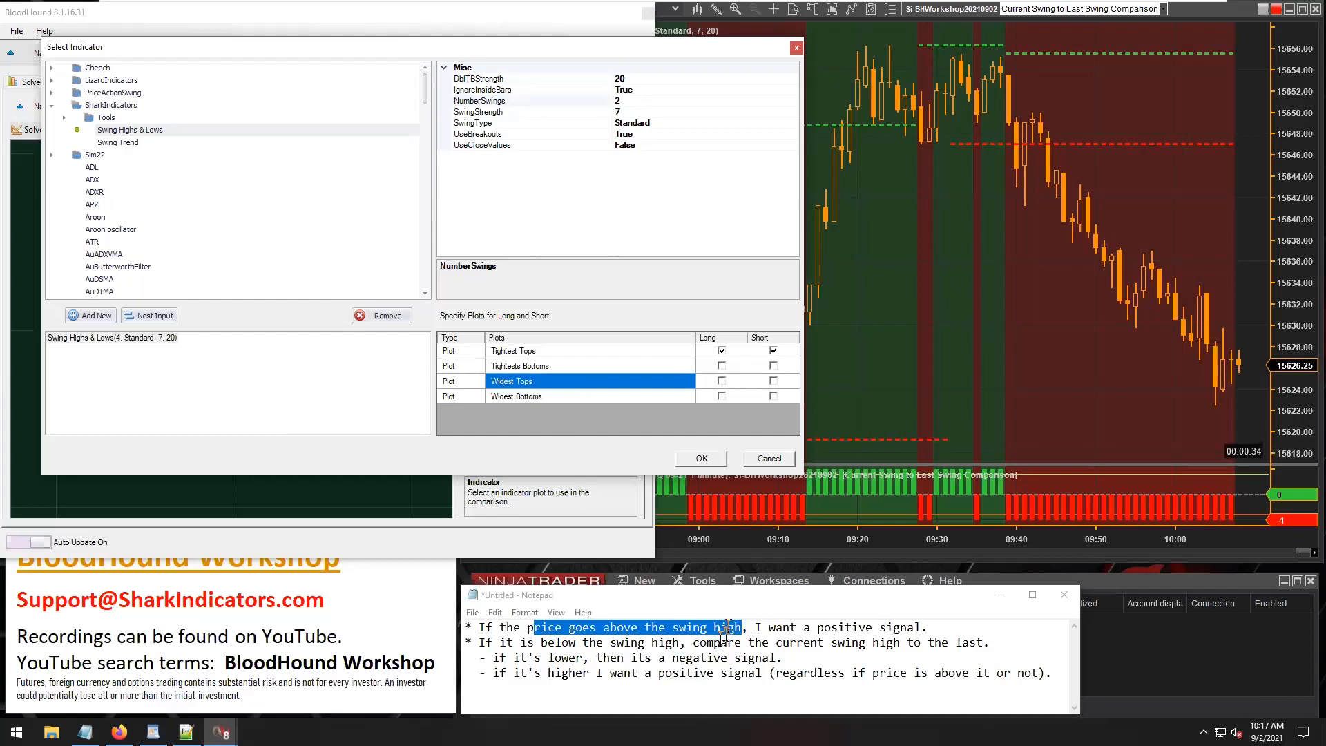
pyautogui.click(529, 397)
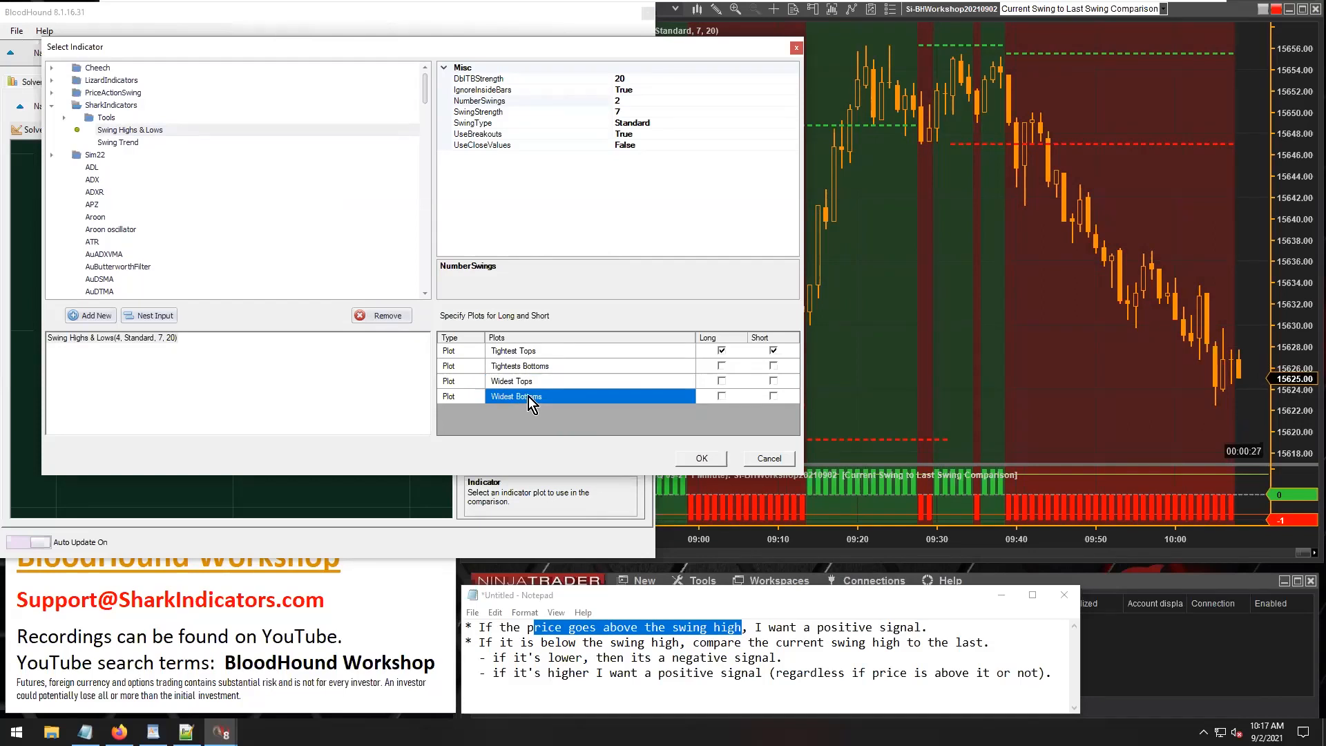
pyautogui.click(525, 382)
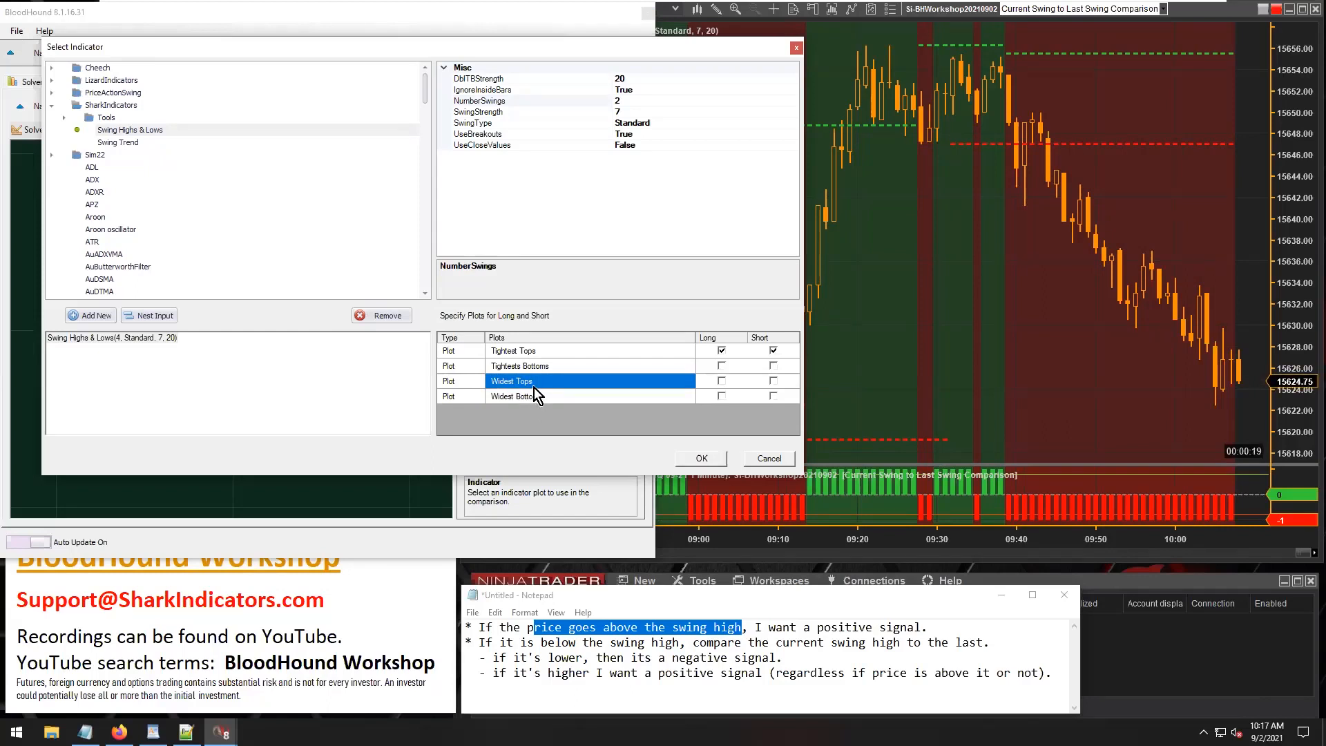
pyautogui.click(530, 401)
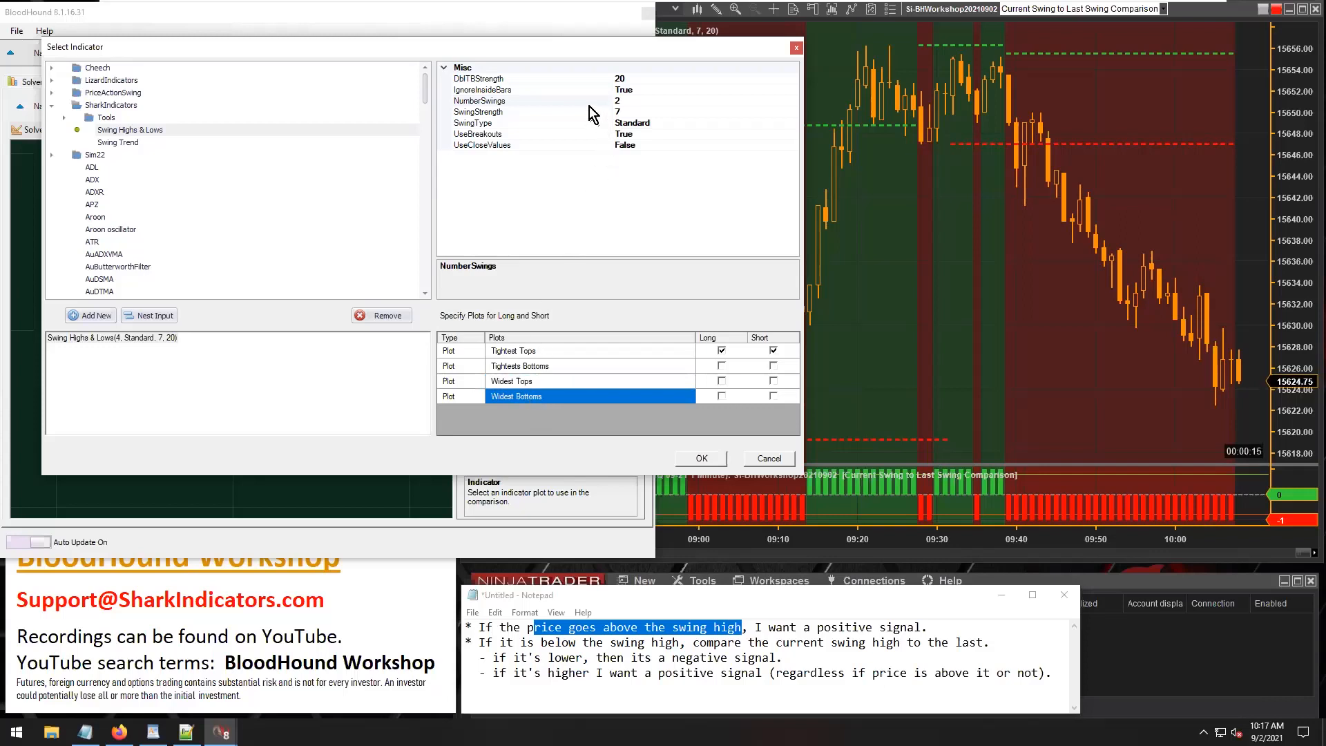
pyautogui.click(484, 100)
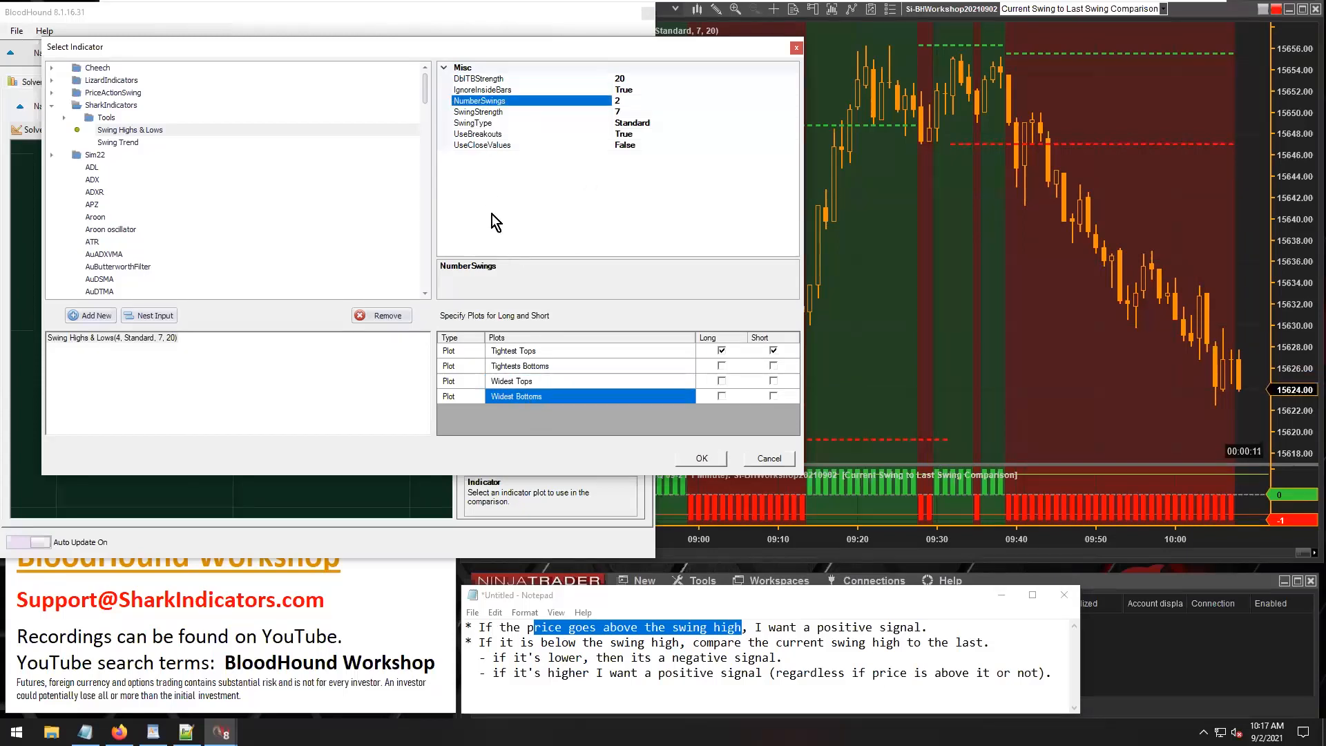
pyautogui.click(536, 352)
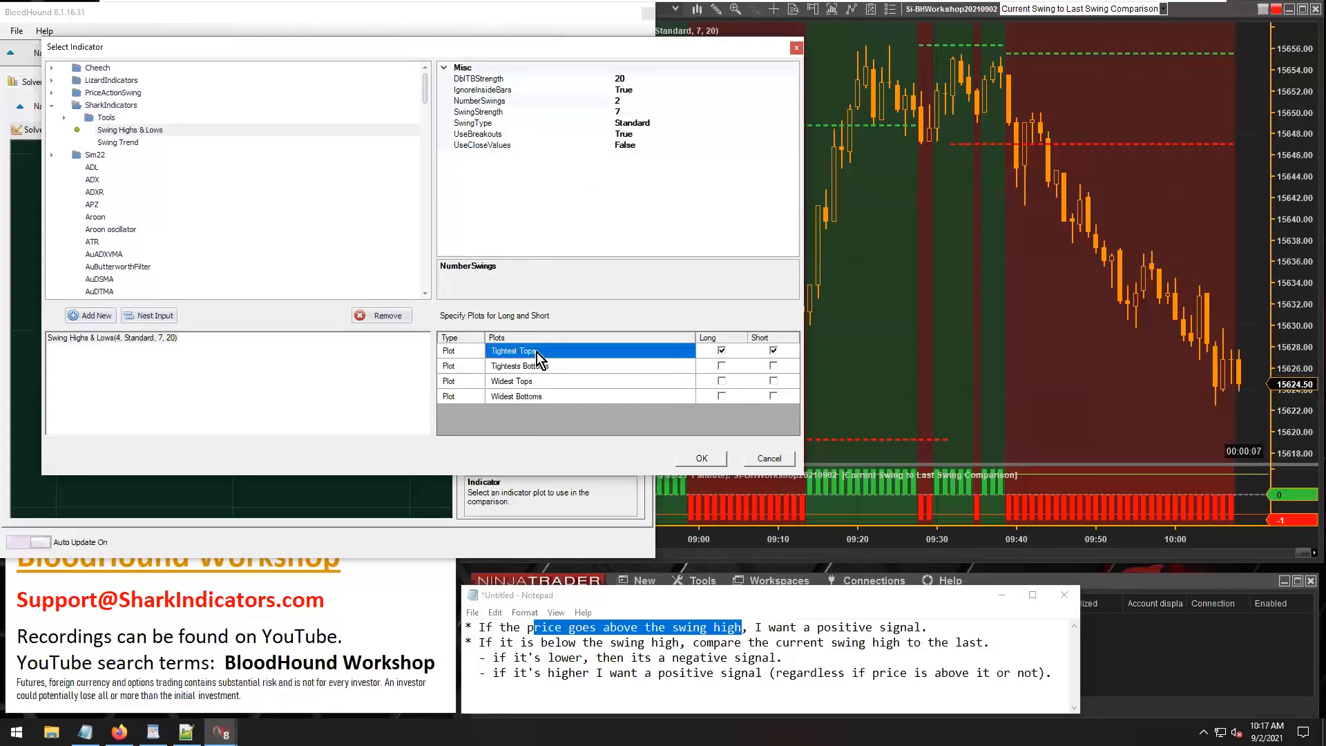
pyautogui.click(536, 366)
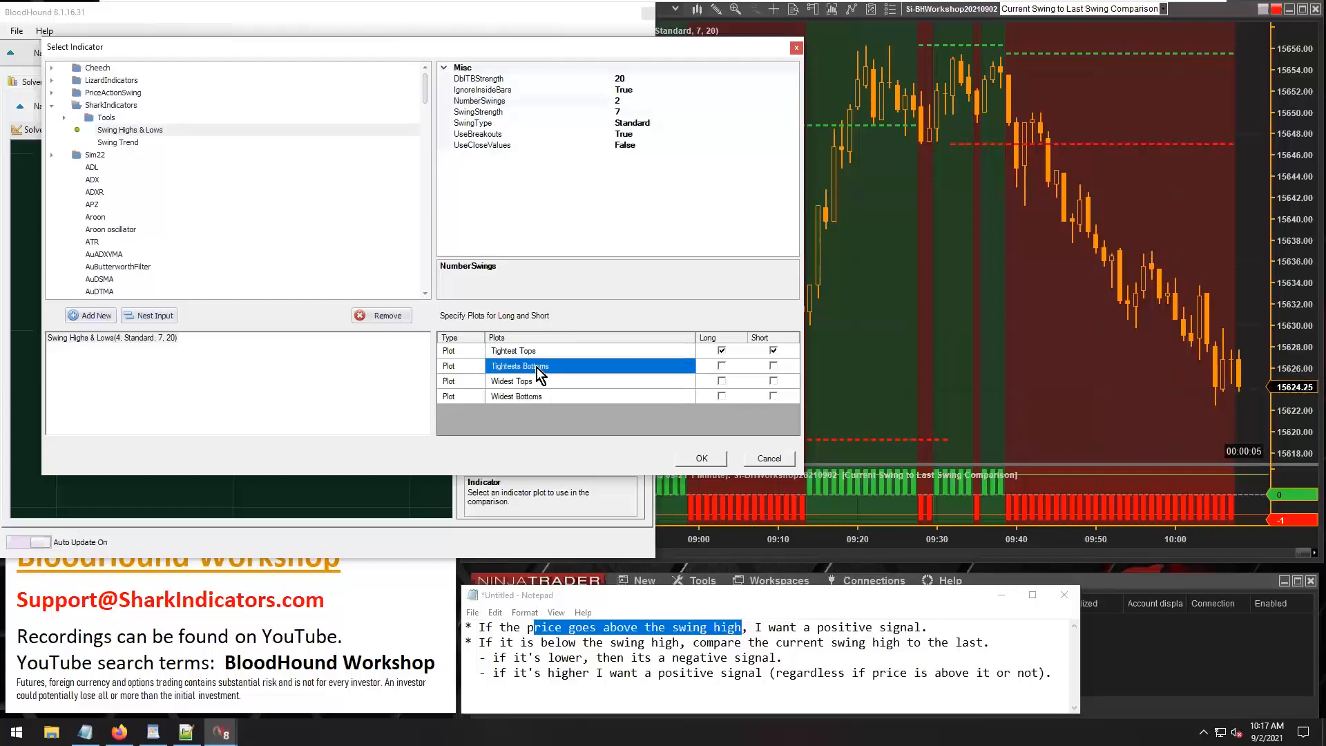
pyautogui.click(536, 355)
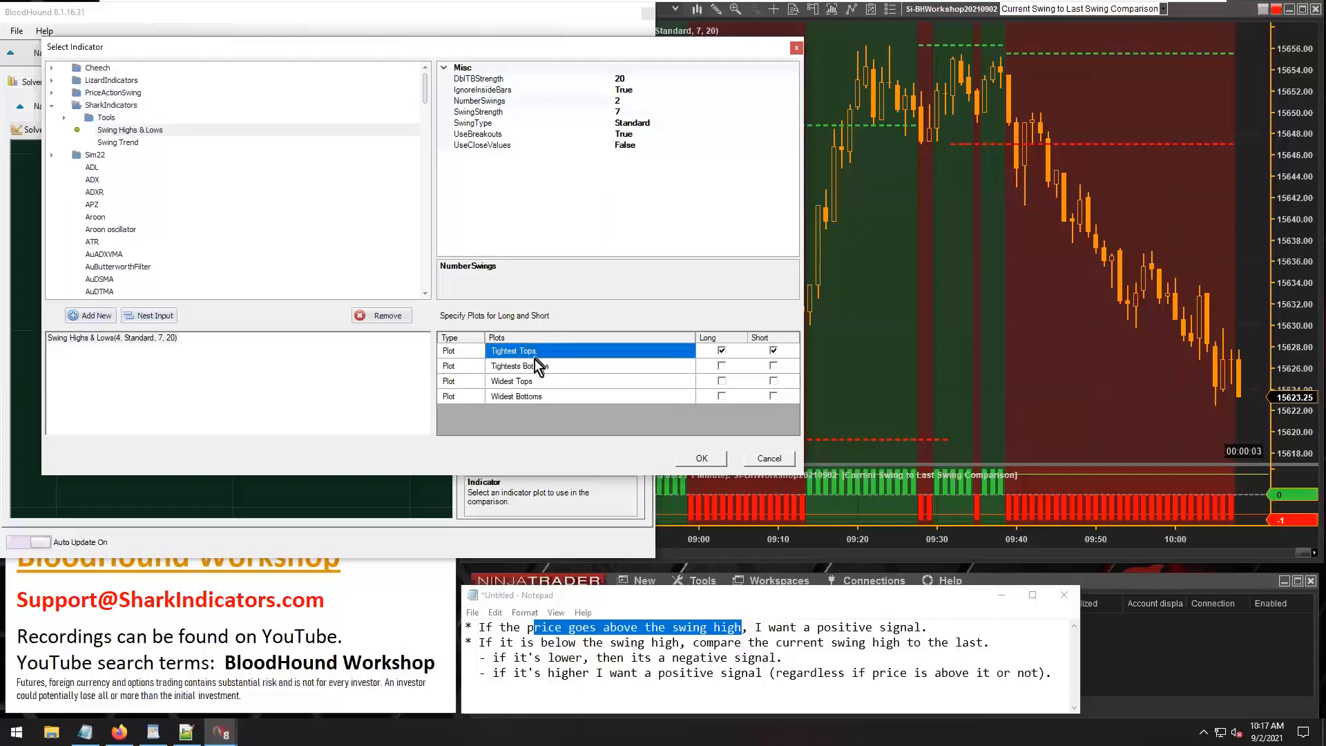
pyautogui.click(533, 369)
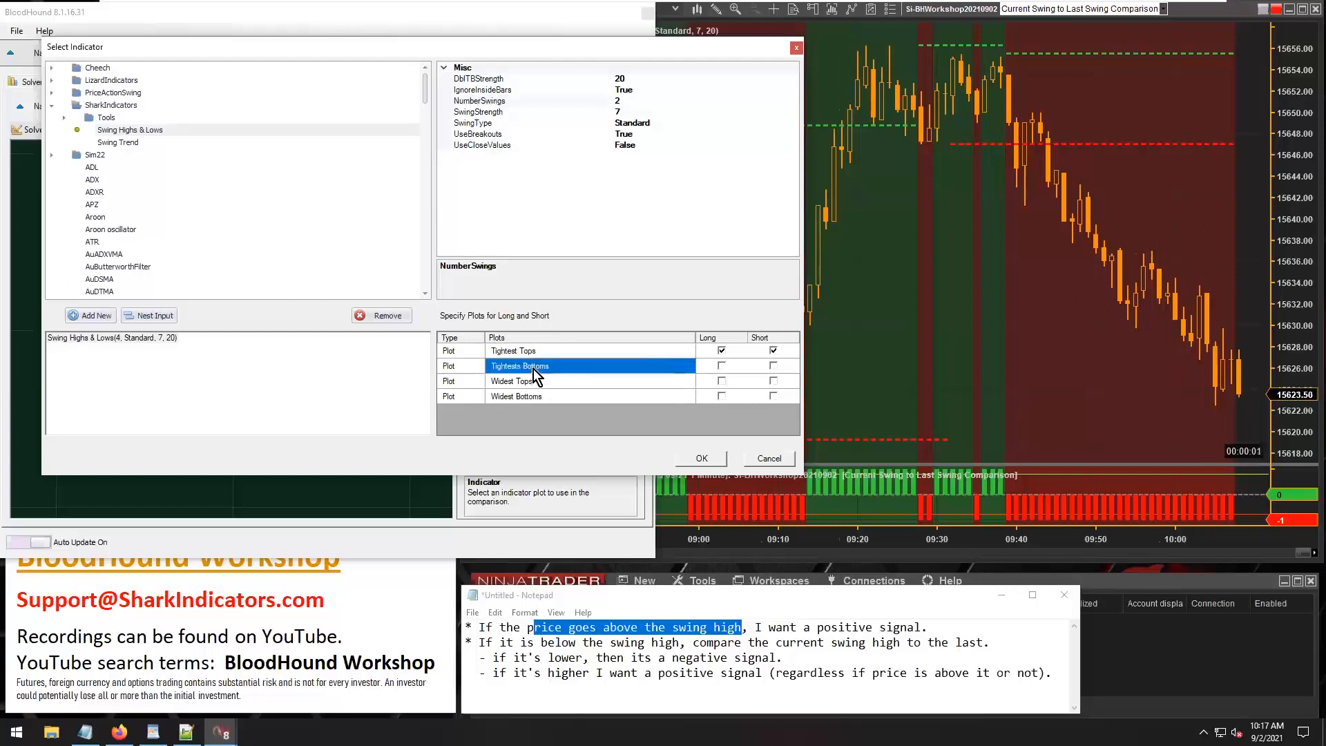
# Assign the Widest Tops plot to both the long and short sides of the indicator.
pyautogui.click(521, 380)
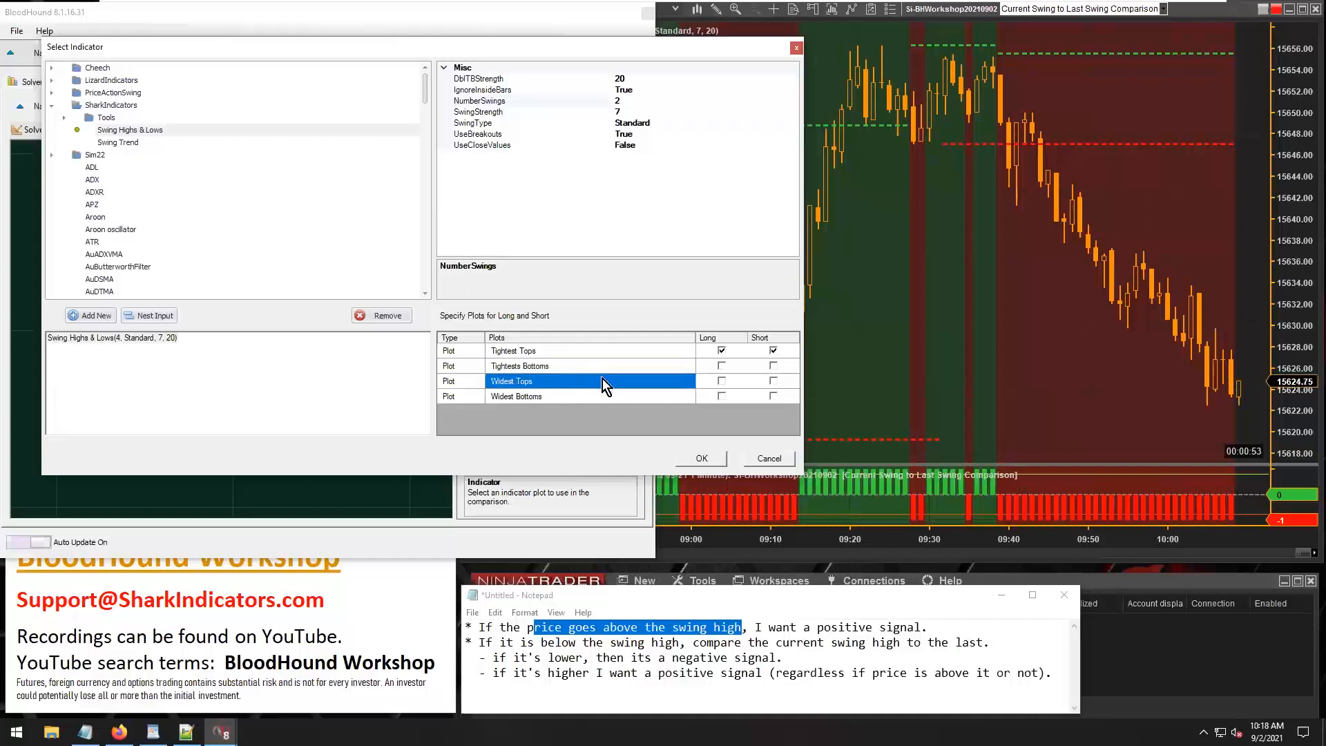
pyautogui.click(722, 382)
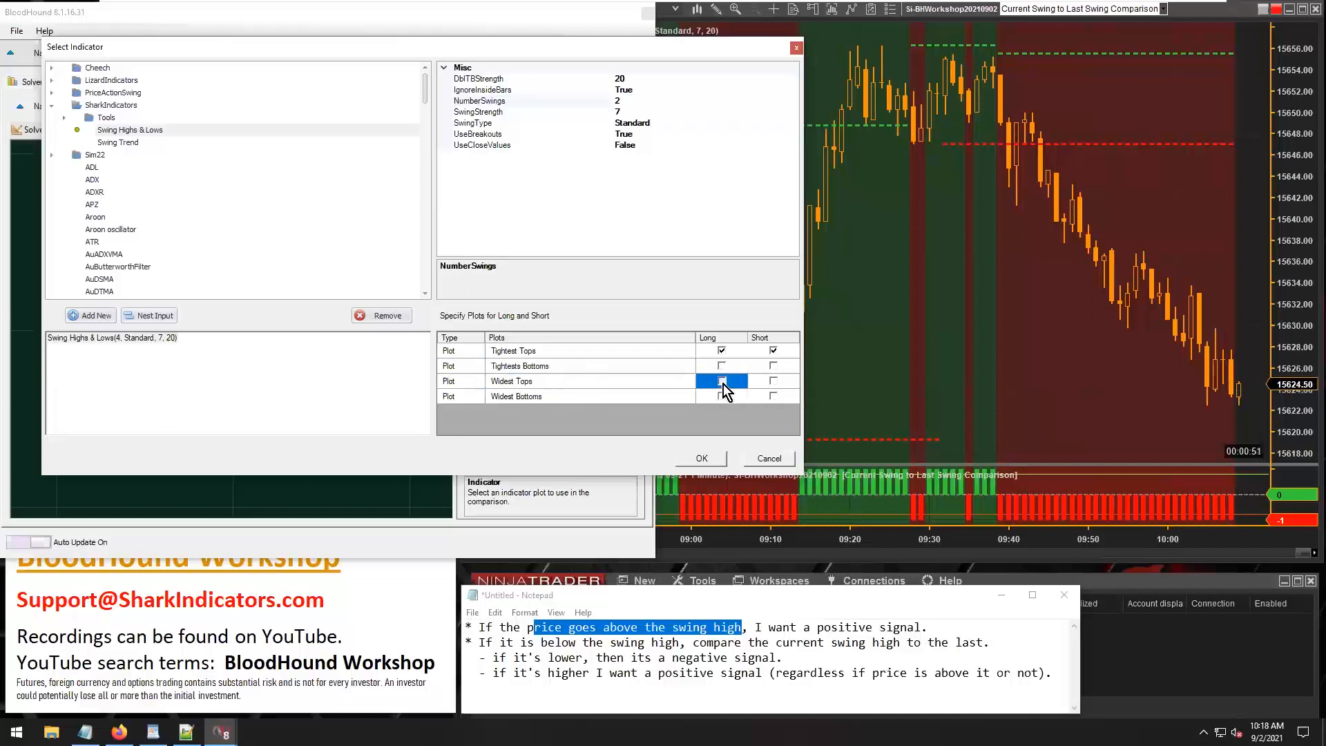
pyautogui.click(774, 381)
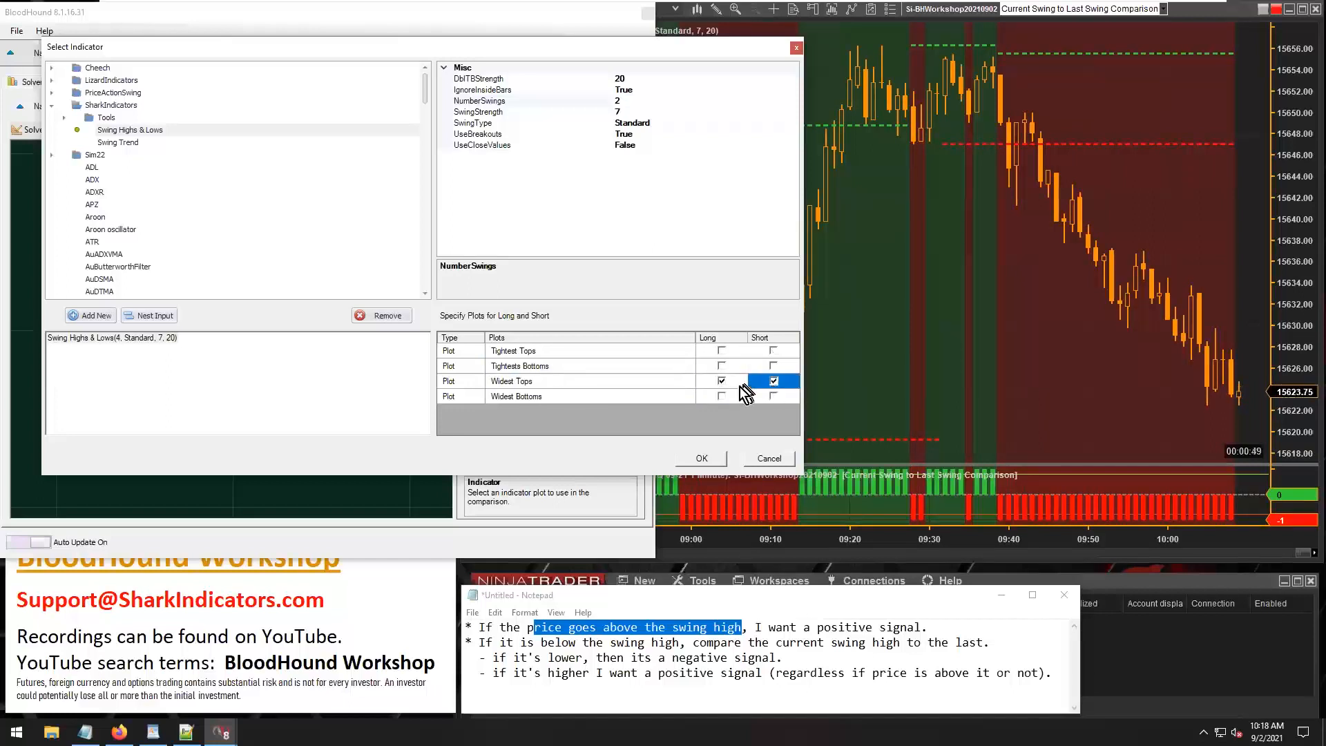
pyautogui.click(713, 385)
pyautogui.click(760, 383)
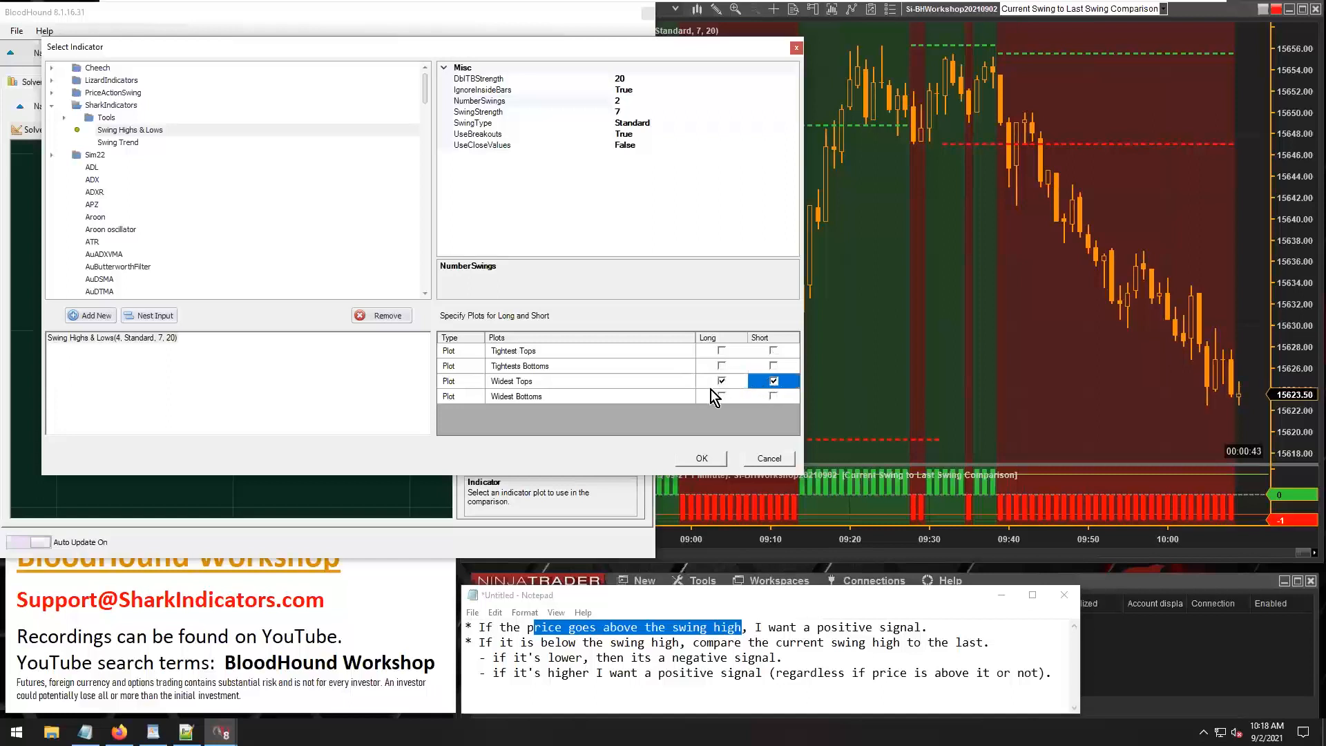
# Try the Widest Bottoms plot for the short side, with Widest Tops for the long side.
pyautogui.click(721, 380)
pyautogui.click(773, 397)
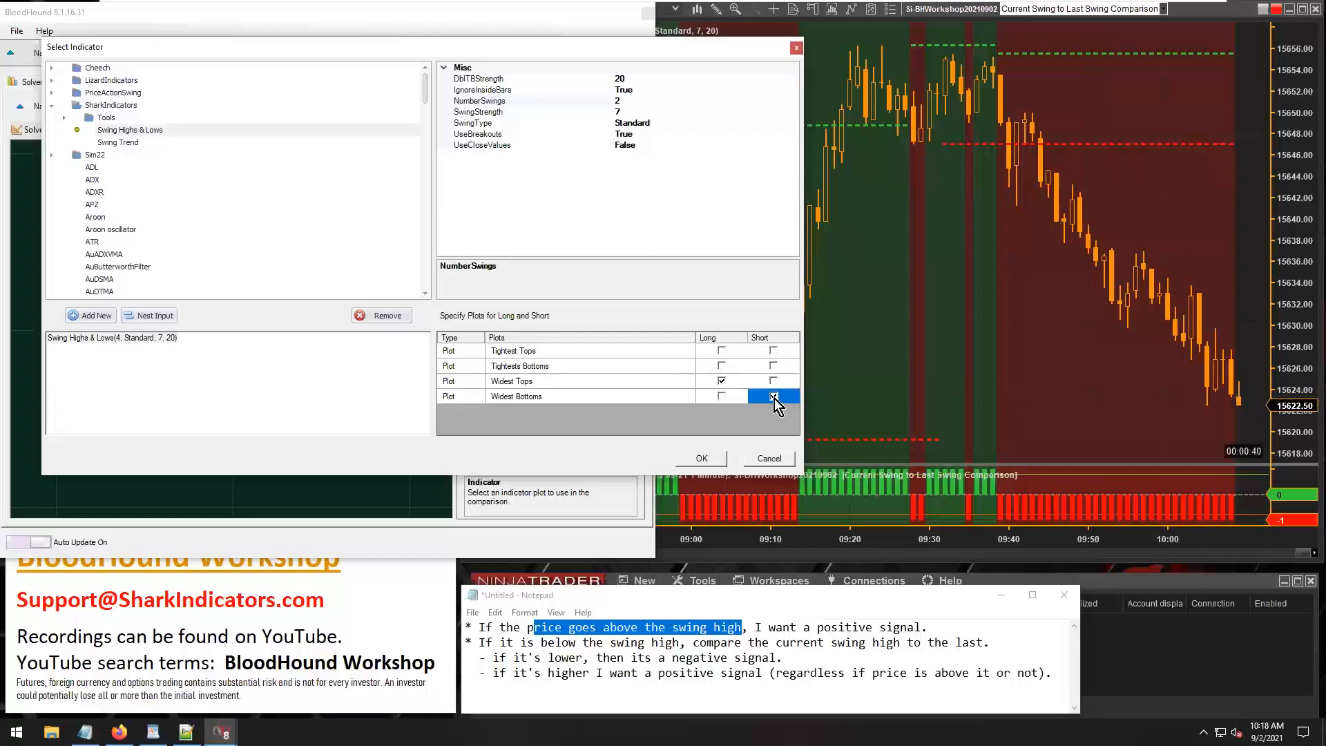
pyautogui.click(705, 381)
pyautogui.click(656, 384)
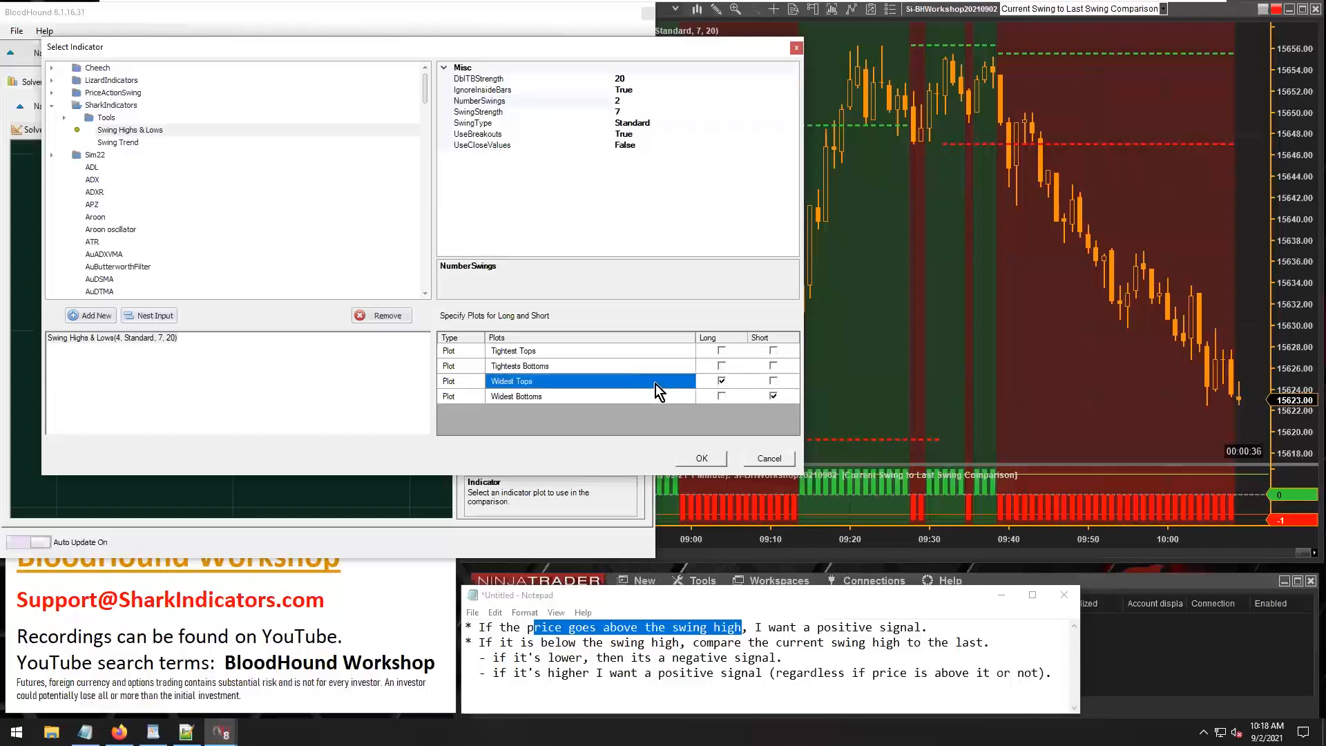
pyautogui.click(653, 397)
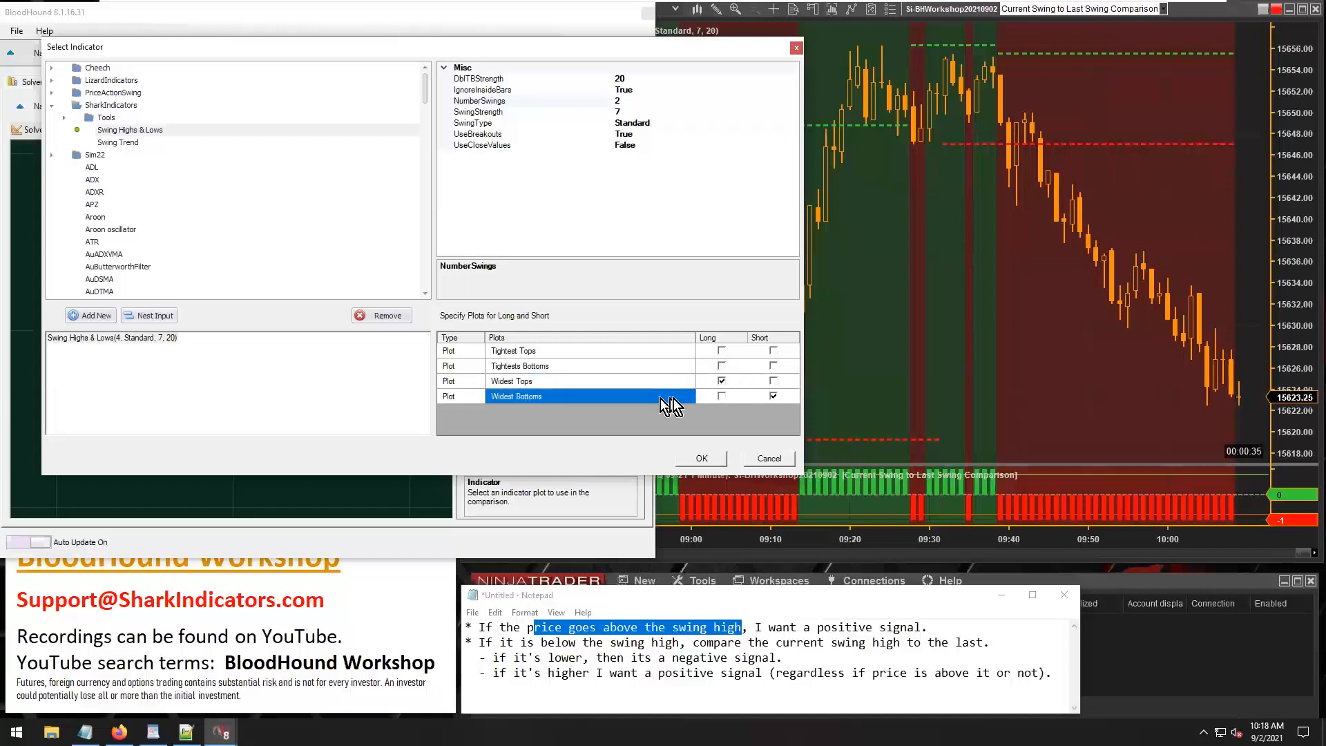
pyautogui.click(759, 396)
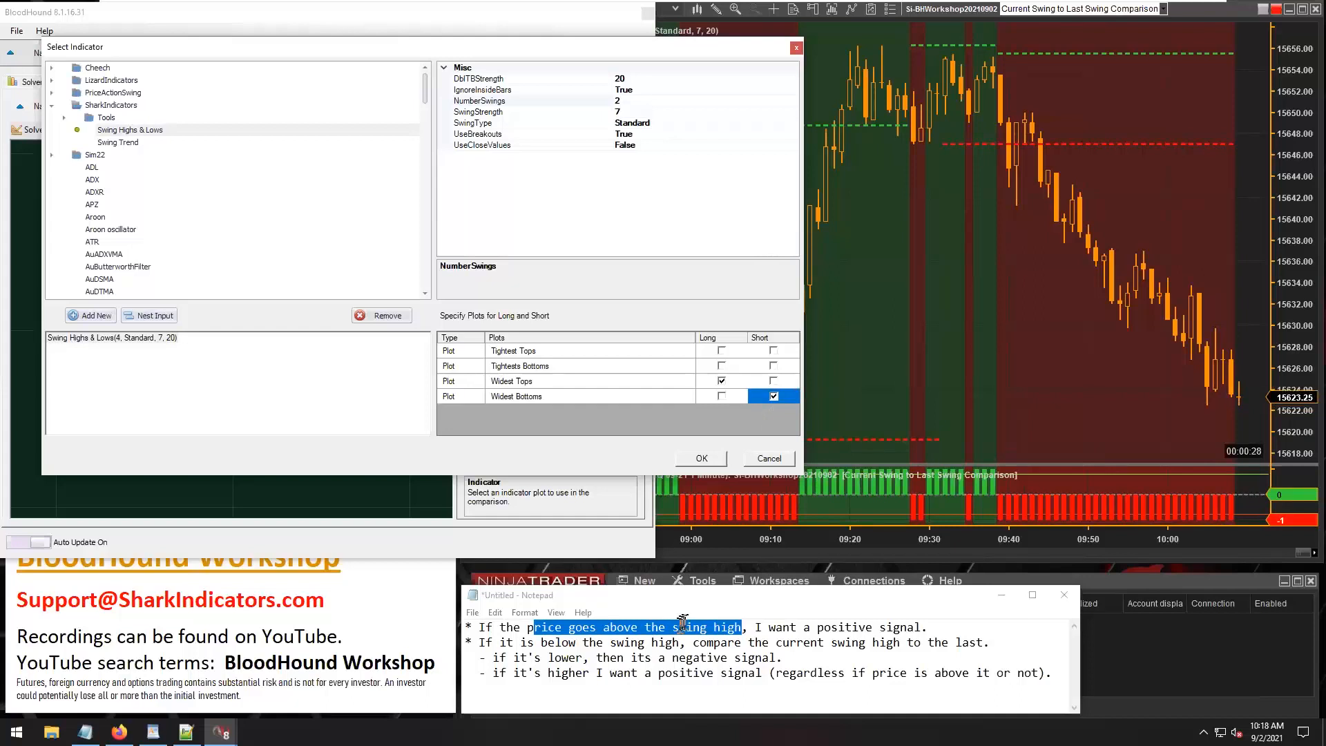
# Set the short side's plot to Widest Tops and accept the indicator selection for Input B.
pyautogui.click(774, 382)
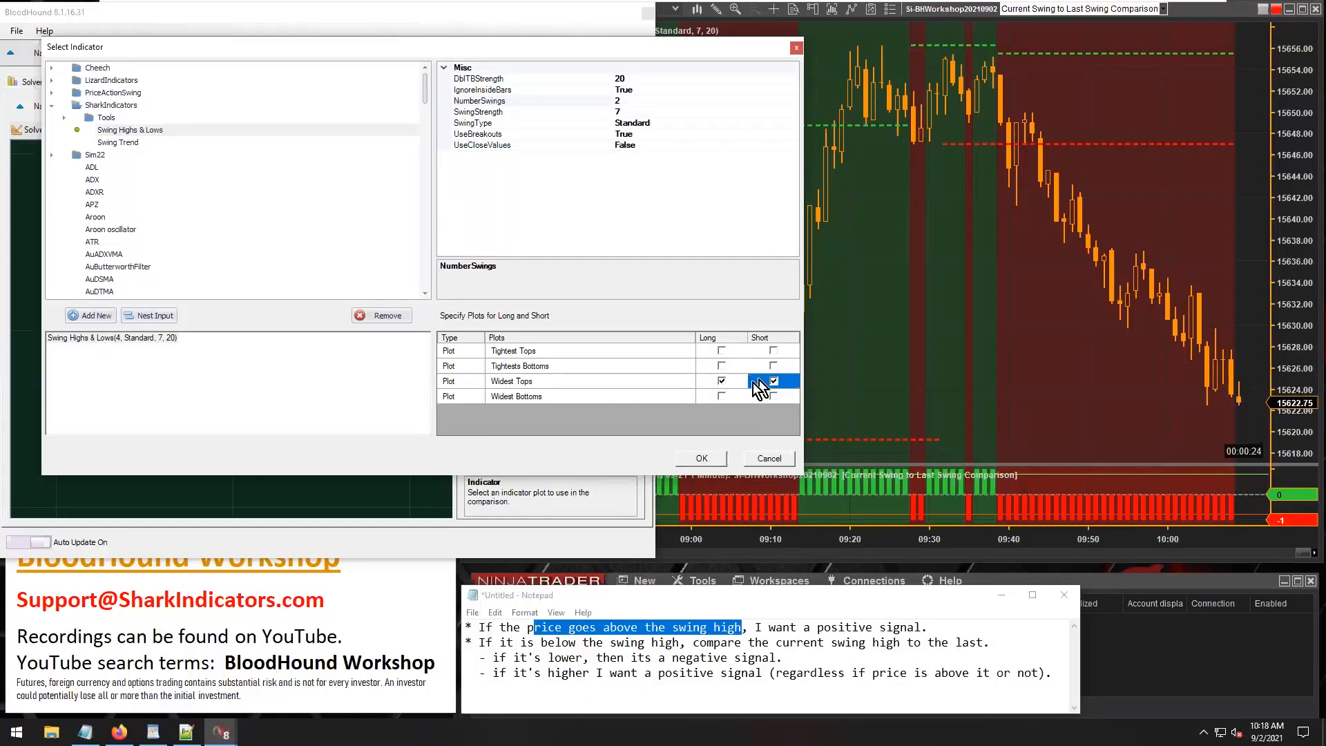
pyautogui.click(535, 383)
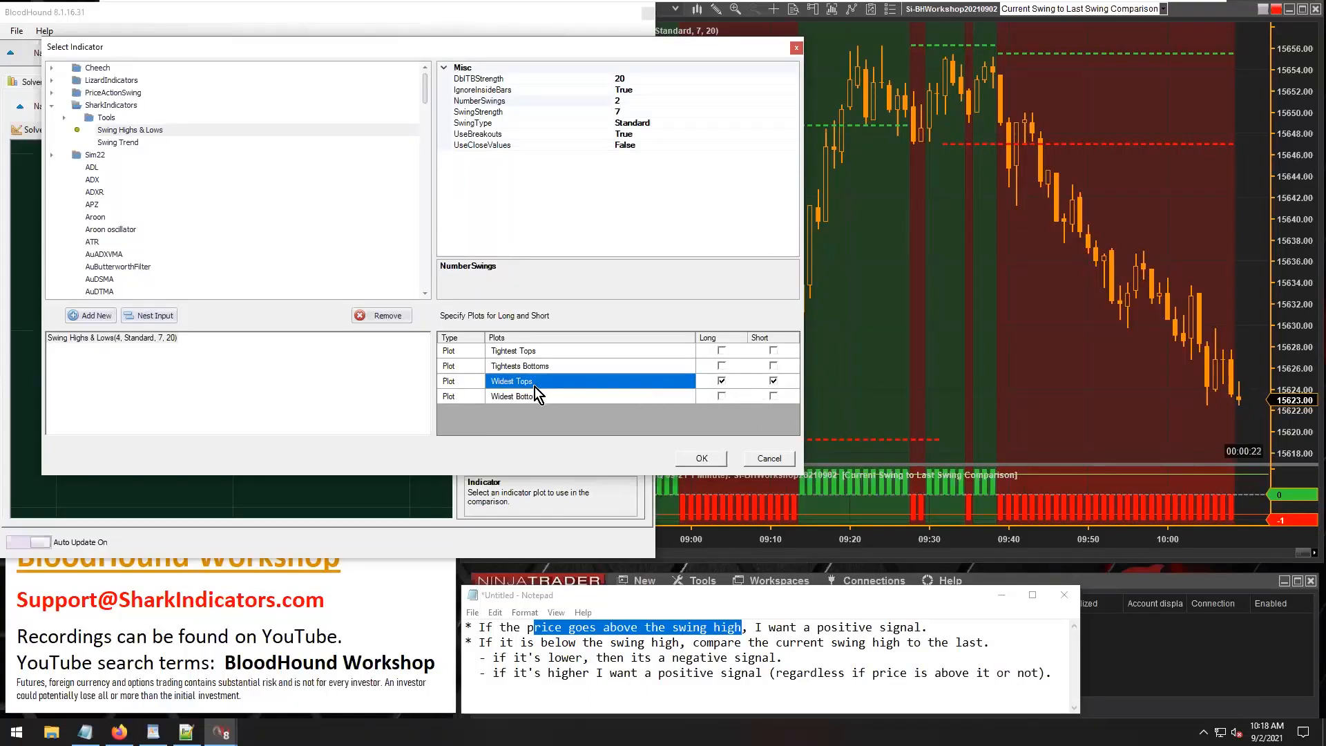
pyautogui.click(700, 458)
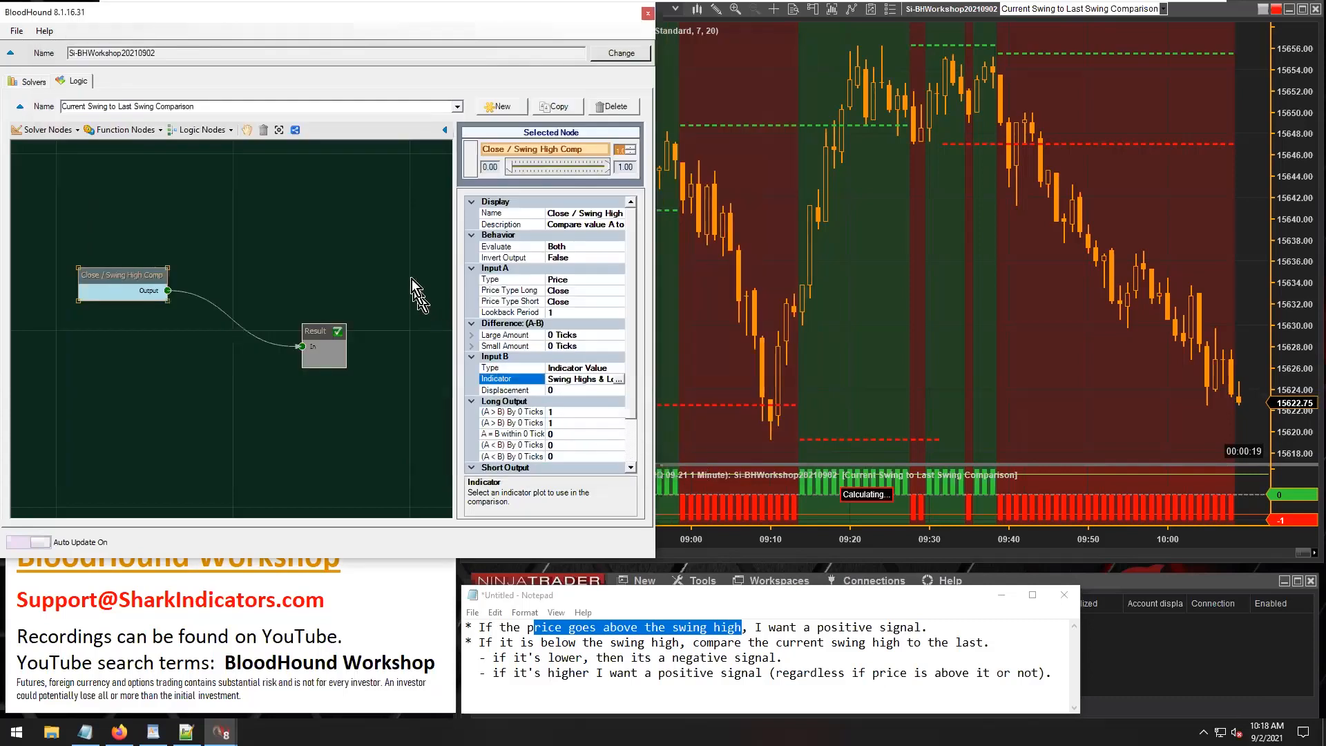
# Examine the long and short signals against the swing high lines on earlier bars of the chart.
pyautogui.moveTo(764, 178); pyautogui.dragTo(953, 186)
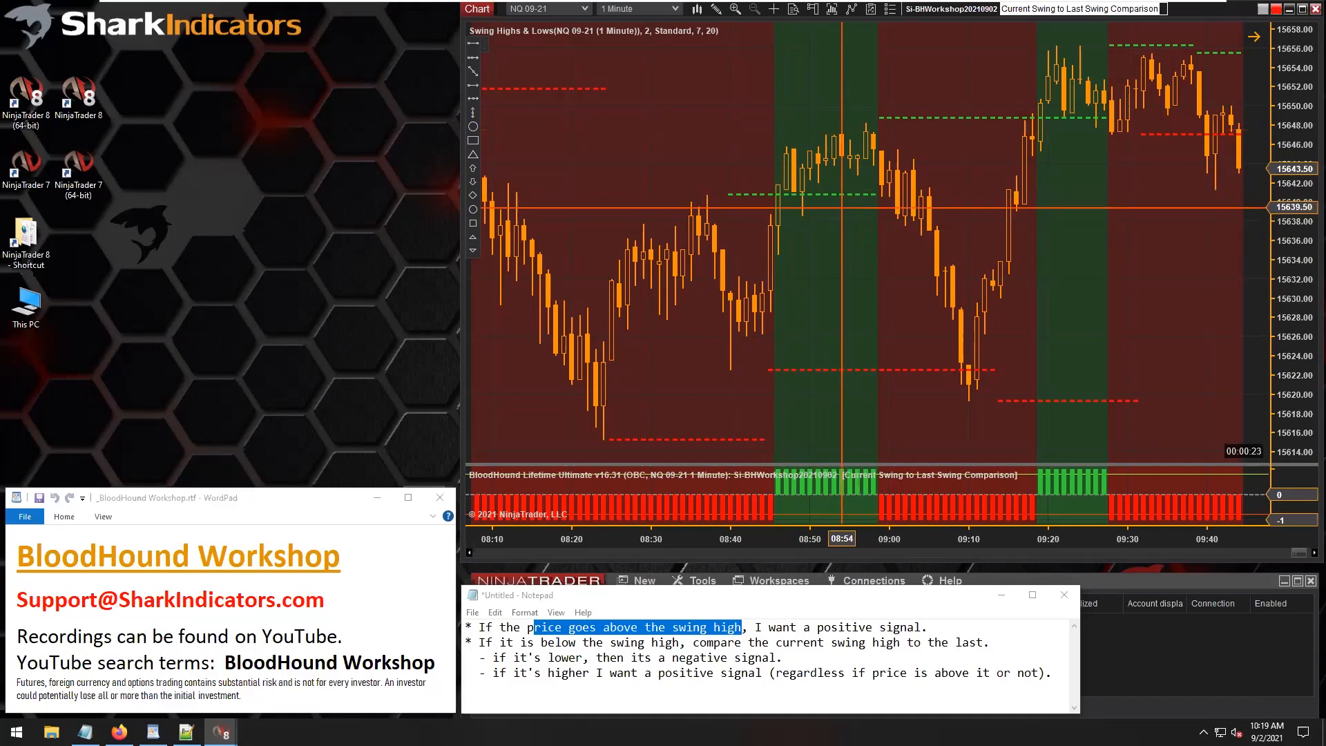
pyautogui.scroll(10, 842, 207)
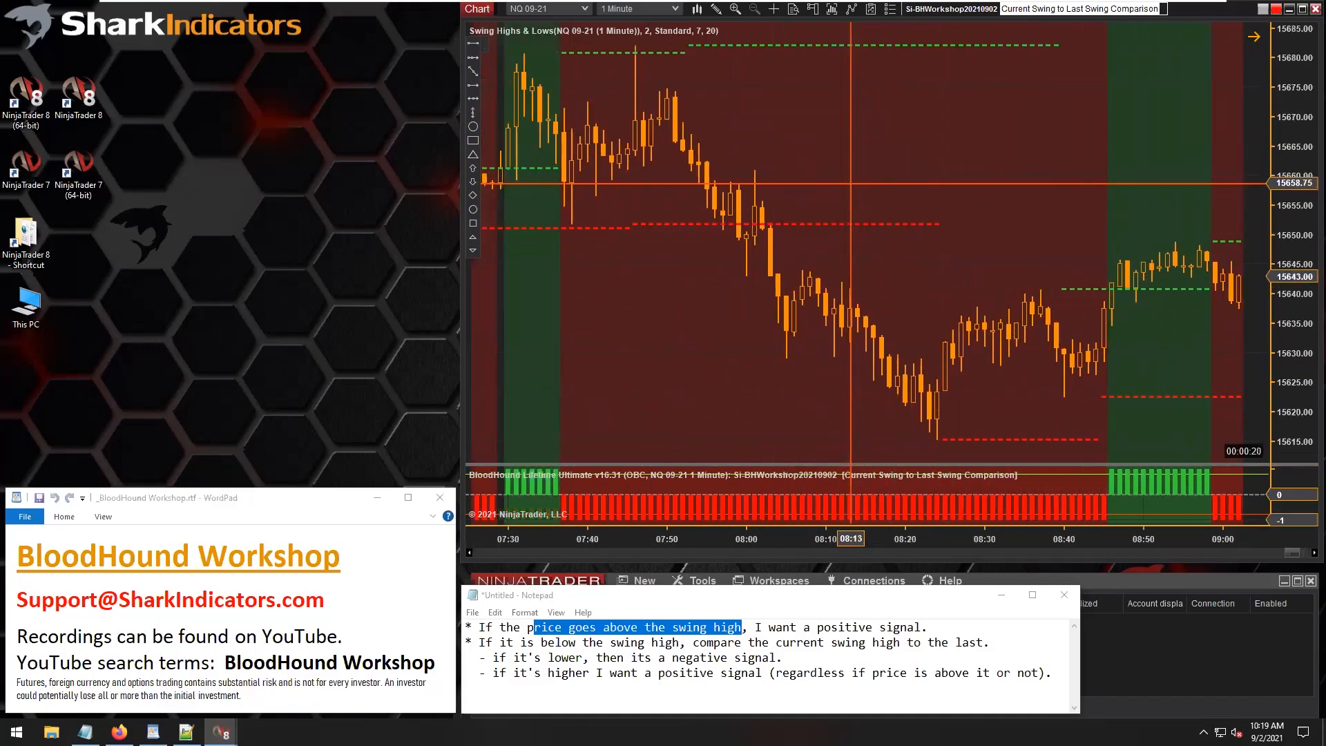
pyautogui.scroll(1, 850, 183)
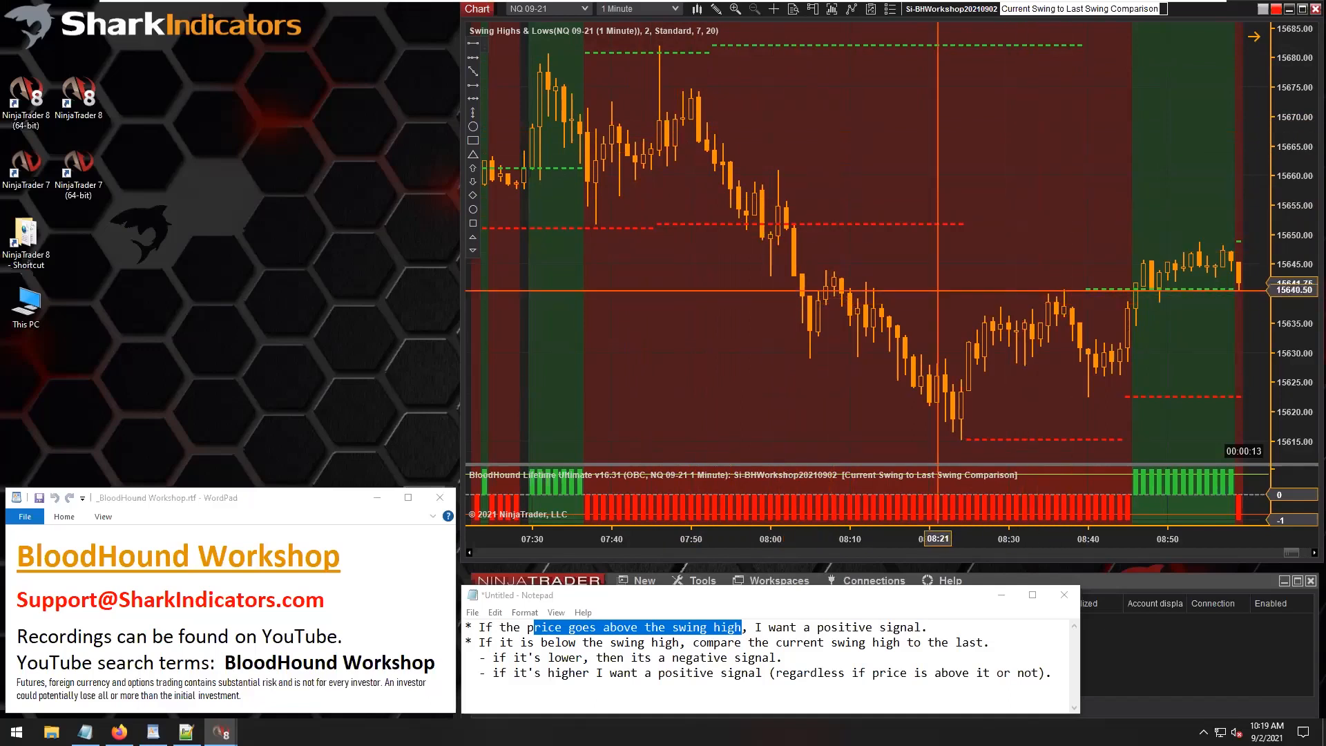
pyautogui.scroll(-3, 893, 271)
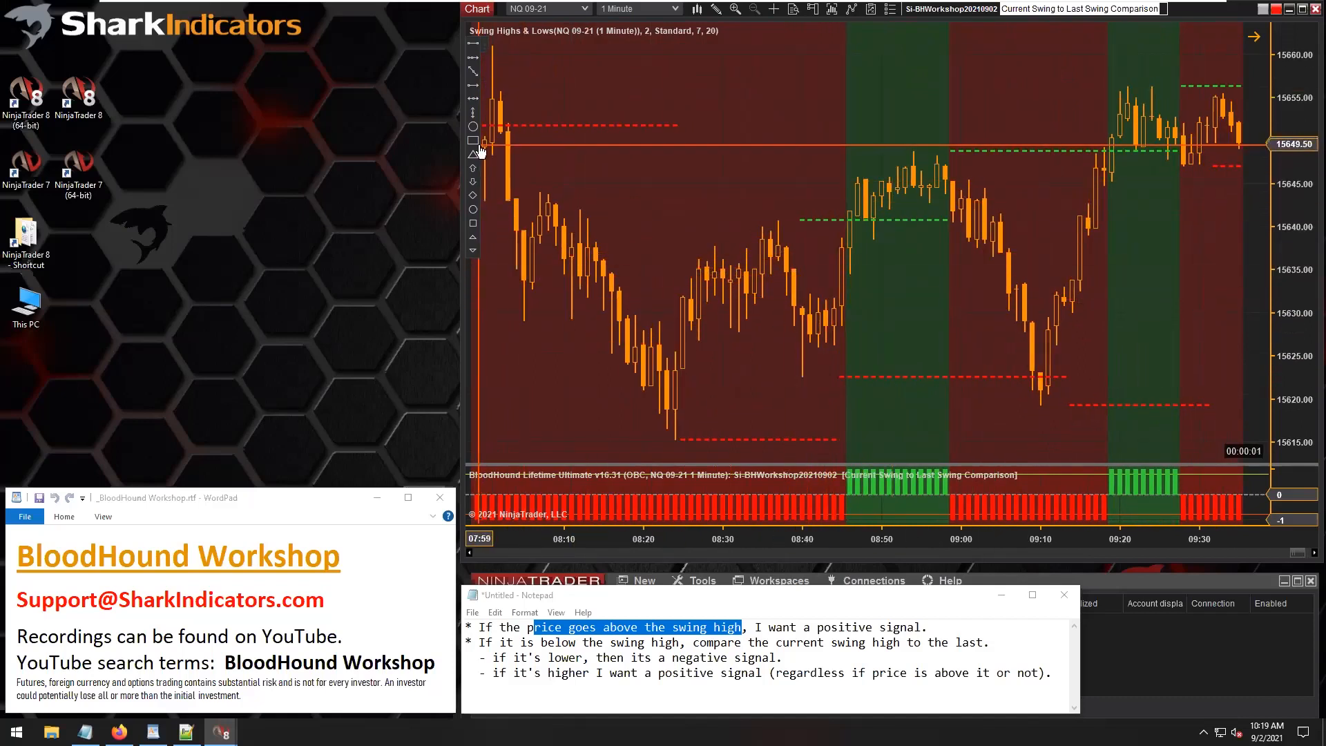
# Box the candles around 08:40–08:45, circle those above the swing high until about 08:58, and highlight "want a positive signal" in the notes.
pyautogui.moveTo(799, 225); pyautogui.dragTo(843, 351)
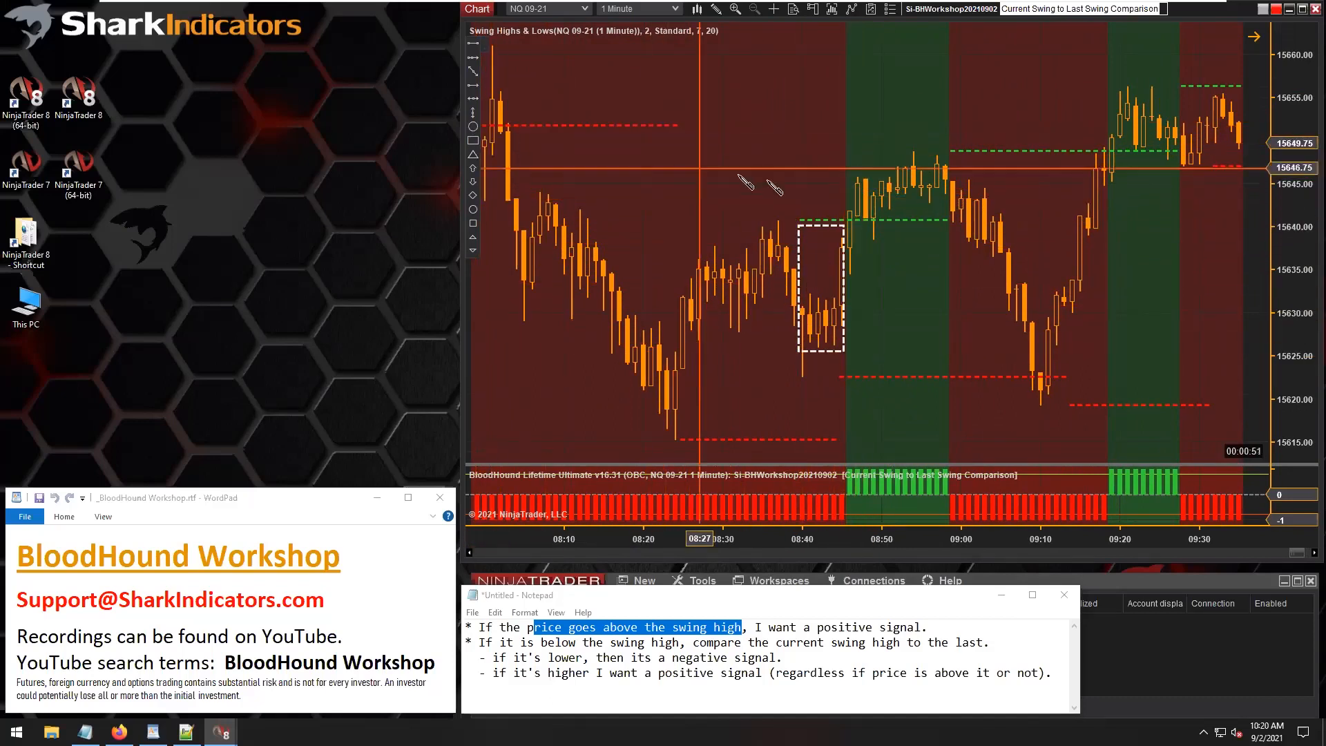
pyautogui.moveTo(848, 214); pyautogui.dragTo(944, 168)
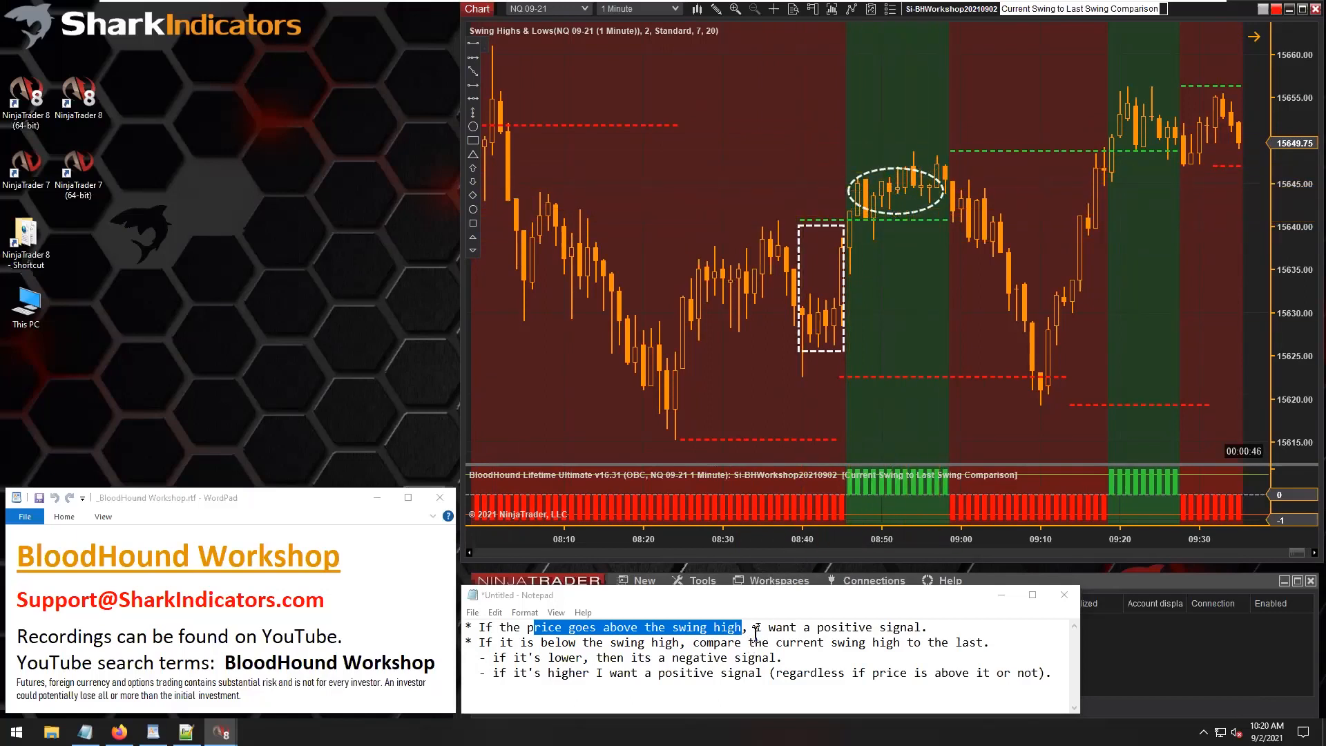
pyautogui.moveTo(762, 627); pyautogui.dragTo(911, 617)
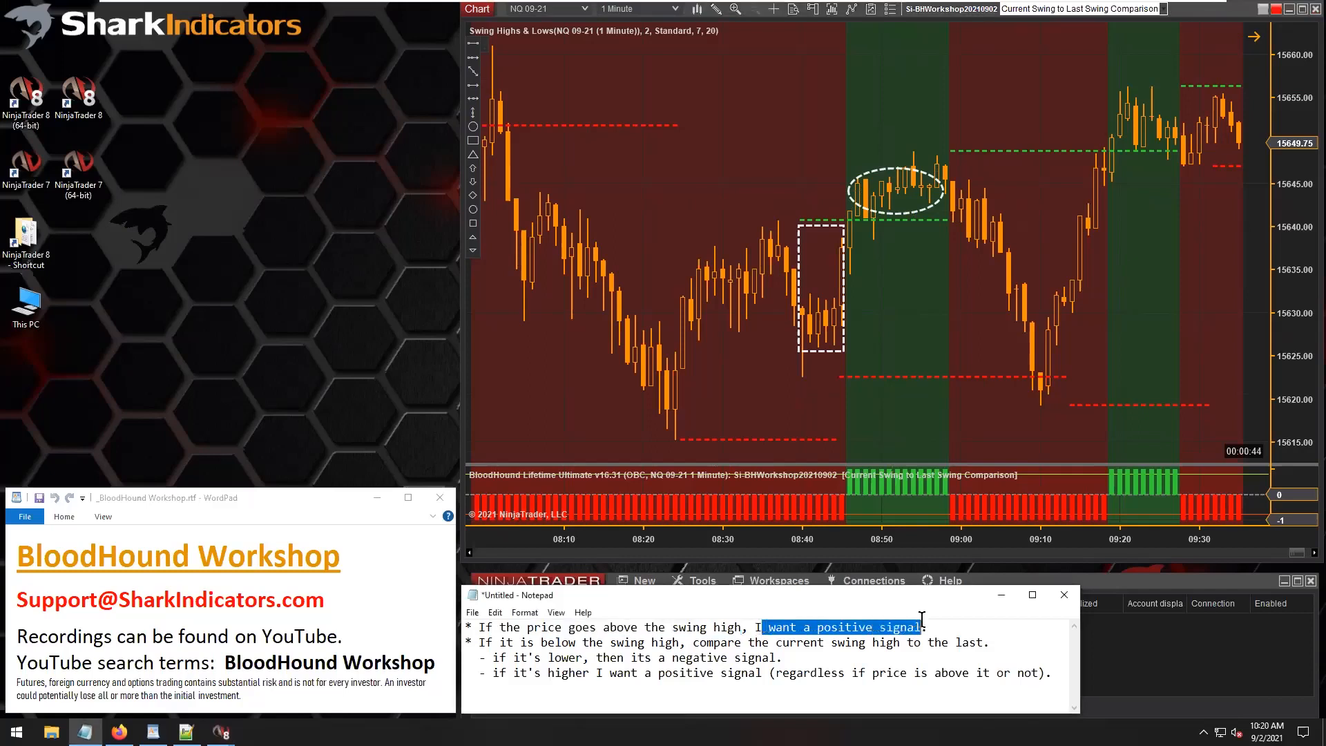
# Draw a dashed rectangle around the candles below the swing high, from about 08:59 to 09:18.
pyautogui.click(915, 271)
pyautogui.press('F2')
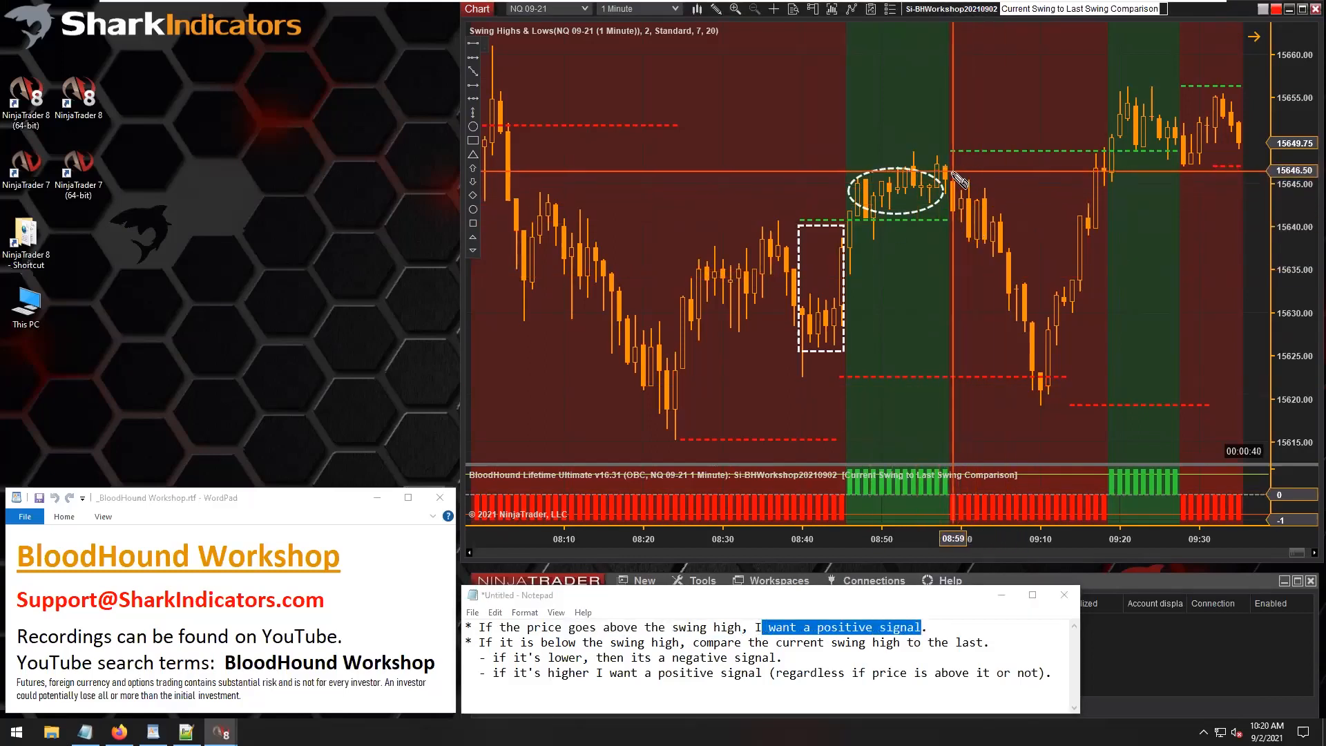
pyautogui.moveTo(952, 177)
pyautogui.mouseDown()
pyautogui.moveTo(1050, 304)
pyautogui.moveTo(1107, 318)
pyautogui.moveTo(1106, 405)
pyautogui.mouseUp()
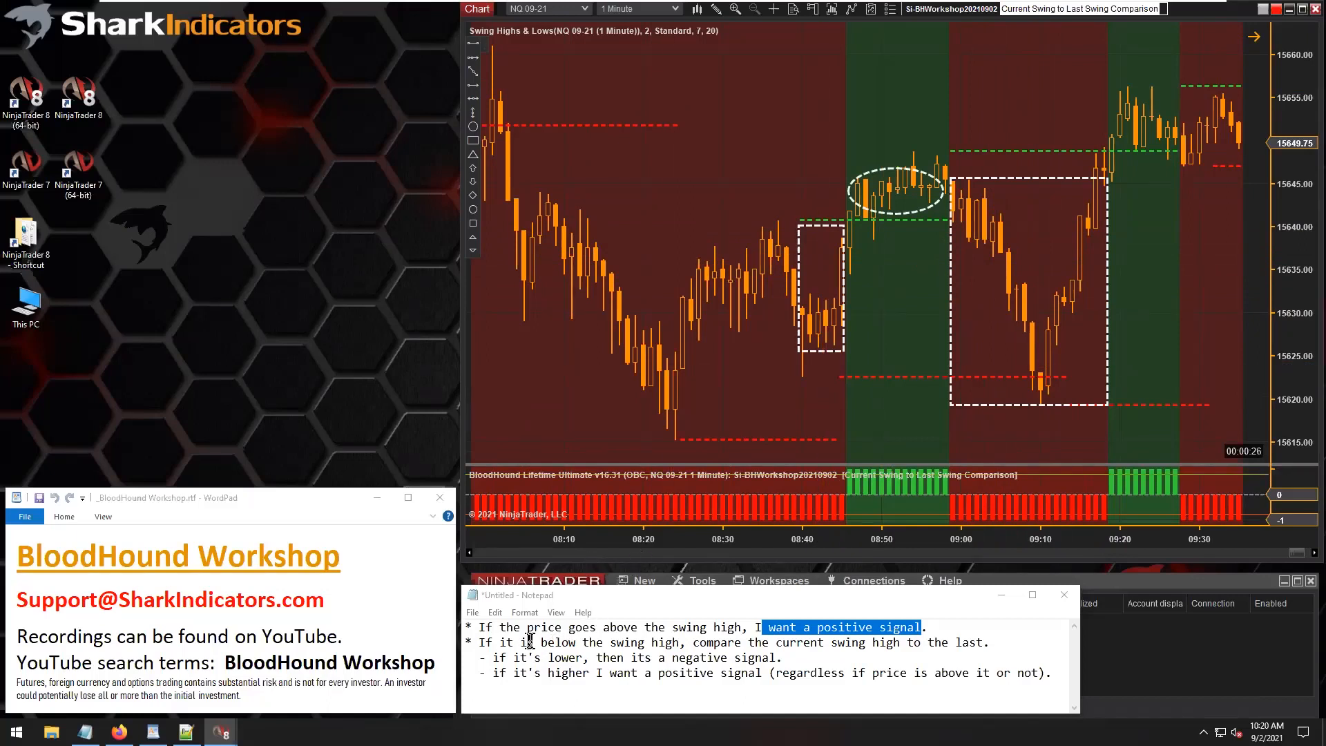
# Highlight the notes' sub-rules for a lower and a higher current swing high.
pyautogui.moveTo(526, 642); pyautogui.dragTo(759, 675)
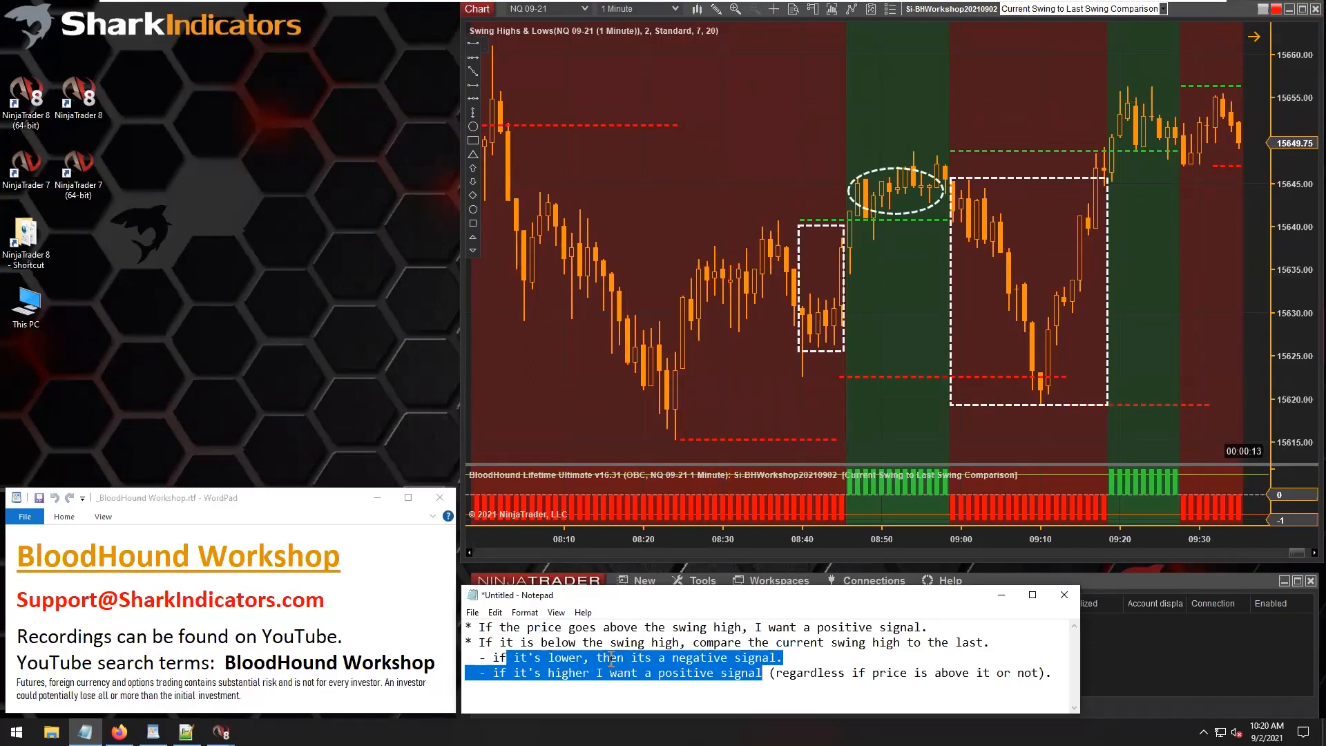
pyautogui.click(492, 649)
pyautogui.moveTo(492, 651); pyautogui.dragTo(803, 673)
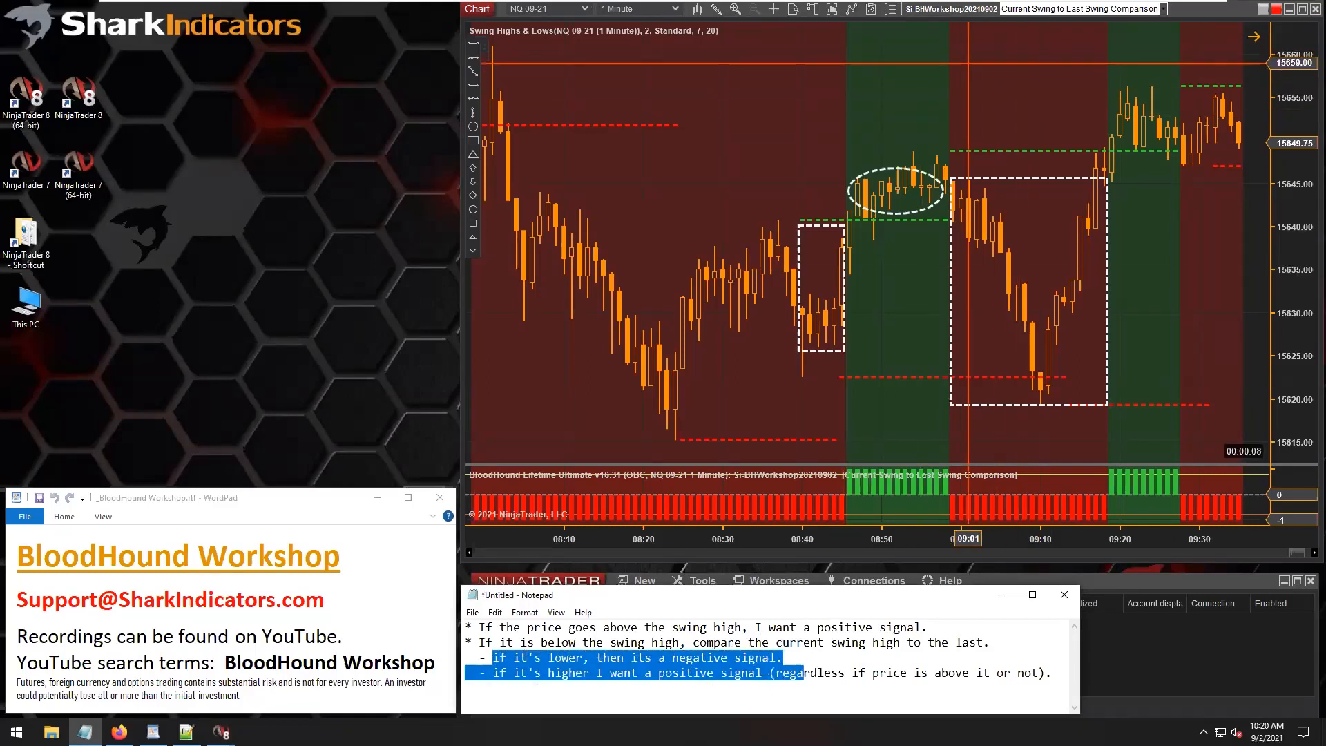
# Reopen the BloodHound logic beside the chart and shift the Close / Swing High Comp node toward the Result node.
pyautogui.click(940, 10)
pyautogui.moveTo(611, 145); pyautogui.dragTo(192, 14)
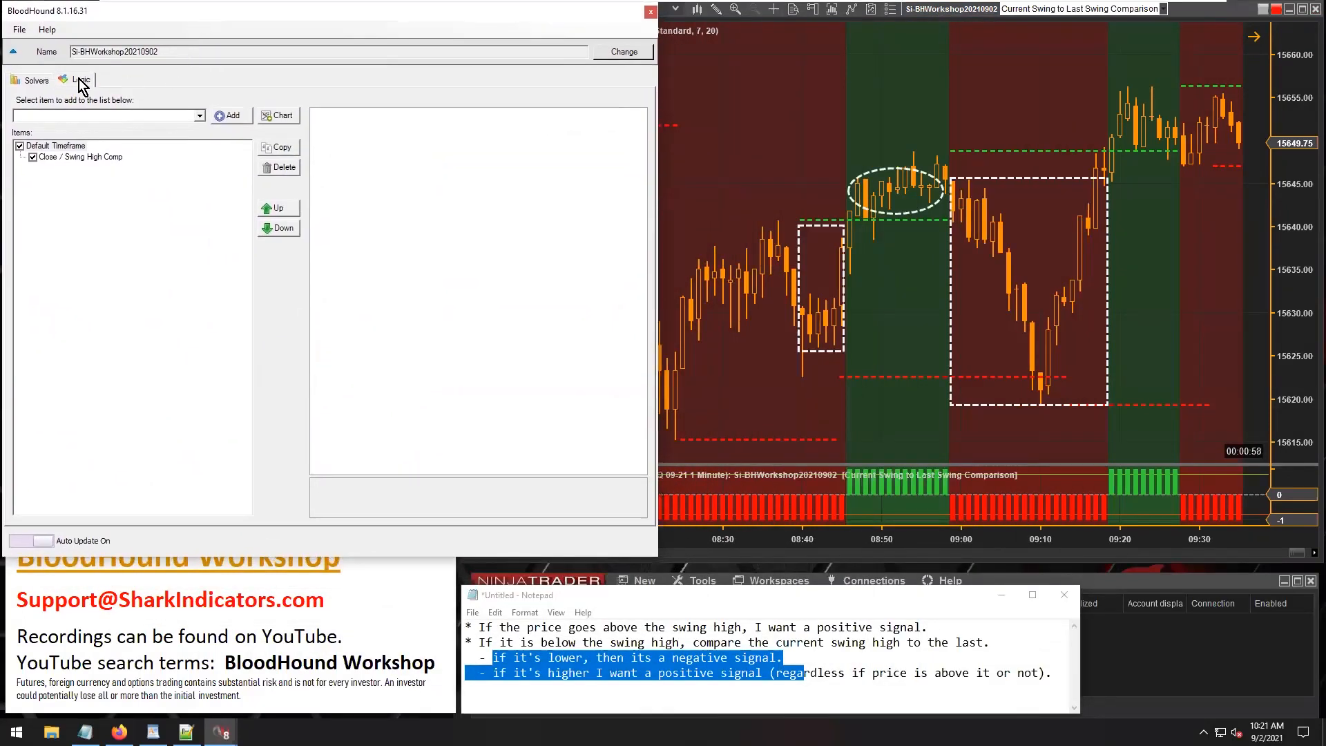
pyautogui.click(78, 80)
pyautogui.moveTo(121, 269); pyautogui.dragTo(156, 269)
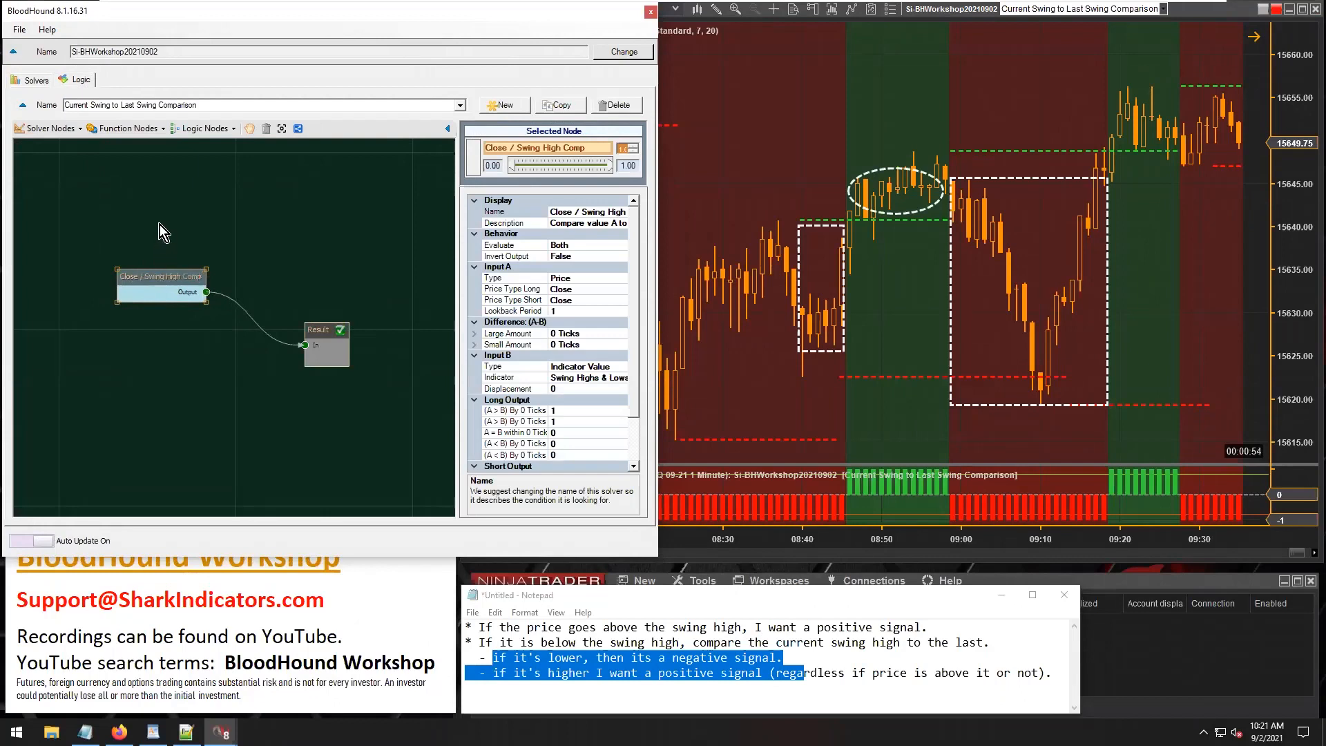
# Add an Indicator Comparison solver node below Close / Swing High Comp and feed it into the Result node instead.
pyautogui.click(56, 131)
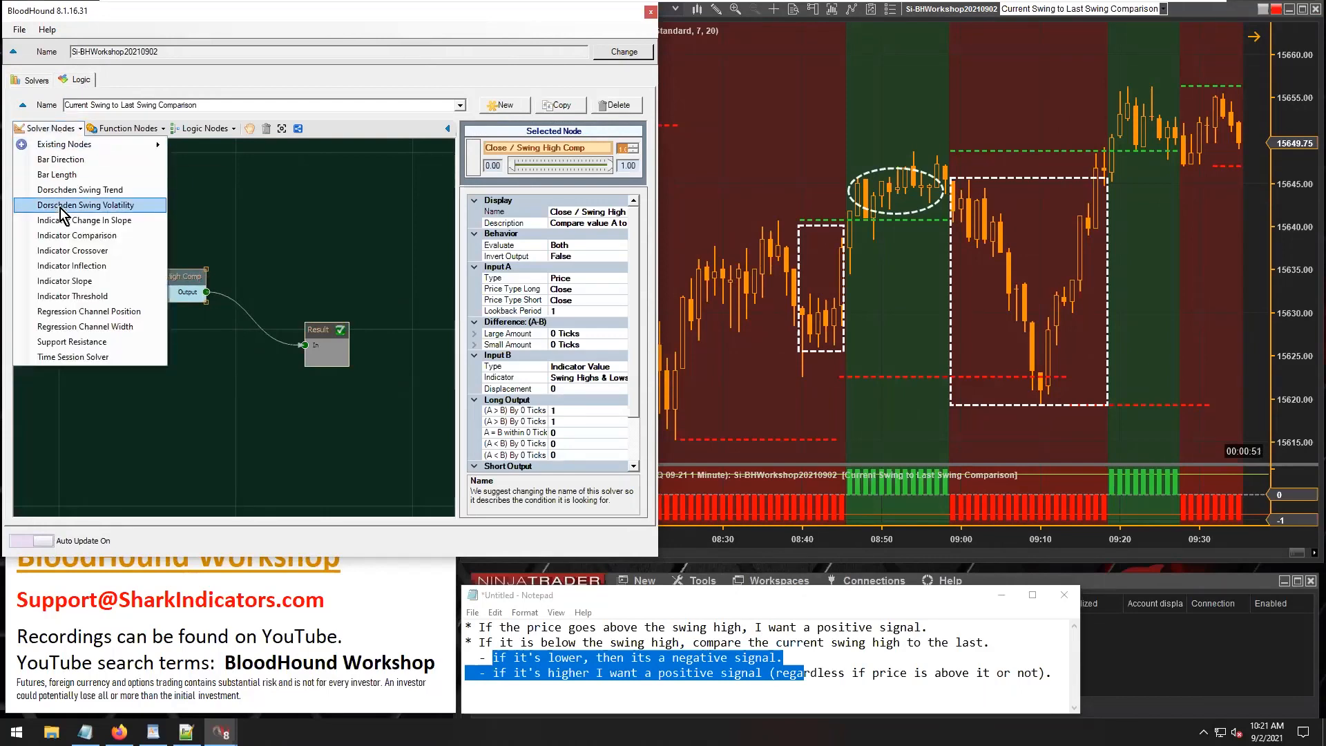
pyautogui.click(73, 236)
pyautogui.moveTo(277, 344); pyautogui.dragTo(304, 345)
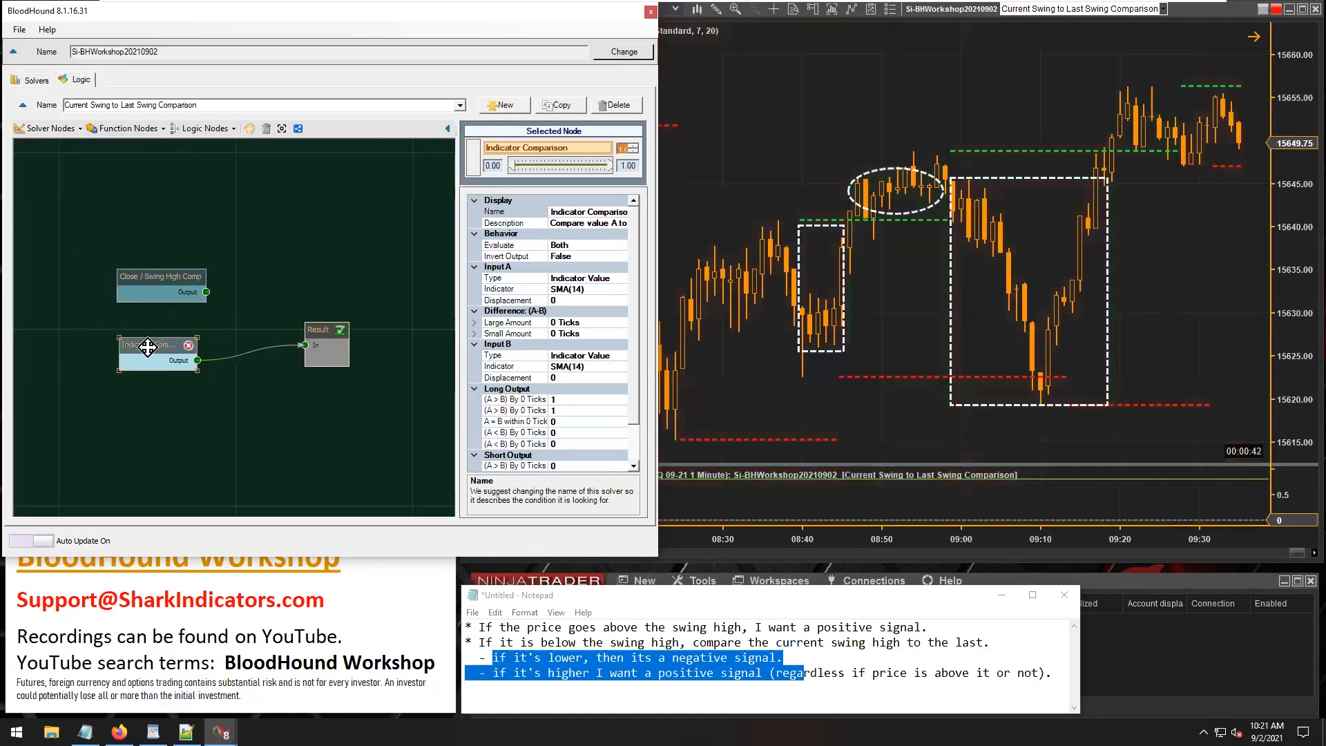
# Rename the new comparison node Swing[0]/Swing[1] Comp and enlarge its properties area and the window to show all settings.
pyautogui.click(579, 211)
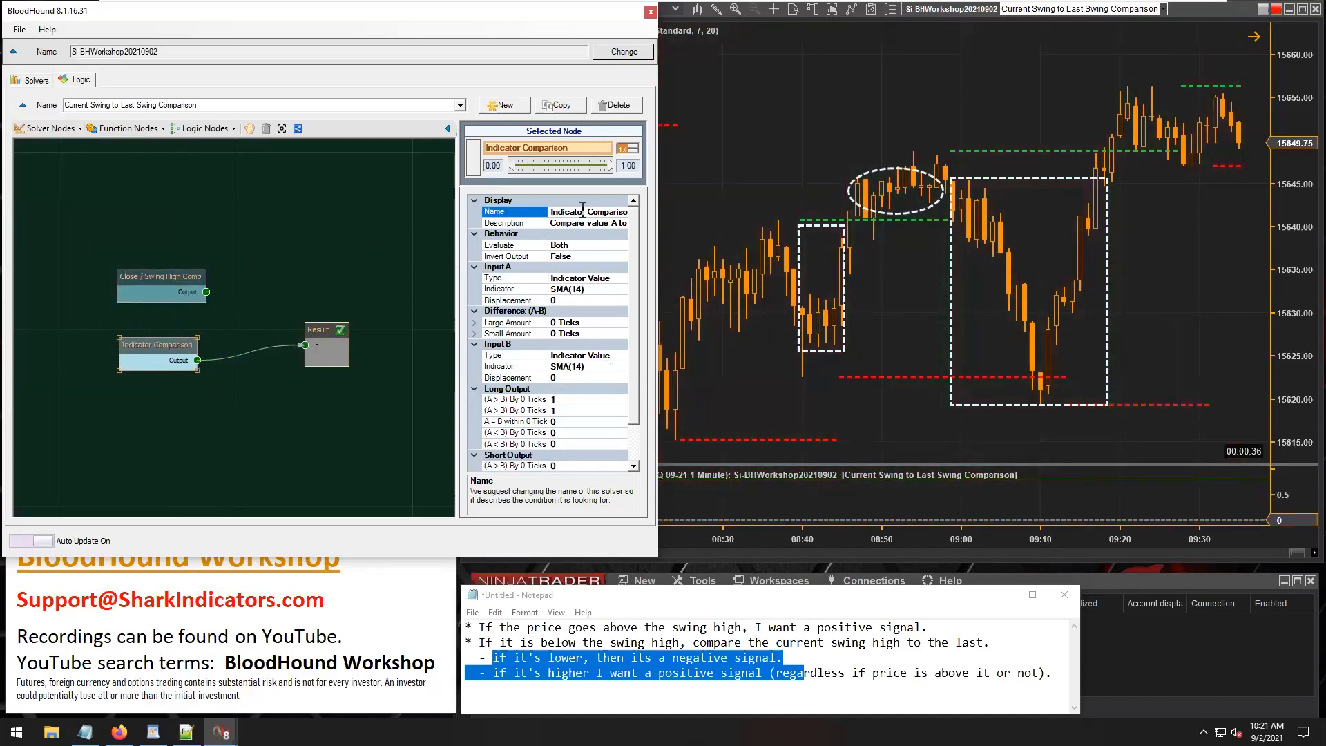
pyautogui.doubleClick(567, 212)
pyautogui.write('Swing')
pyautogui.press('End')
pyautogui.press('BackSpace')
pyautogui.press('BackSpace')
pyautogui.press('BackSpace')
pyautogui.press('BackSpace')
pyautogui.press('BackSpace')
pyautogui.press('BackSpace')
pyautogui.moveTo(459, 276); pyautogui.dragTo(439, 276)
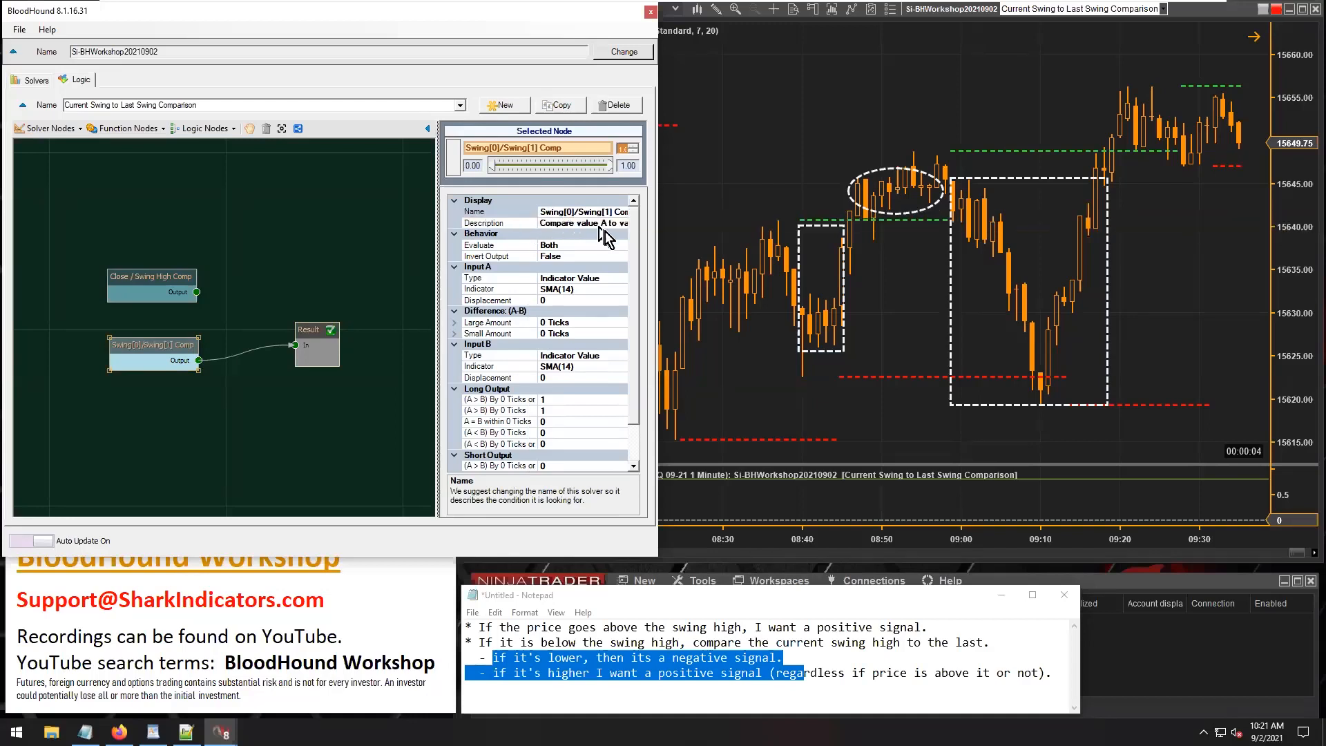
pyautogui.moveTo(623, 558); pyautogui.dragTo(611, 626)
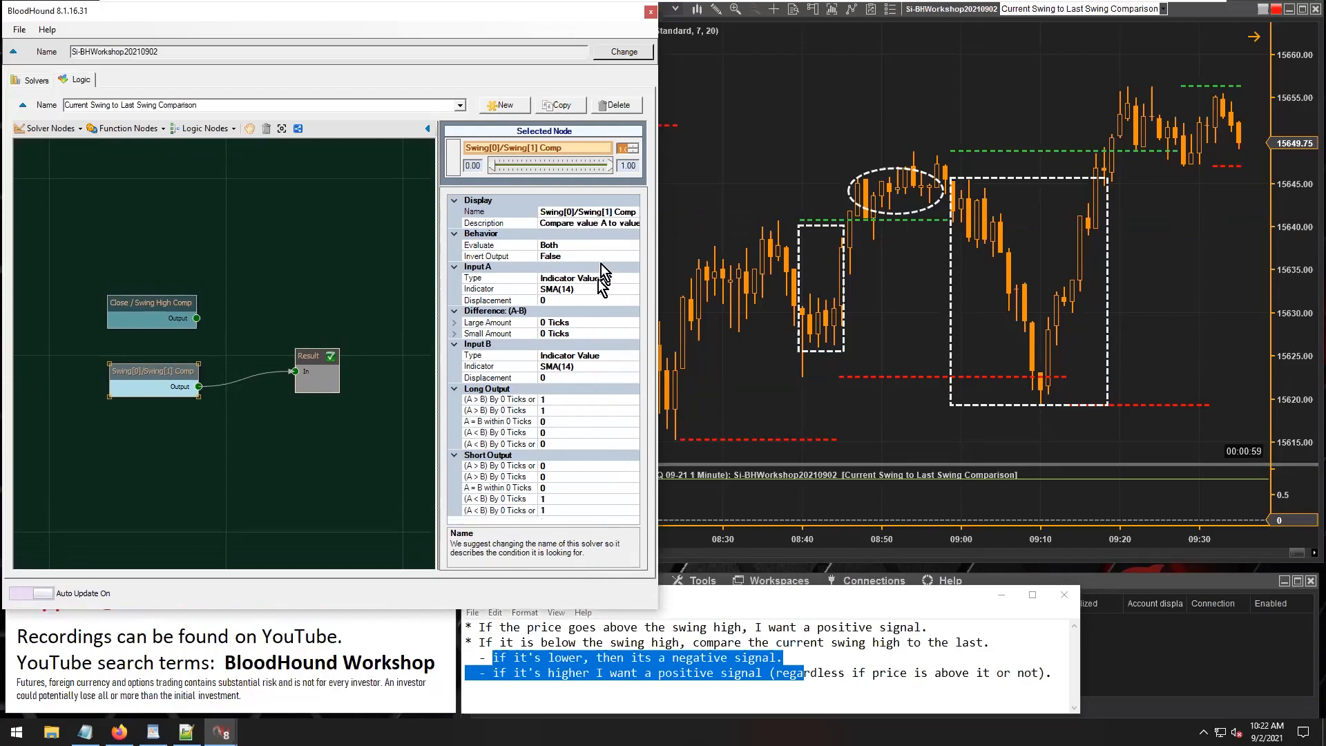
# Highlight the bracketed swing indexes in the Swing[0]/Swing[1] Comp node's name.
pyautogui.click(542, 211)
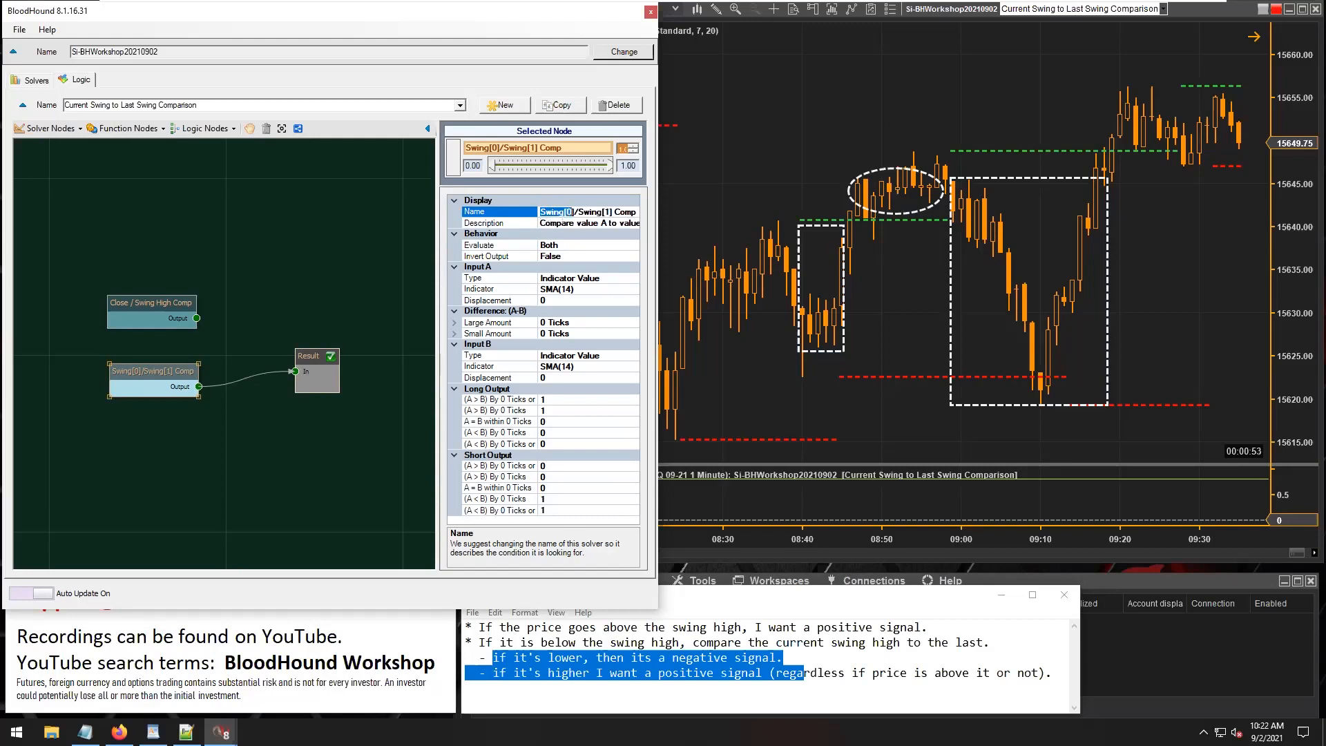
pyautogui.click(563, 212)
pyautogui.moveTo(602, 209); pyautogui.dragTo(607, 207)
# Delete the chart's dashed rectangle starting around 08:59 and draw an arrow there from the earlier swing high line up to the newer one.
pyautogui.click(781, 142)
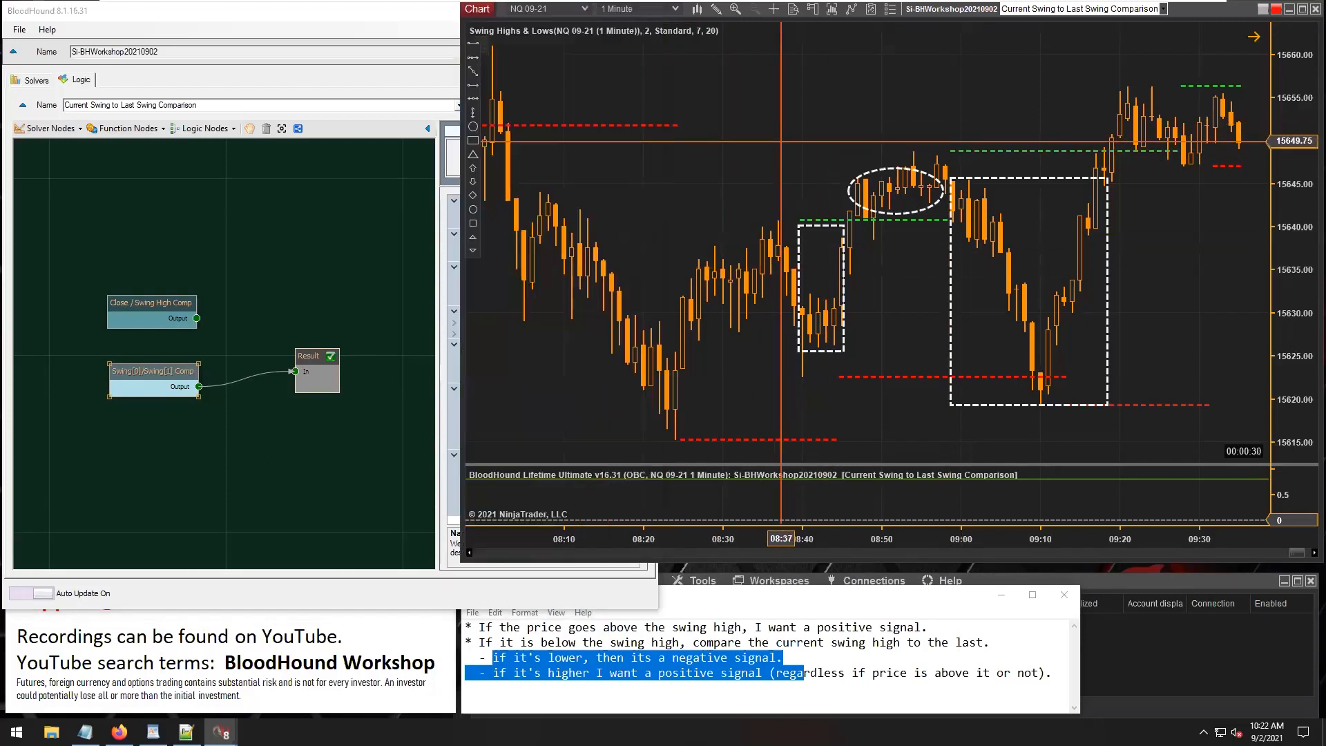
pyautogui.click(949, 269)
pyautogui.press('Delete')
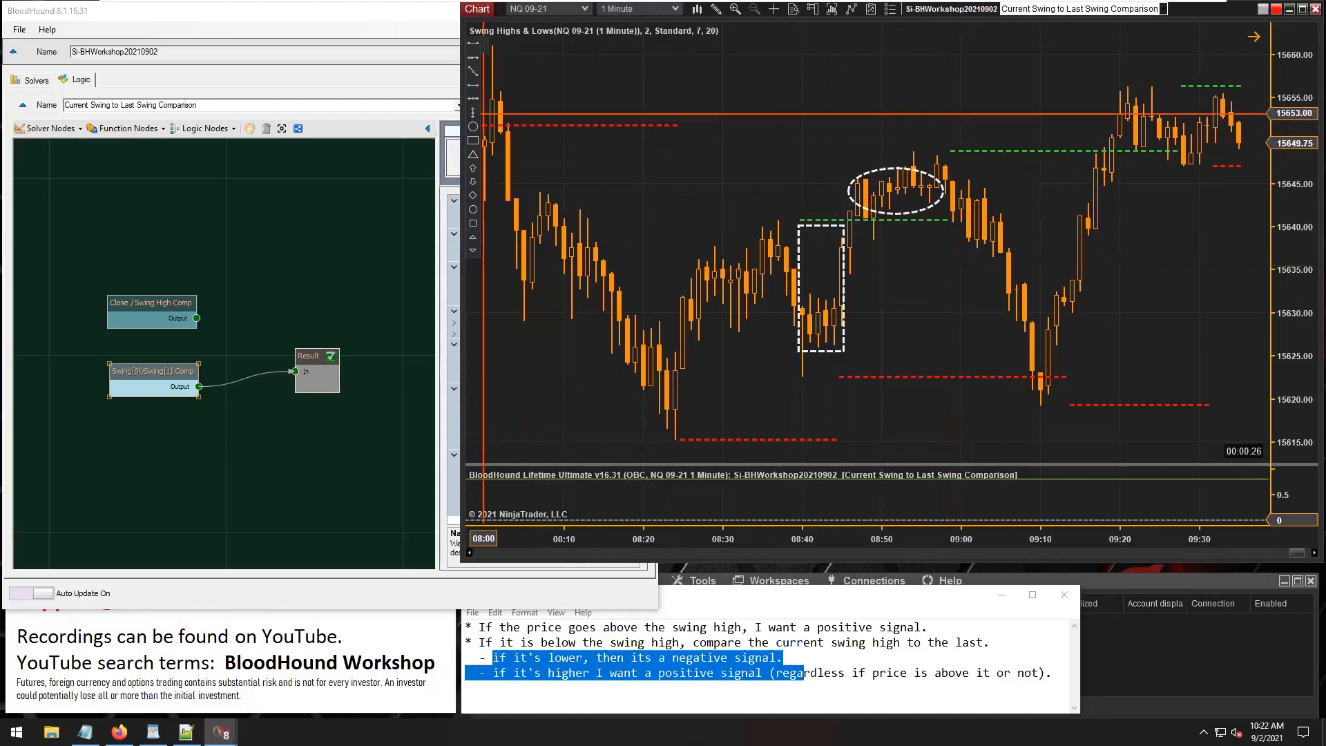
pyautogui.click(474, 85)
pyautogui.click(947, 219)
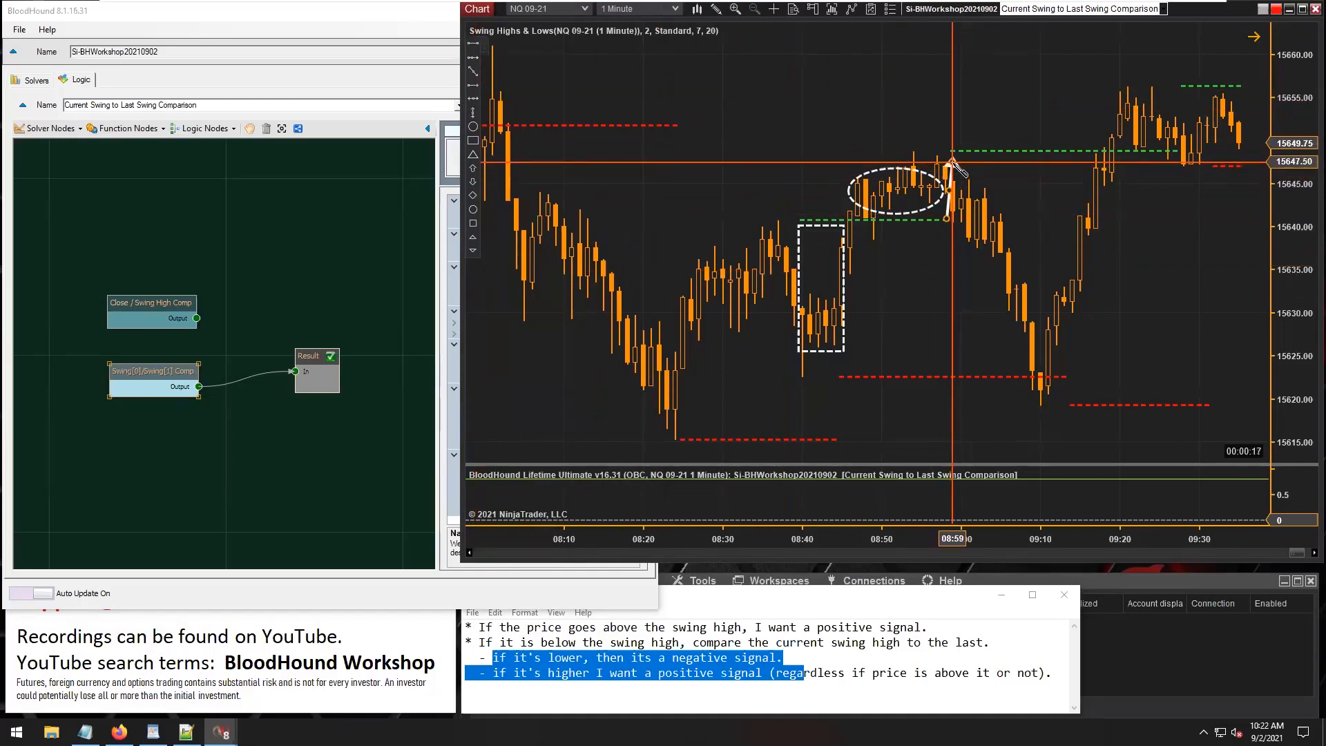
pyautogui.click(953, 156)
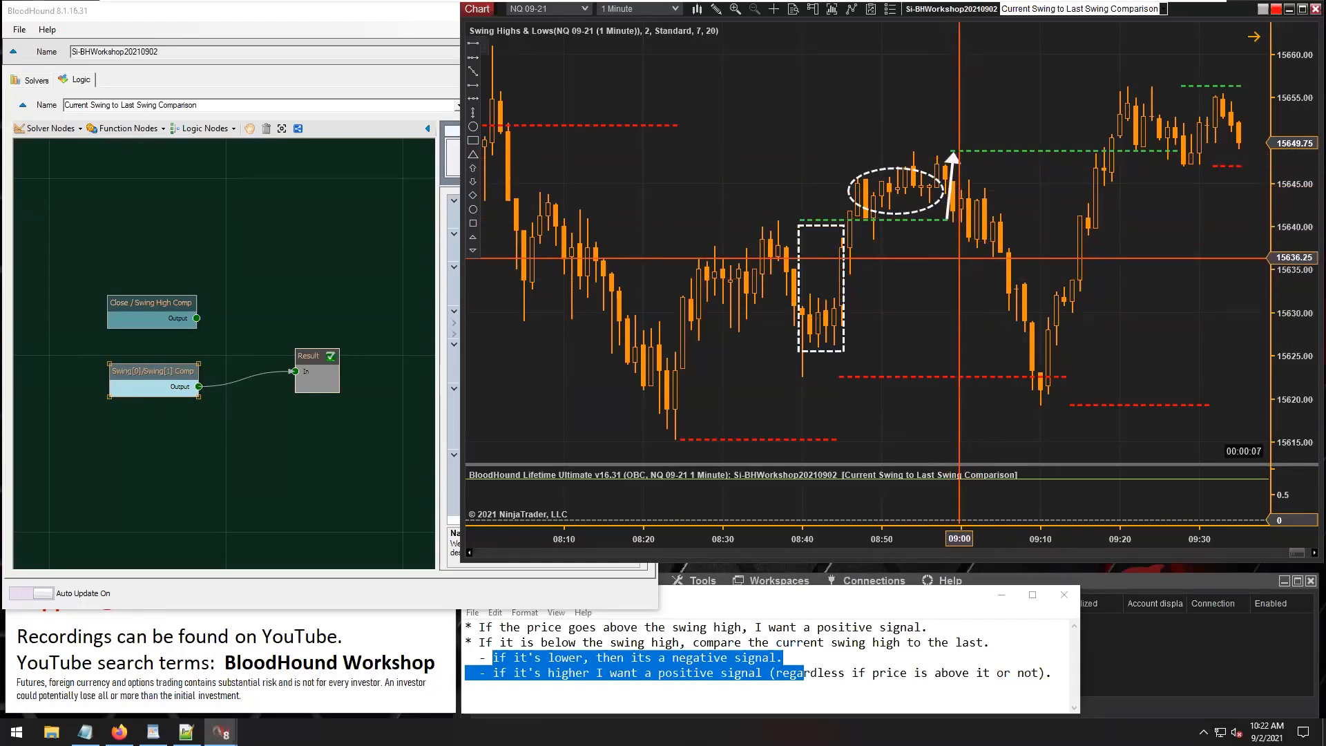
# Highlight the notes' "if it's lower" condition, followed by the negative and positive signal rules.
pyautogui.click(526, 658)
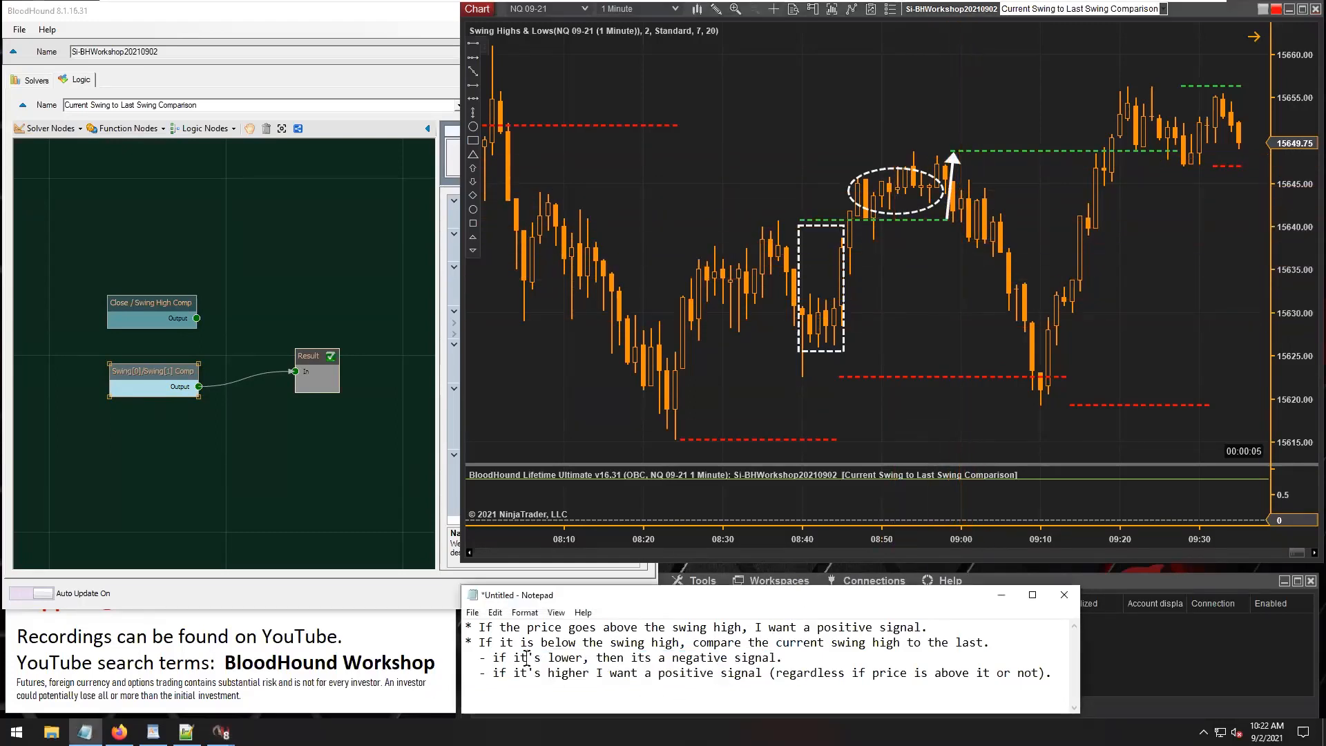
pyautogui.moveTo(494, 653); pyautogui.dragTo(595, 657)
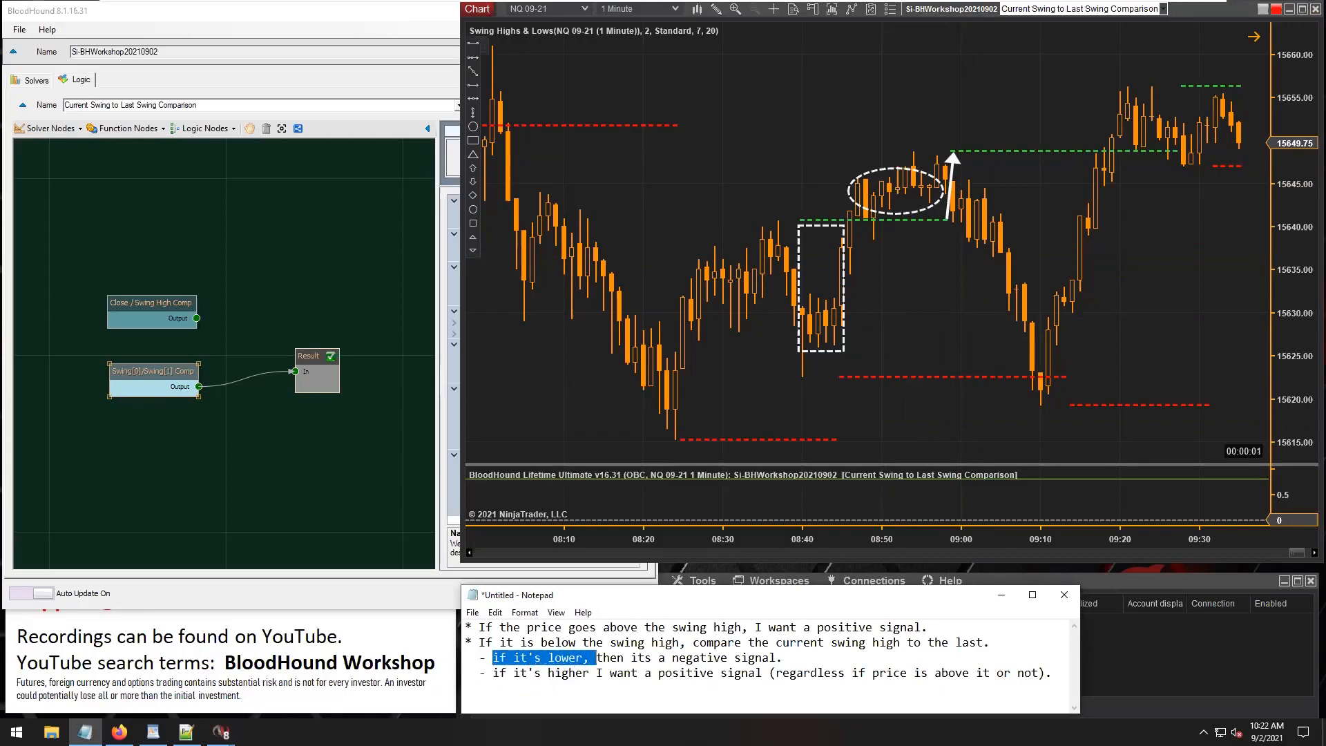
pyautogui.moveTo(602, 657); pyautogui.dragTo(809, 674)
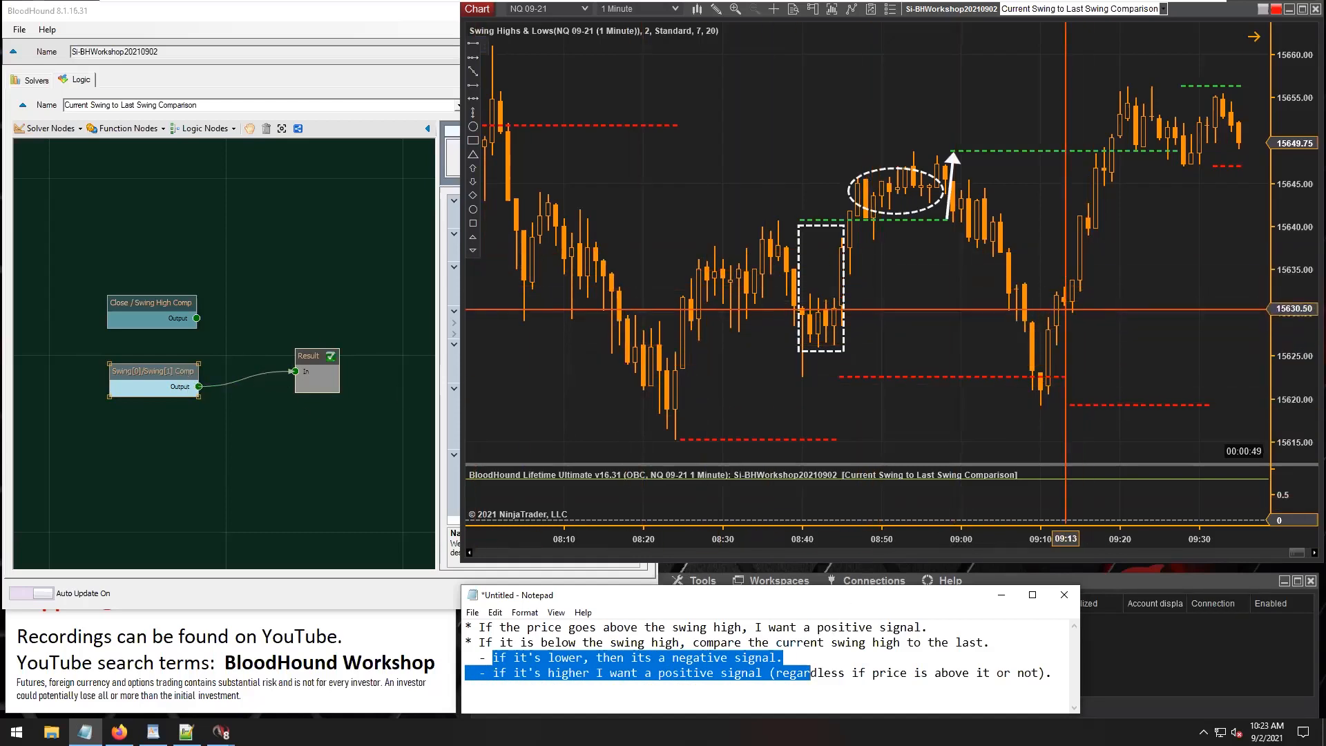
# Reverse the chart arrow near 08:59 so it runs from the newer swing high line down to the previous one.
pyautogui.click(1000, 329)
pyautogui.moveTo(1116, 535); pyautogui.dragTo(743, 506)
pyautogui.moveTo(566, 354); pyautogui.dragTo(1031, 308)
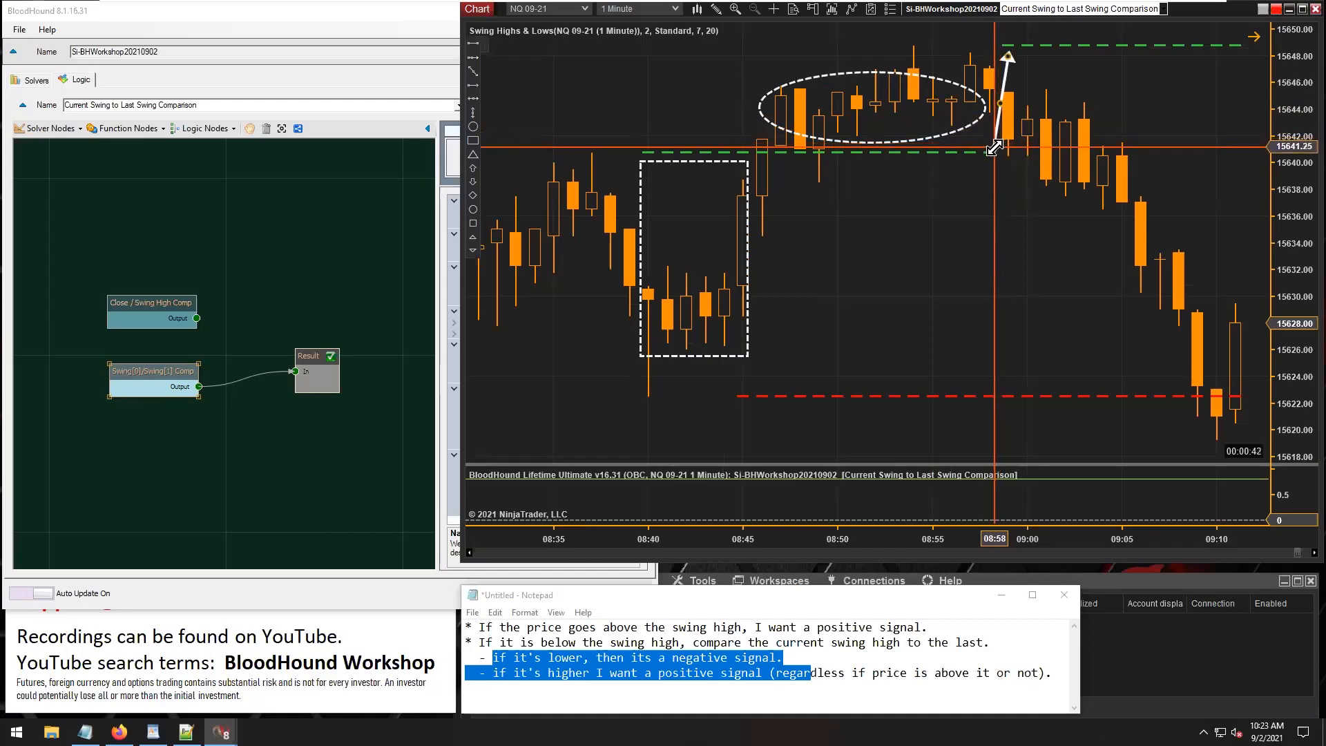
pyautogui.moveTo(992, 147); pyautogui.dragTo(993, 154)
pyautogui.moveTo(955, 238); pyautogui.dragTo(1191, 261)
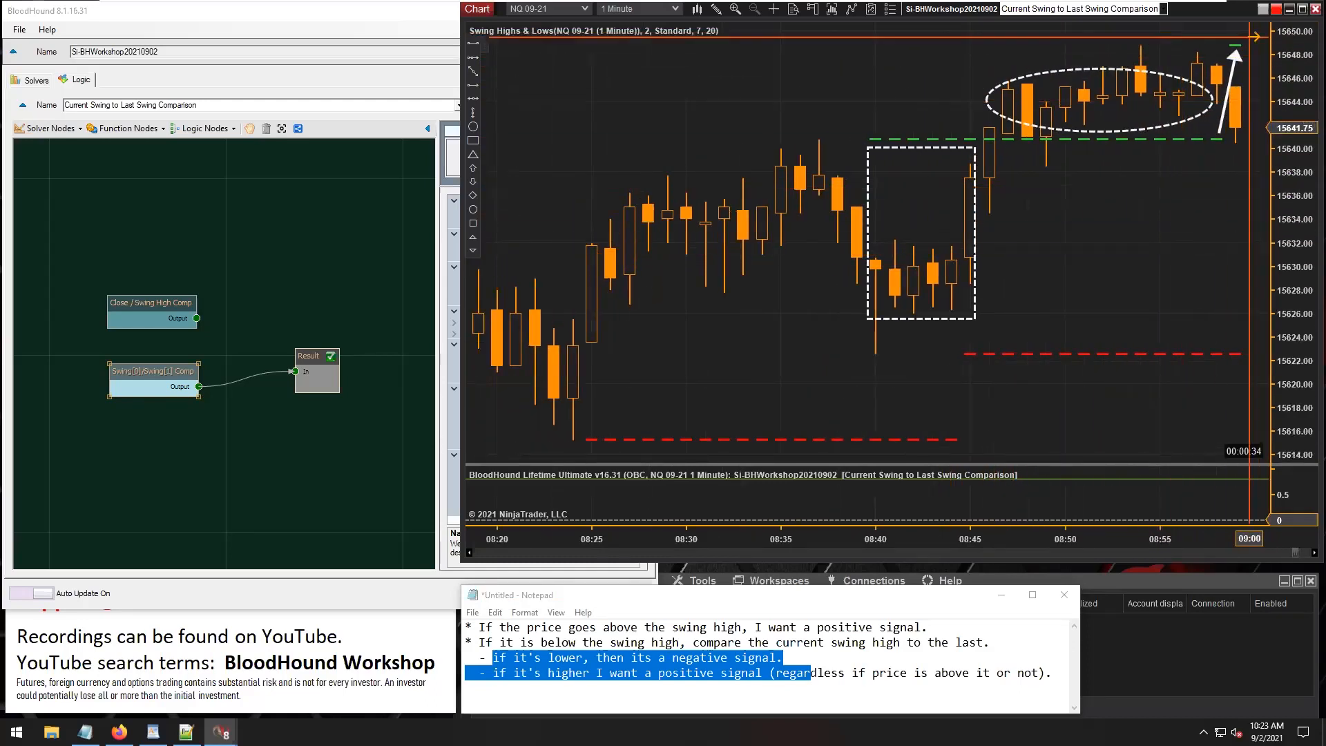
pyautogui.moveTo(1233, 53)
pyautogui.mouseDown()
pyautogui.moveTo(1183, 196)
pyautogui.moveTo(1195, 237)
pyautogui.moveTo(1229, 147)
pyautogui.moveTo(1236, 45)
pyautogui.mouseUp()
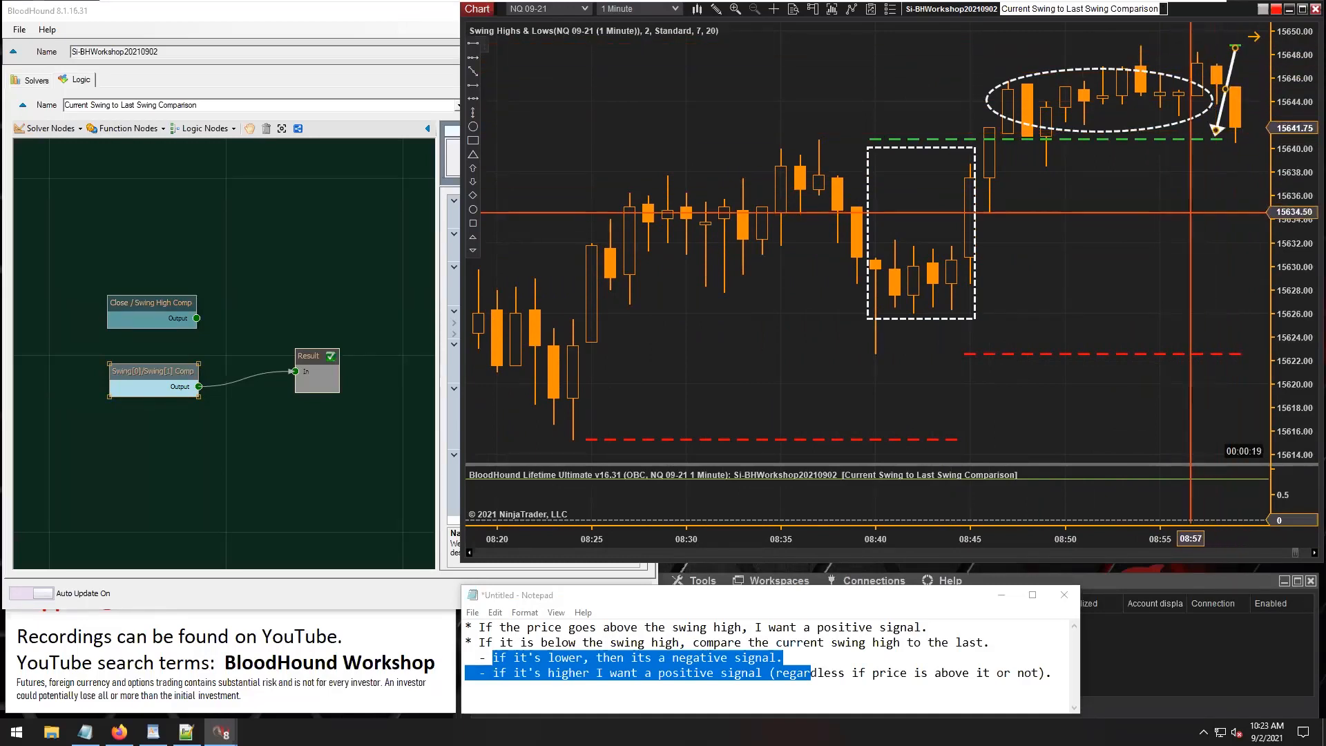
# Set Input A of Swing[0]/Swing[1] Comp to Swing Highs & Lows with NumberSwings 2 and Widest Tops for long and short.
pyautogui.click(151, 376)
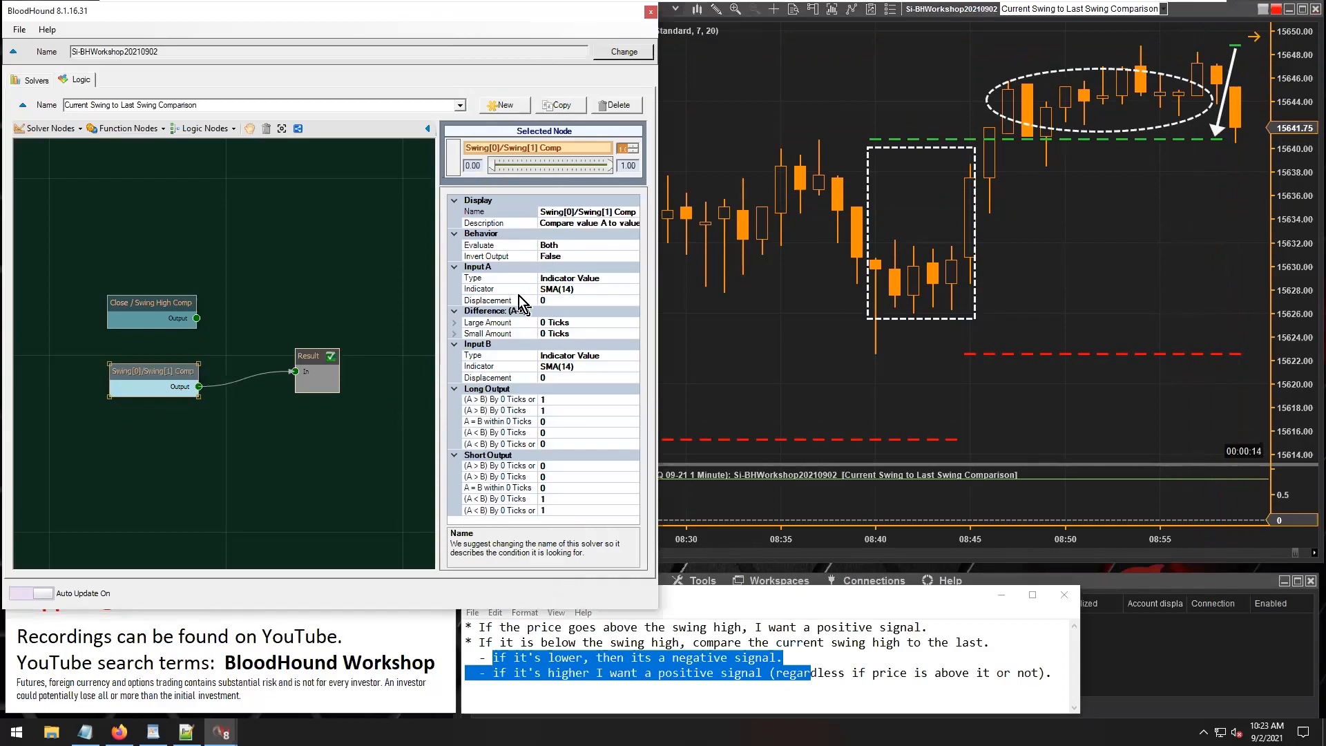
pyautogui.click(580, 290)
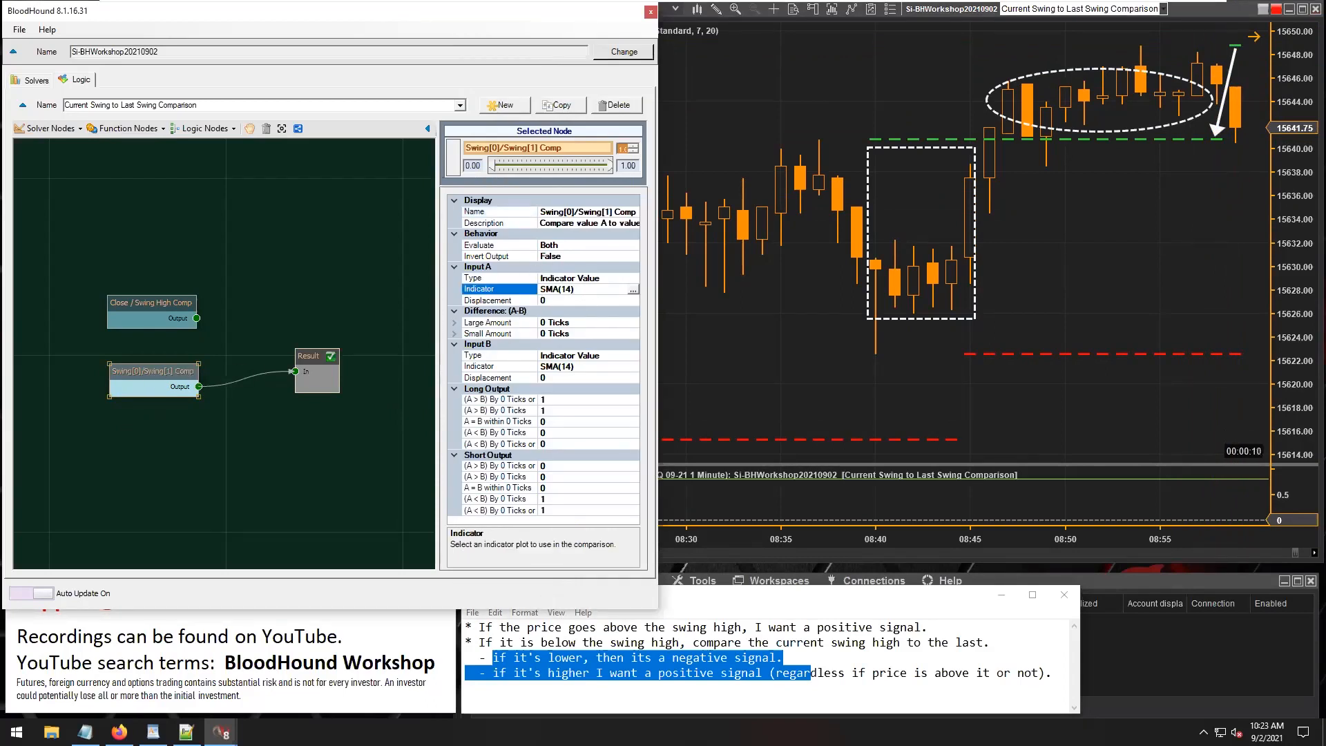
pyautogui.click(633, 289)
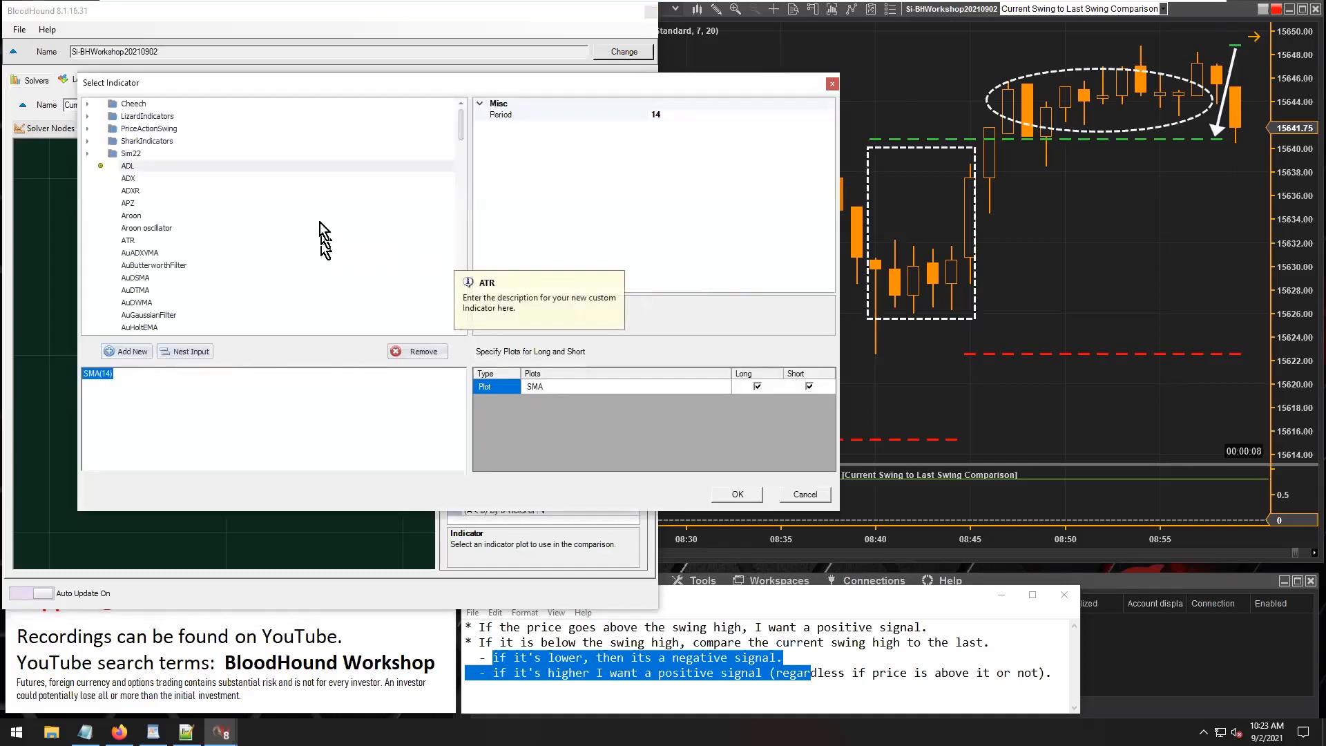
pyautogui.doubleClick(160, 142)
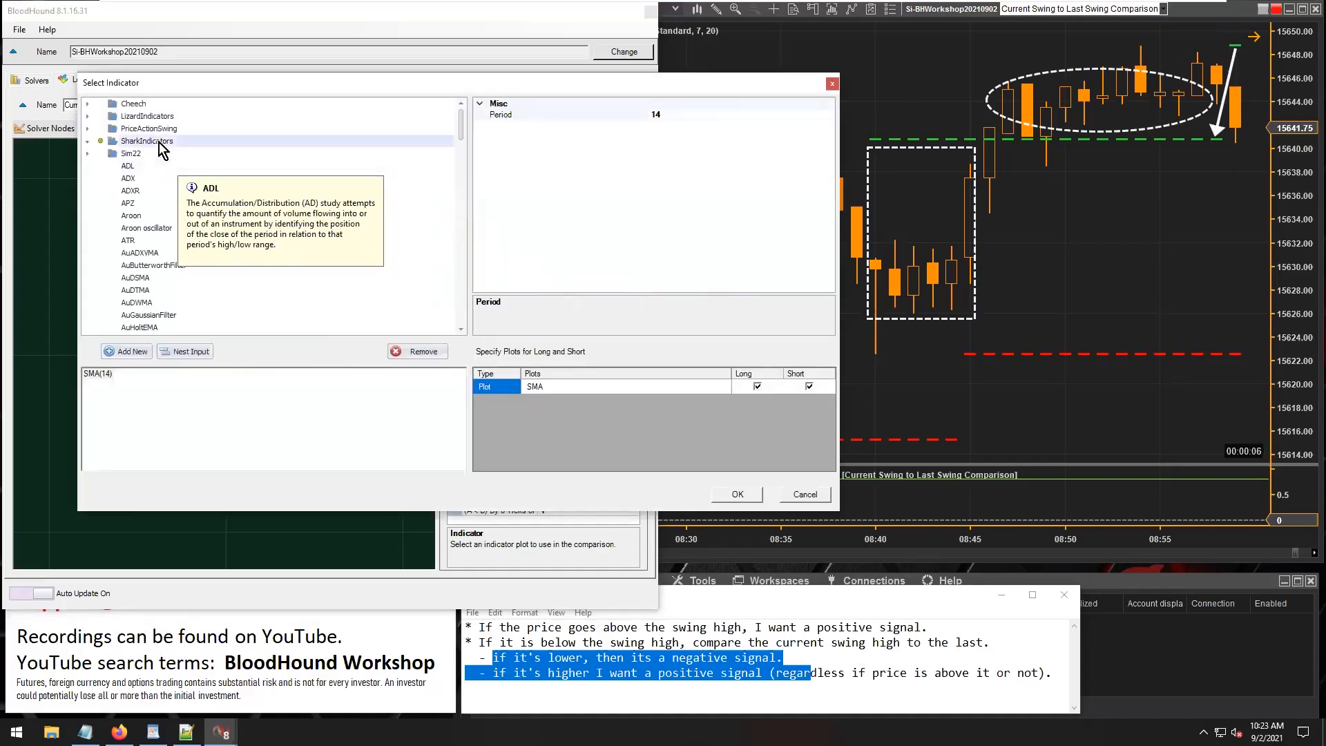
pyautogui.click(159, 167)
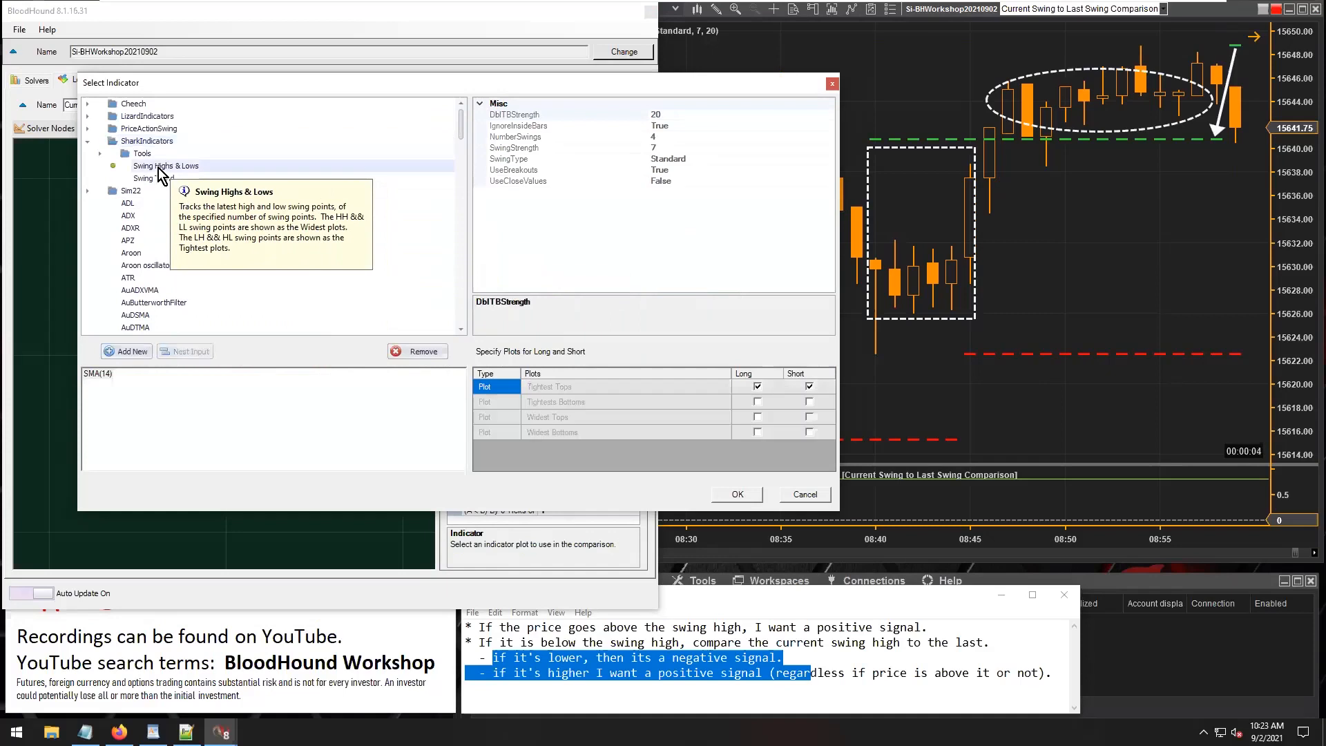
pyautogui.click(658, 136)
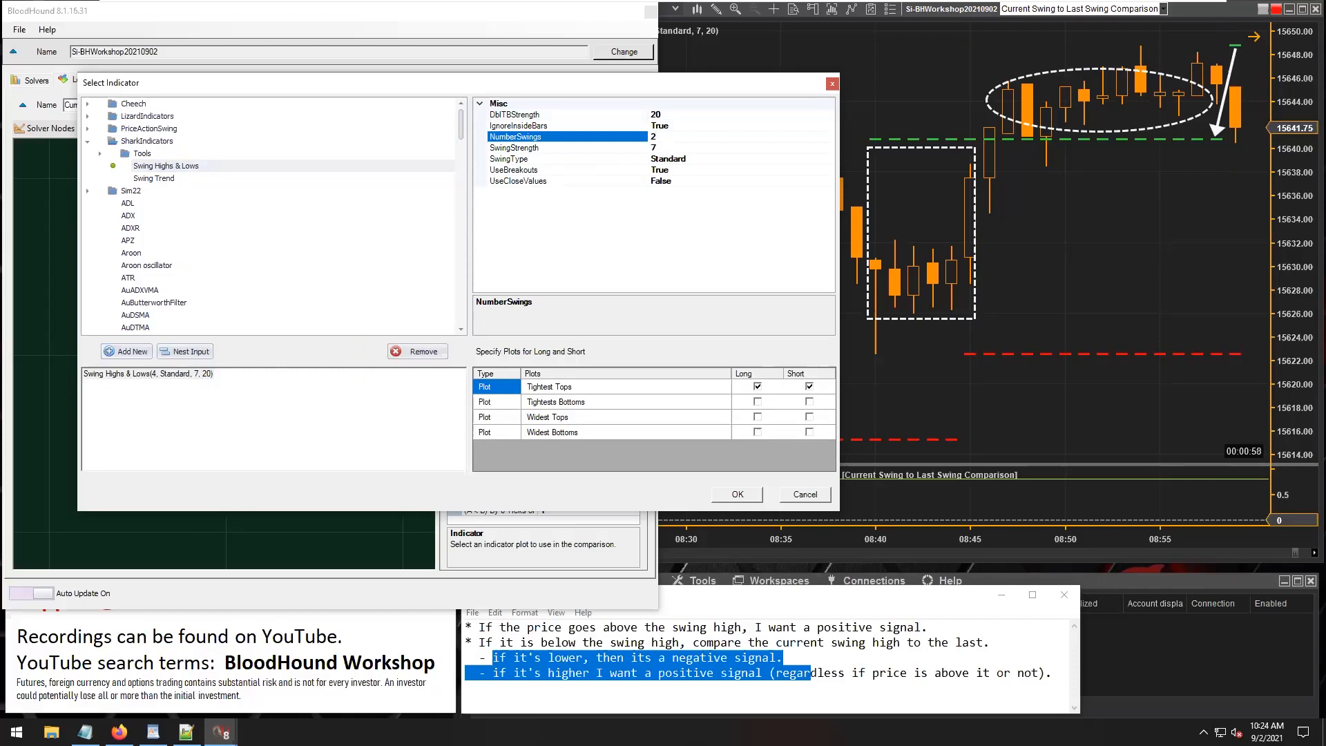
pyautogui.click(754, 417)
pyautogui.click(807, 417)
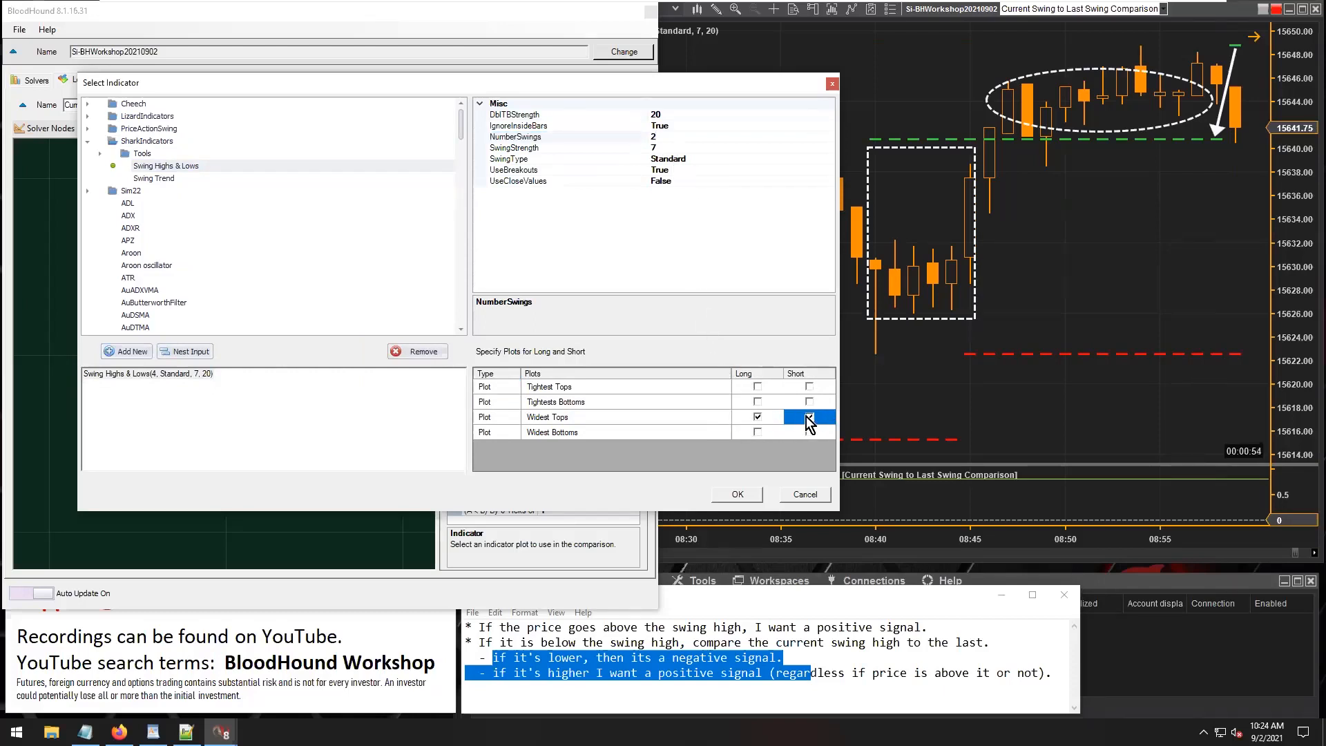
pyautogui.click(721, 499)
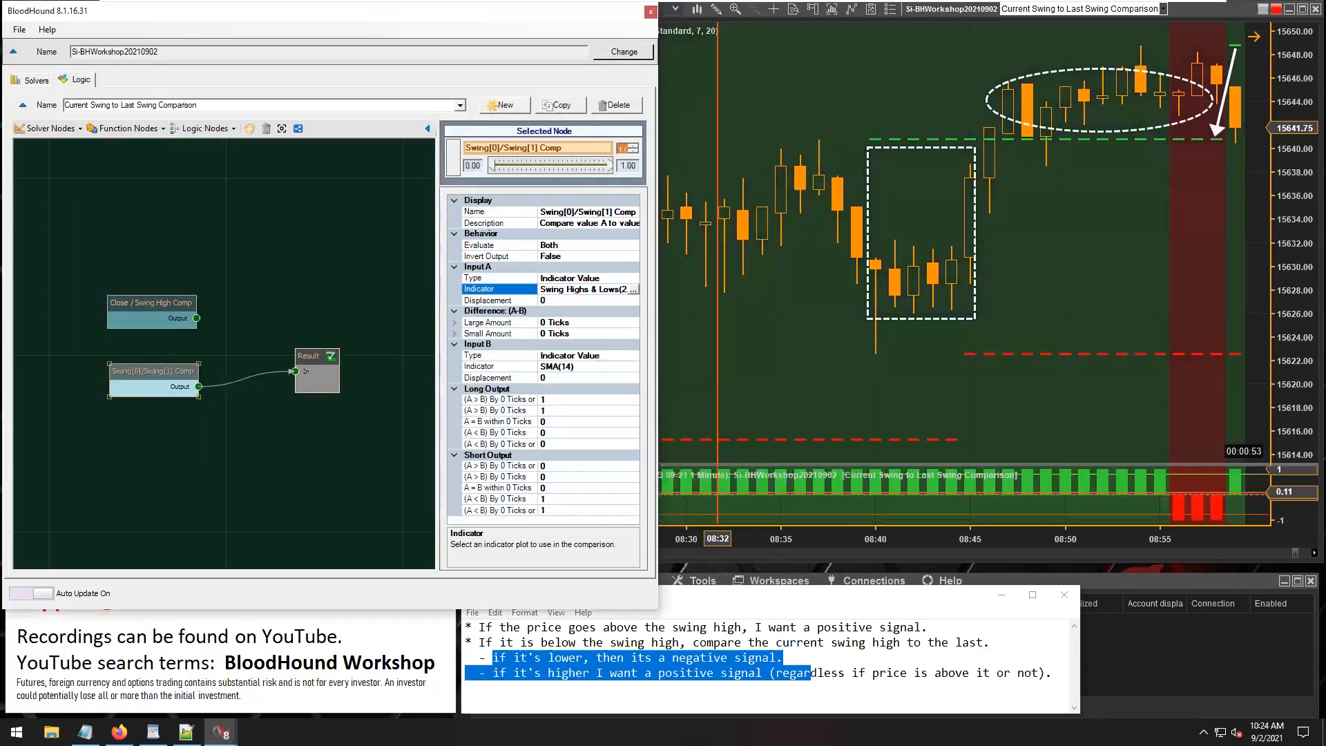
# Set Input B to Swing Highs & Lows with NumberSwings 2, Widest Tops for long and short, and a displacement of 1.
pyautogui.click(502, 367)
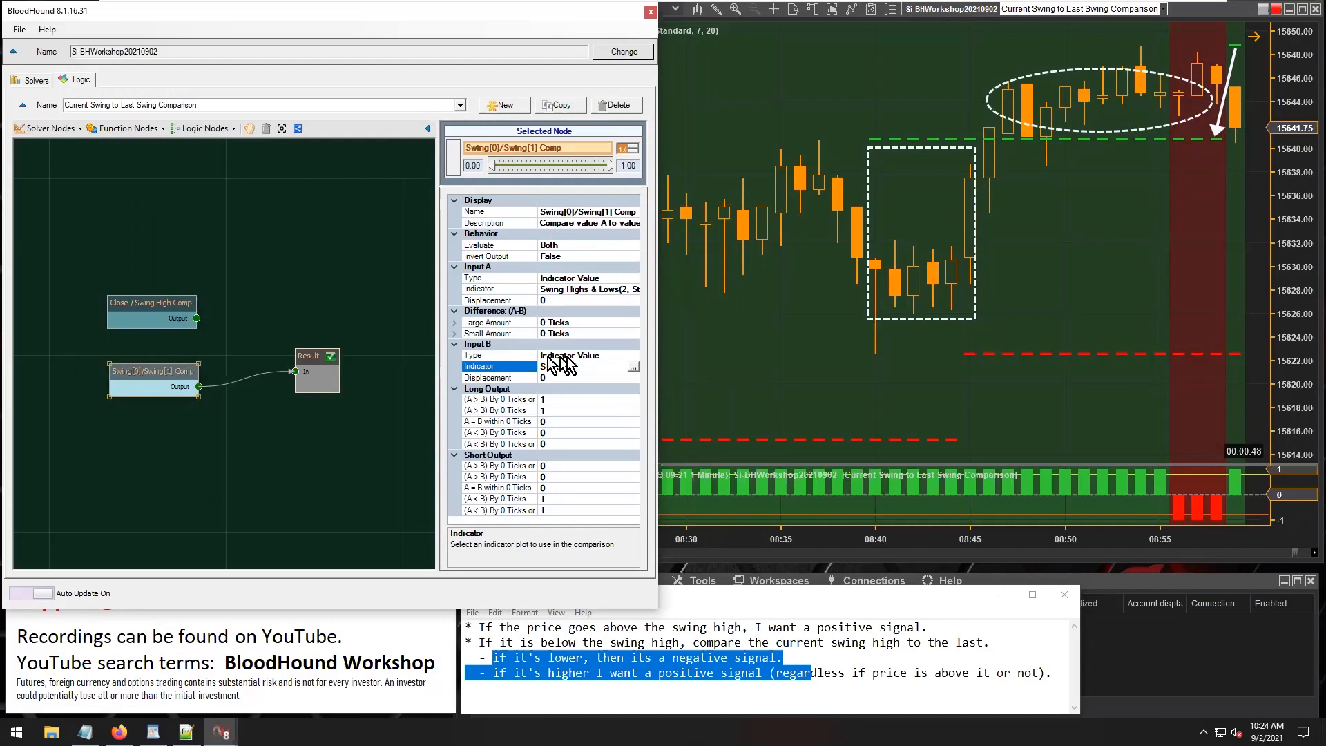
pyautogui.click(636, 374)
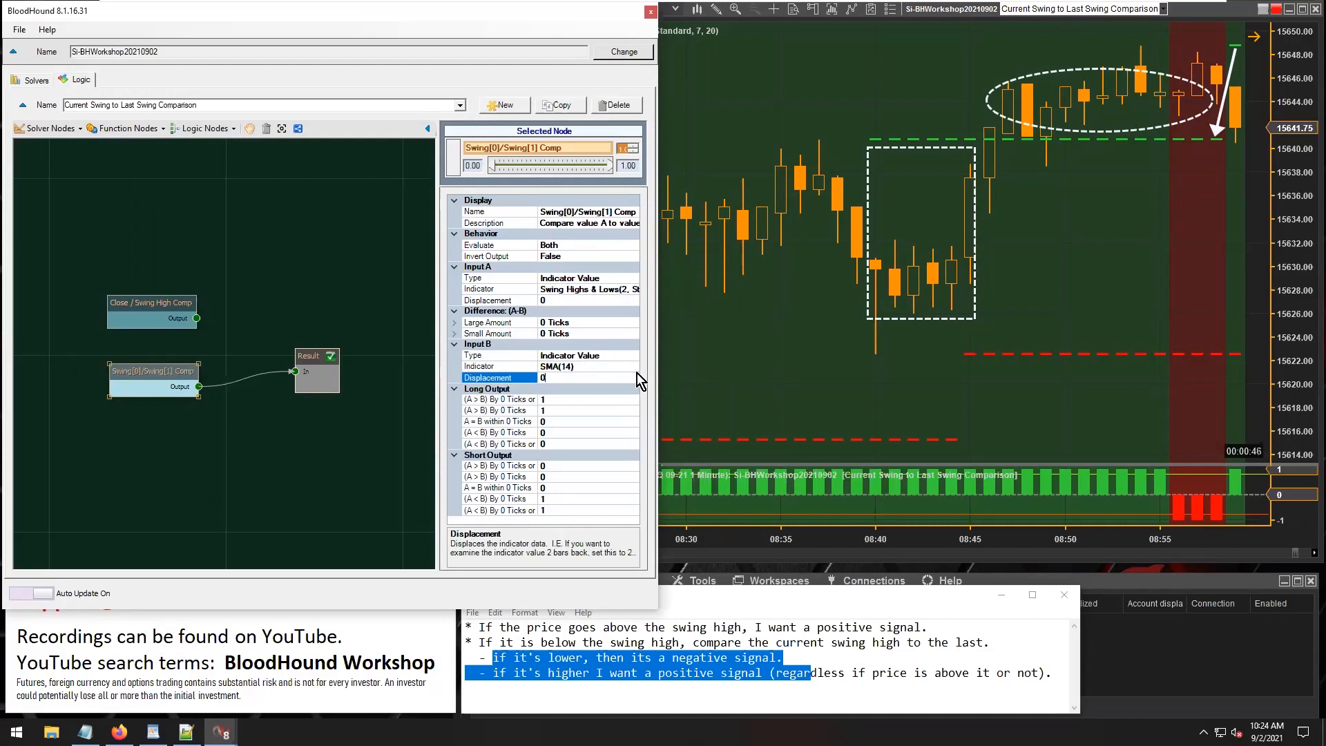
pyautogui.click(588, 366)
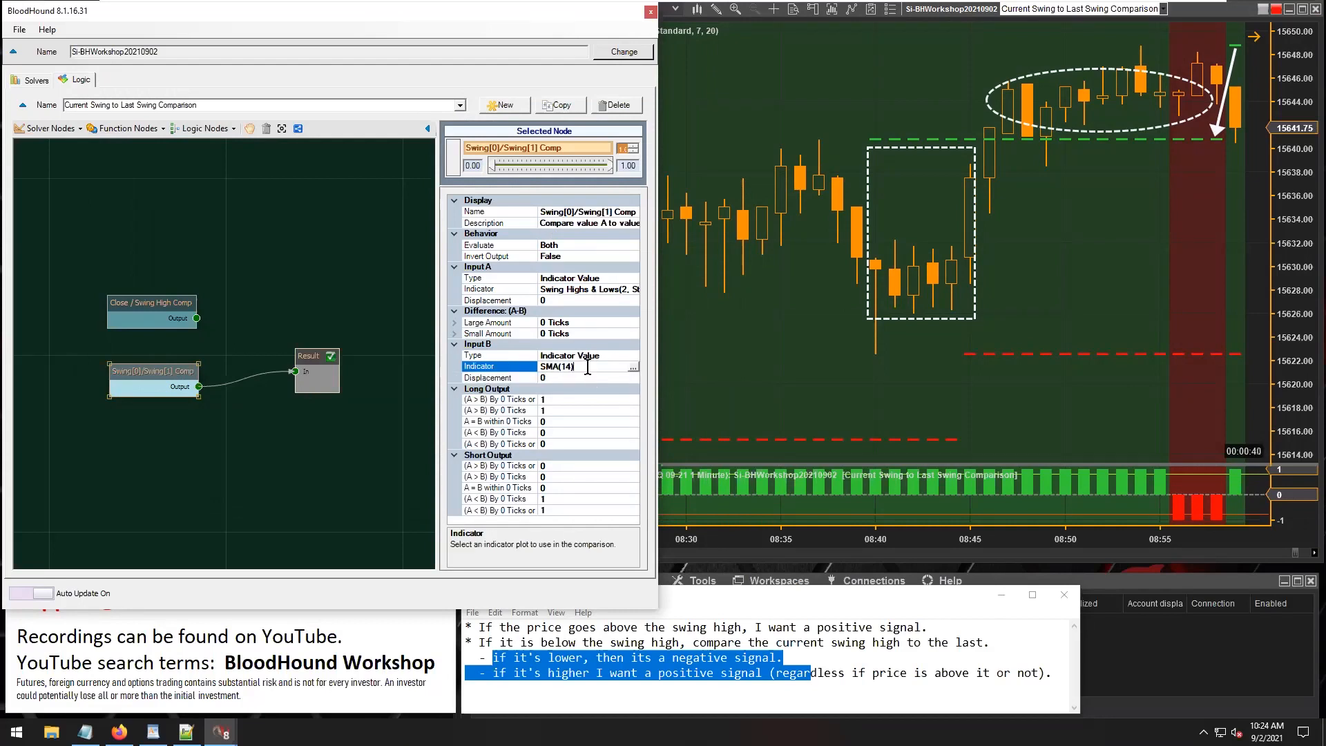
pyautogui.click(634, 368)
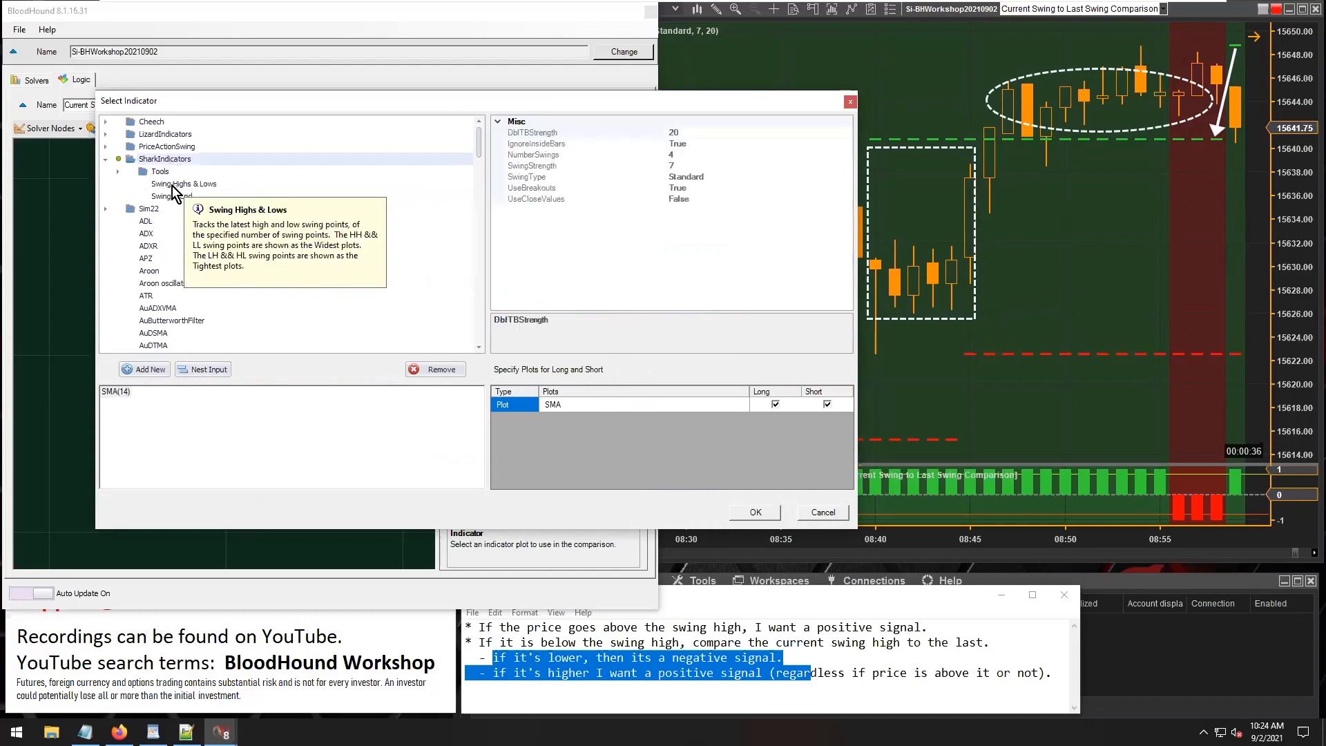
pyautogui.click(177, 184)
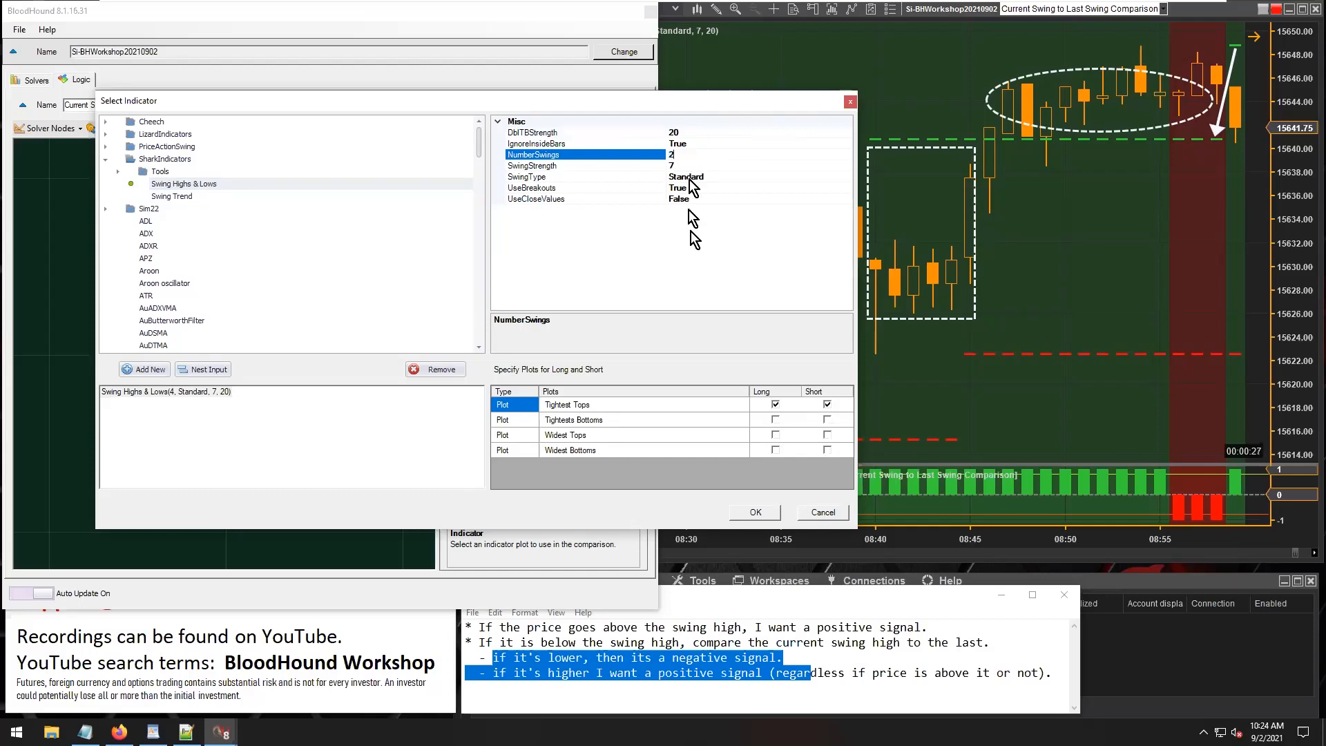
pyautogui.click(773, 435)
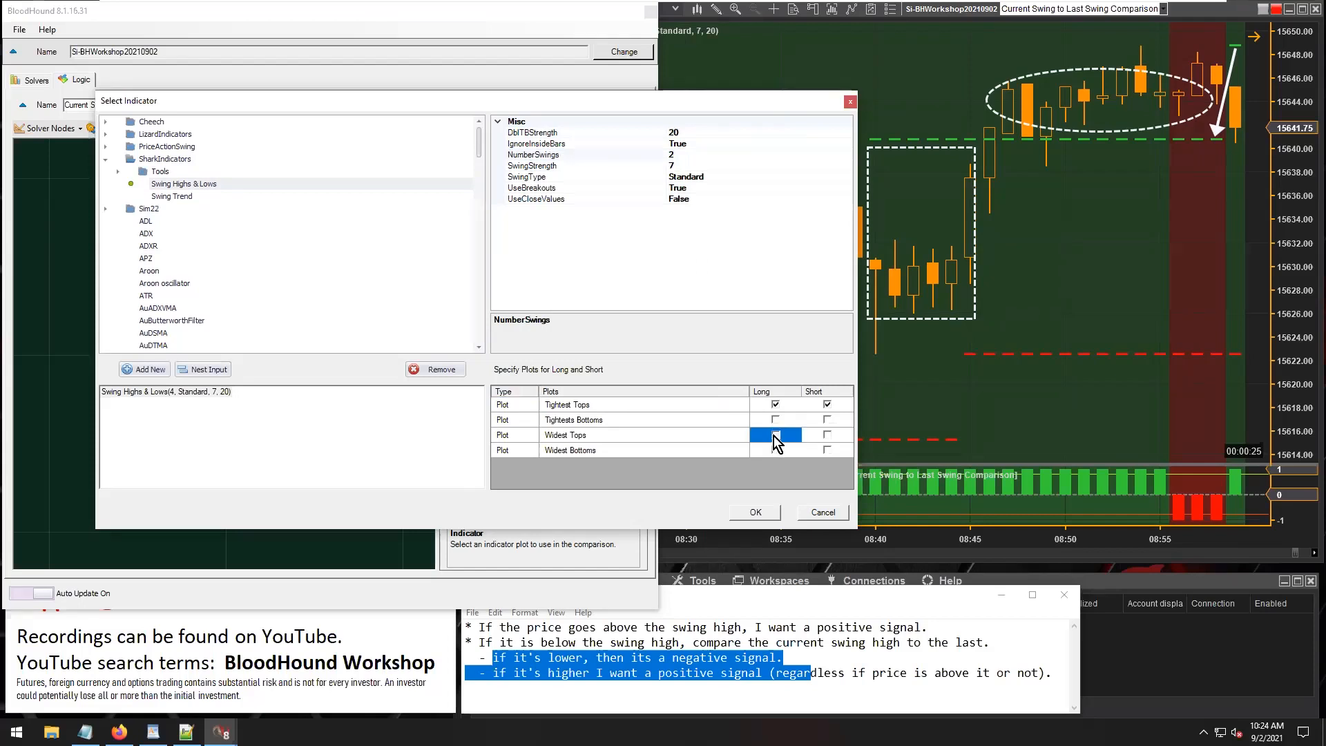
pyautogui.click(826, 436)
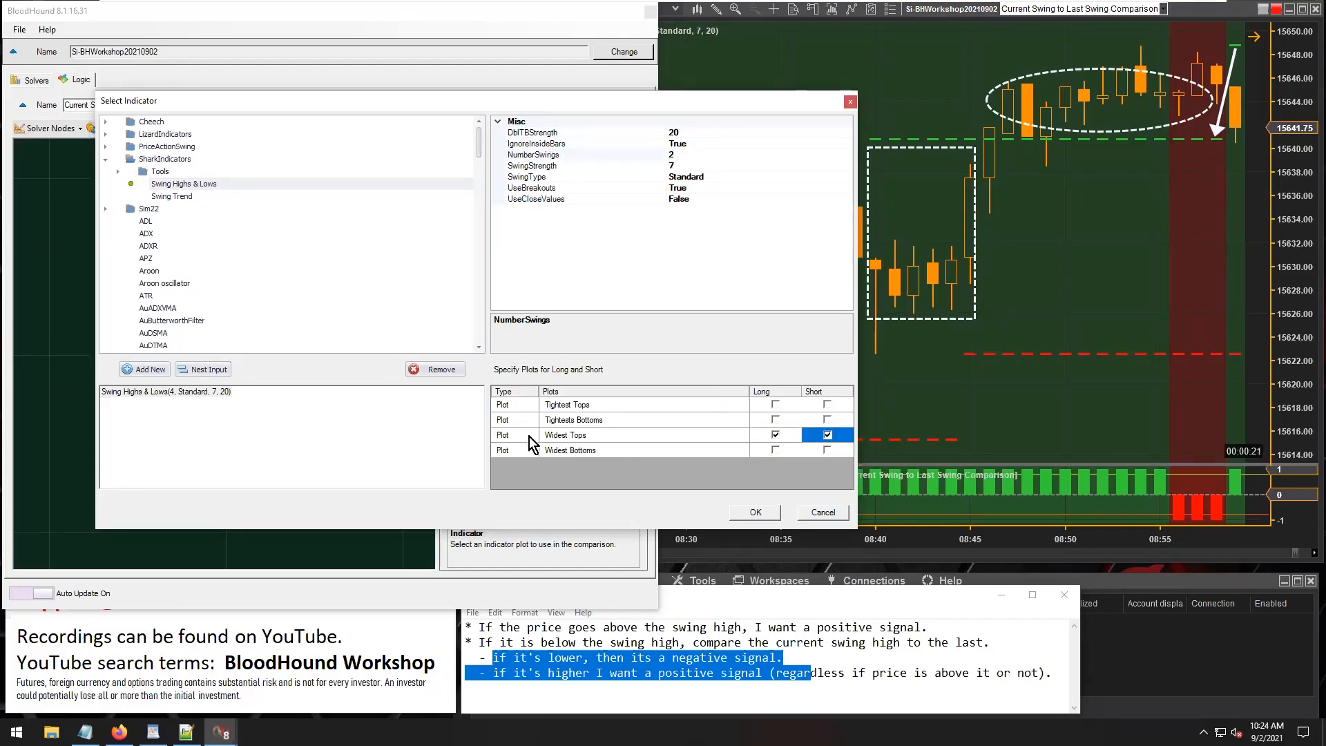
pyautogui.click(561, 436)
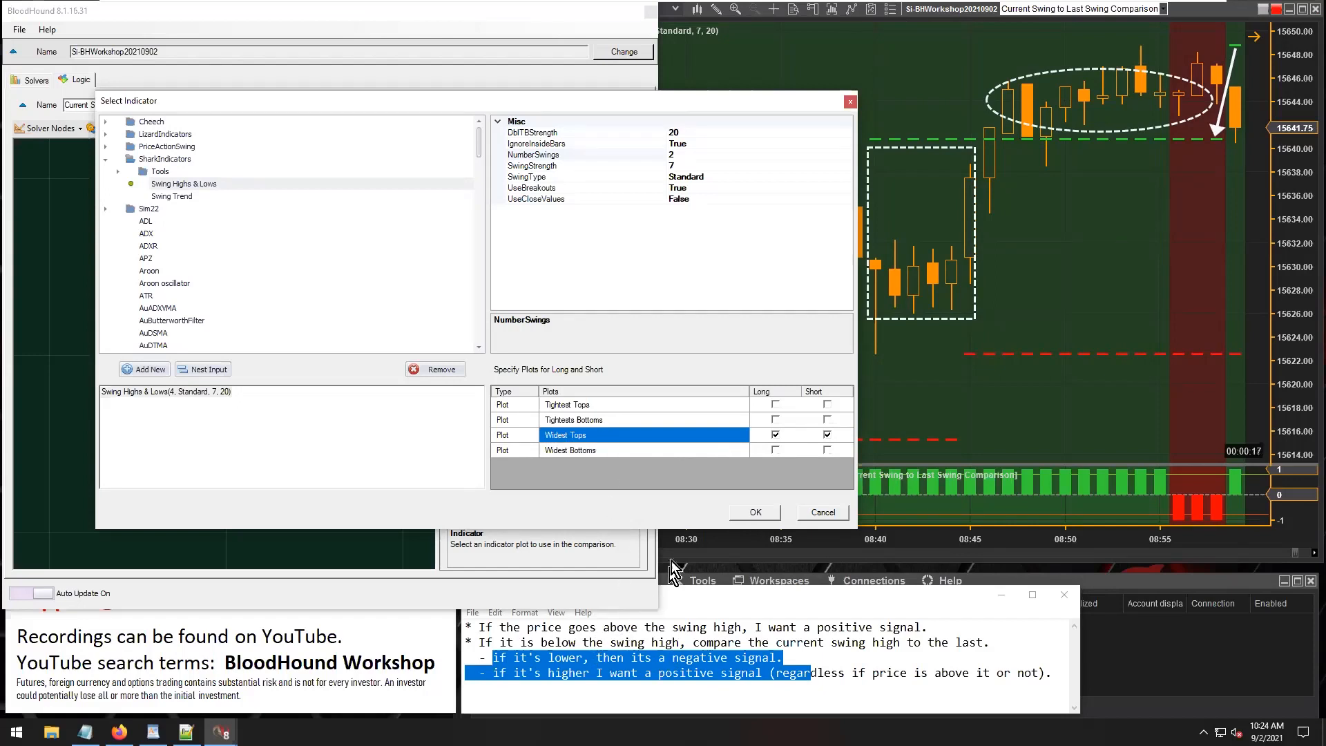
pyautogui.click(750, 512)
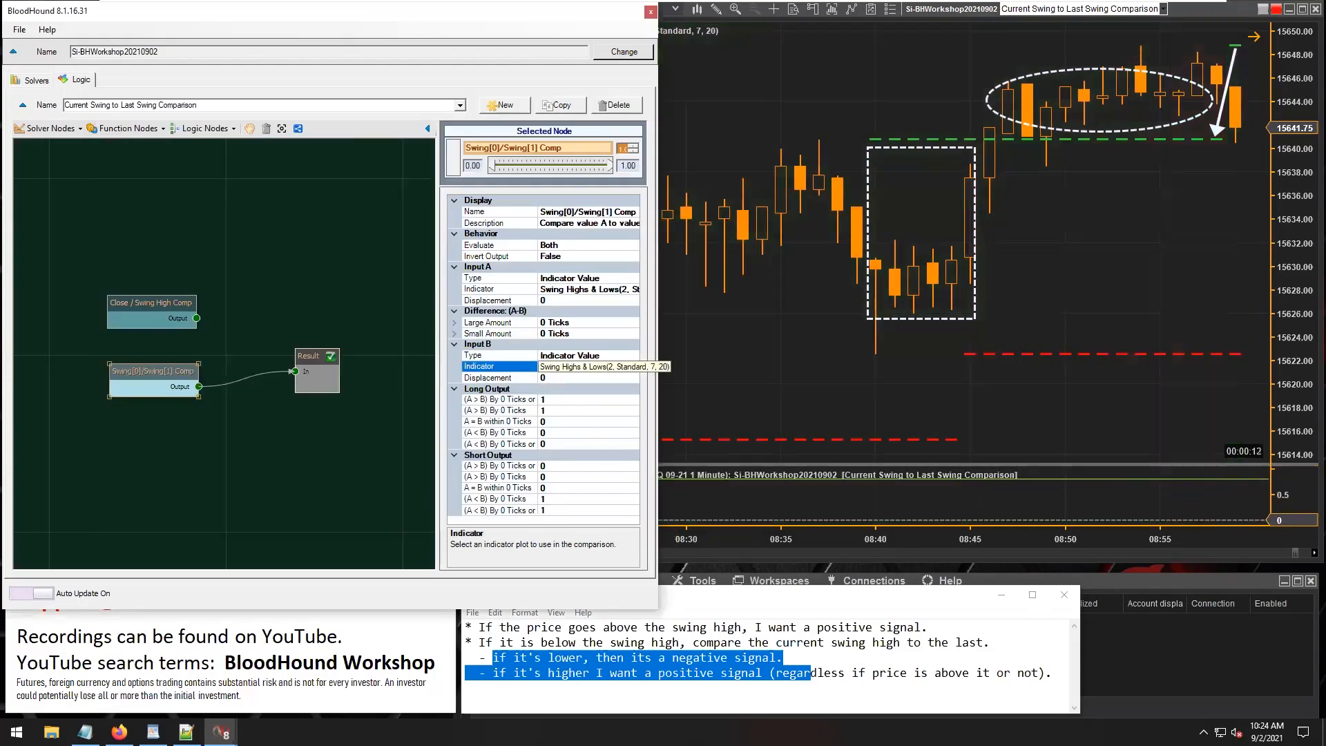
pyautogui.click(549, 377)
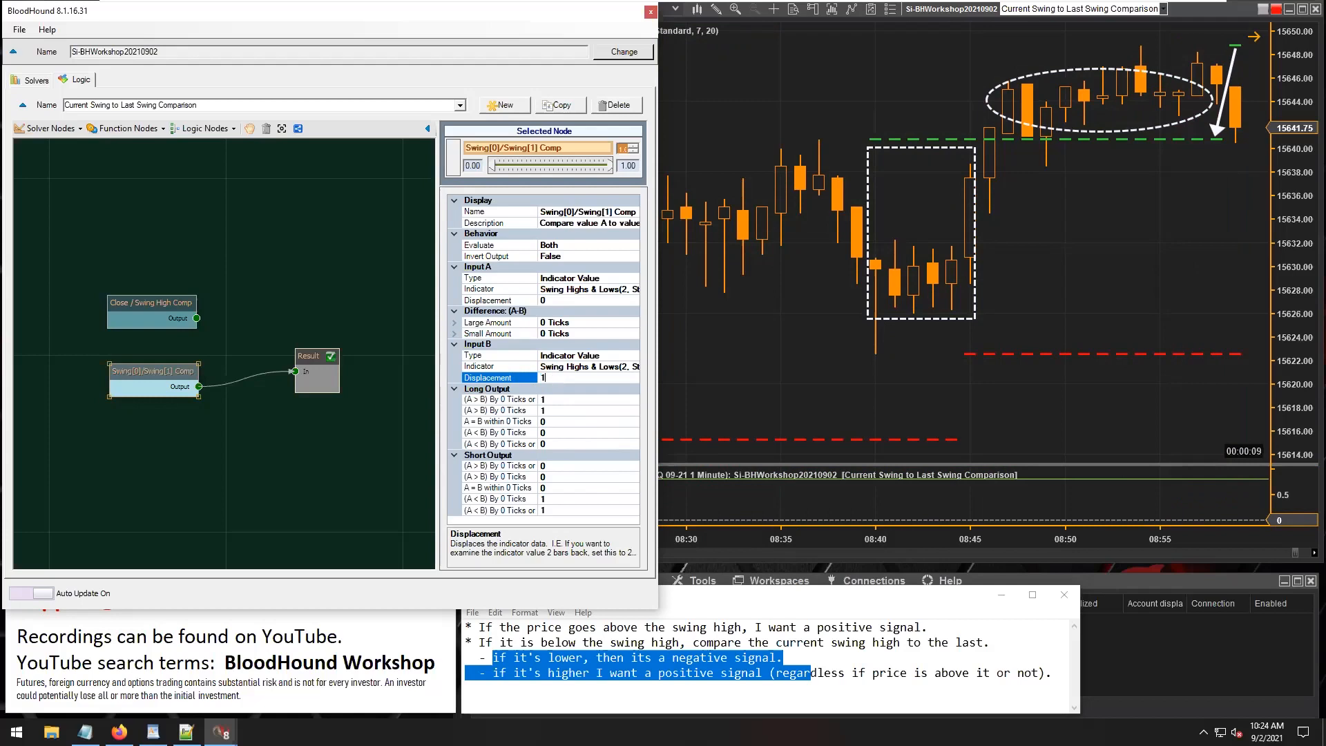
# Check the Input A and Input B displacements and compare the signals on the chart over a longer time span.
pyautogui.click(544, 301)
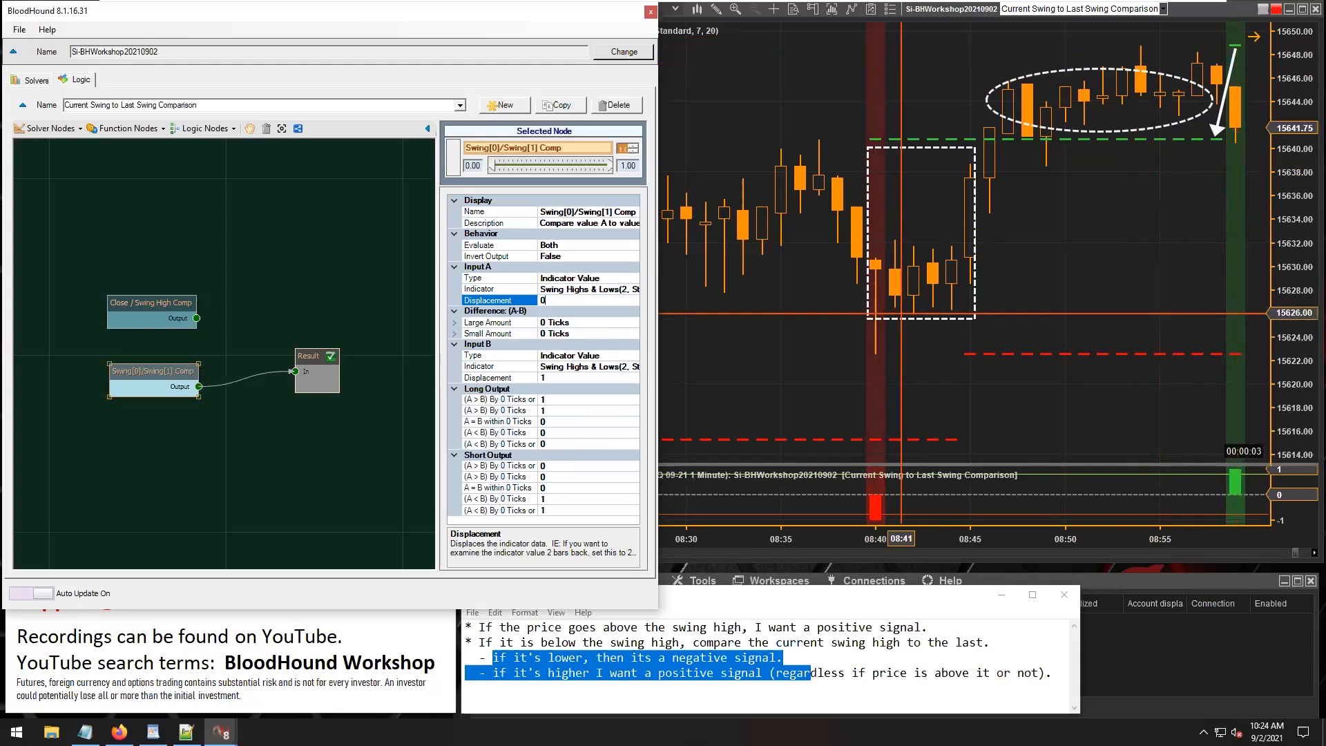
pyautogui.click(554, 378)
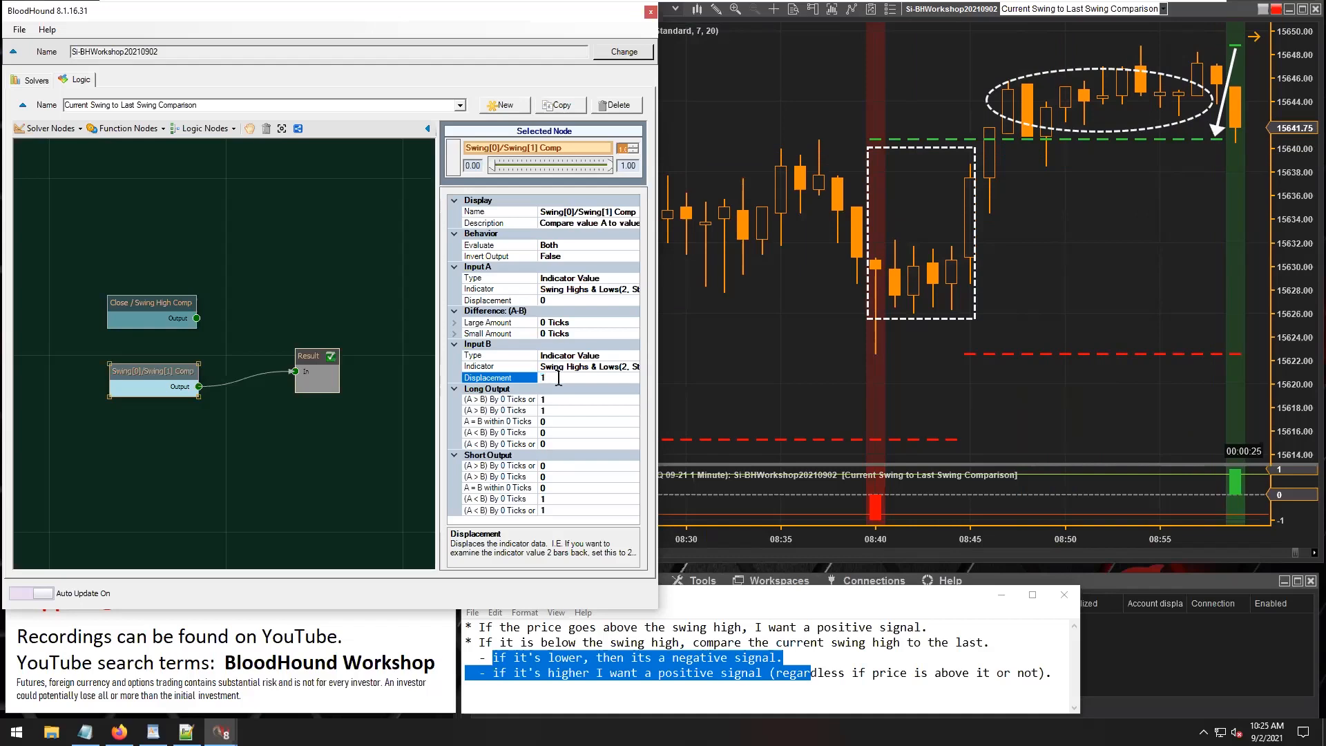
pyautogui.moveTo(1171, 264); pyautogui.dragTo(994, 287)
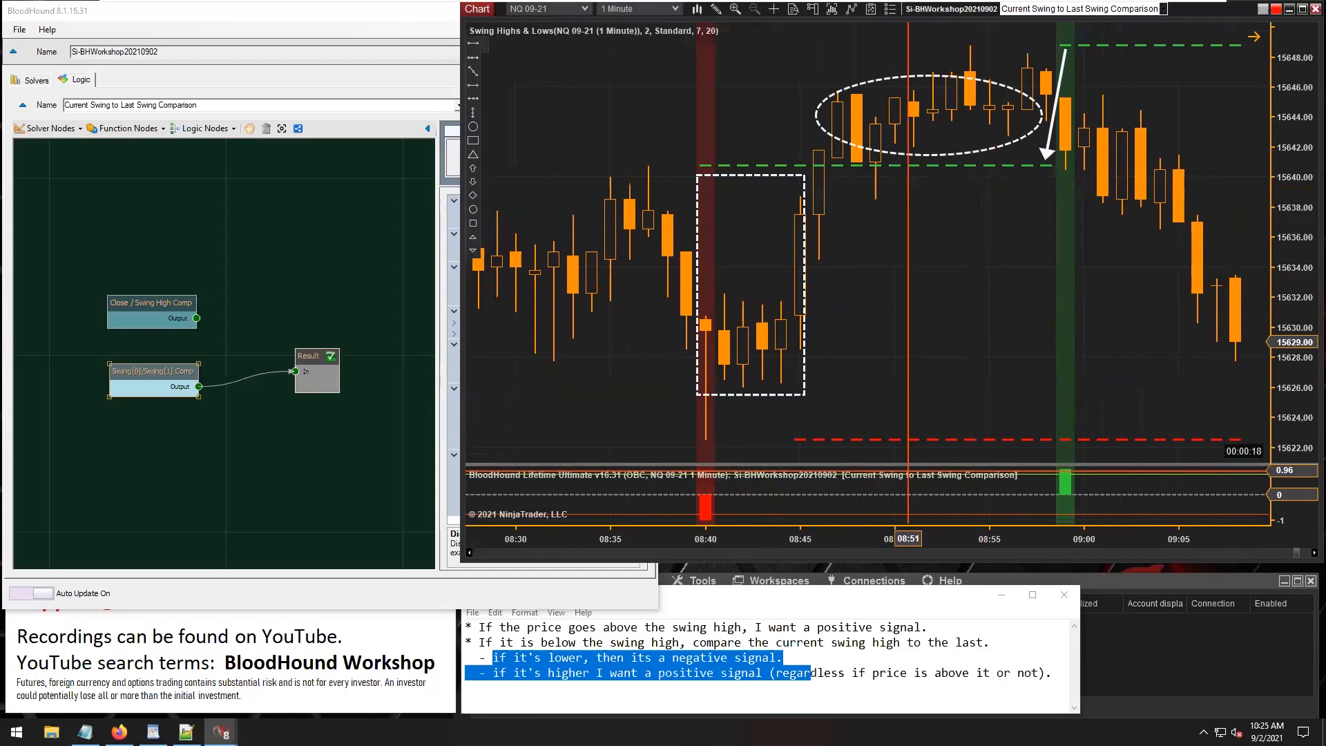
pyautogui.moveTo(854, 543); pyautogui.dragTo(1011, 550)
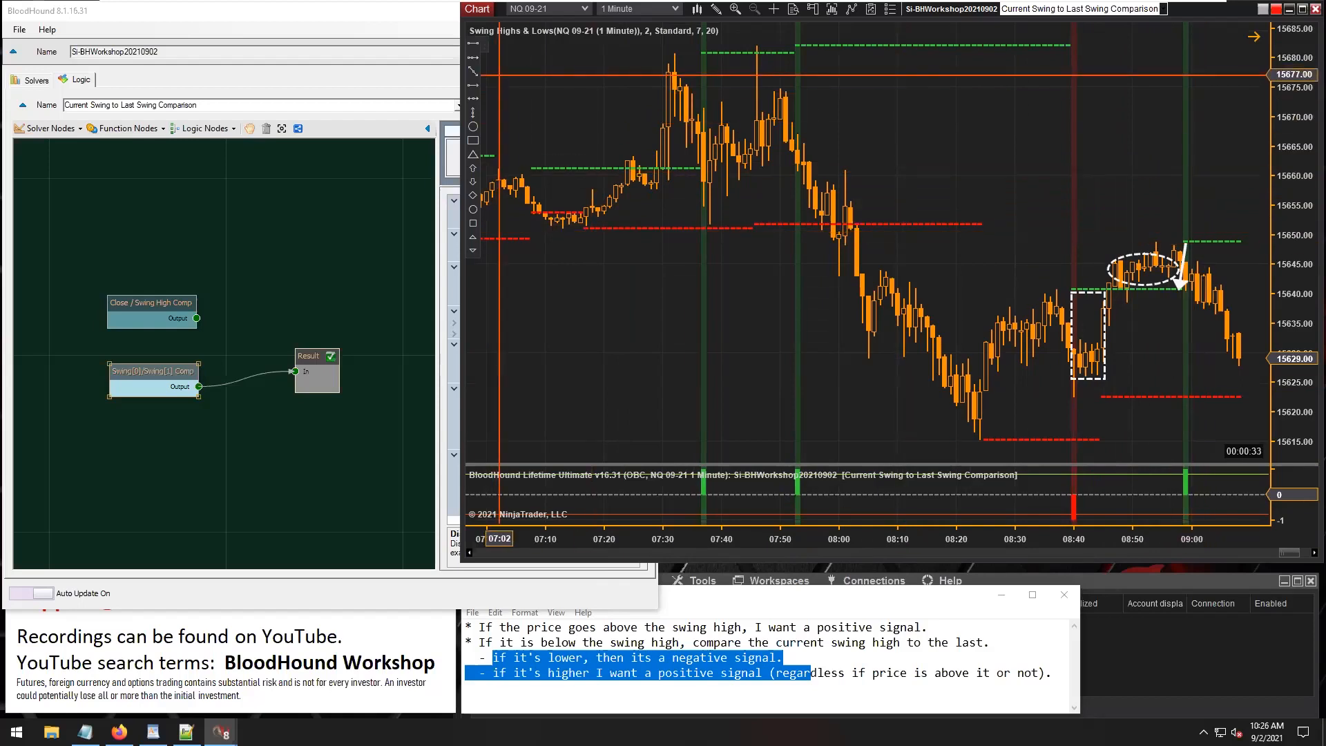
# Draw a short arrow on the chart pointing down at the newest swing high line near 09:05.
pyautogui.click(1229, 181)
pyautogui.click(1217, 234)
pyautogui.click(1221, 221)
pyautogui.moveTo(1220, 222); pyautogui.dragTo(1166, 269)
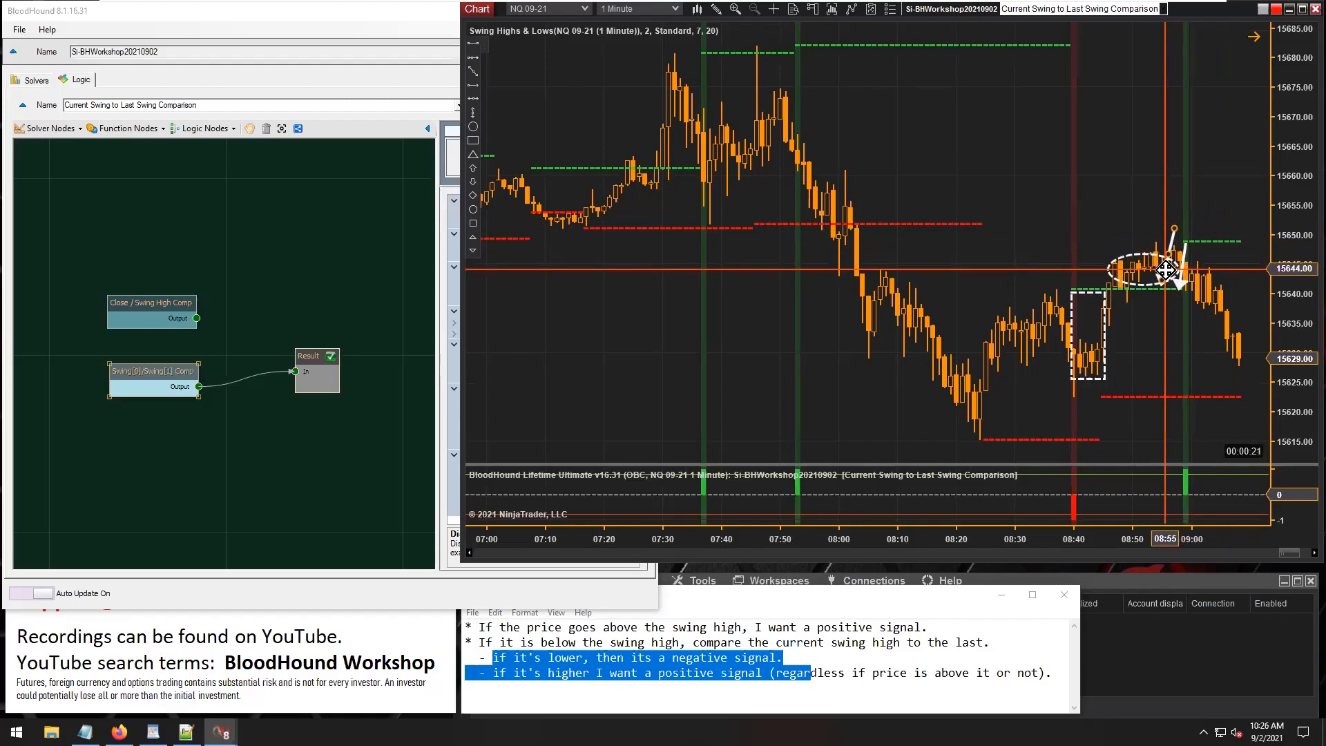
pyautogui.moveTo(1166, 269)
pyautogui.mouseDown()
pyautogui.moveTo(1189, 211)
pyautogui.moveTo(1204, 210)
pyautogui.moveTo(1188, 213)
pyautogui.moveTo(1196, 236)
pyautogui.moveTo(1216, 235)
pyautogui.mouseUp()
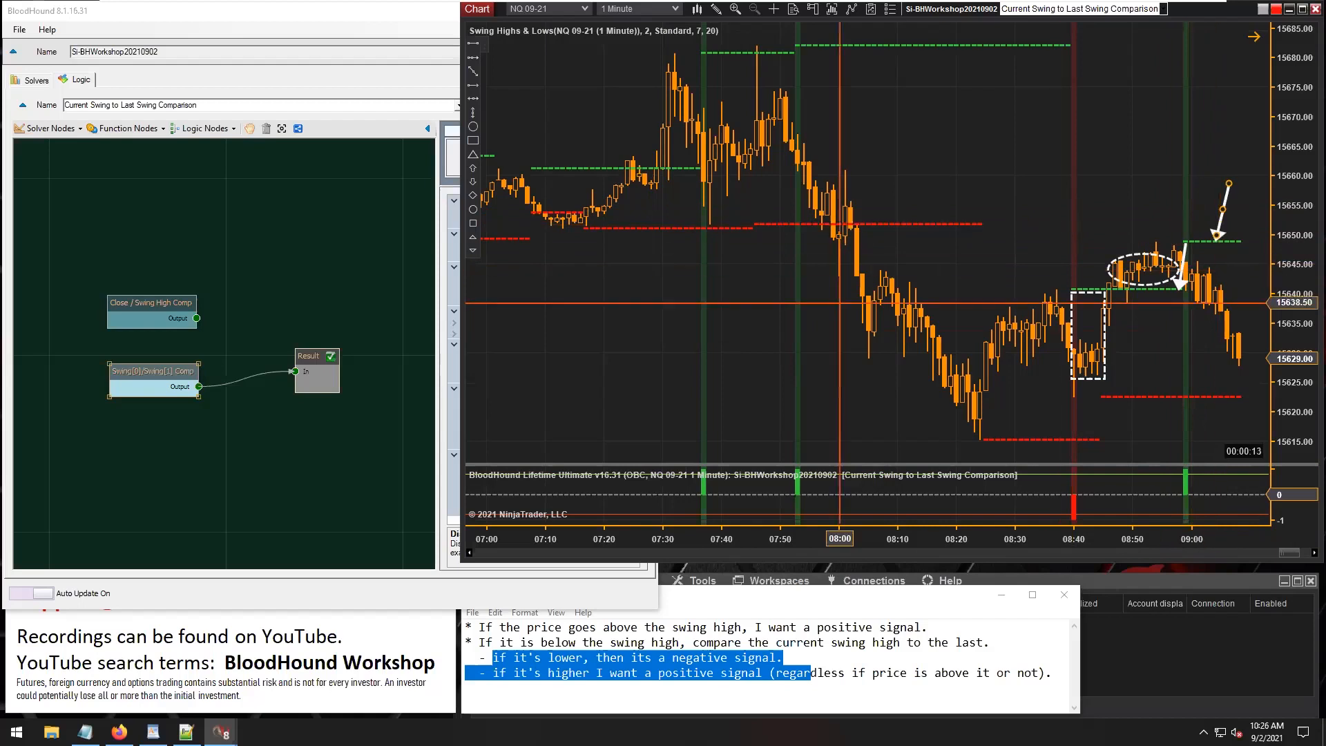
# Set the Long Output of Swing[0]/Swing[1] Comp to 0 for both A > B conditions and 1 for A < B by 0 Ticks or More.
pyautogui.click(155, 373)
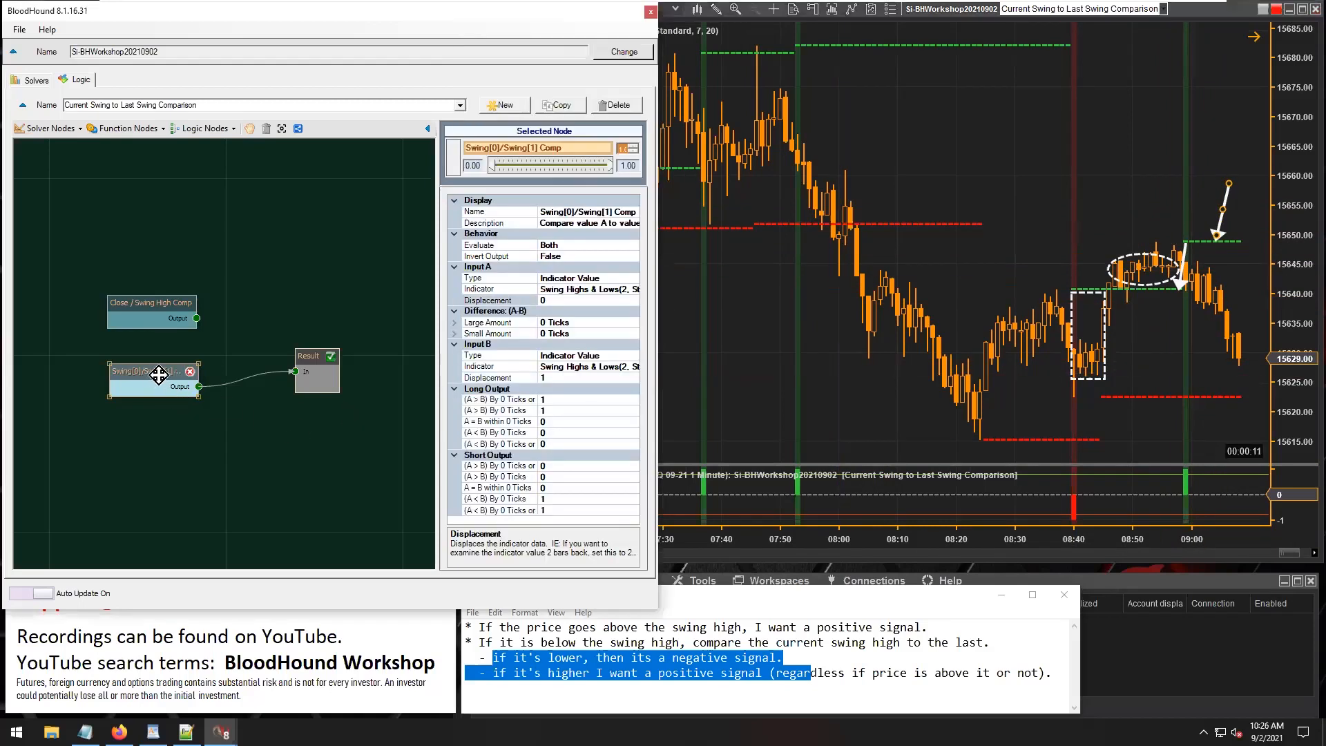
pyautogui.click(495, 401)
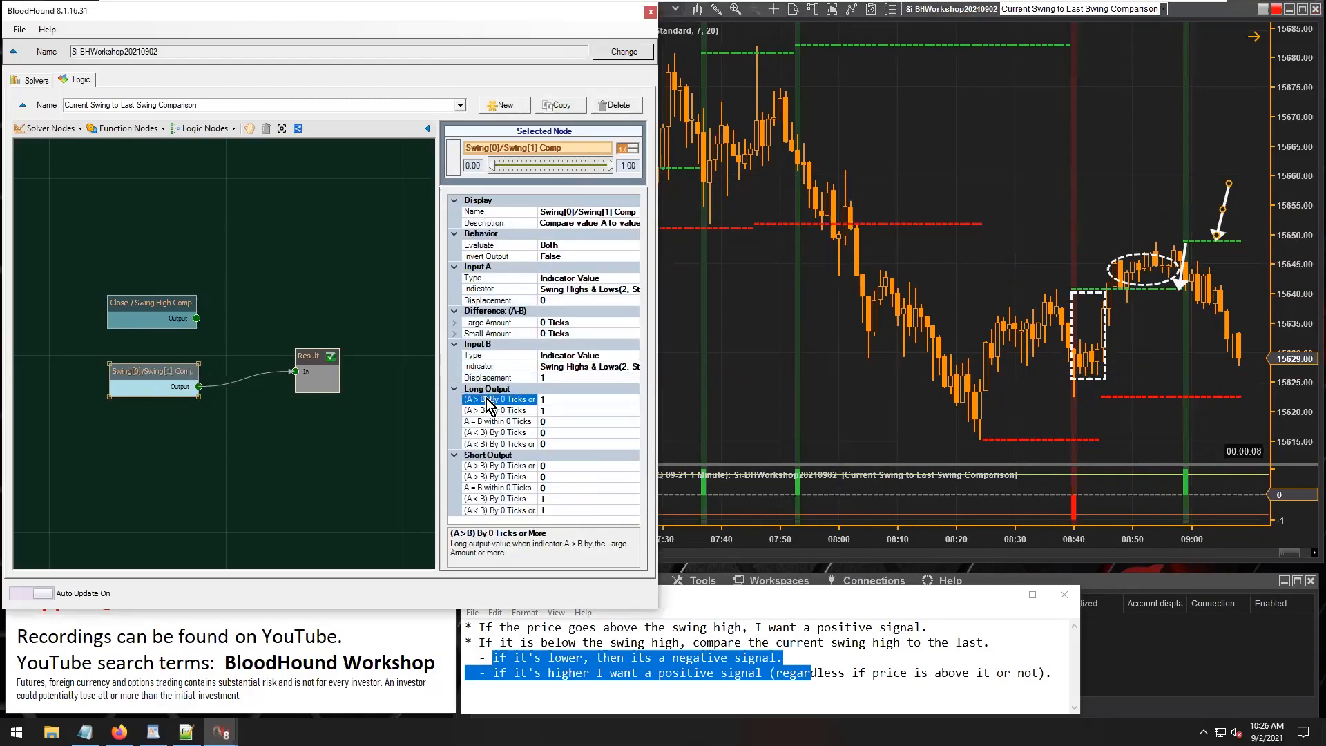
pyautogui.doubleClick(552, 410)
pyautogui.write('0')
pyautogui.click(562, 444)
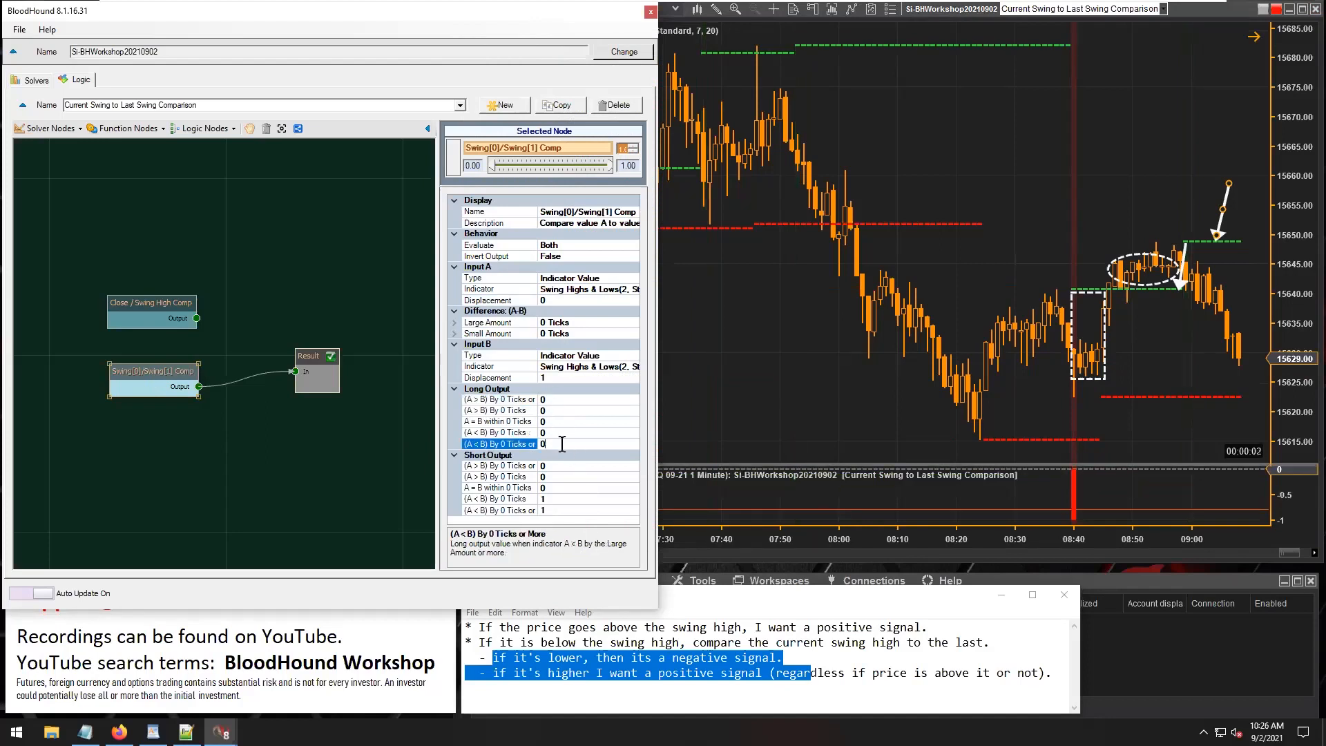
# Set the Short Output to 1 for A > B by 0 Ticks or More and to 0 for both A < B conditions.
pyautogui.click(556, 465)
pyautogui.write('1')
pyautogui.doubleClick(551, 499)
pyautogui.write('0')
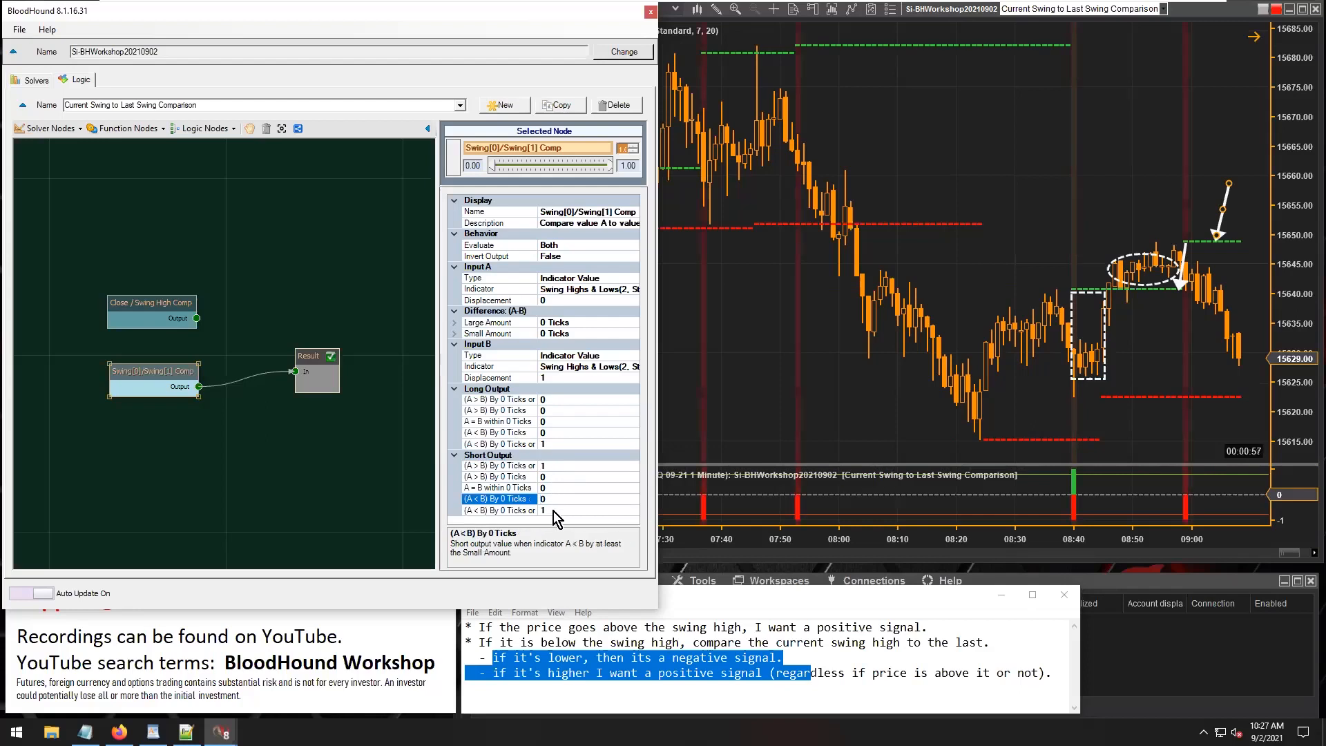
pyautogui.doubleClick(553, 510)
pyautogui.write('0')
pyautogui.click(563, 465)
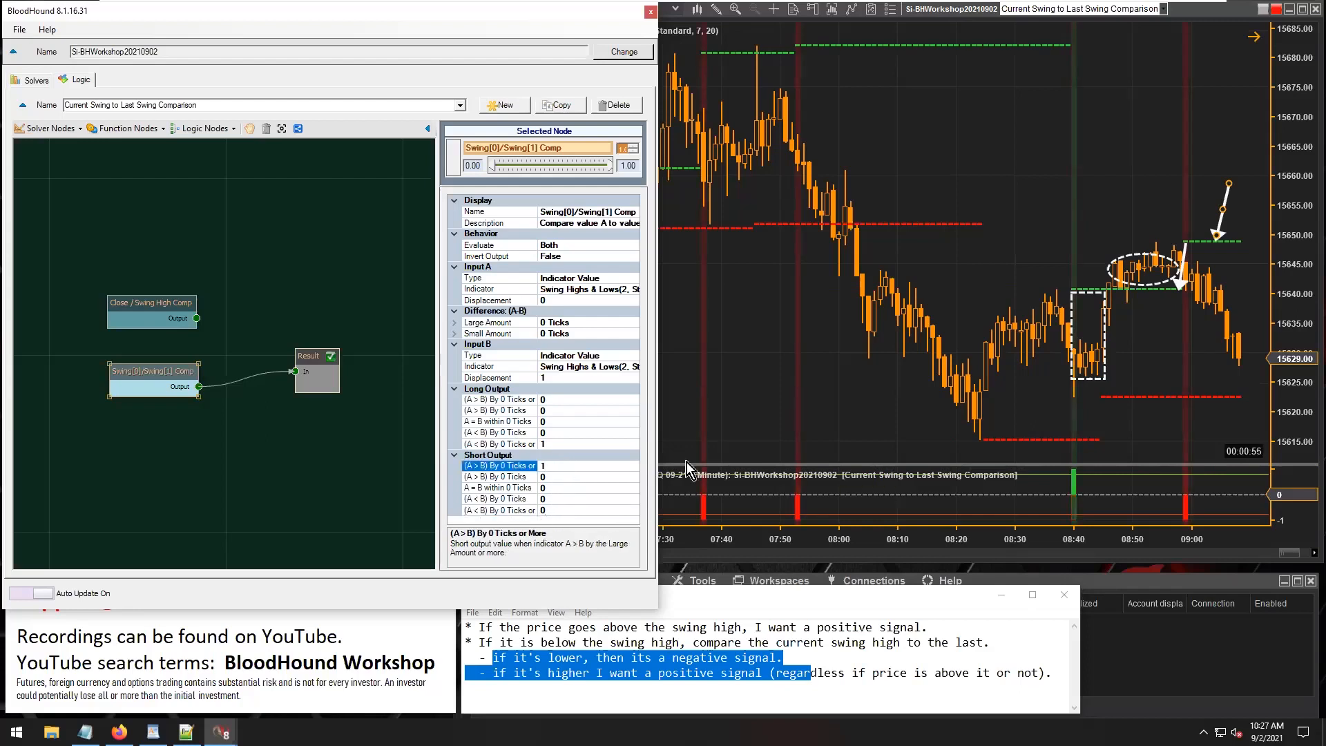
# Point the arrow above the circled candles and review the outputs against the notes' rule for price below the swing high.
pyautogui.click(1241, 237)
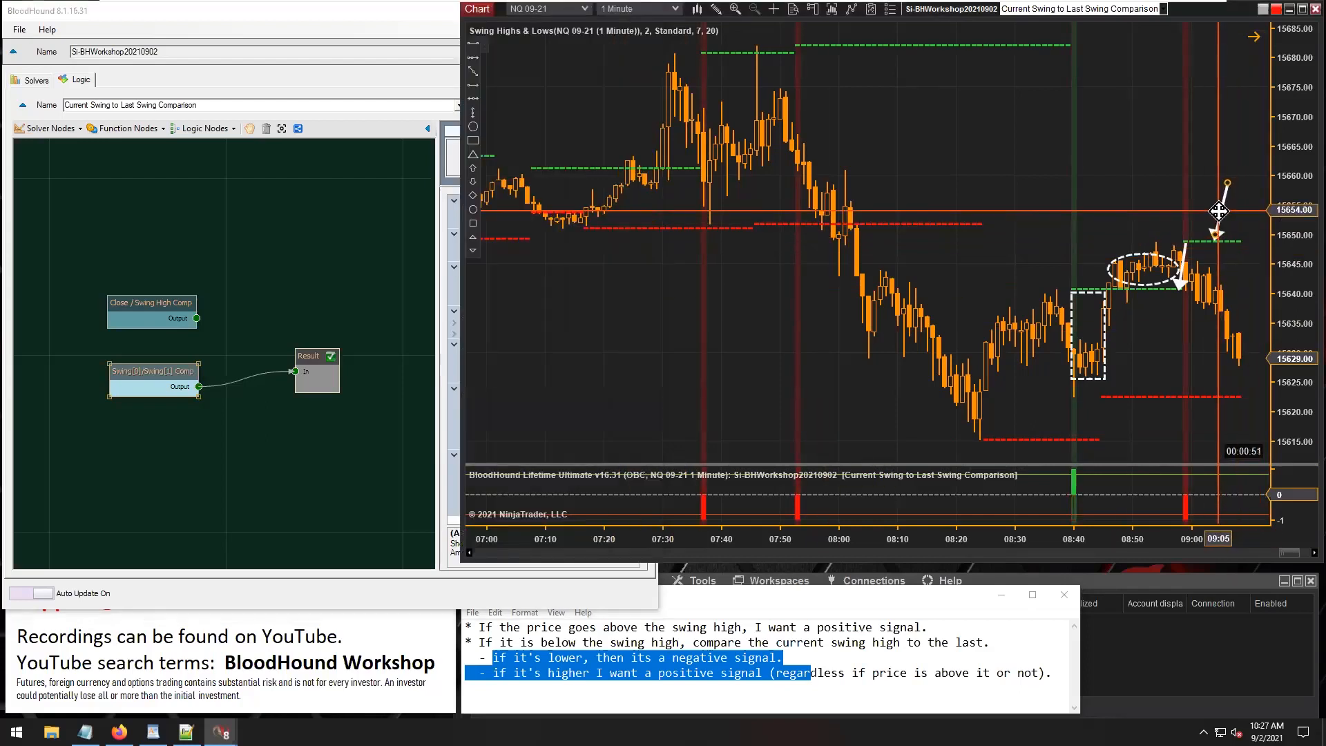
pyautogui.moveTo(1218, 212); pyautogui.dragTo(1141, 218)
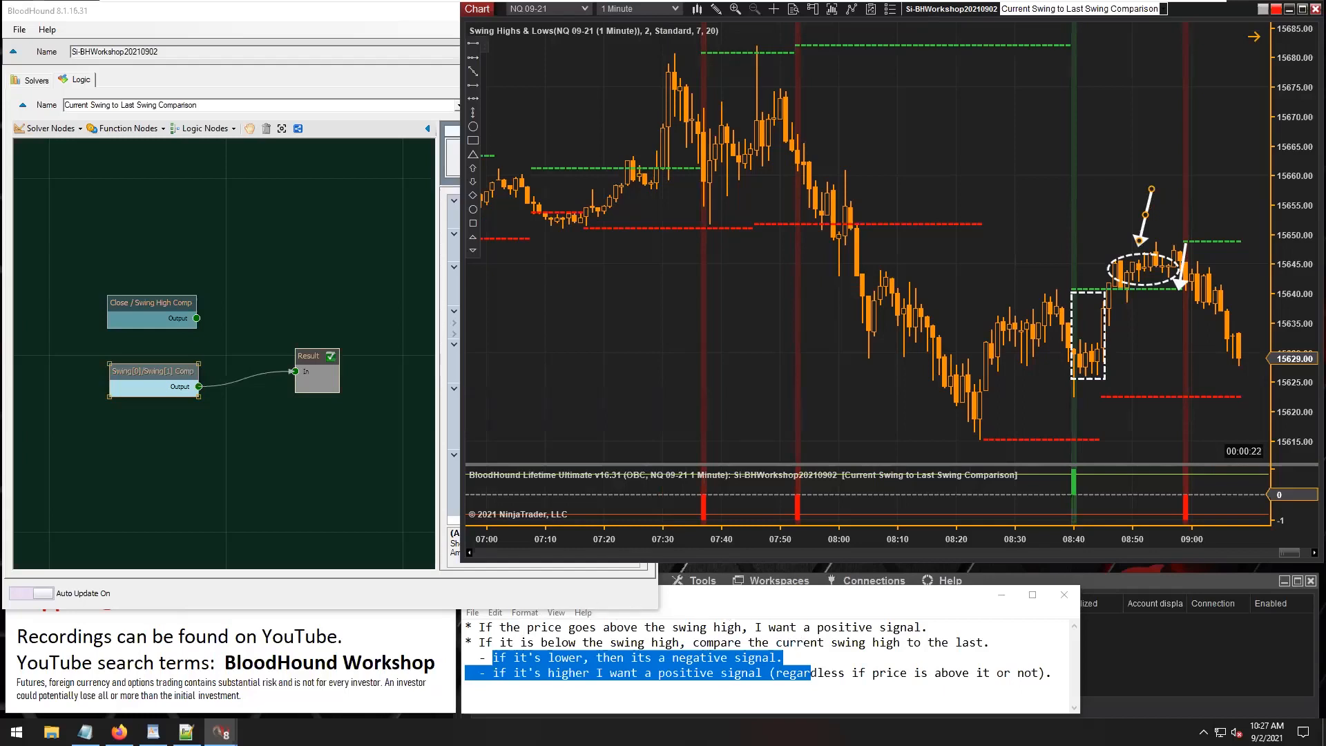
pyautogui.moveTo(516, 659); pyautogui.dragTo(542, 663)
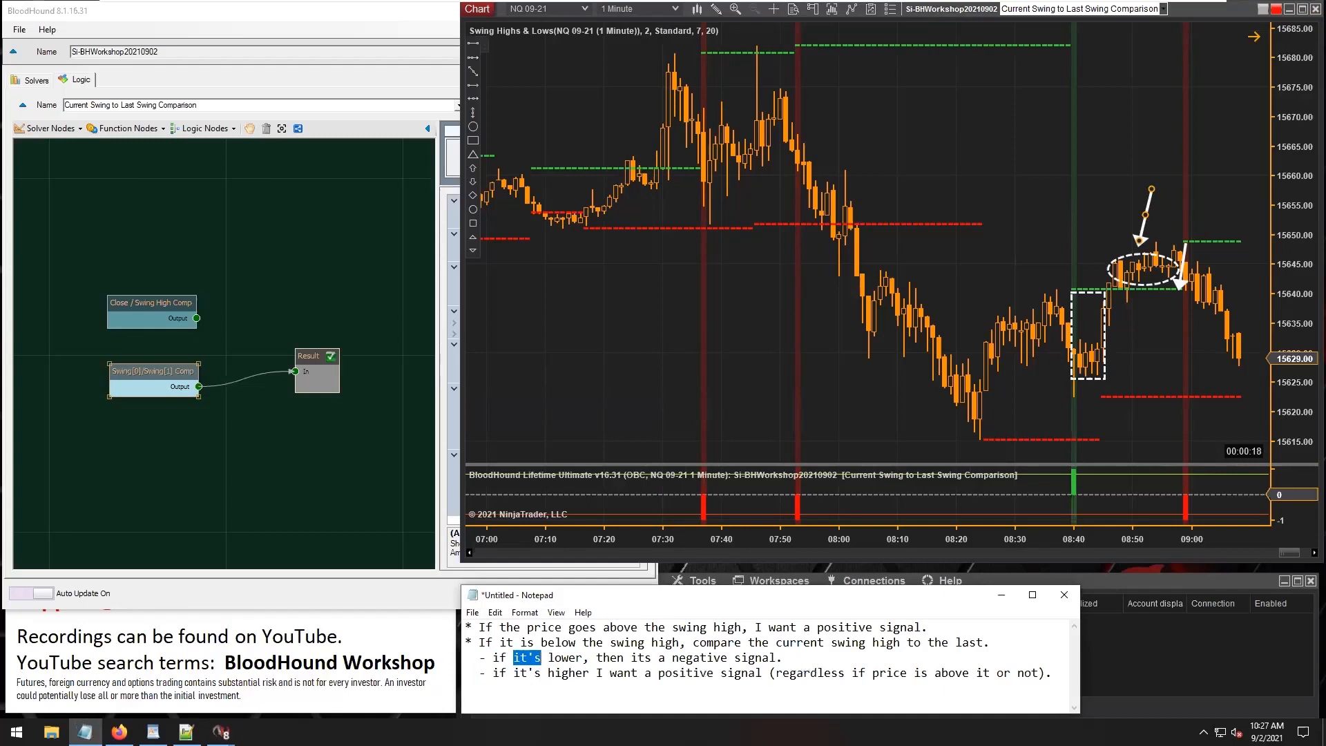
pyautogui.moveTo(775, 642); pyautogui.dragTo(899, 642)
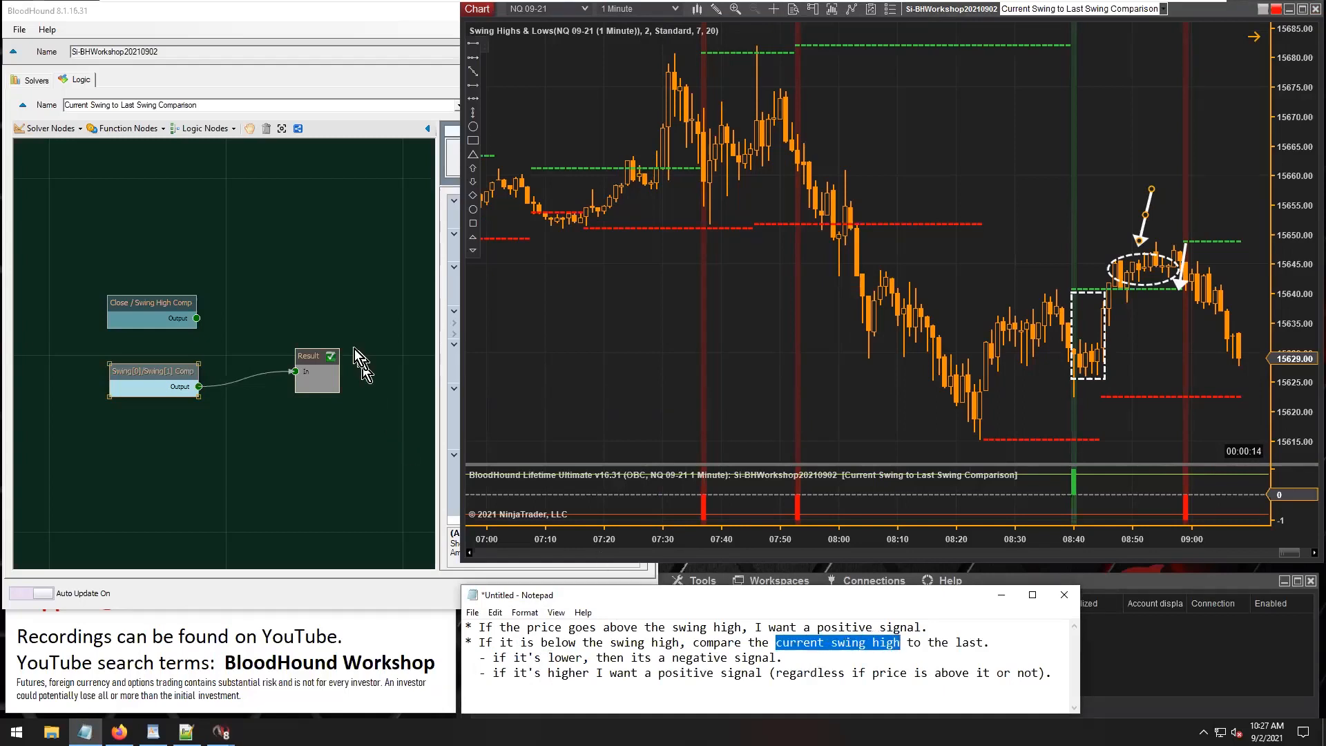
pyautogui.click(144, 373)
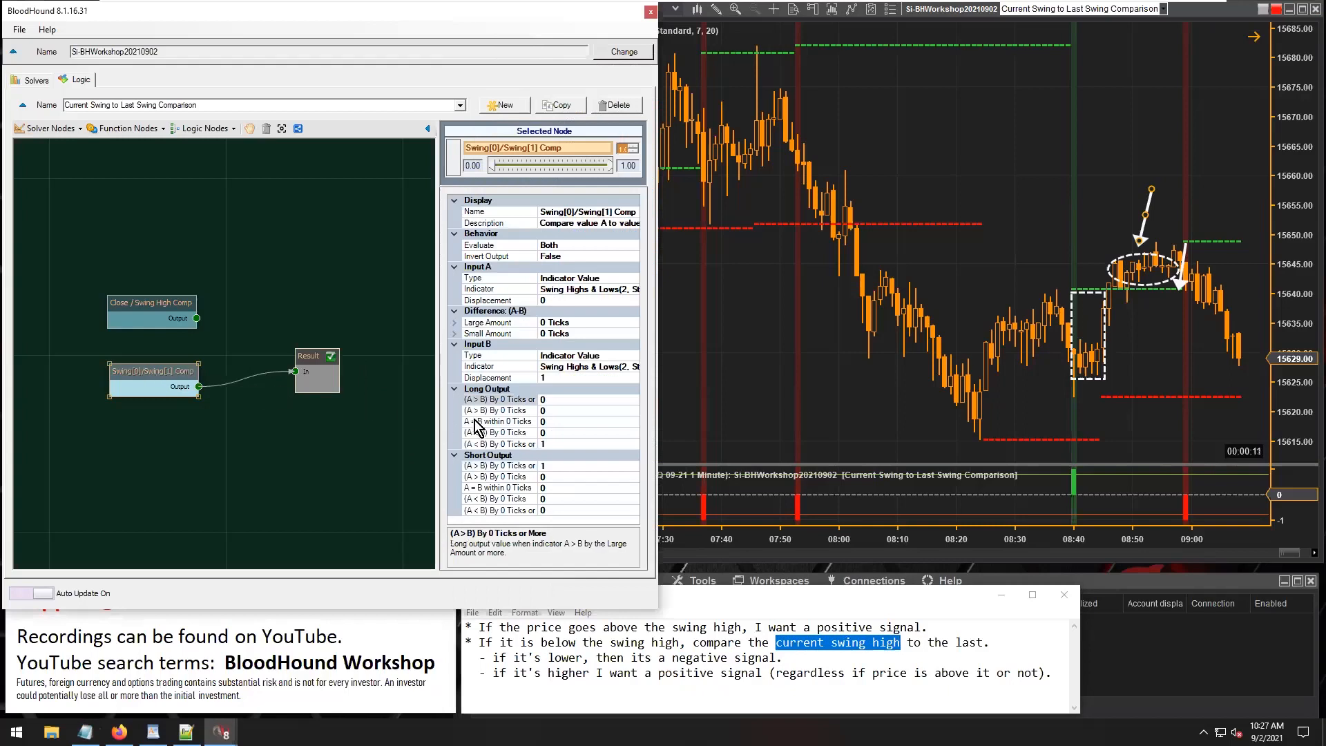
pyautogui.click(552, 443)
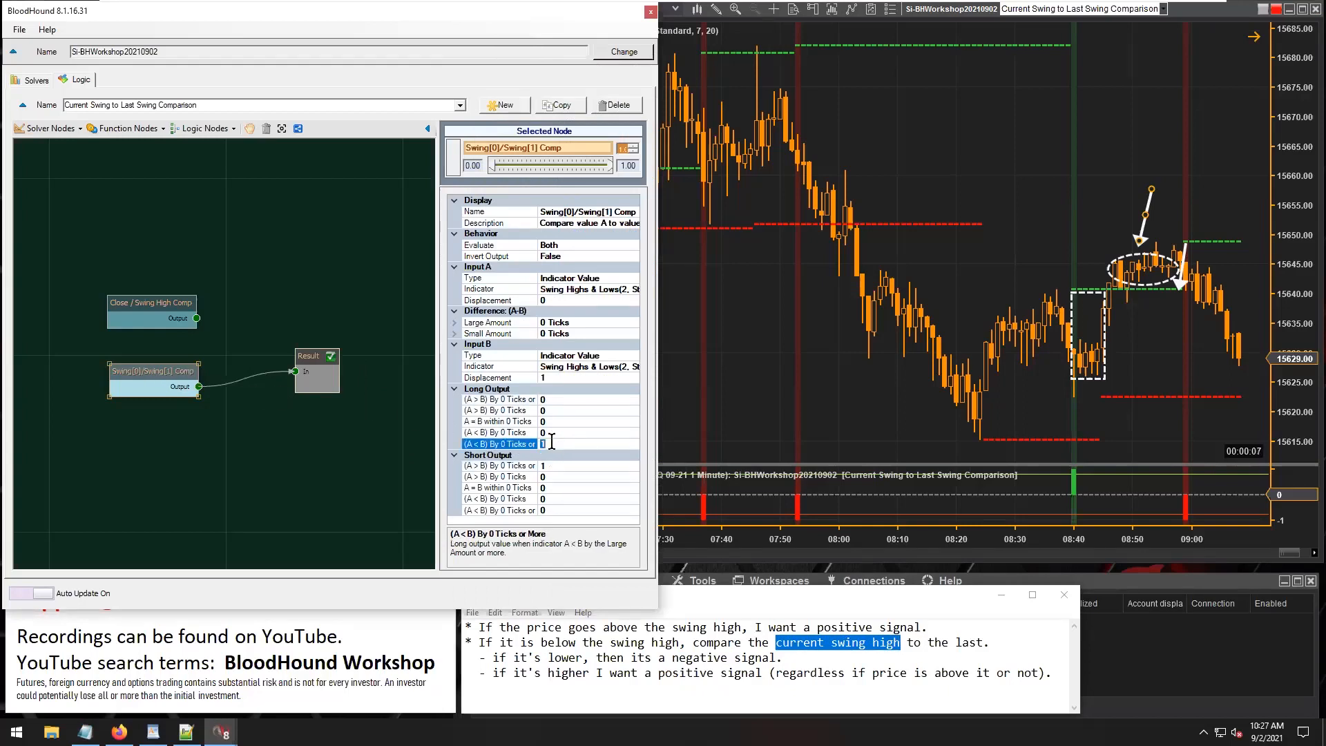
pyautogui.moveTo(541, 642); pyautogui.dragTo(973, 686)
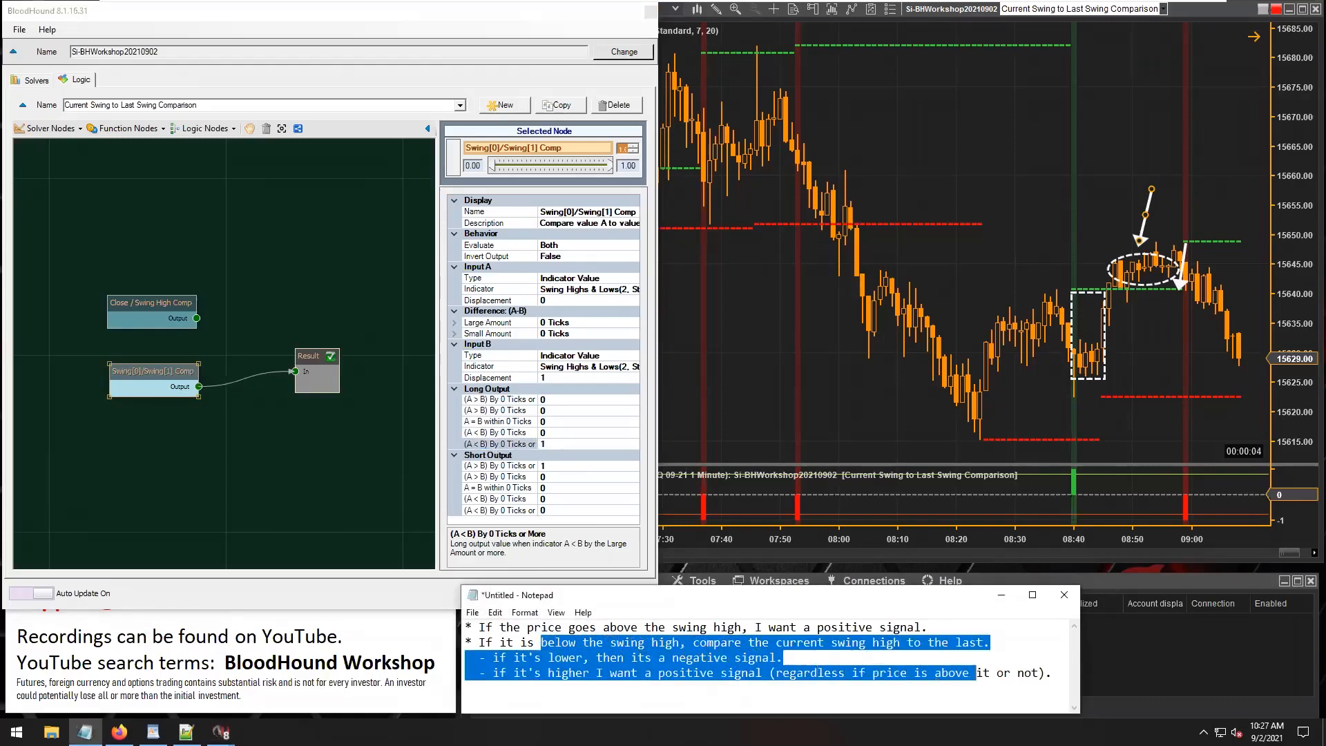
# For 0 Ticks or More, set Long Output to 1 for A > B and 0 for A < B, and Short Output to 0 and 1 respectively.
pyautogui.click(559, 444)
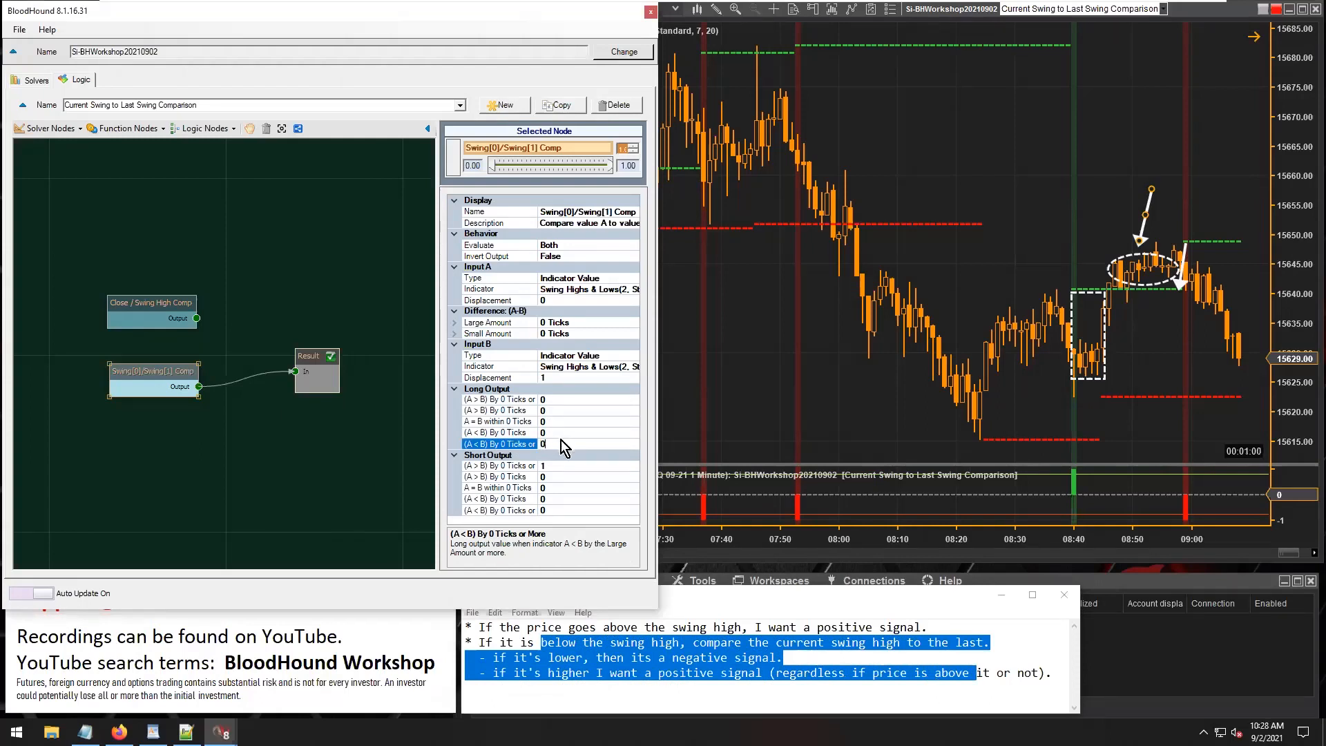
pyautogui.click(556, 400)
pyautogui.write('1')
pyautogui.click(561, 467)
pyautogui.press('BackSpace')
pyautogui.write('0')
pyautogui.click(566, 509)
pyautogui.write('1')
pyautogui.click(561, 475)
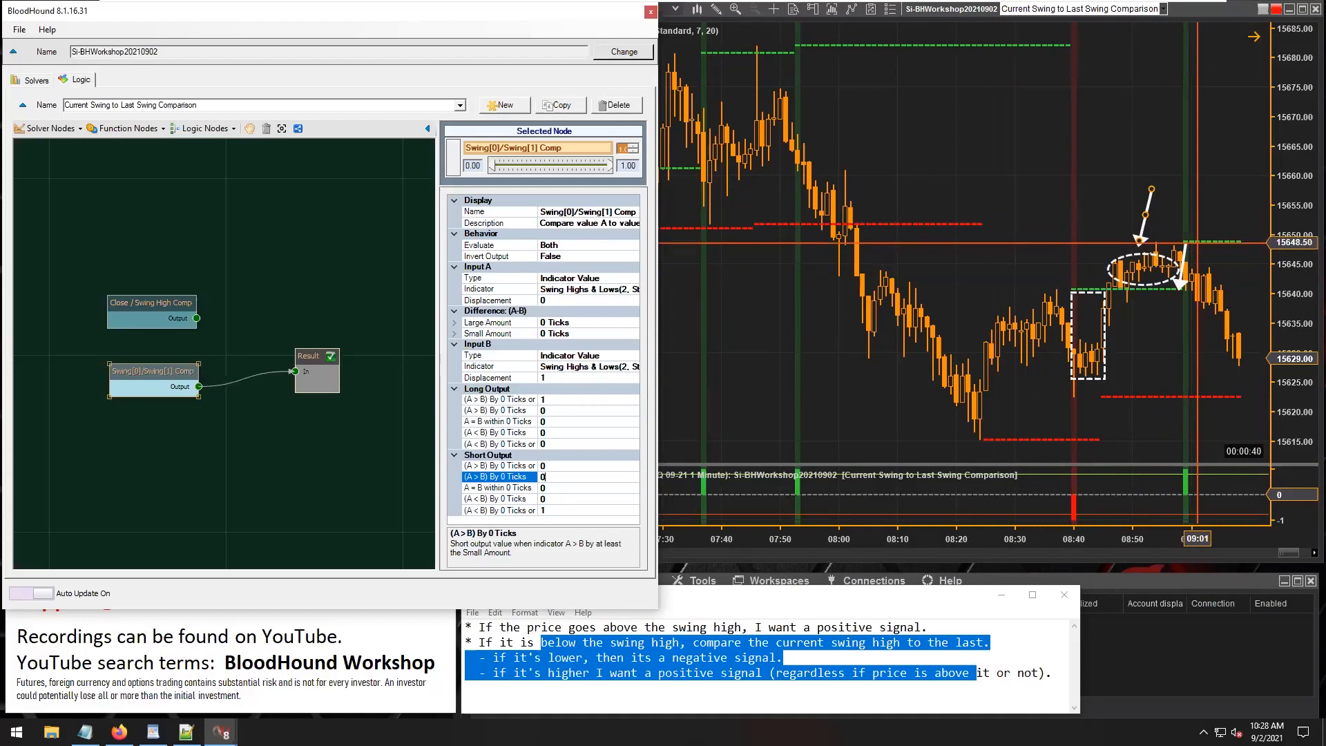
# Move the arrow from above the circled candles back to the newest swing high line.
pyautogui.moveTo(1141, 225)
pyautogui.mouseDown()
pyautogui.moveTo(1210, 225)
pyautogui.moveTo(1178, 228)
pyautogui.moveTo(1174, 255)
pyautogui.moveTo(1192, 217)
pyautogui.moveTo(1186, 257)
pyautogui.moveTo(1215, 284)
pyautogui.moveTo(1193, 223)
pyautogui.moveTo(1191, 248)
pyautogui.moveTo(1200, 224)
pyautogui.moveTo(1185, 268)
pyautogui.moveTo(1193, 238)
pyautogui.mouseUp()
pyautogui.moveTo(1169, 269)
pyautogui.mouseDown()
pyautogui.moveTo(1205, 235)
pyautogui.moveTo(1212, 264)
pyautogui.mouseUp()
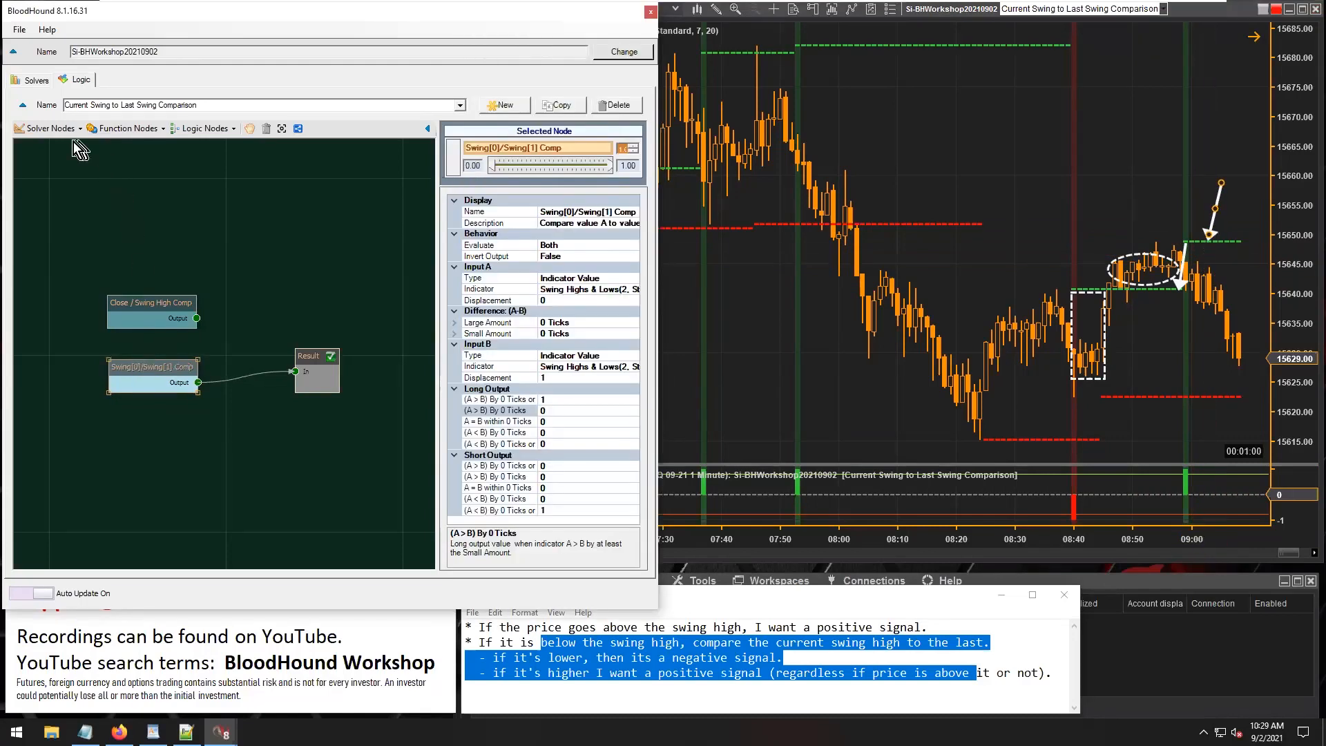
# Add a Toggle function node and connect it between Swing[0]/Swing[1] Comp and Result.
pyautogui.click(60, 134)
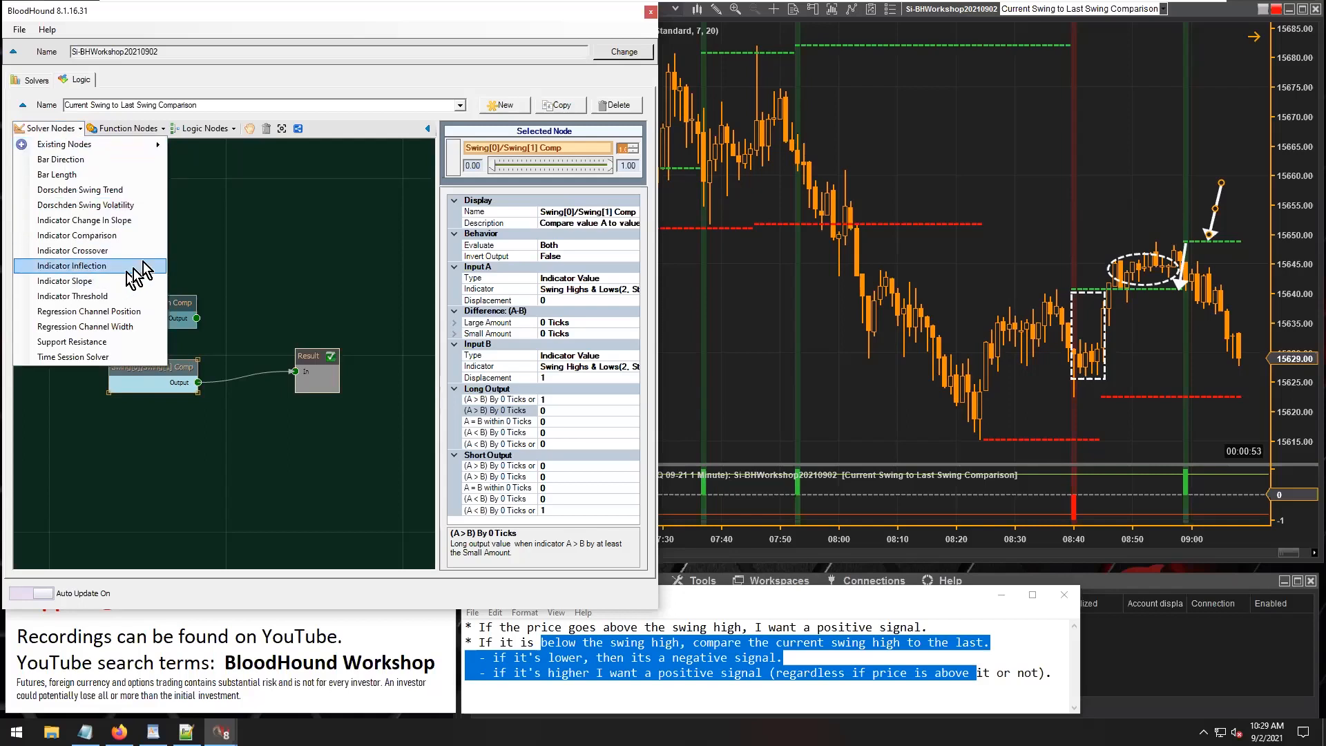
pyautogui.click(199, 232)
pyautogui.moveTo(145, 373); pyautogui.dragTo(113, 392)
pyautogui.click(144, 128)
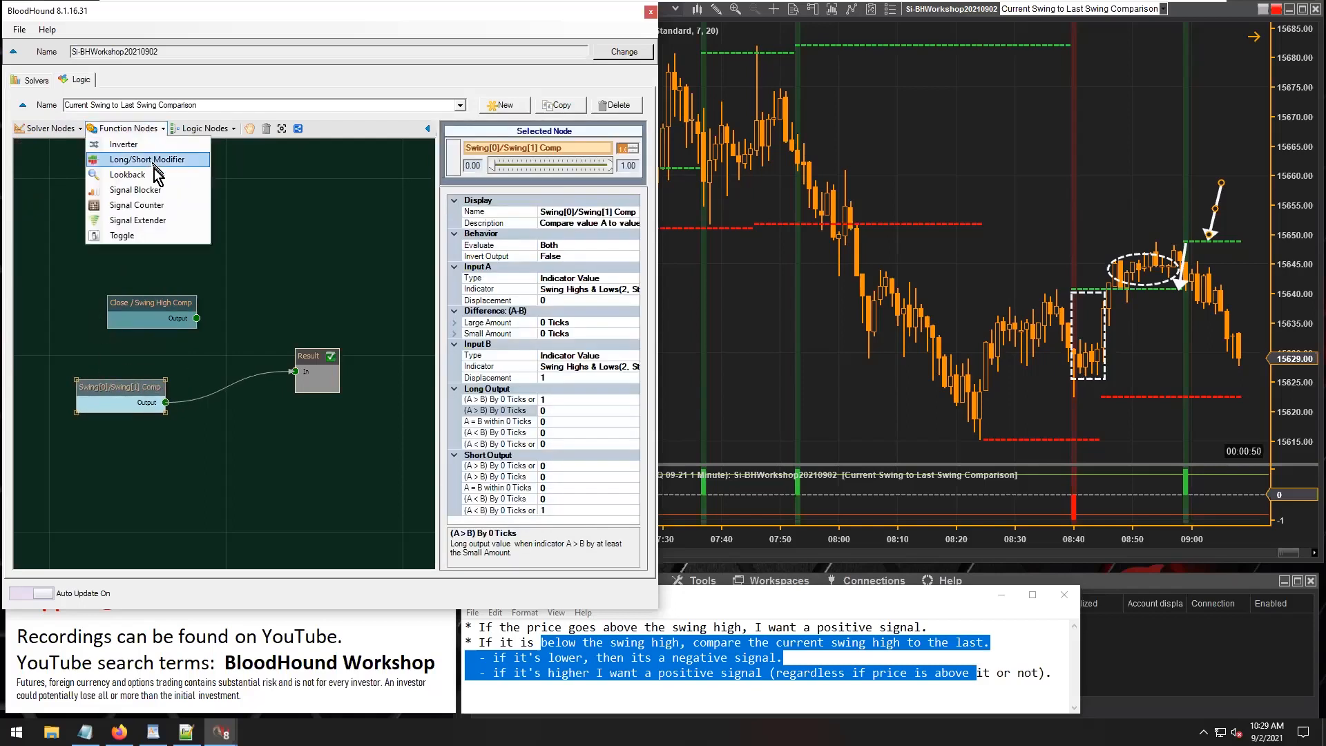
pyautogui.click(144, 235)
pyautogui.click(202, 403)
pyautogui.moveTo(199, 406); pyautogui.dragTo(207, 412)
pyautogui.moveTo(265, 413); pyautogui.dragTo(295, 372)
# Circle the drop between the two swing high lines near 07:05 on the earlier chart, and delete the ellipse.
pyautogui.moveTo(742, 345); pyautogui.dragTo(977, 345)
pyautogui.moveTo(756, 345); pyautogui.dragTo(922, 345)
pyautogui.moveTo(940, 541); pyautogui.dragTo(915, 541)
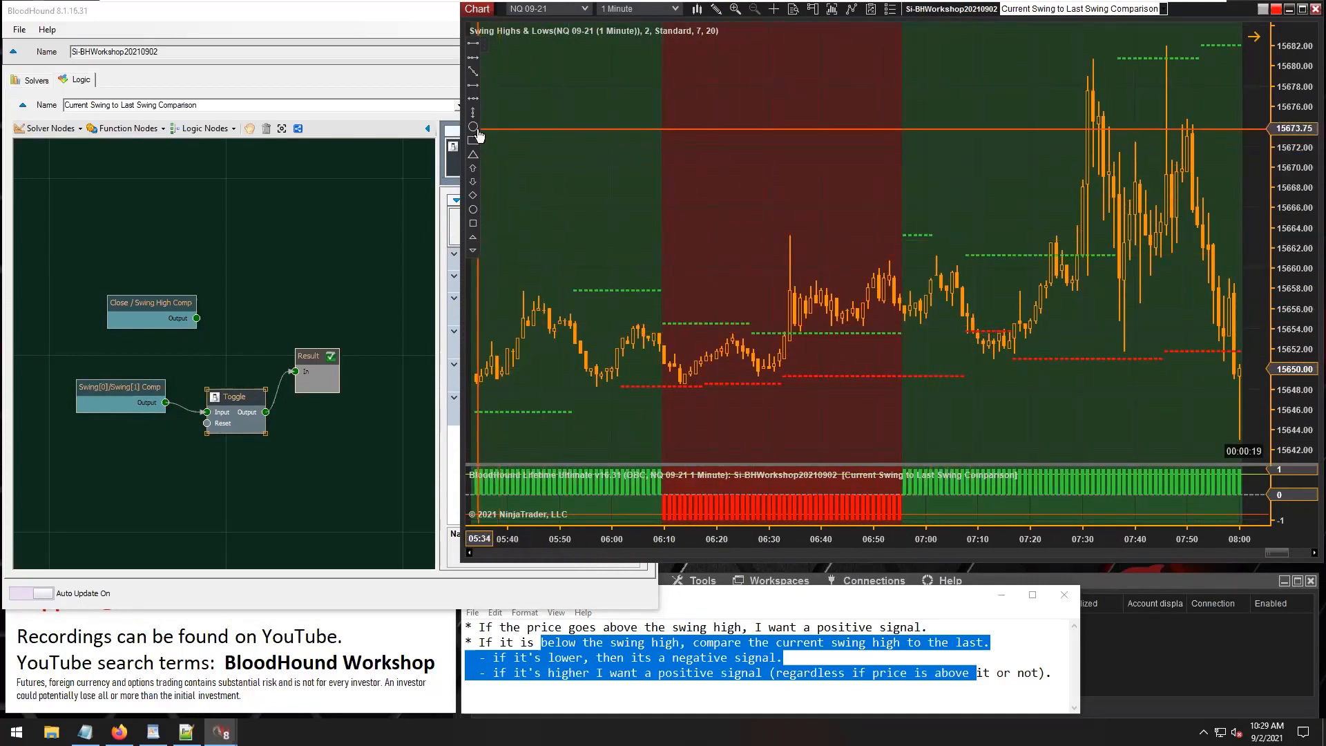
pyautogui.click(926, 225)
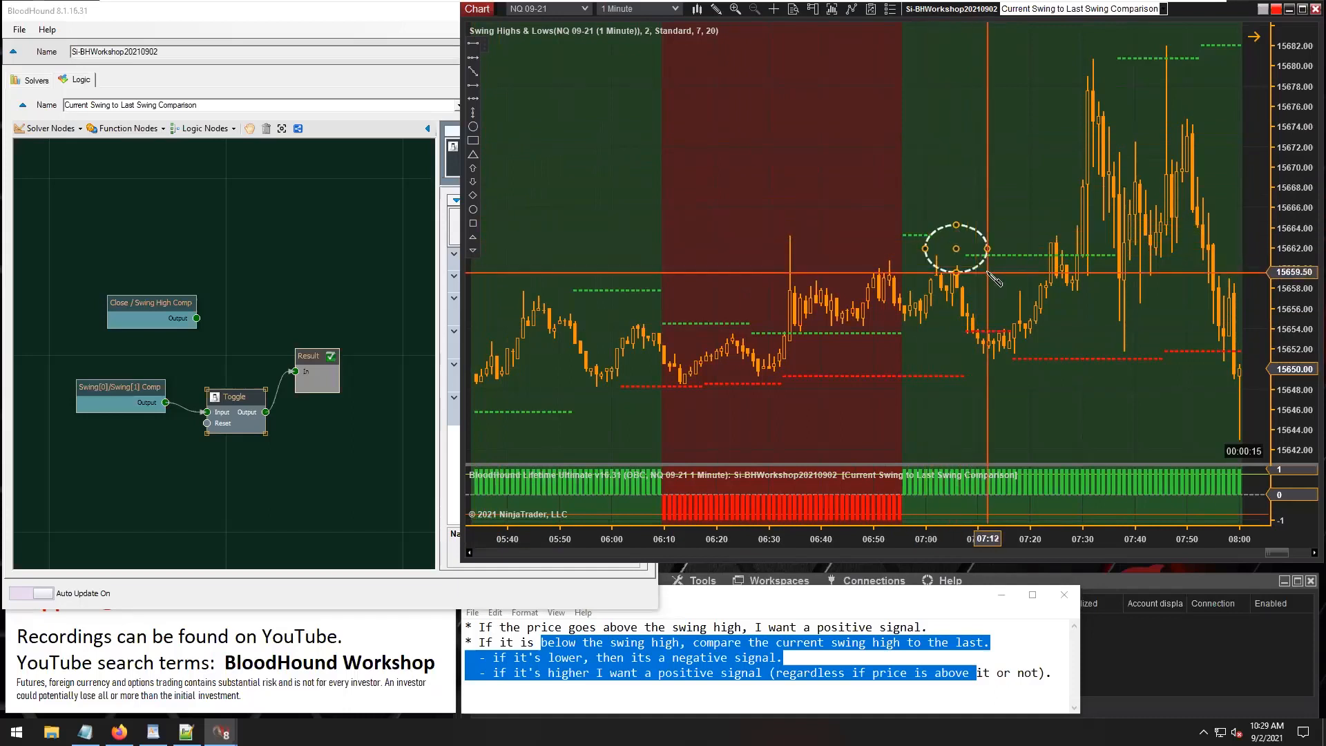
pyautogui.click(979, 263)
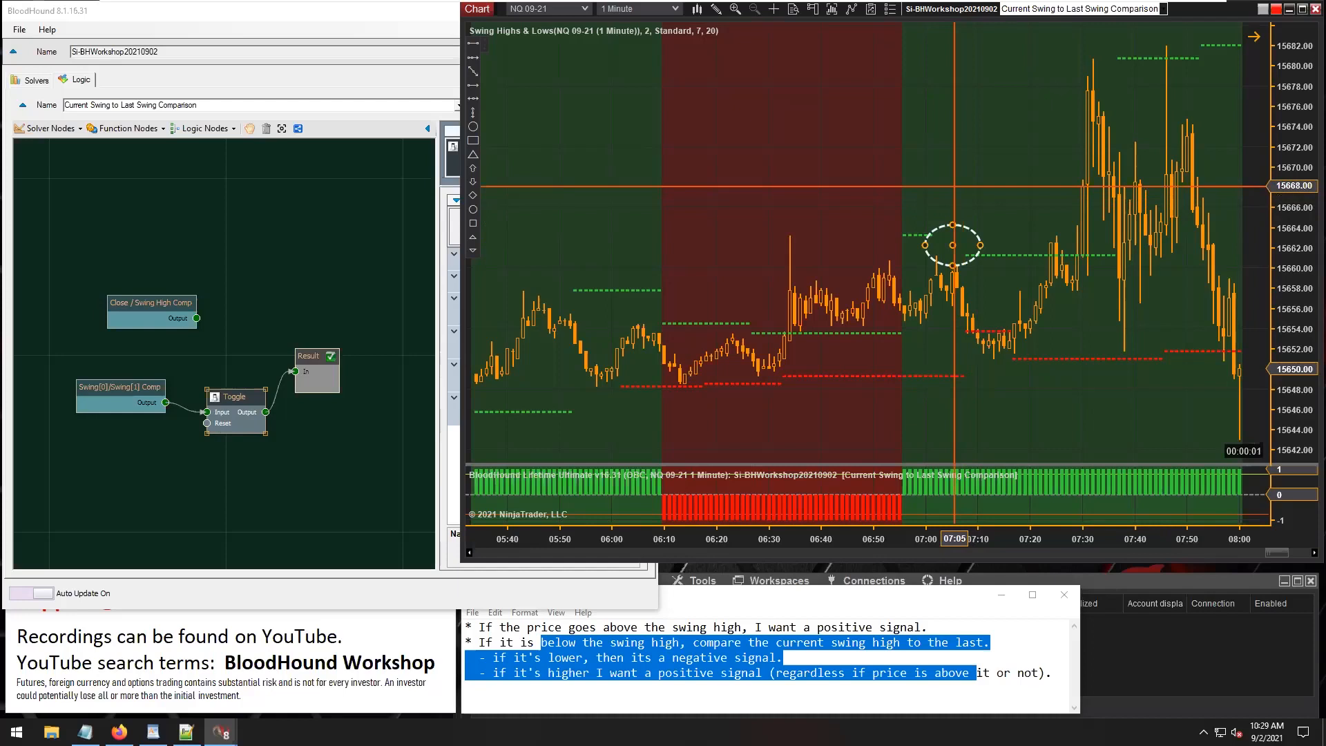
pyautogui.press('Delete')
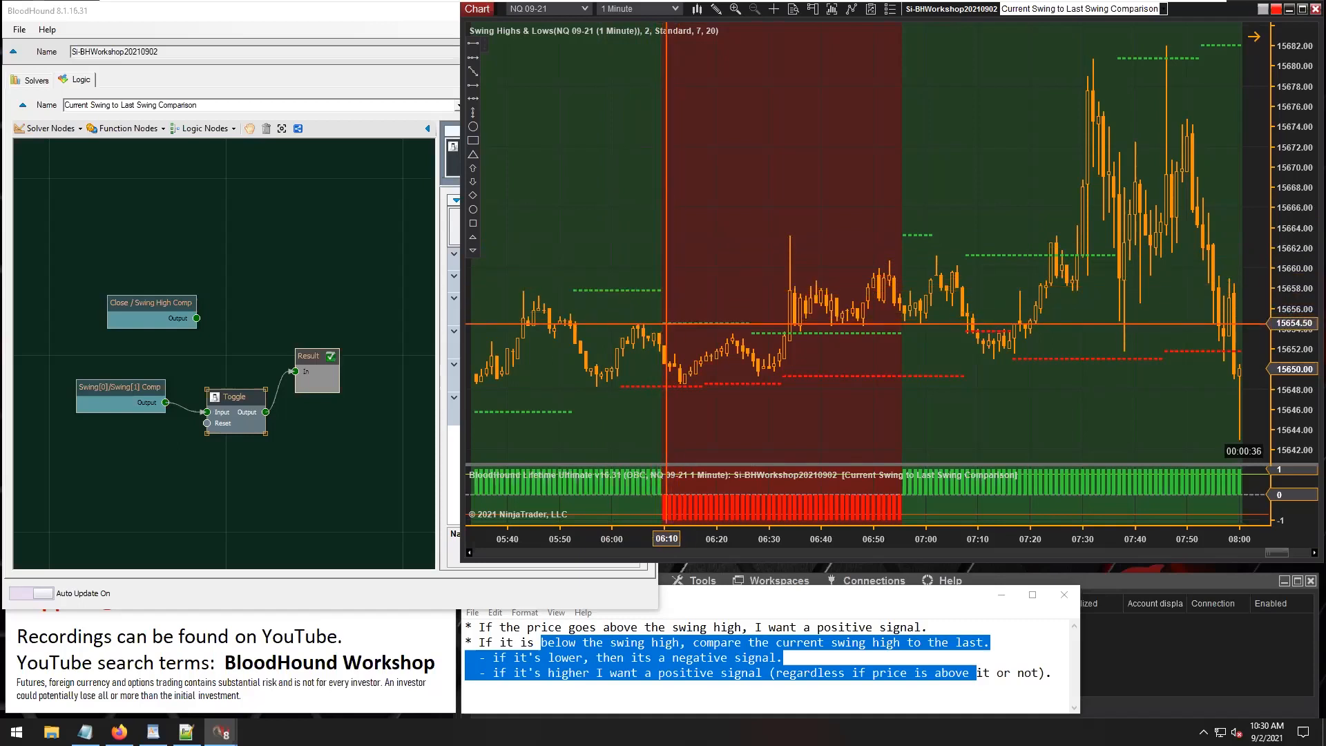
# Bypass the Toggle by connecting Swing[0]/Swing[1] Comp straight to Result, and reconnect the Toggle output to Result.
pyautogui.click(680, 510)
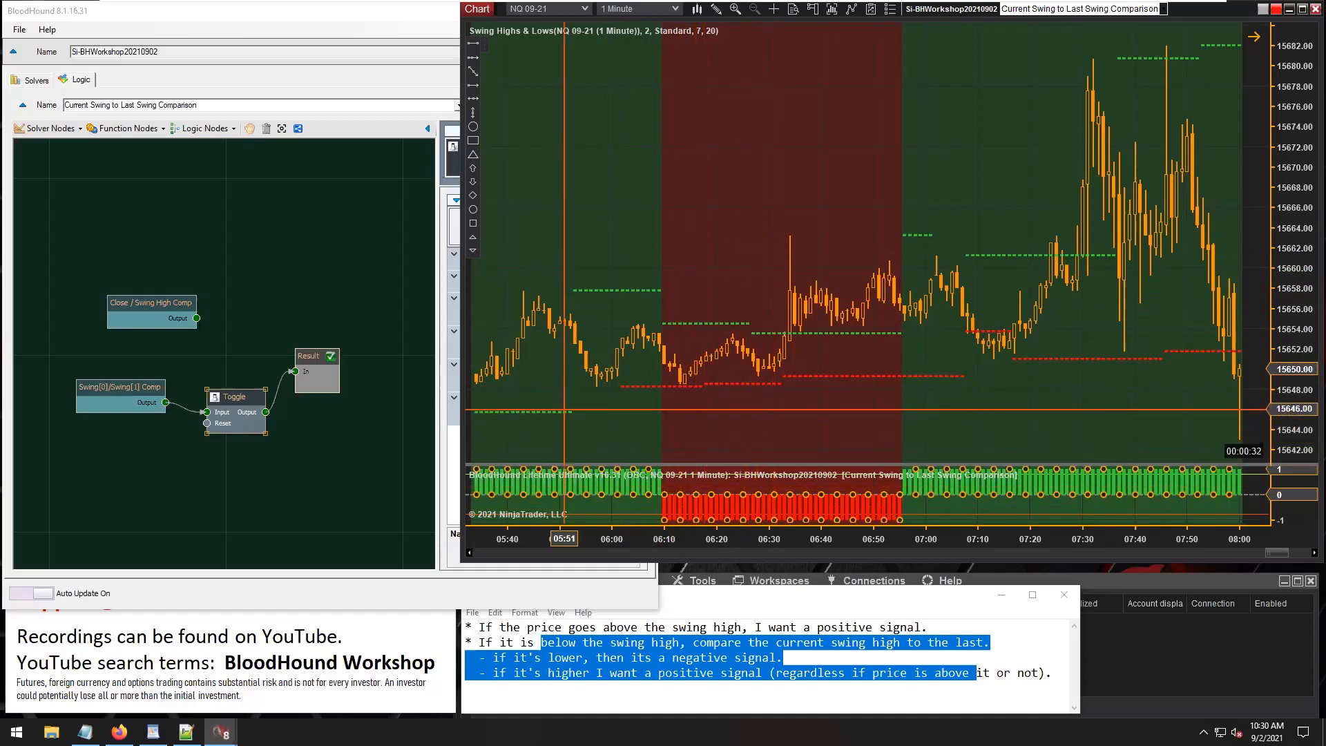
pyautogui.moveTo(231, 403); pyautogui.dragTo(205, 447)
pyautogui.moveTo(306, 365); pyautogui.dragTo(304, 367)
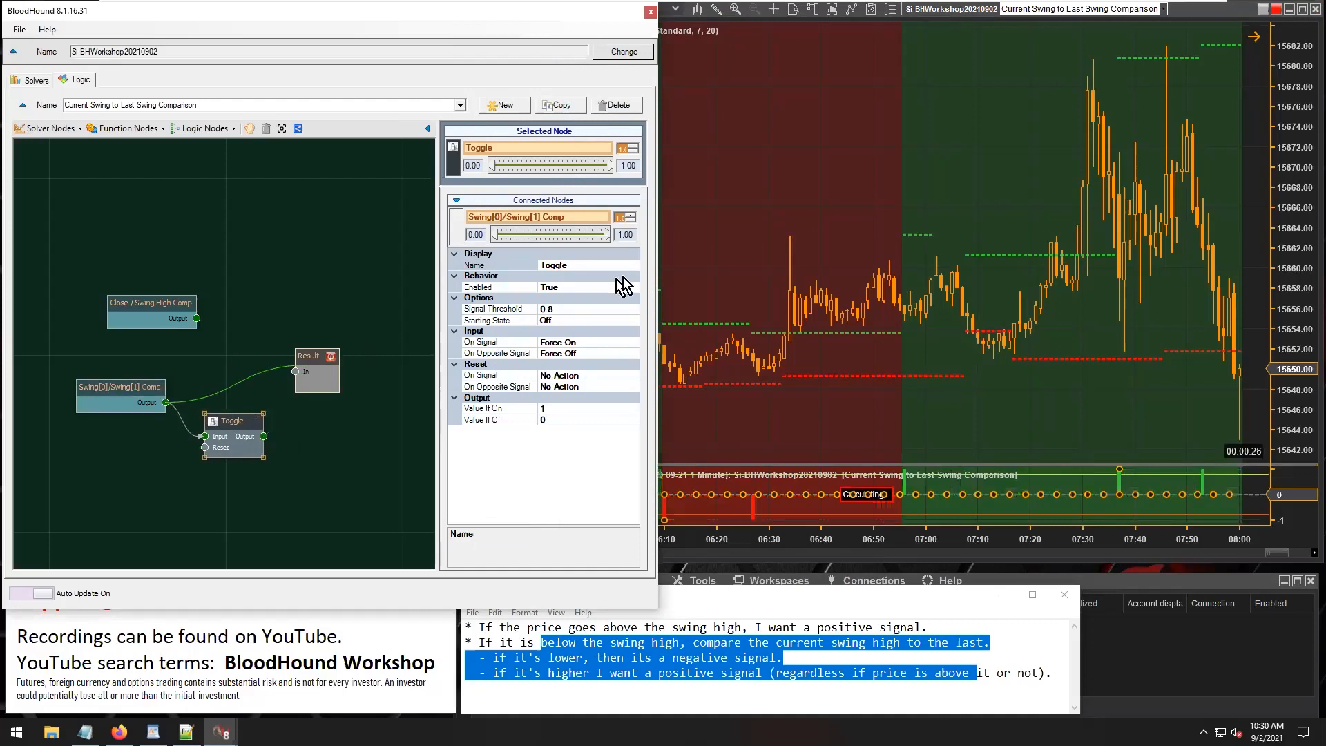
pyautogui.click(796, 260)
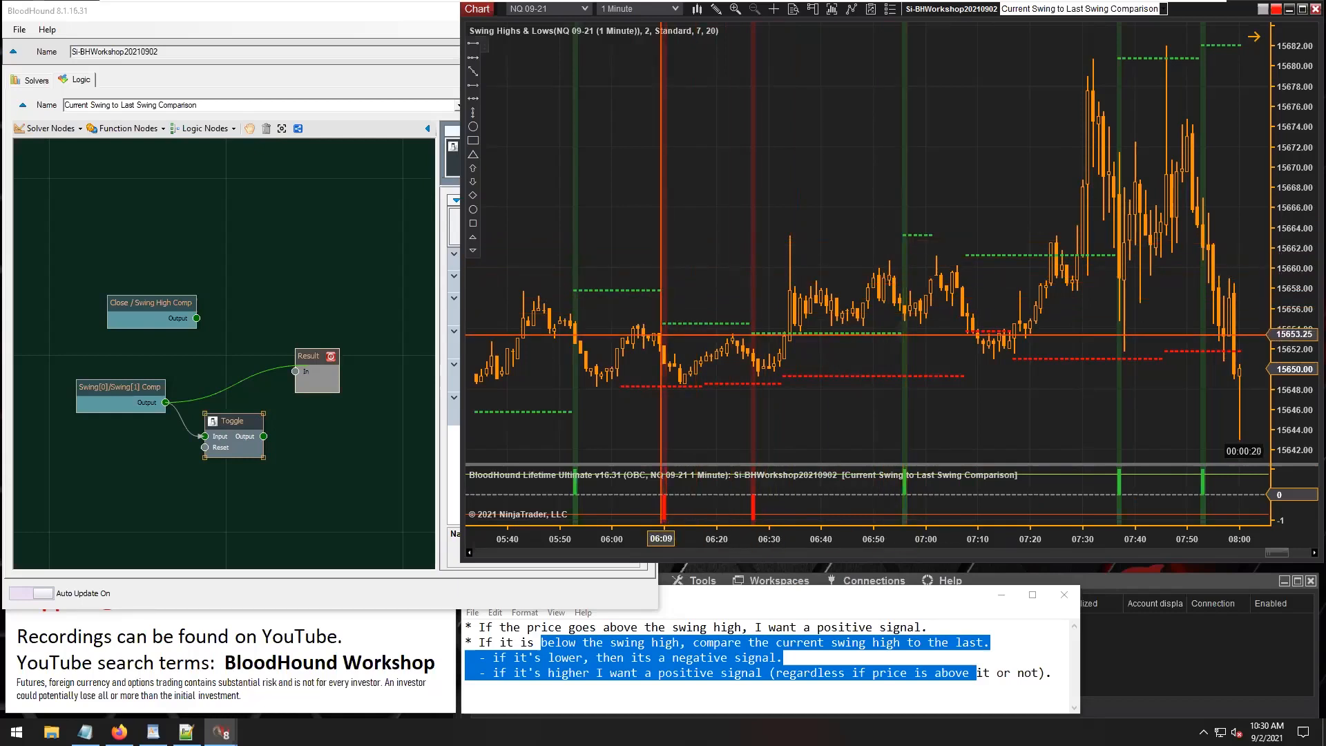
pyautogui.moveTo(267, 436); pyautogui.dragTo(296, 371)
pyautogui.click(1015, 156)
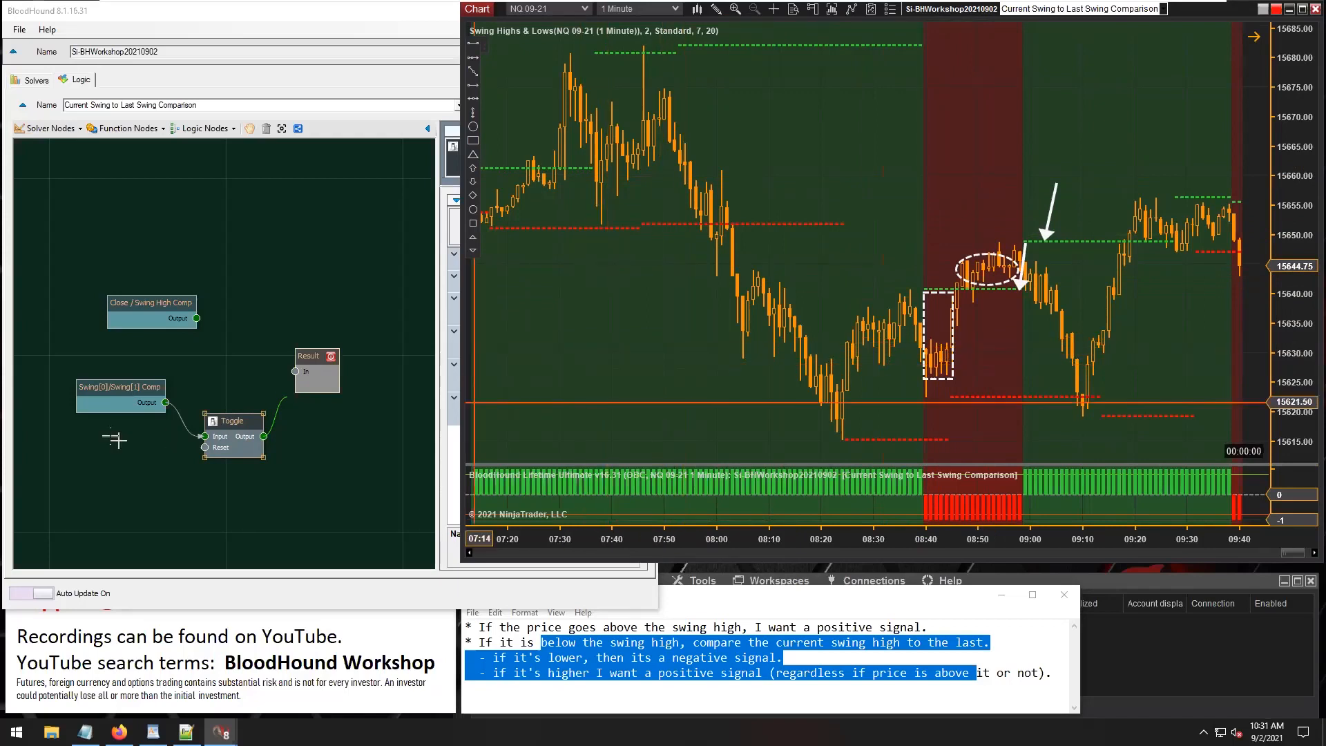
pyautogui.moveTo(221, 424); pyautogui.dragTo(217, 391)
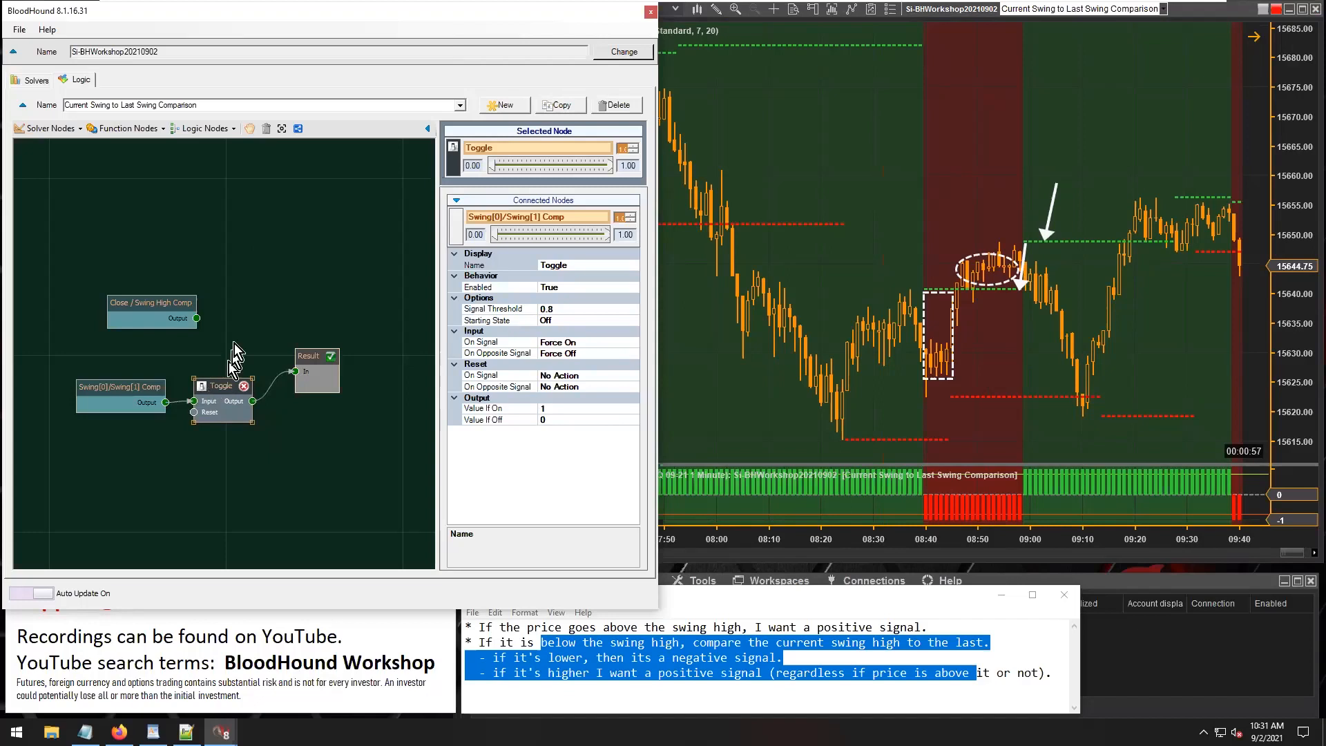
# Add an Indicator Threshold solver node below the Toggle and connect its output to Result.
pyautogui.click(64, 129)
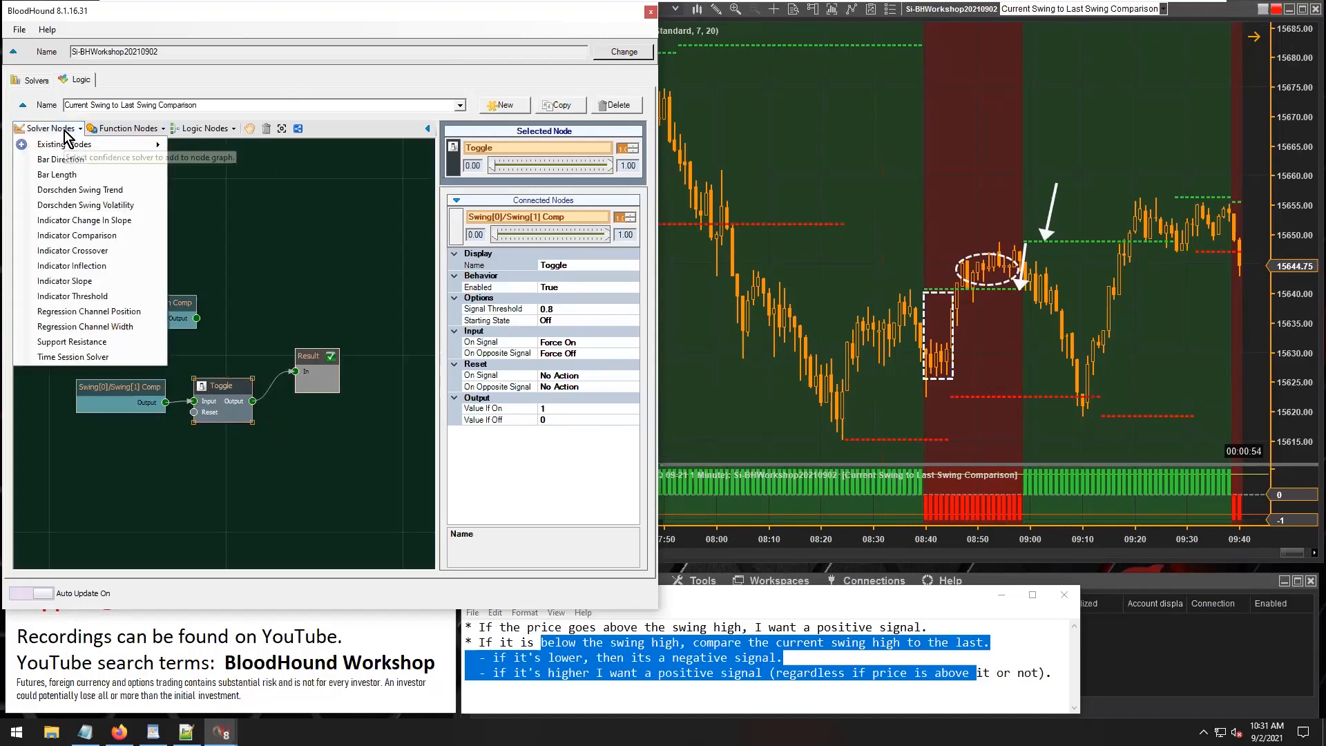
pyautogui.click(97, 303)
pyautogui.moveTo(246, 367); pyautogui.dragTo(194, 461)
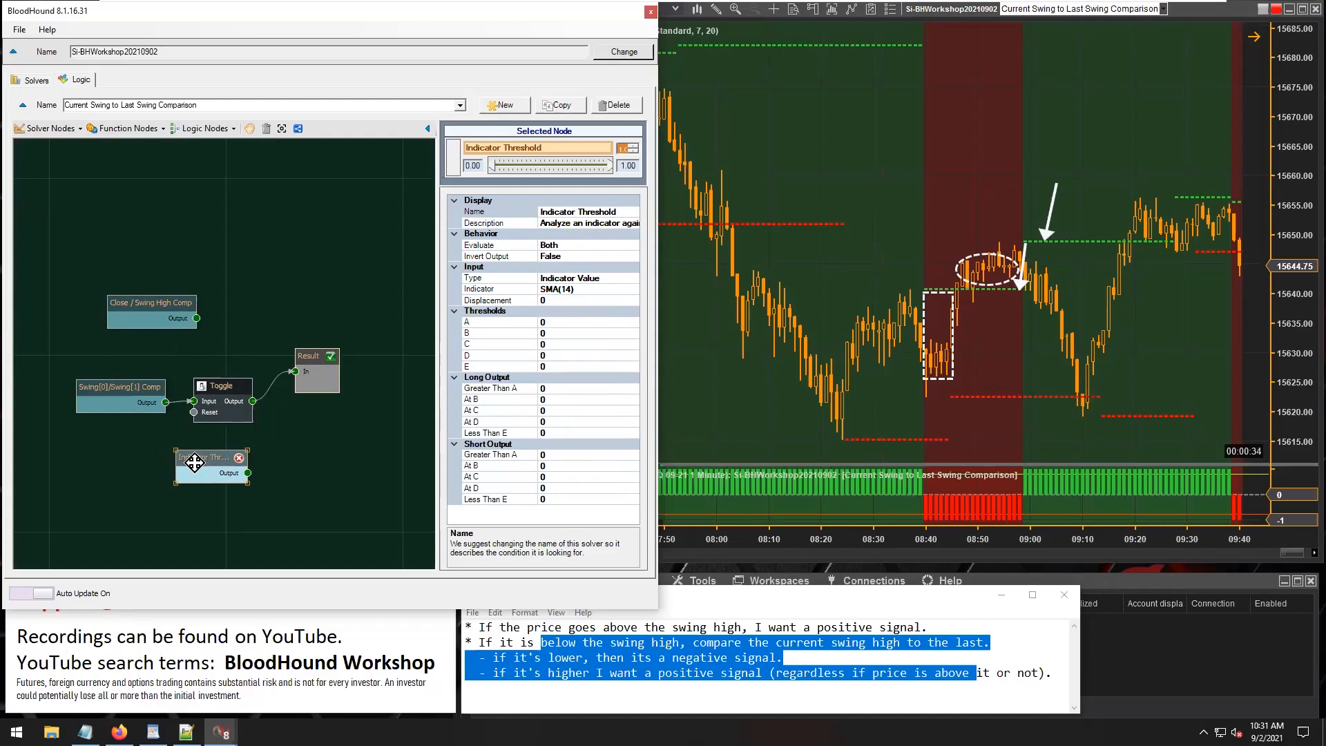
pyautogui.moveTo(248, 473)
pyautogui.mouseDown()
pyautogui.moveTo(295, 372)
pyautogui.moveTo(308, 407)
pyautogui.mouseUp()
pyautogui.moveTo(208, 460); pyautogui.dragTo(214, 455)
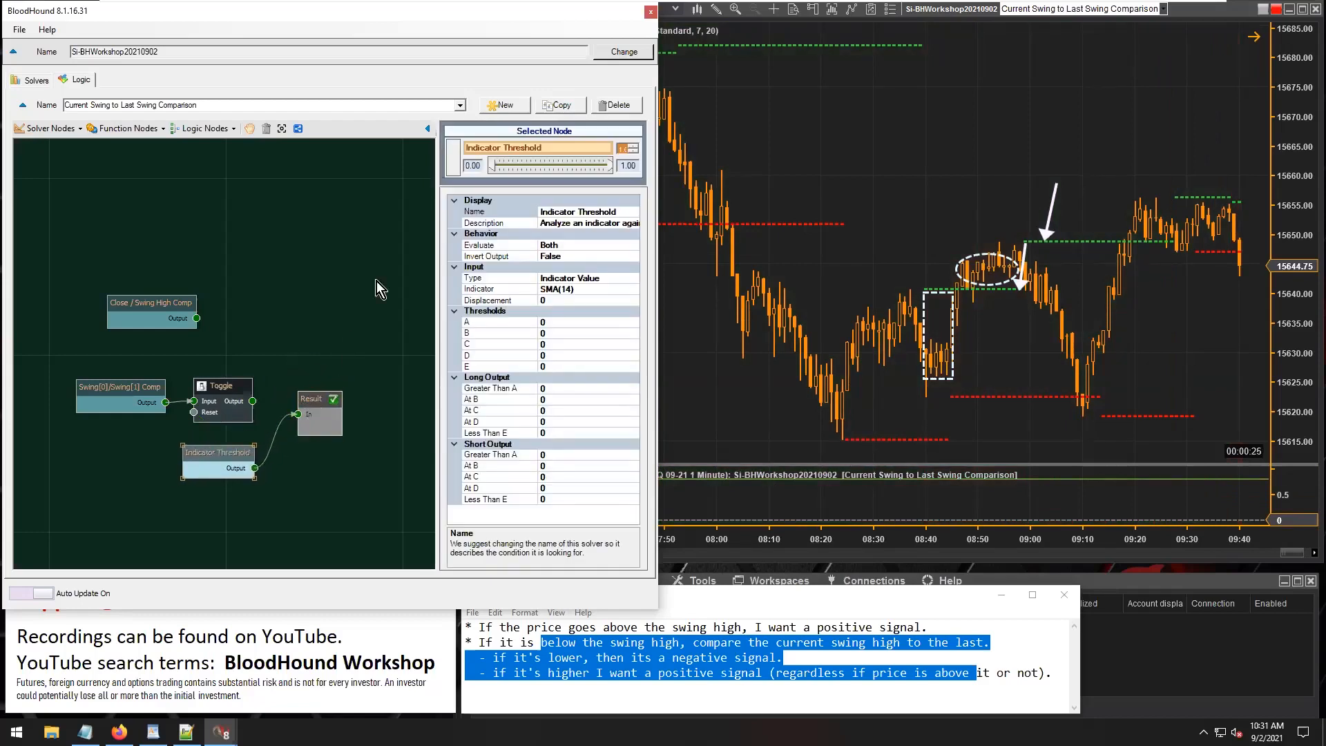
# Add a Dorschden Swing Trend solver node to the logic graph and open its trend type options.
pyautogui.click(559, 290)
pyautogui.click(78, 129)
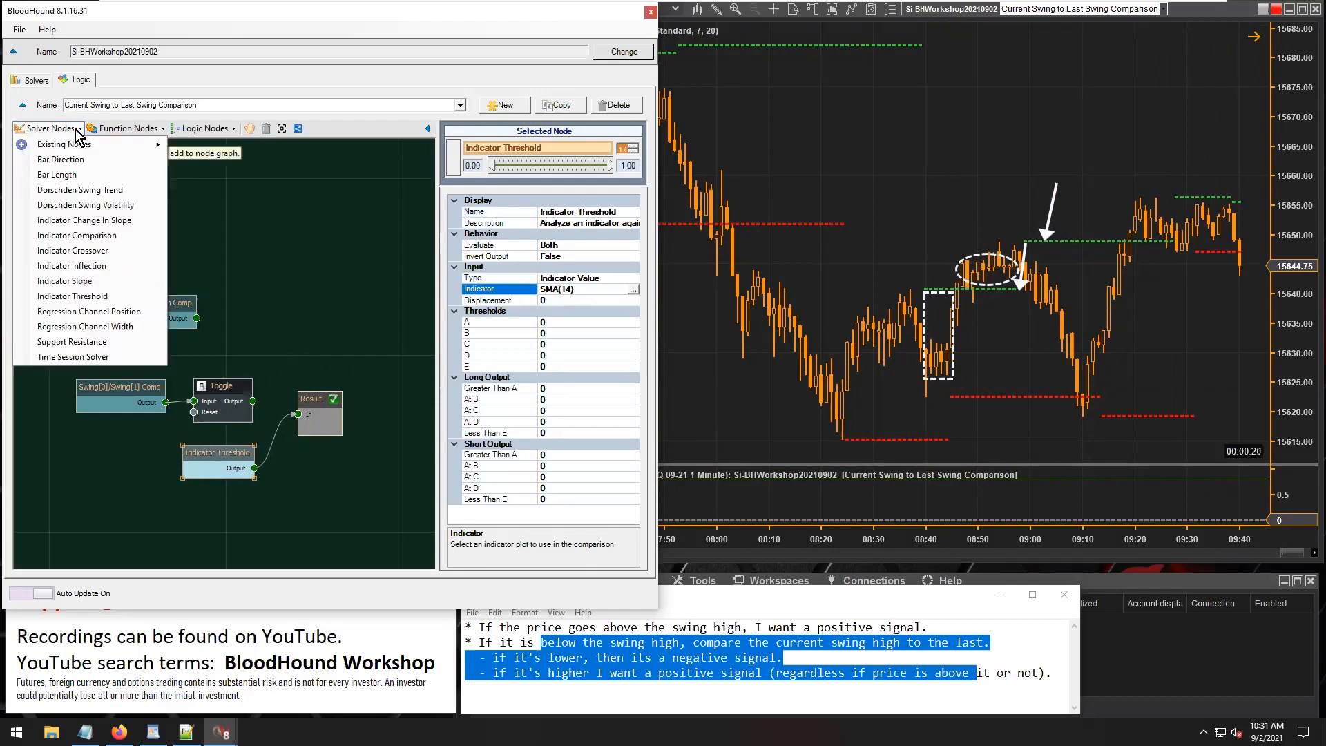
pyautogui.click(76, 190)
pyautogui.moveTo(247, 358); pyautogui.dragTo(276, 318)
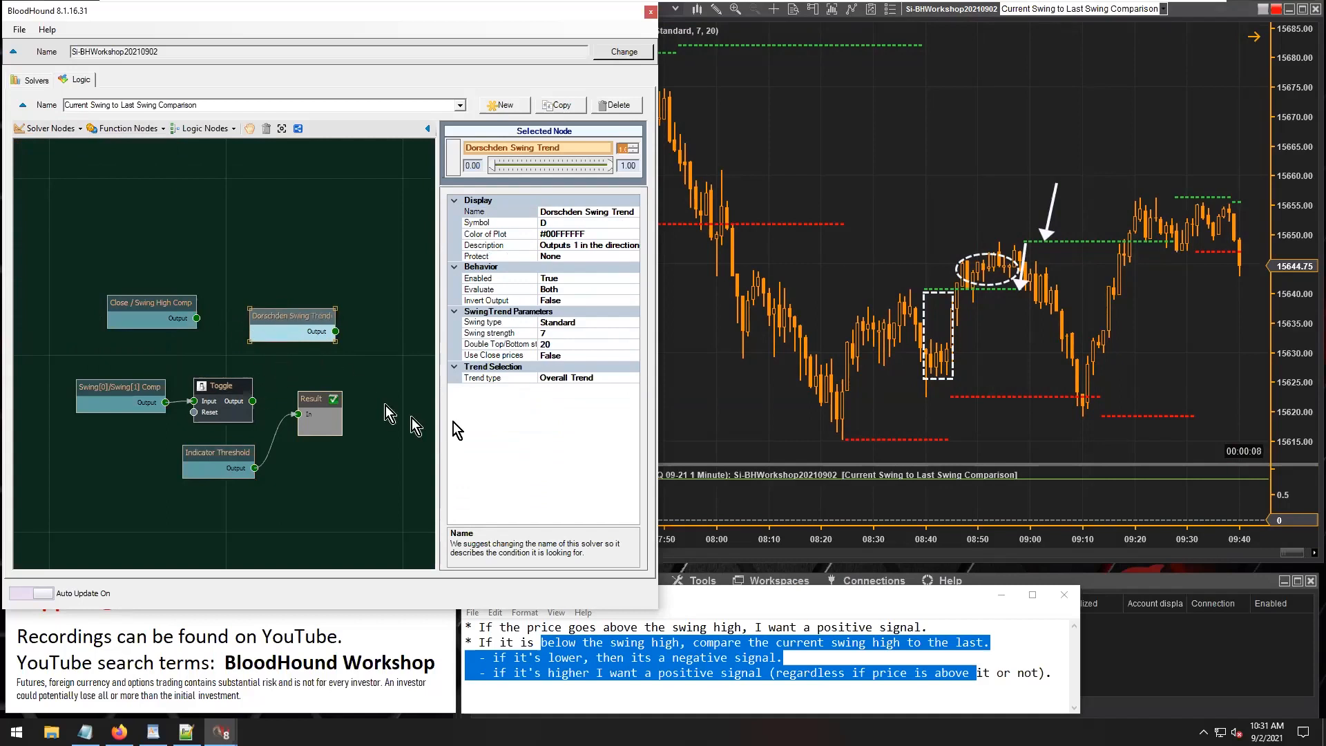
pyautogui.click(631, 380)
pyautogui.click(633, 379)
pyautogui.click(633, 380)
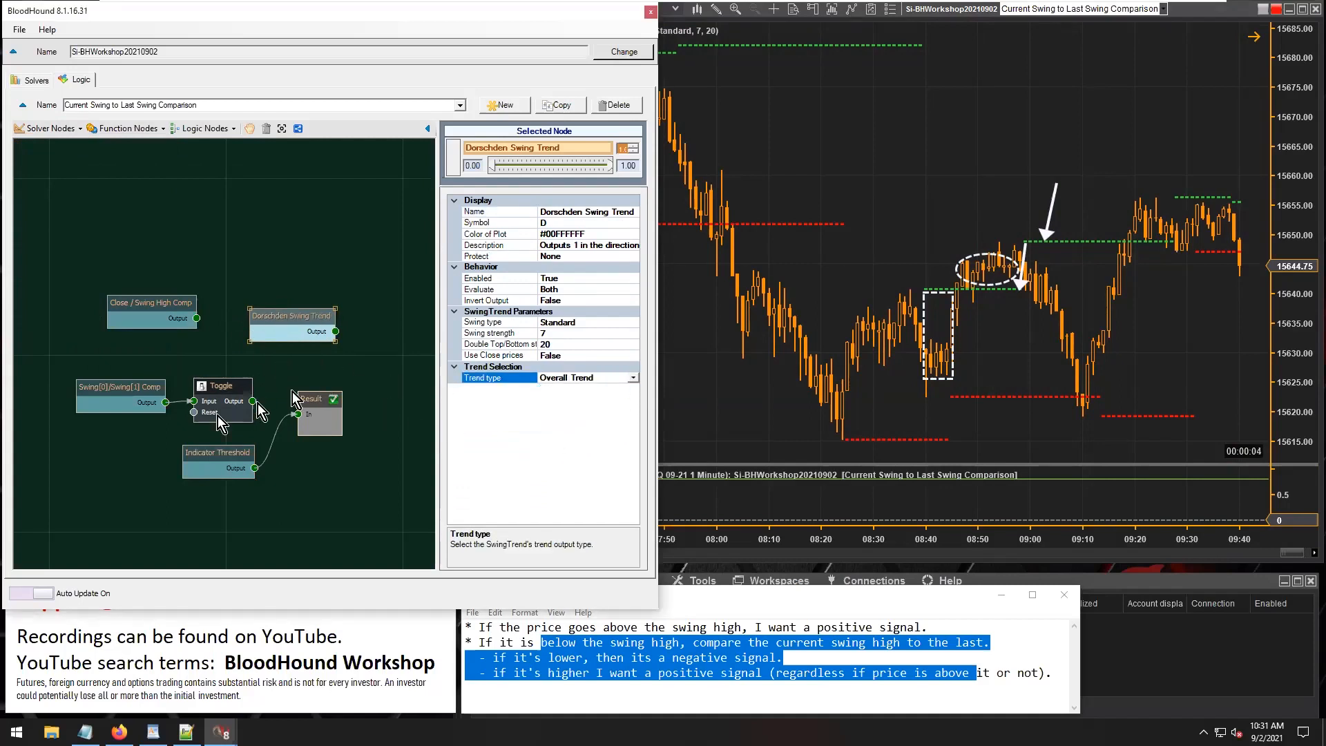
# Remove the Indicator Threshold node, put the Dorschden Swing Trend node in its place below the Toggle, and connect it to Result.
pyautogui.click(246, 453)
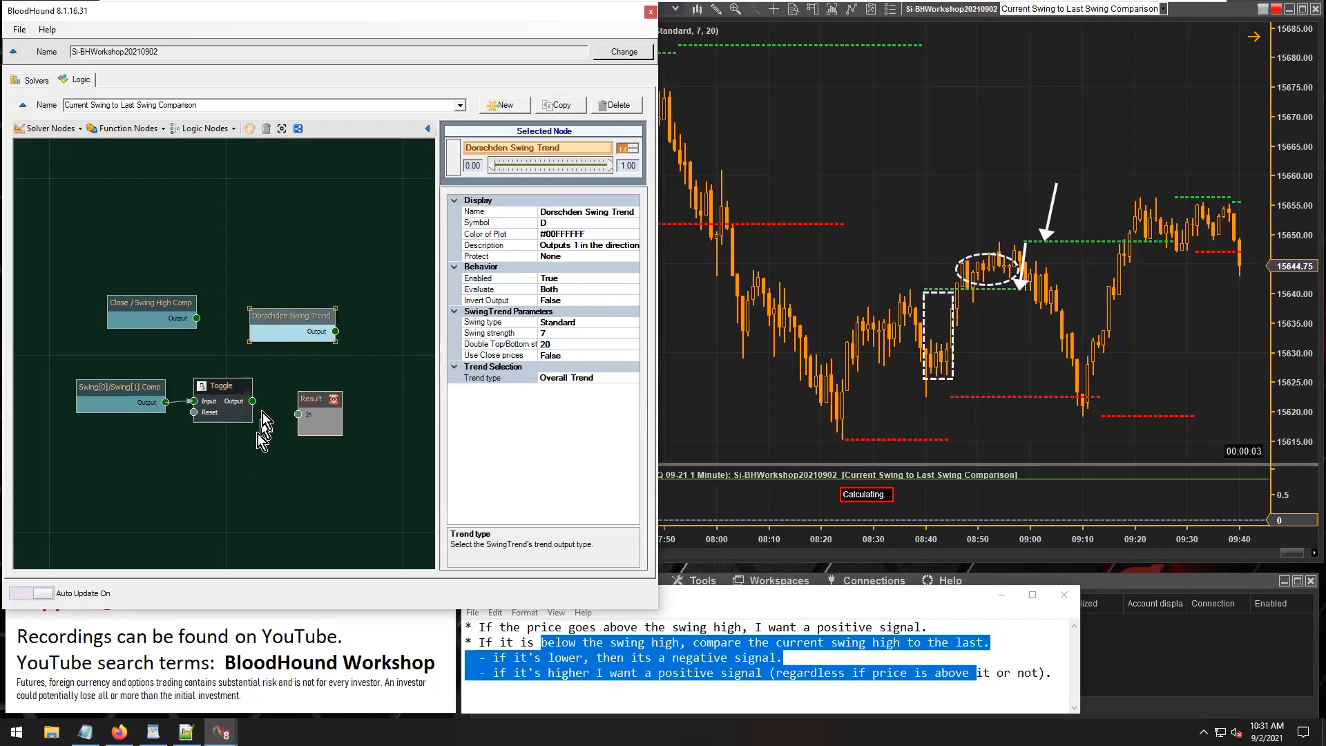
pyautogui.moveTo(277, 321); pyautogui.dragTo(189, 450)
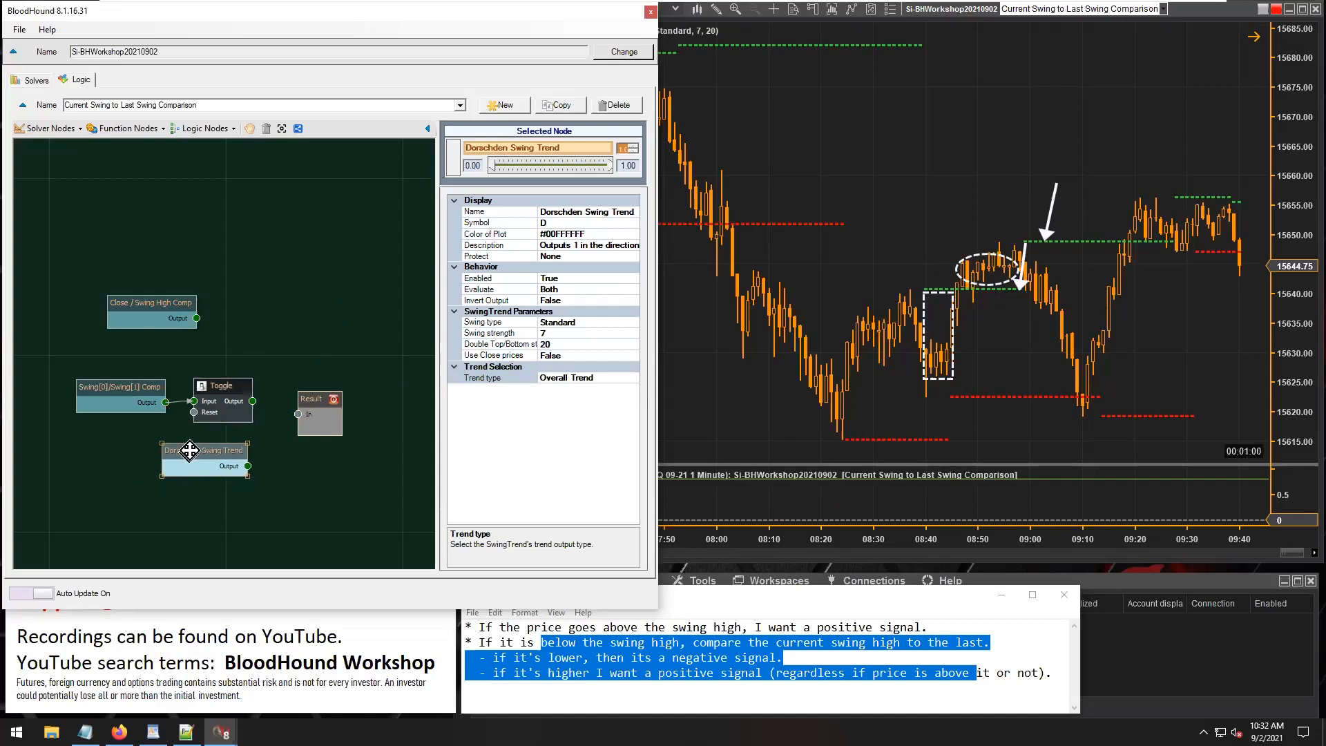
pyautogui.click(591, 211)
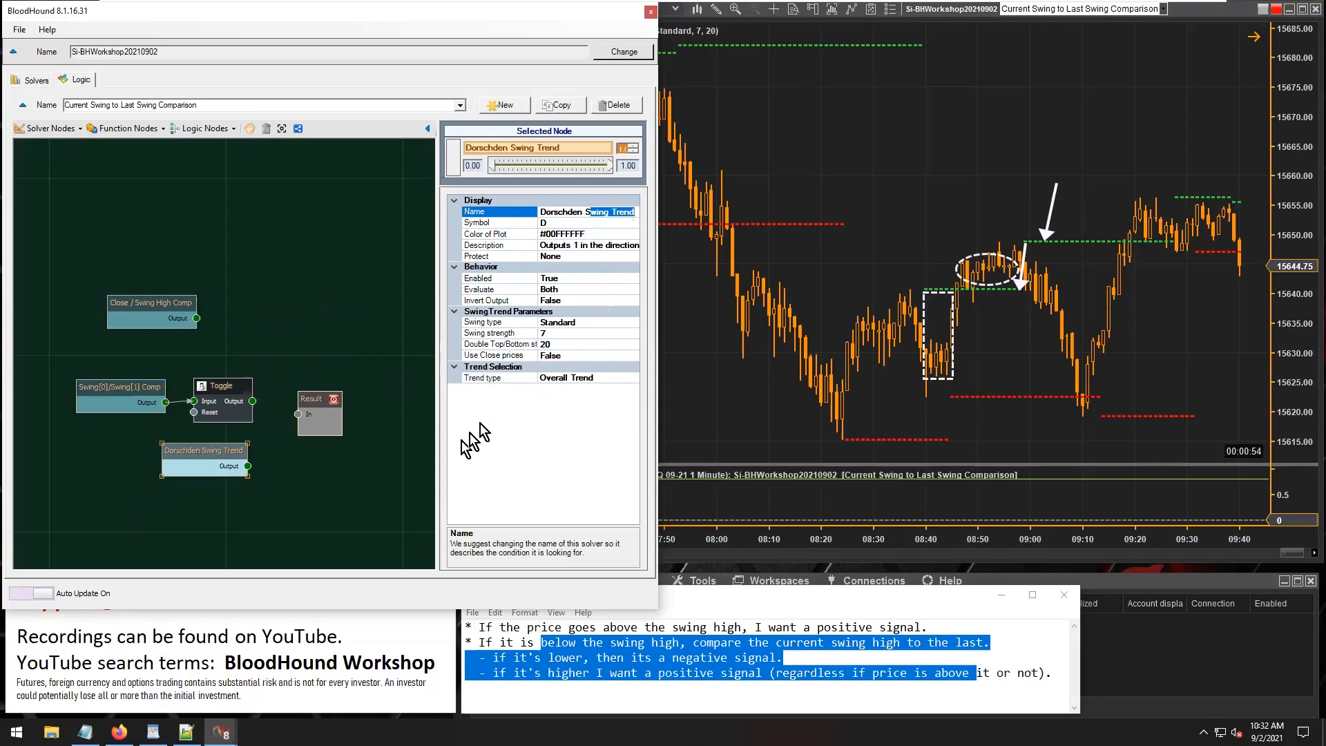
pyautogui.moveTo(247, 466); pyautogui.dragTo(298, 414)
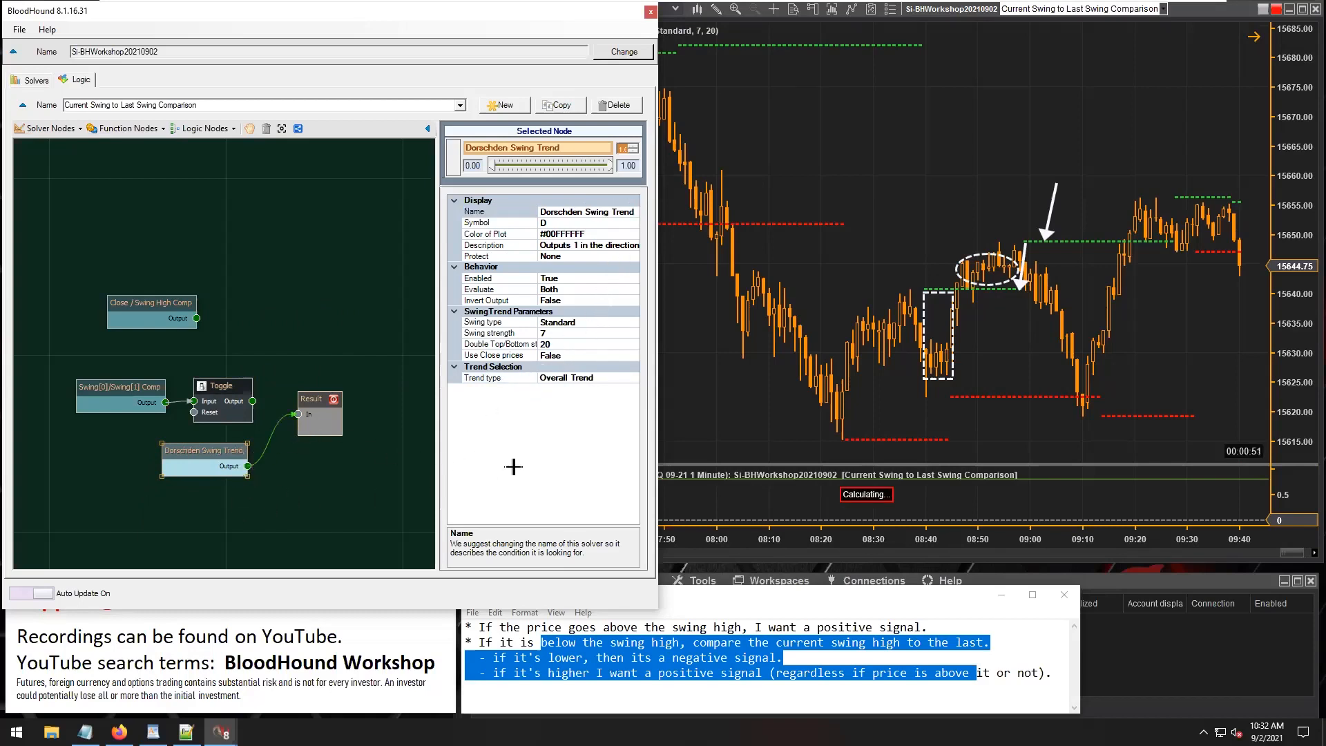
# Reload the chart and set the Dorschden Swing Trend node's trend type to Quick Trend.
pyautogui.click(596, 378)
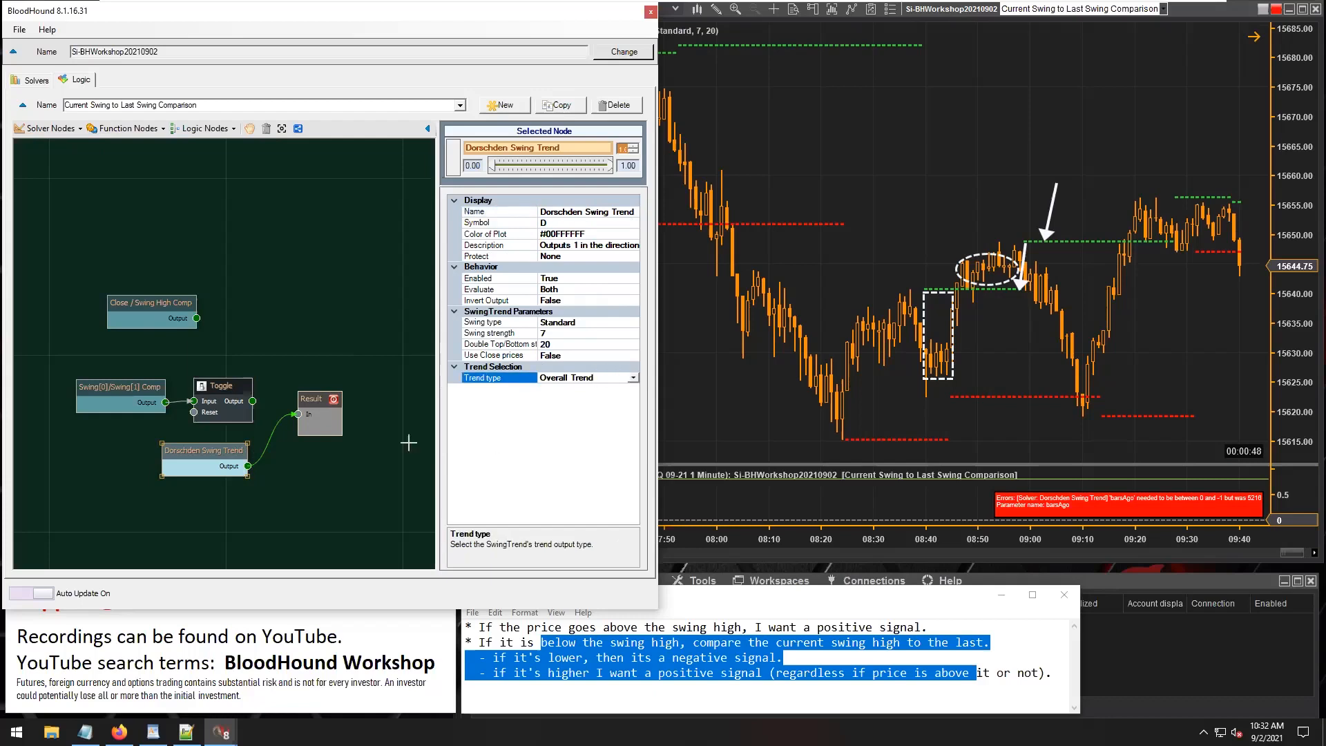
pyautogui.click(854, 253)
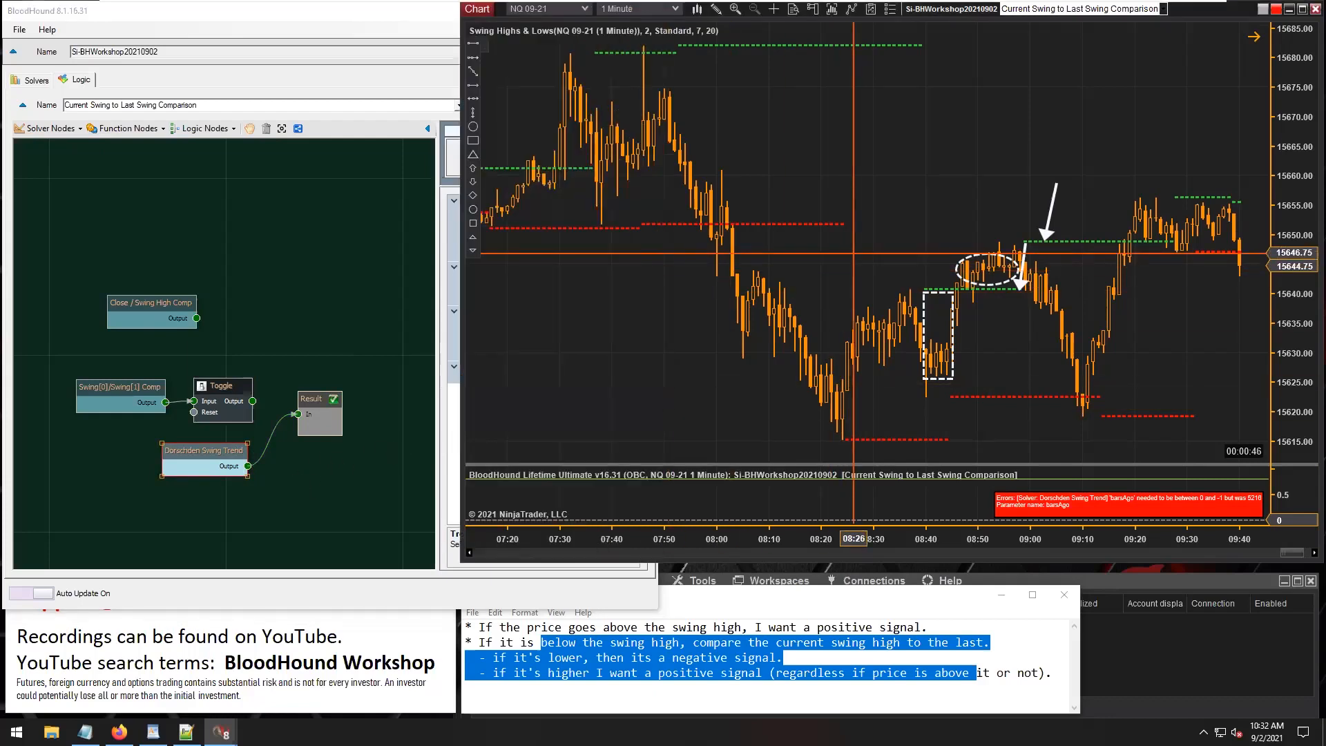
pyautogui.press('F5')
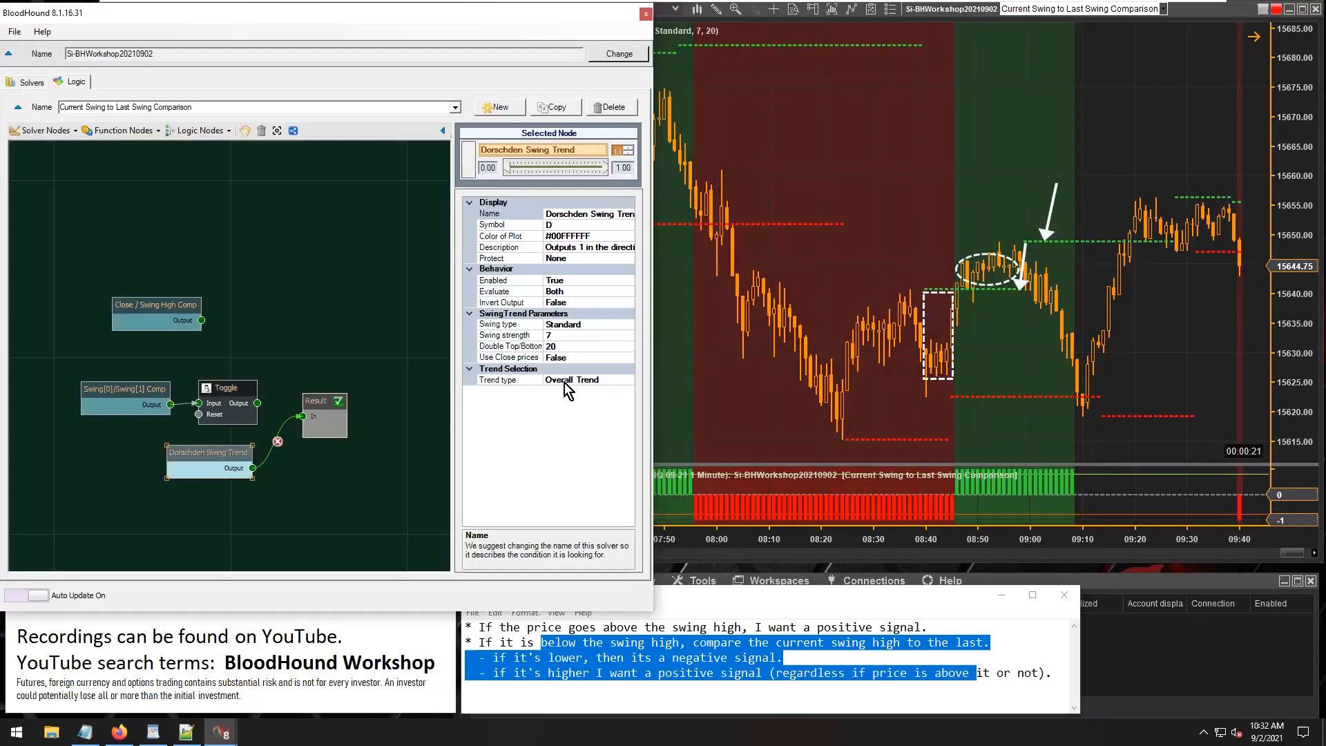
pyautogui.click(565, 382)
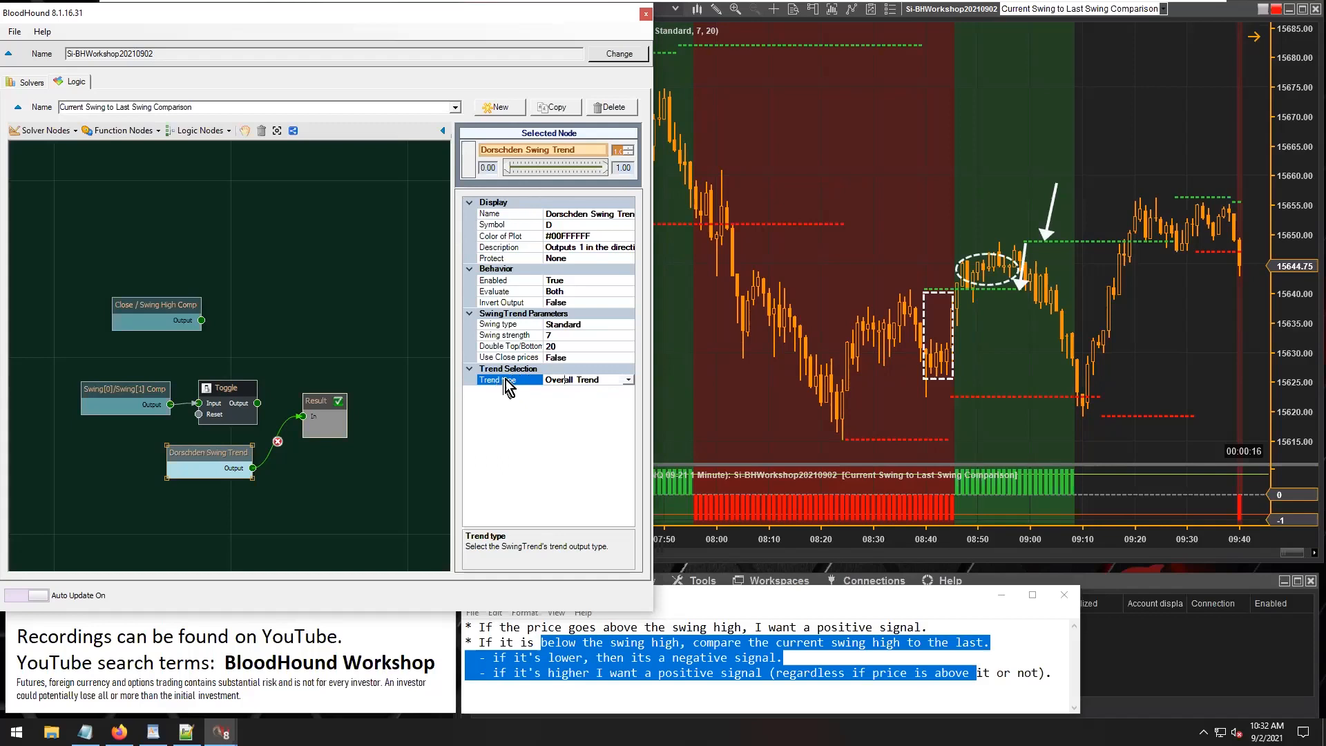
pyautogui.click(629, 381)
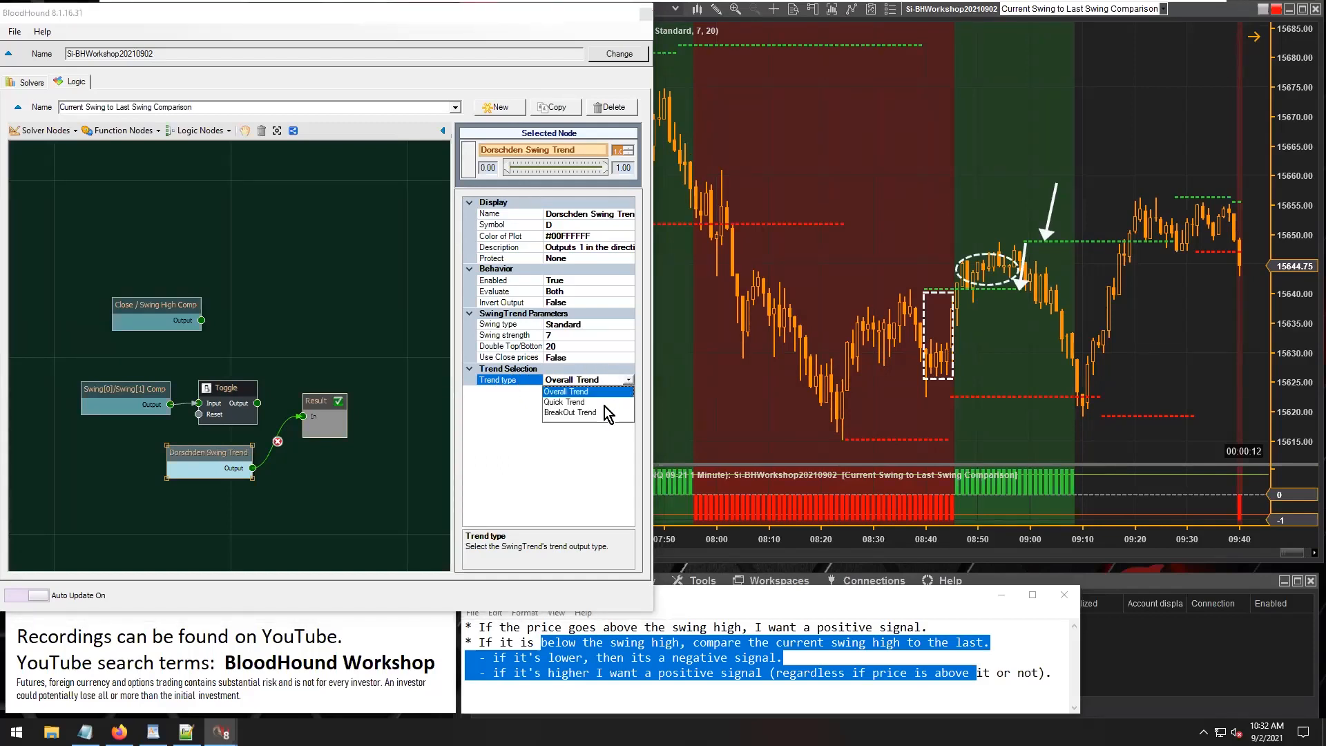
pyautogui.click(581, 403)
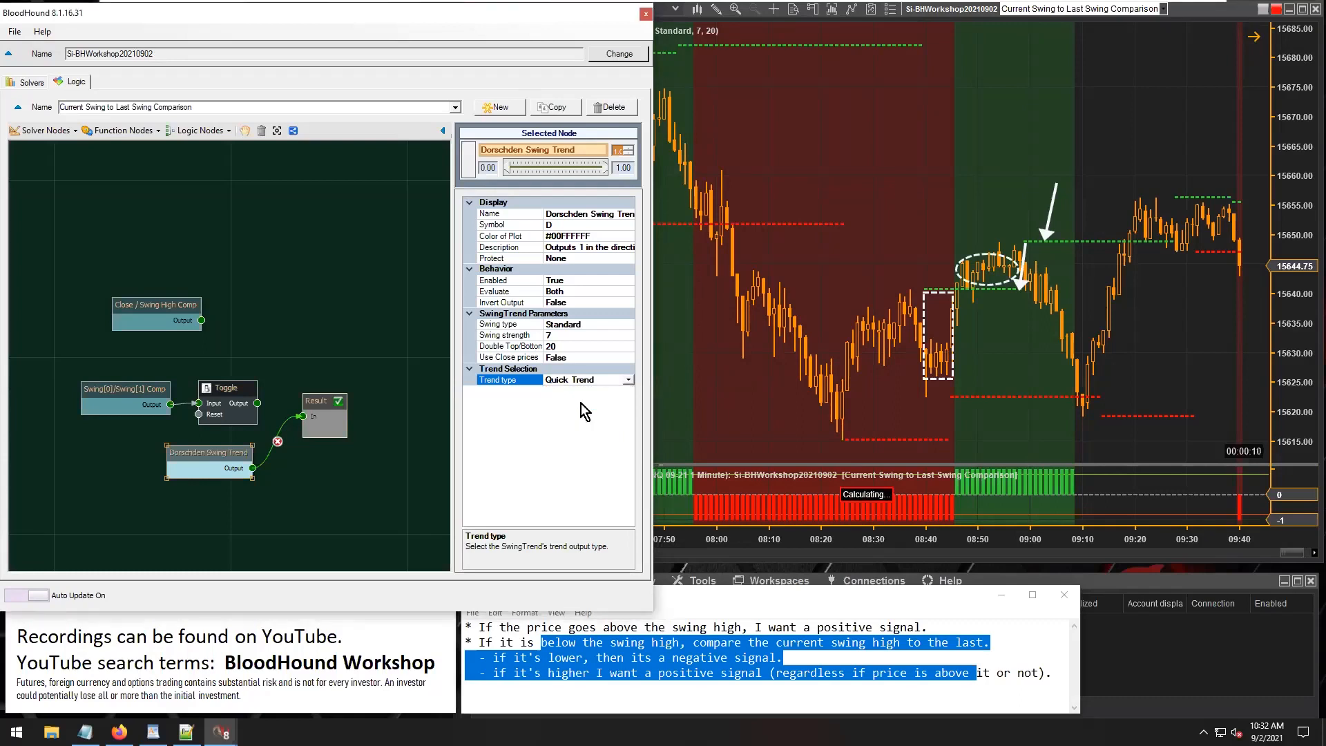
# Examine the Quick Trend signals on the chart and the node's trend type options against the swing high rule in the notes.
pyautogui.click(903, 253)
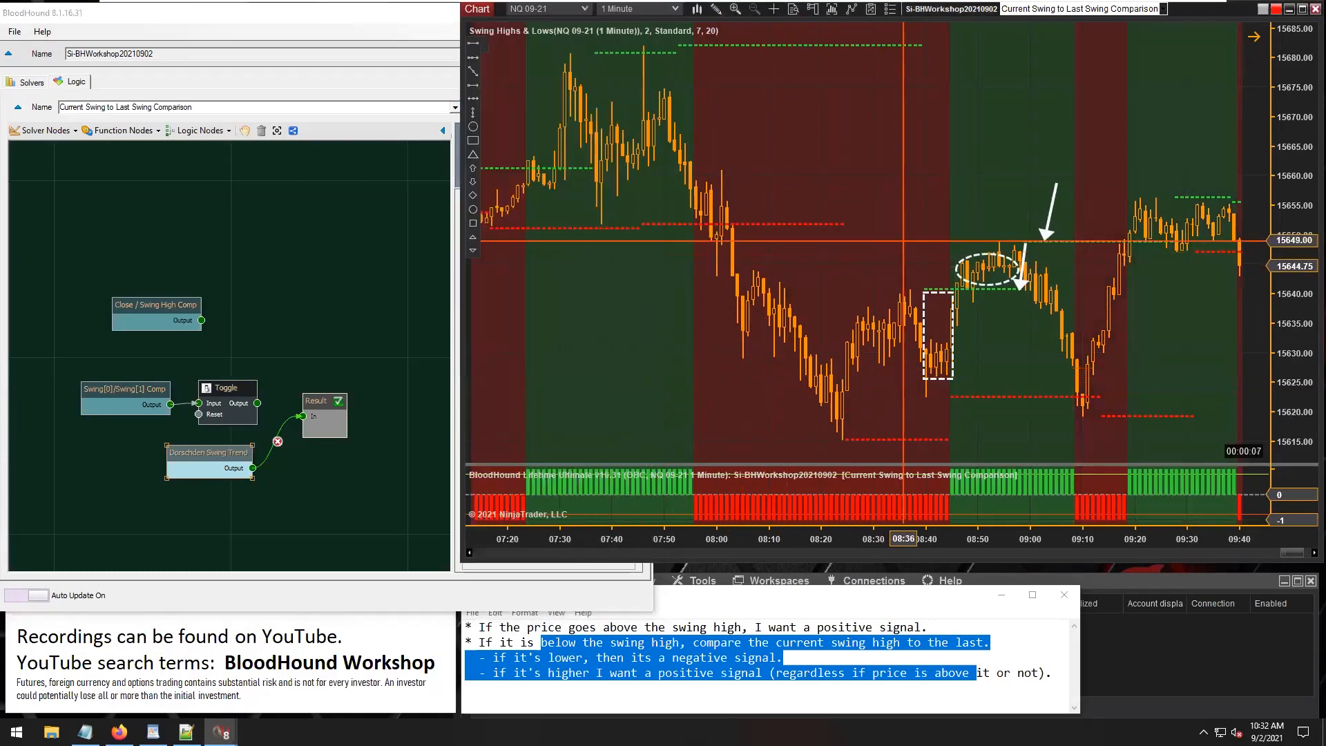
pyautogui.click(204, 453)
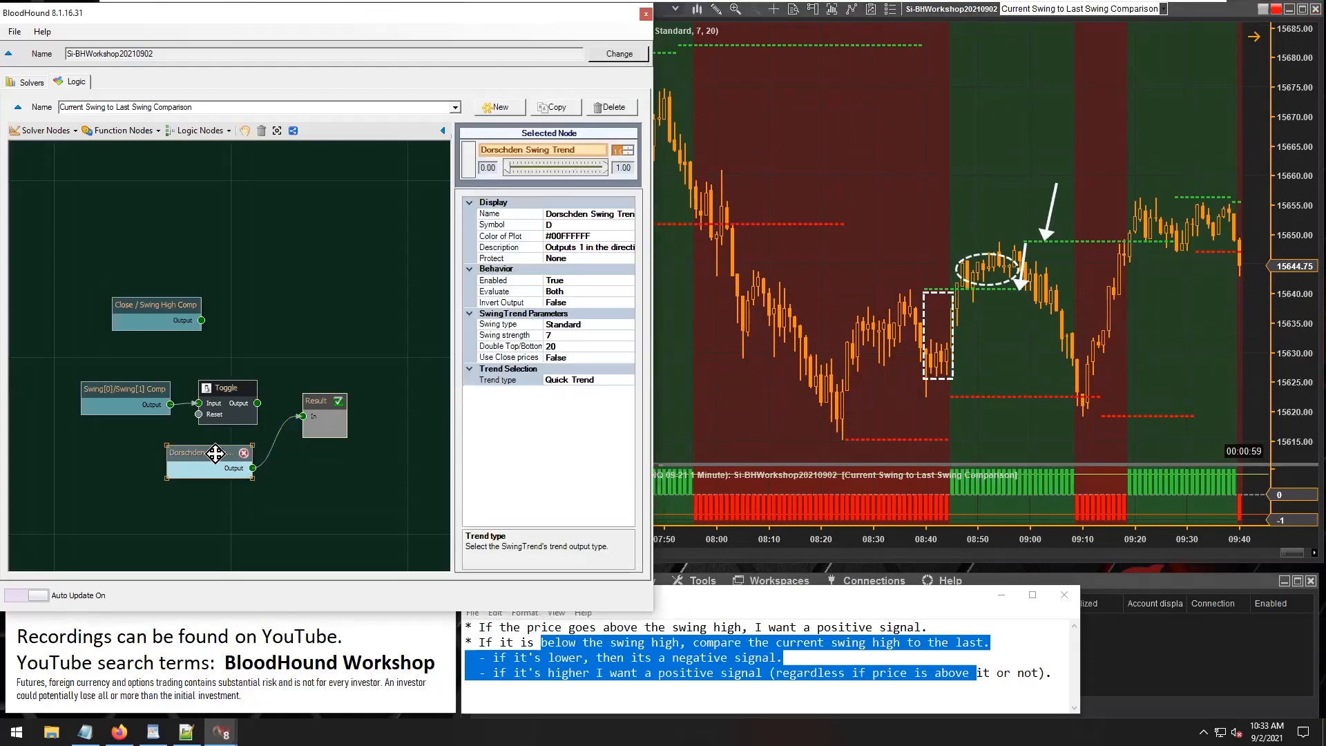
pyautogui.click(593, 214)
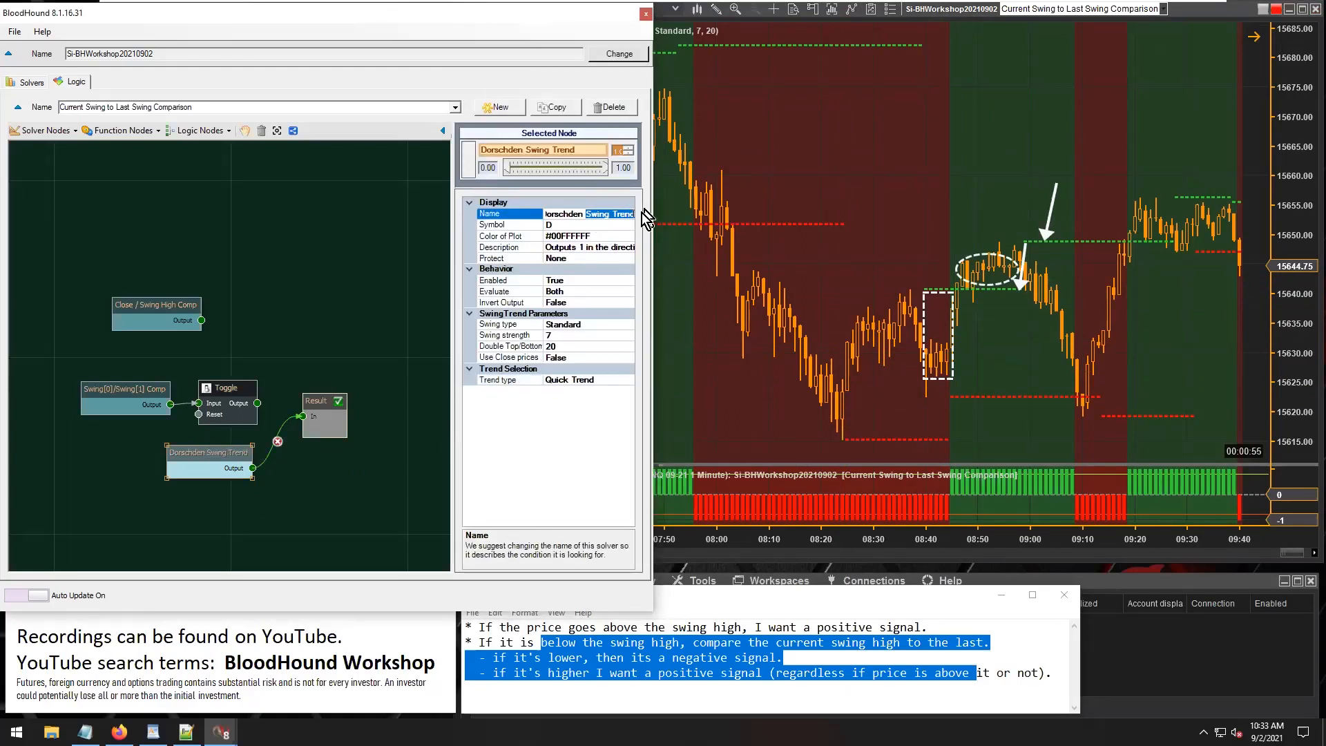
pyautogui.click(509, 382)
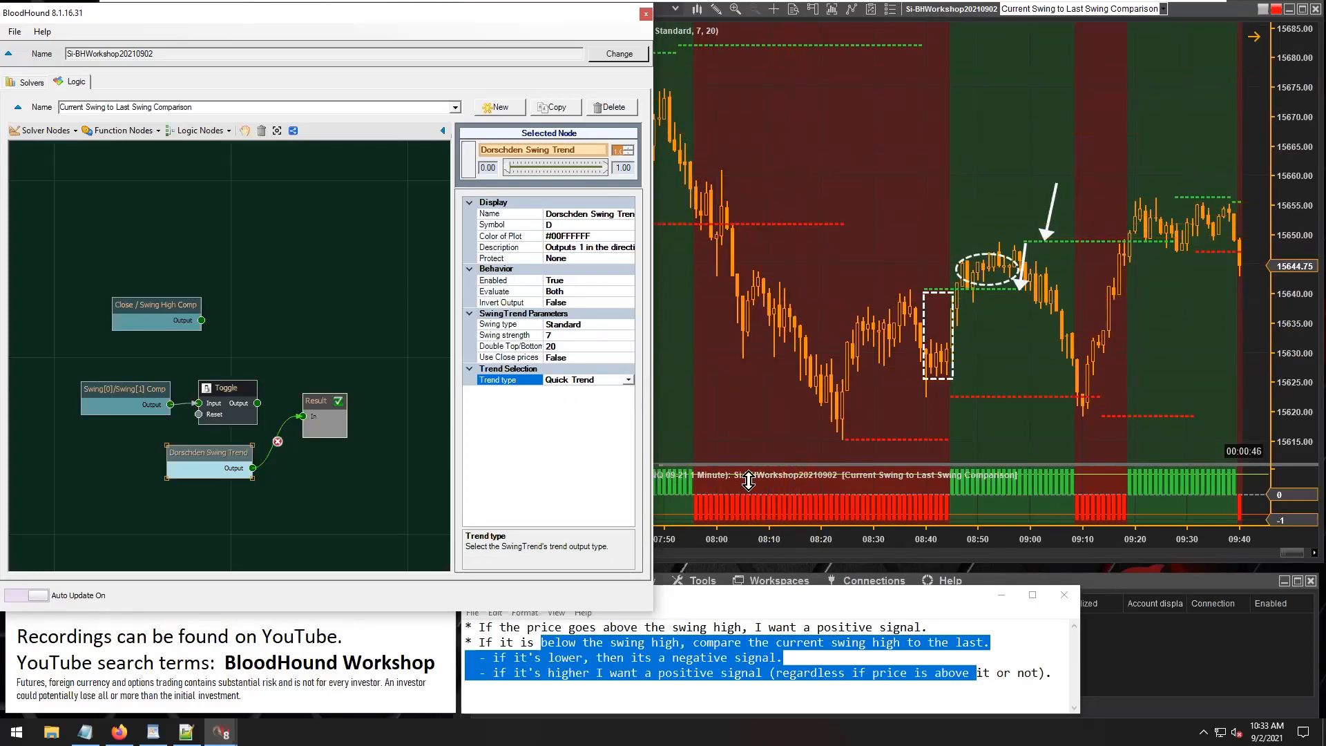
pyautogui.moveTo(671, 627); pyautogui.dragTo(731, 633)
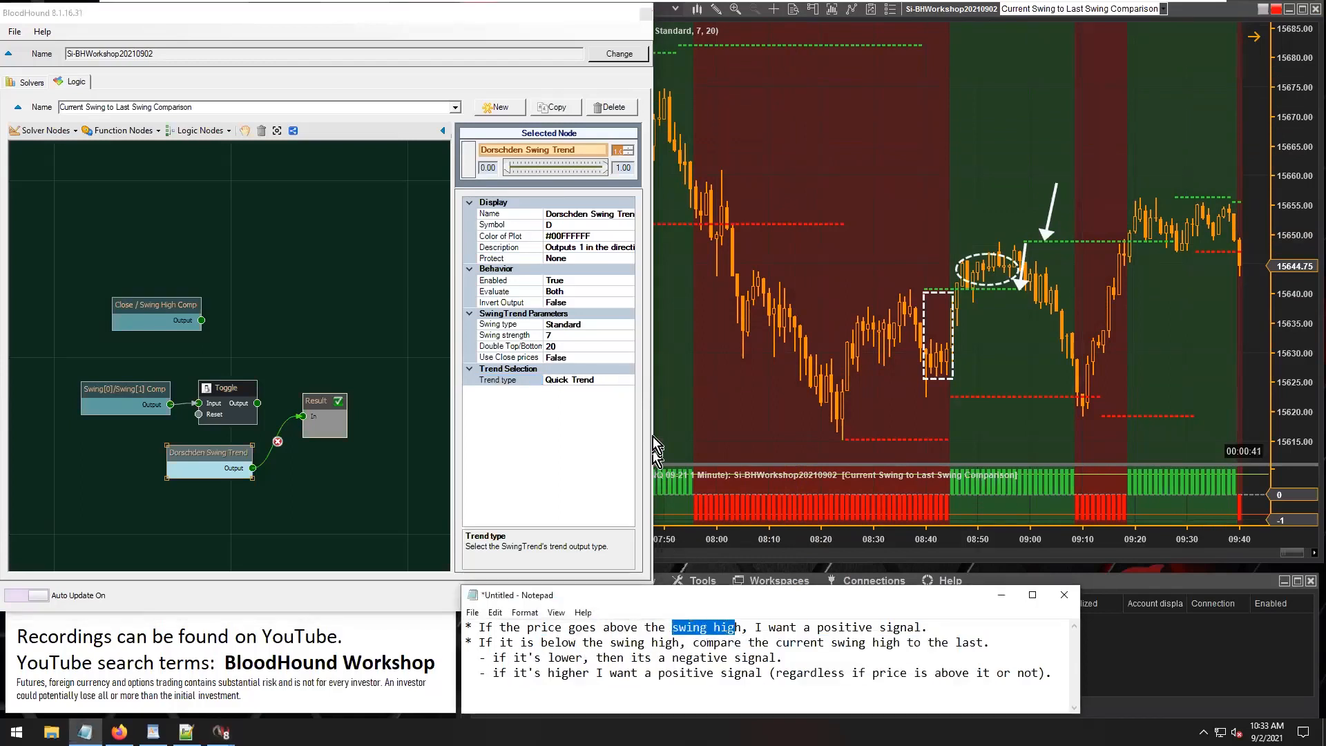
pyautogui.click(606, 380)
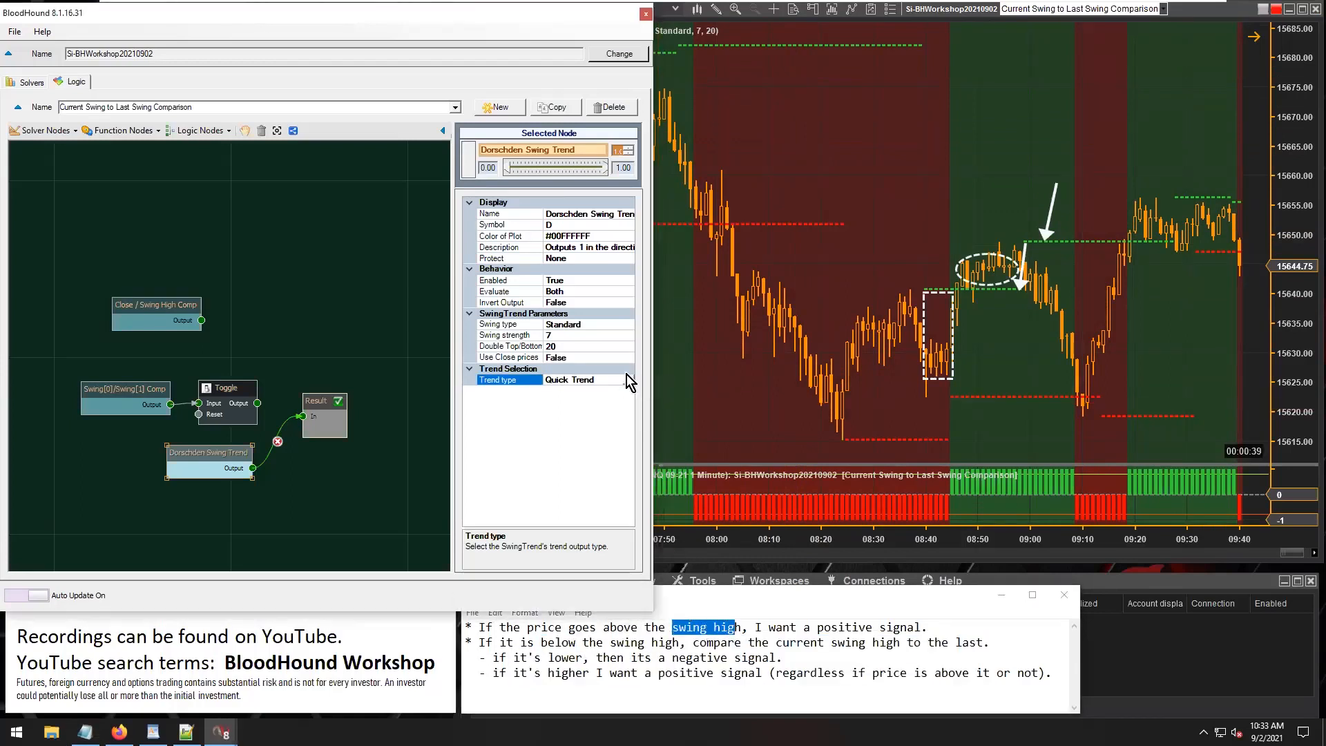
pyautogui.click(628, 381)
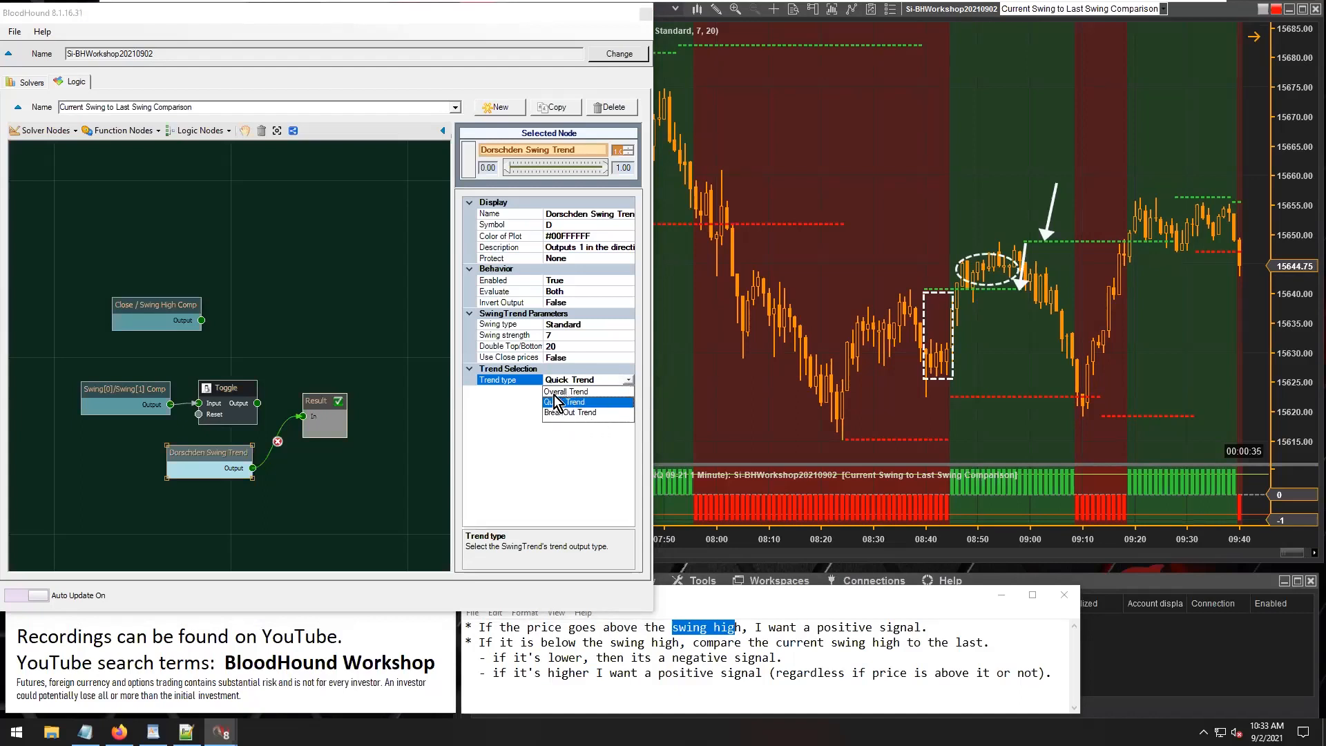
pyautogui.click(569, 451)
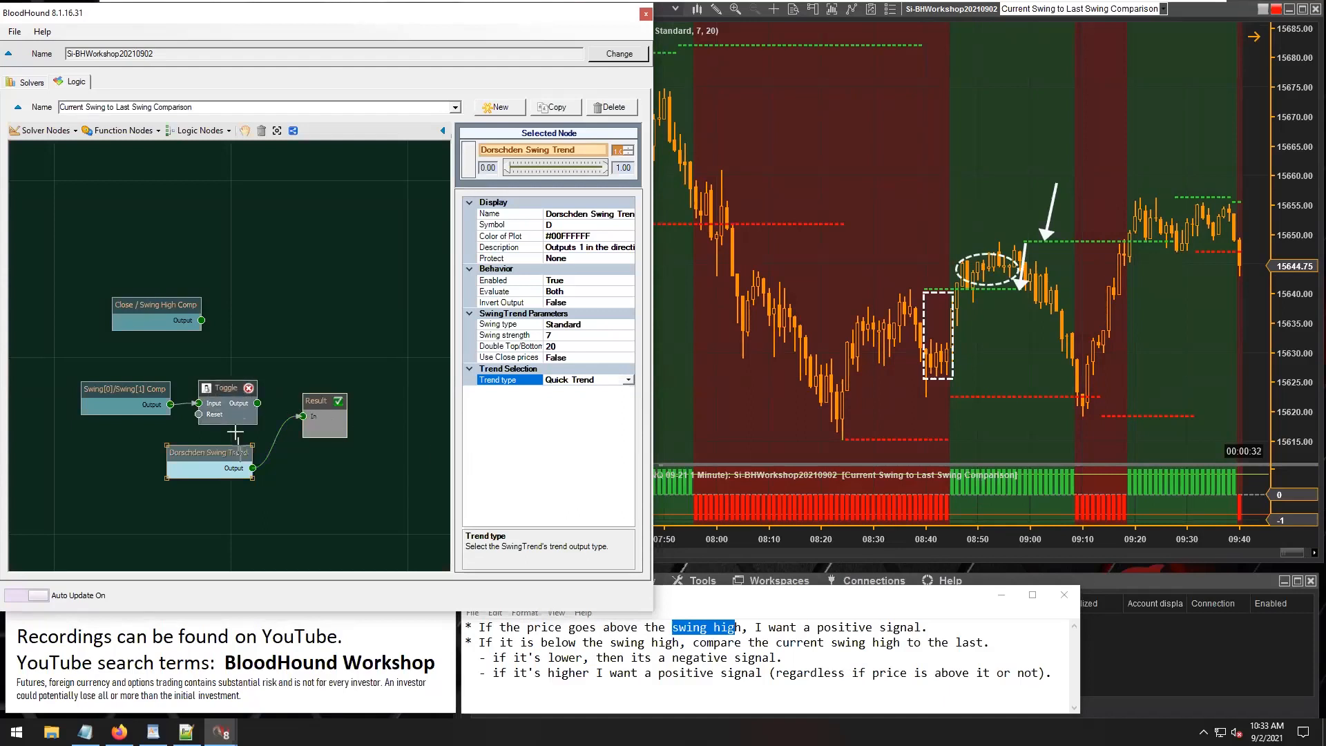
# Remove the Dorschden Swing Trend node from the graph and connect the Toggle output to Result.
pyautogui.click(243, 452)
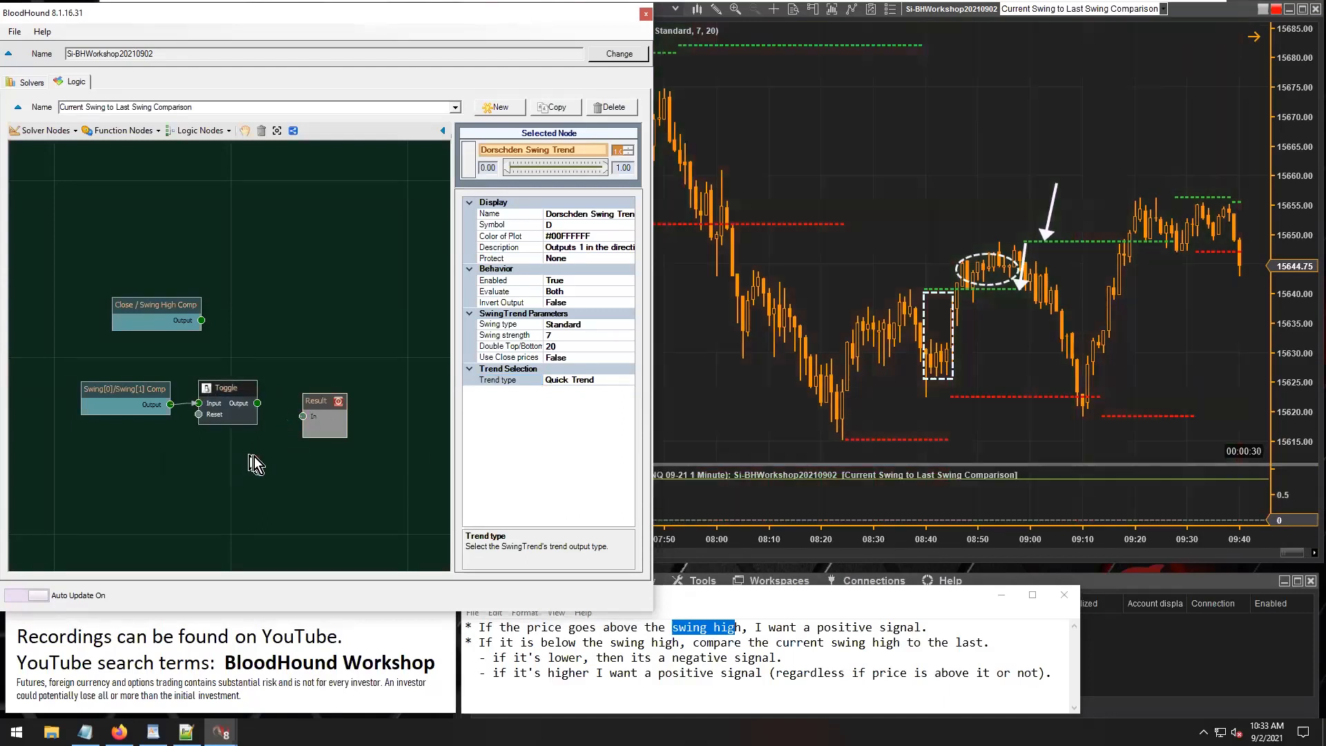
pyautogui.moveTo(308, 418); pyautogui.dragTo(302, 400)
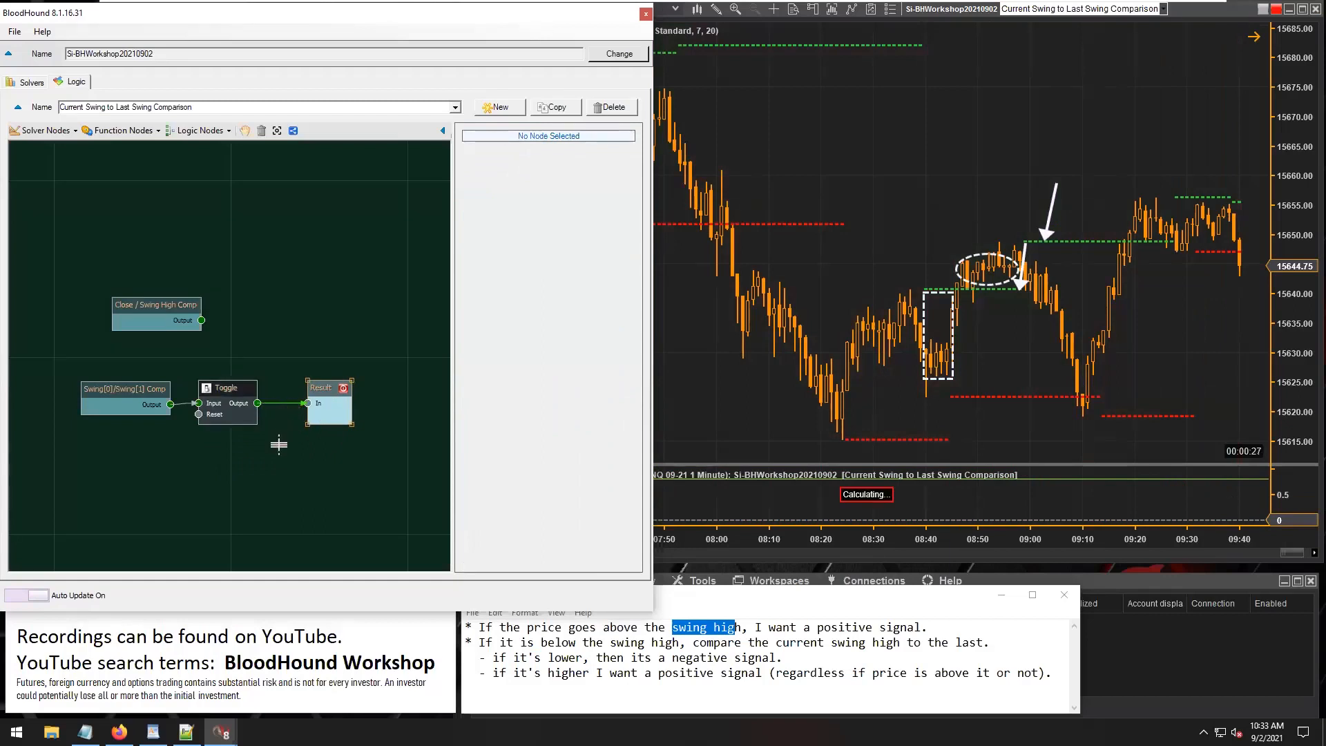
# Delete the Indicator Threshold and Dorschden Swing Trend solvers from the system's solver list.
pyautogui.click(31, 84)
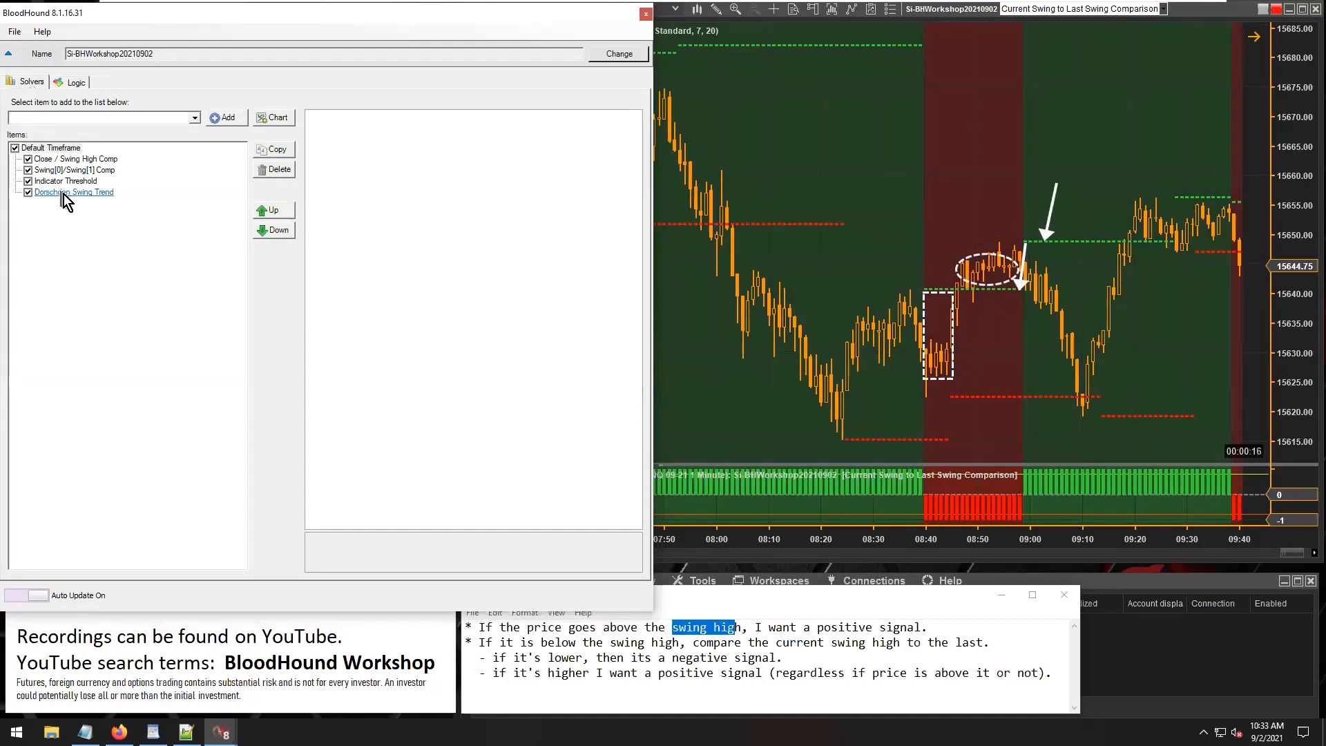
pyautogui.click(81, 180)
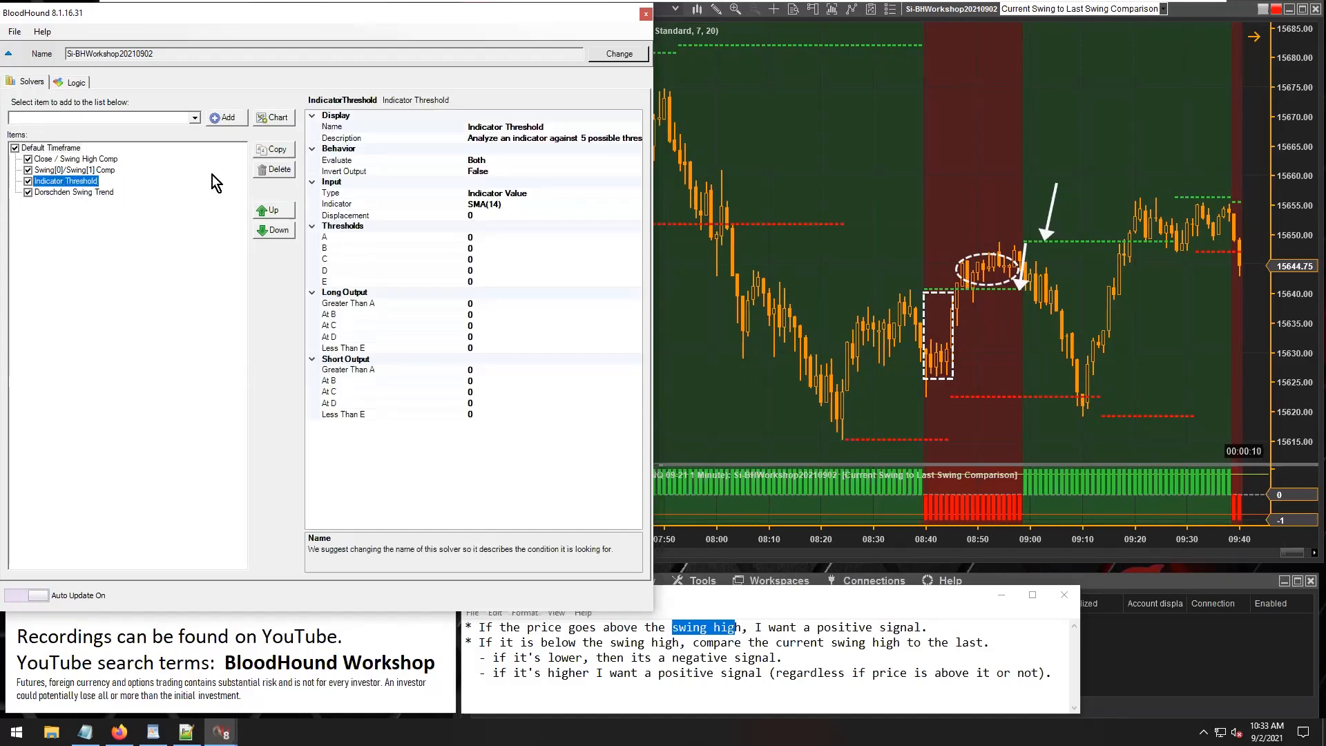
pyautogui.click(277, 170)
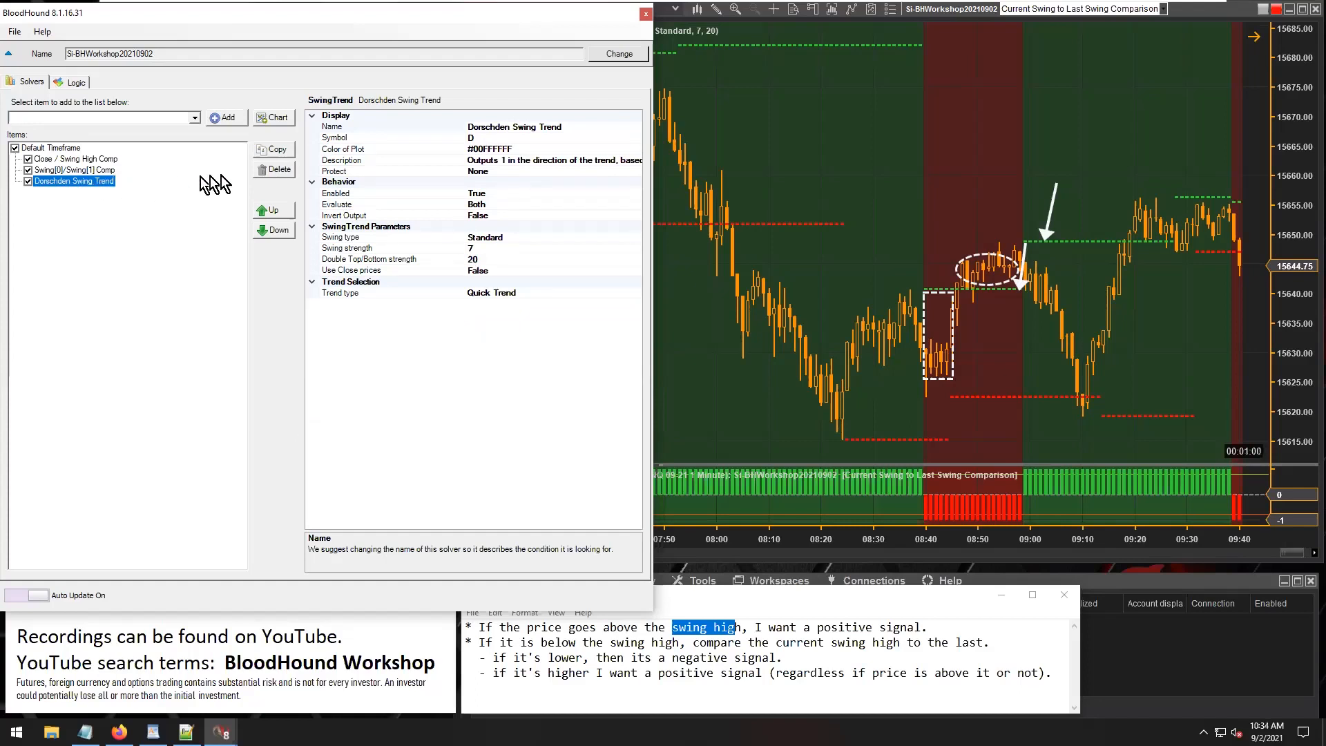
pyautogui.click(277, 170)
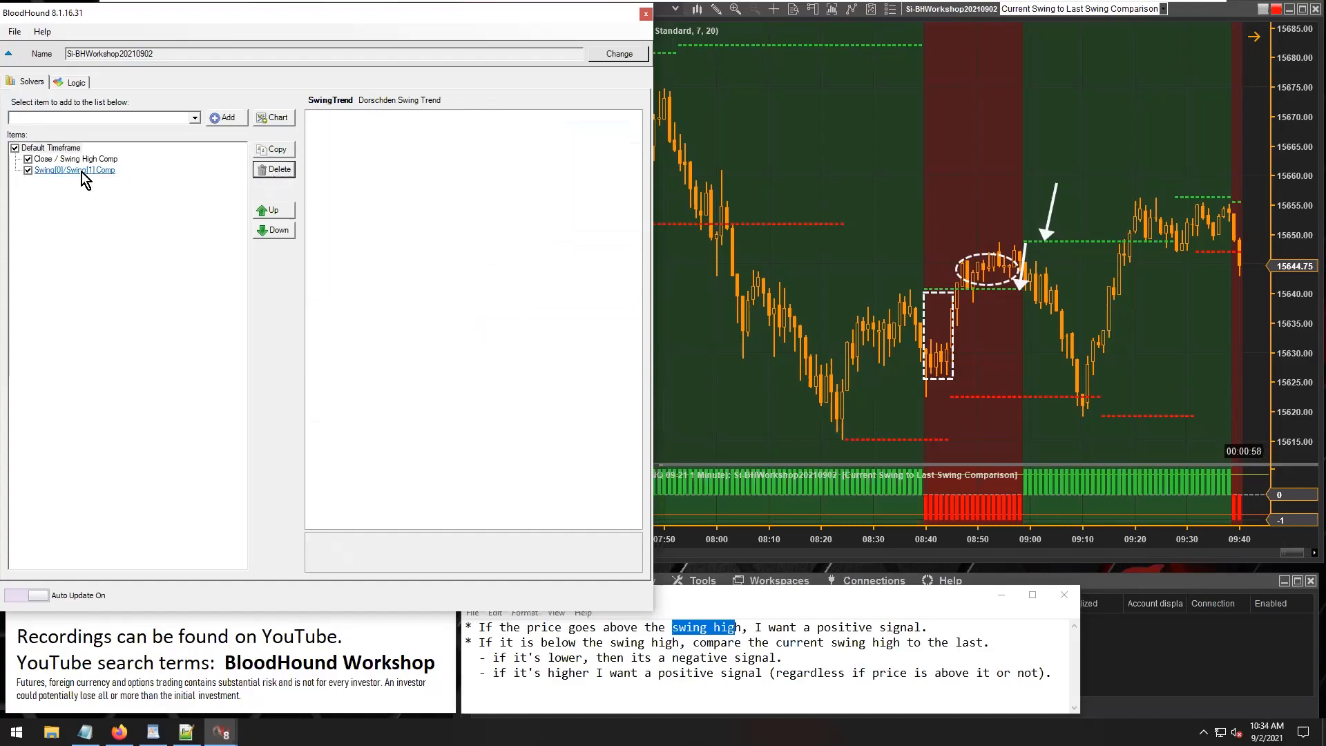
# Return to the logic graph and connect Close / Swing High Comp to Result in place of the Toggle.
pyautogui.click(76, 83)
pyautogui.moveTo(163, 299); pyautogui.dragTo(330, 314)
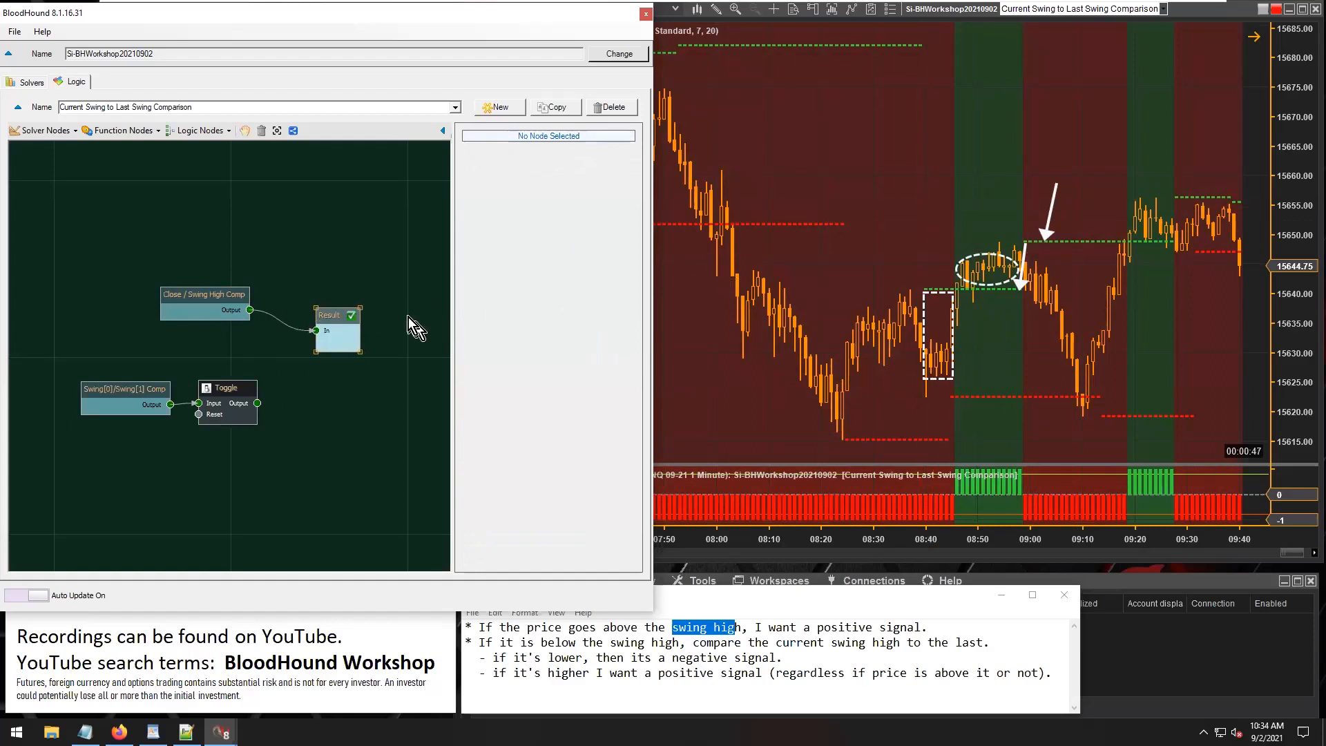
# Place the dashed rectangle around the price drop from about 09:00 to 09:14 and move the arrow above it.
pyautogui.click(975, 318)
pyautogui.moveTo(997, 349); pyautogui.dragTo(883, 284)
pyautogui.moveTo(881, 337); pyautogui.dragTo(924, 373)
pyautogui.moveTo(874, 181)
pyautogui.mouseDown()
pyautogui.moveTo(861, 208)
pyautogui.moveTo(794, 204)
pyautogui.moveTo(811, 205)
pyautogui.moveTo(801, 225)
pyautogui.moveTo(812, 207)
pyautogui.moveTo(808, 220)
pyautogui.moveTo(861, 207)
pyautogui.moveTo(880, 182)
pyautogui.moveTo(863, 204)
pyautogui.moveTo(863, 181)
pyautogui.moveTo(878, 176)
pyautogui.moveTo(888, 257)
pyautogui.moveTo(884, 147)
pyautogui.moveTo(893, 159)
pyautogui.mouseUp()
# Add an If Then logic node between Close / Swing High Comp and Result, rearranging the nodes to make room.
pyautogui.click(201, 295)
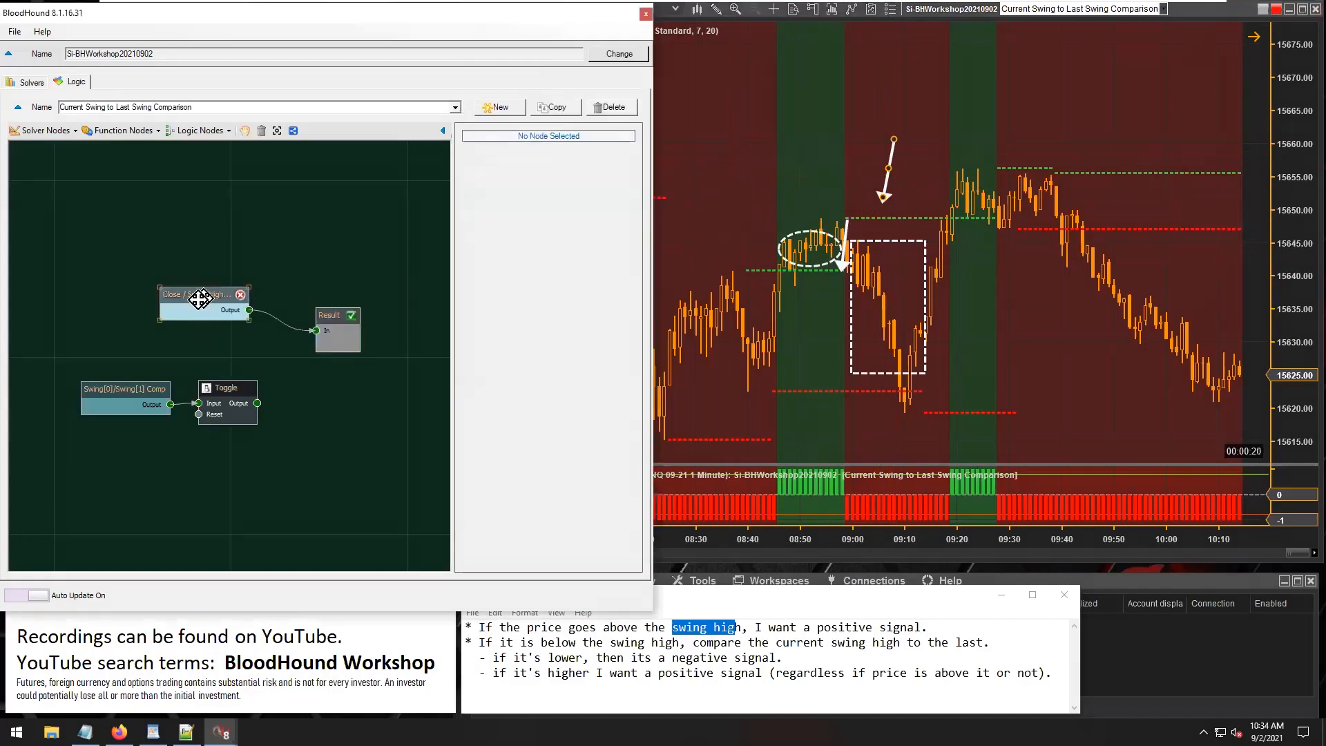
pyautogui.moveTo(201, 298); pyautogui.dragTo(135, 295)
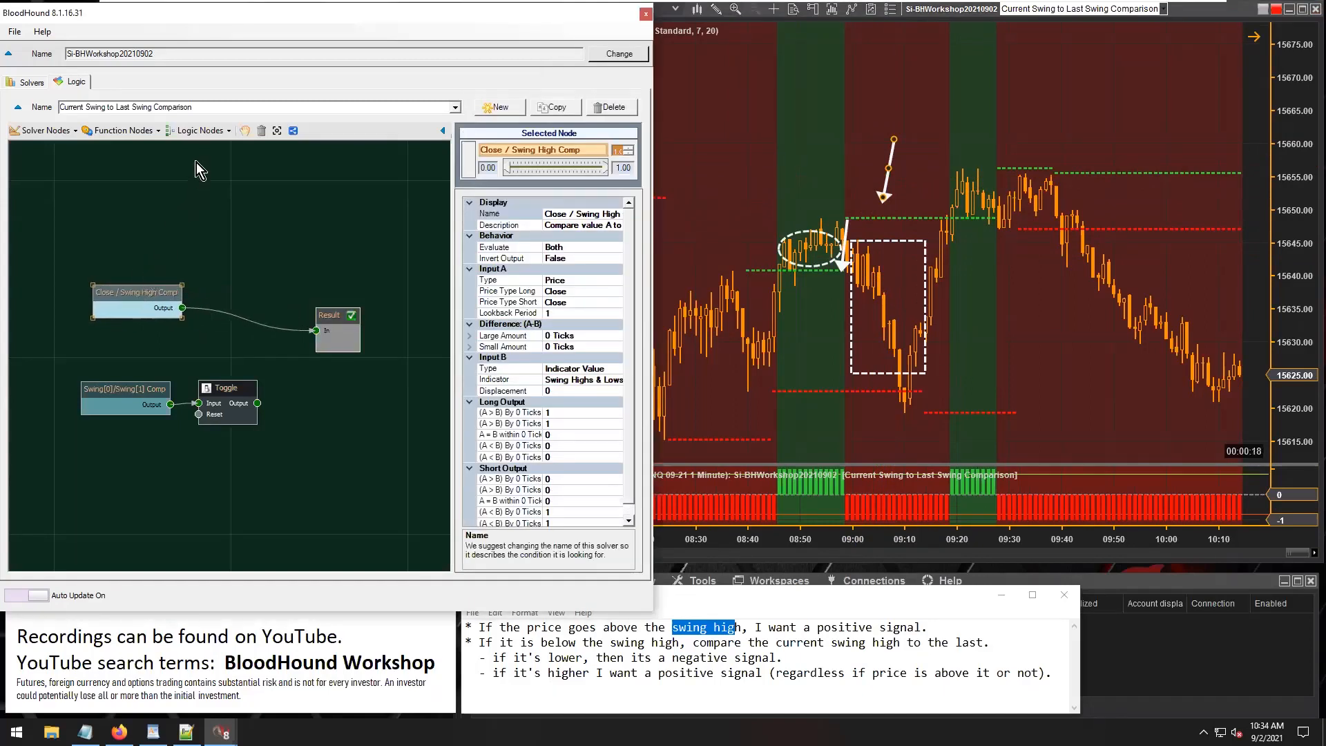
pyautogui.click(202, 131)
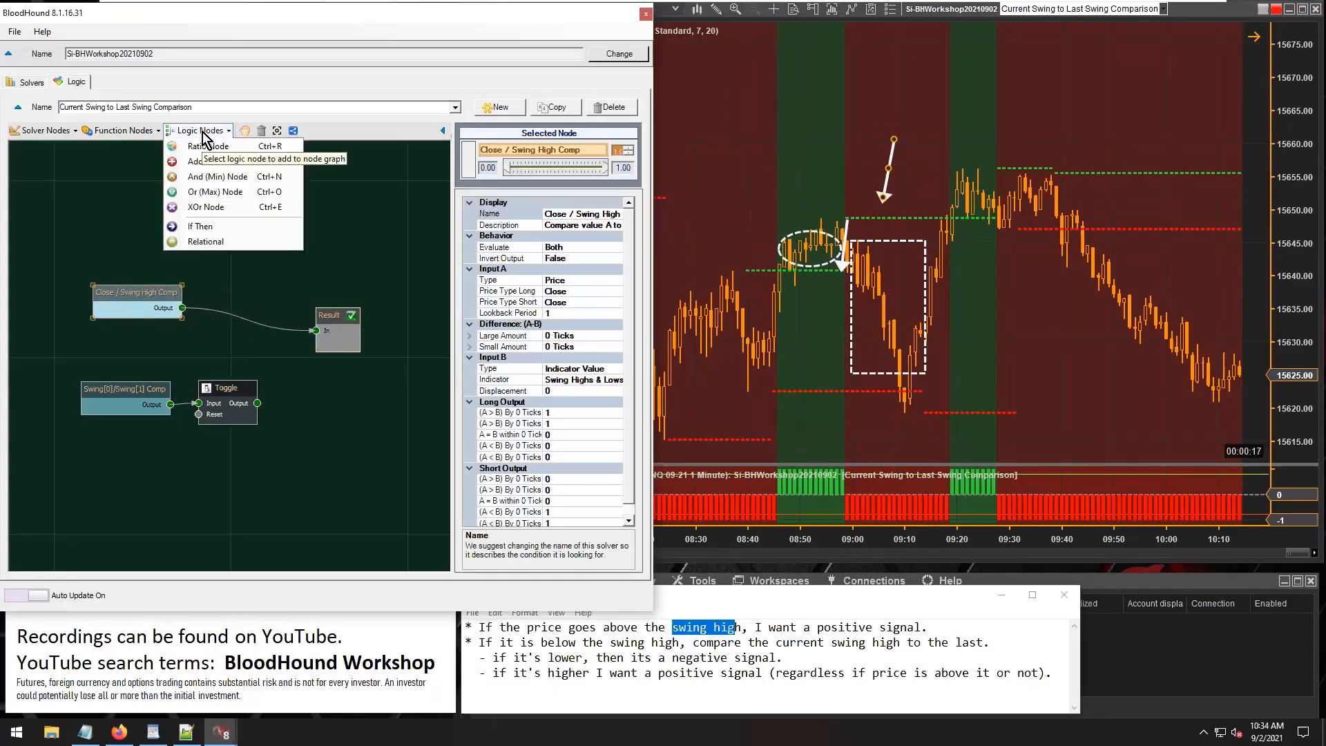
pyautogui.click(200, 228)
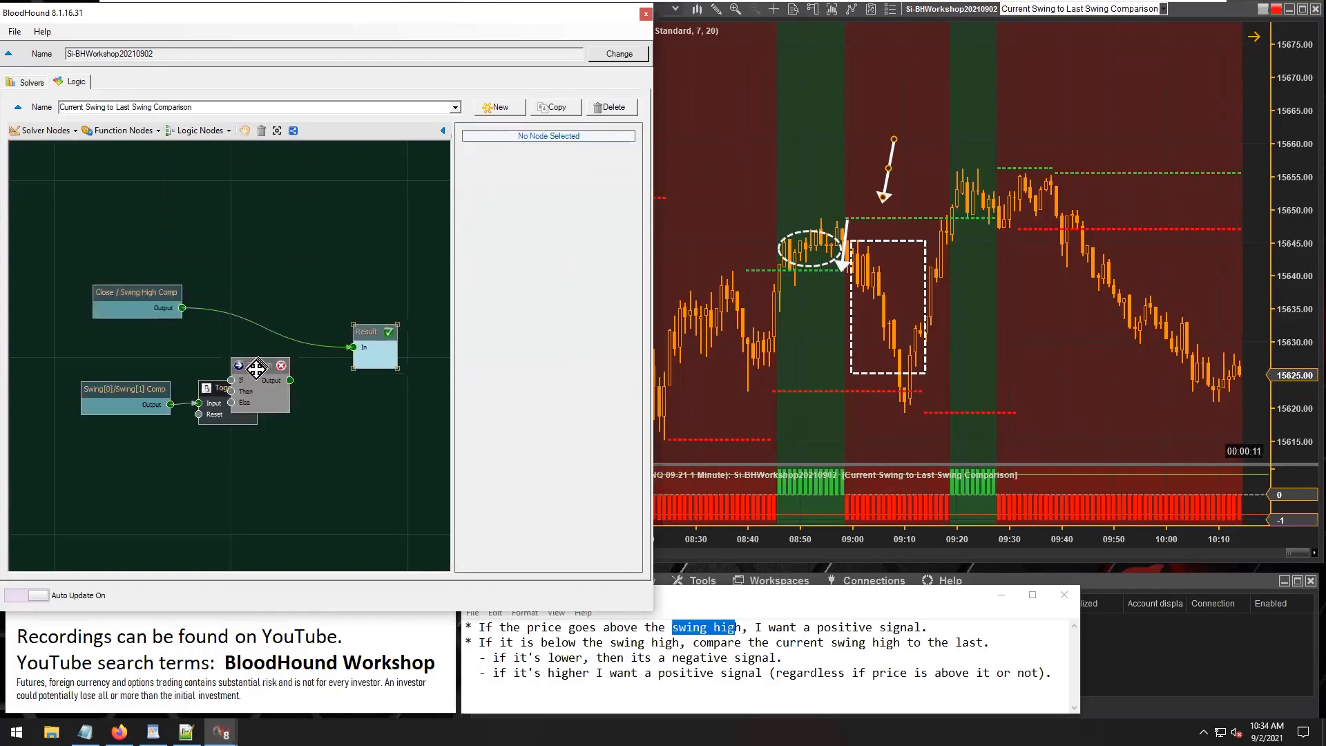
pyautogui.moveTo(276, 303); pyautogui.dragTo(279, 291)
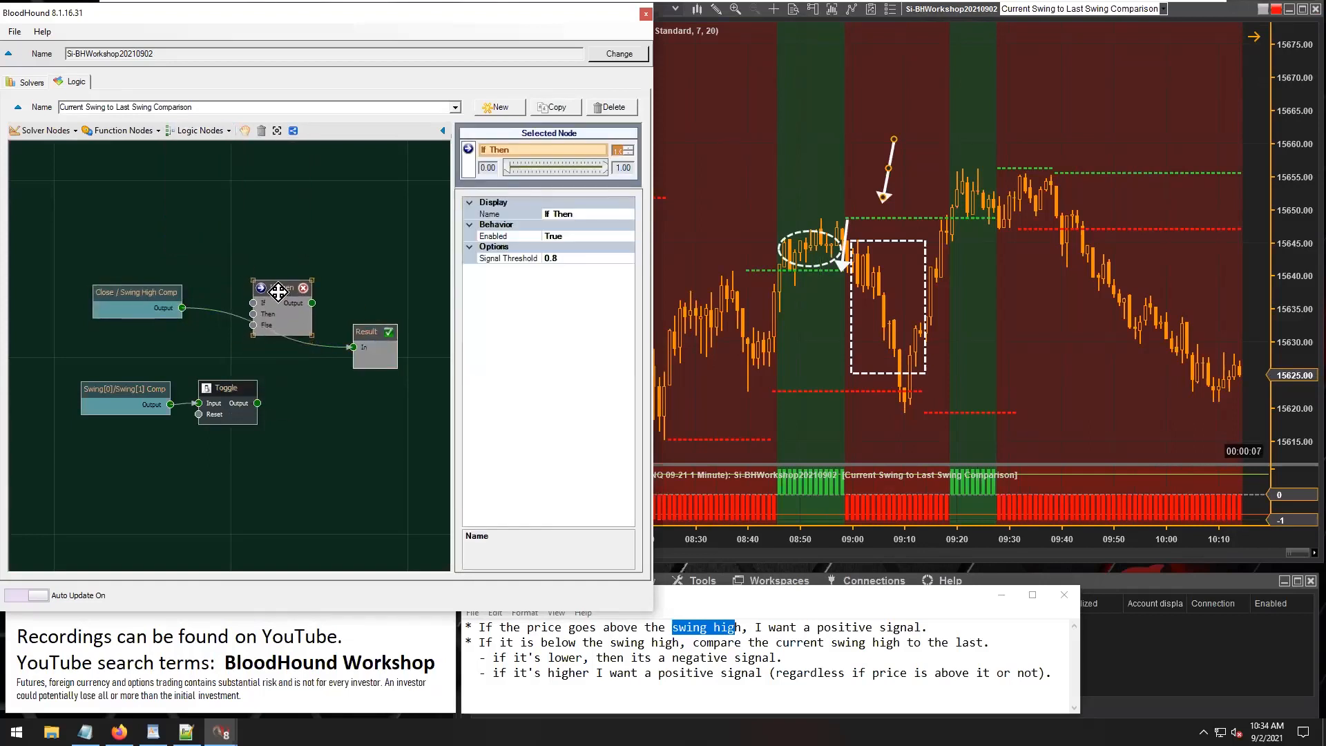
pyautogui.moveTo(146, 293); pyautogui.dragTo(129, 302)
pyautogui.moveTo(276, 288); pyautogui.dragTo(278, 265)
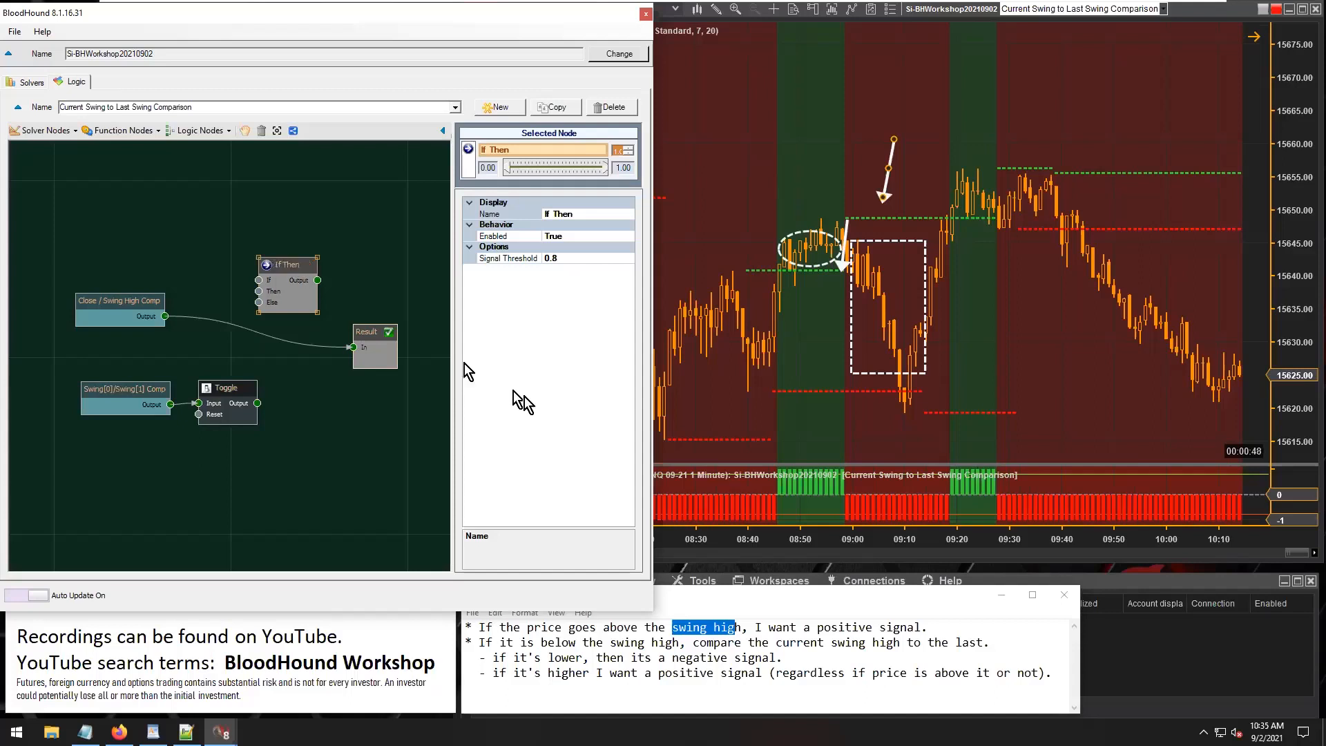
# Wire Close / Swing High Comp to the If input and If Then's output to Result, leaving Then unconnected and spacing out the nodes.
pyautogui.click(799, 479)
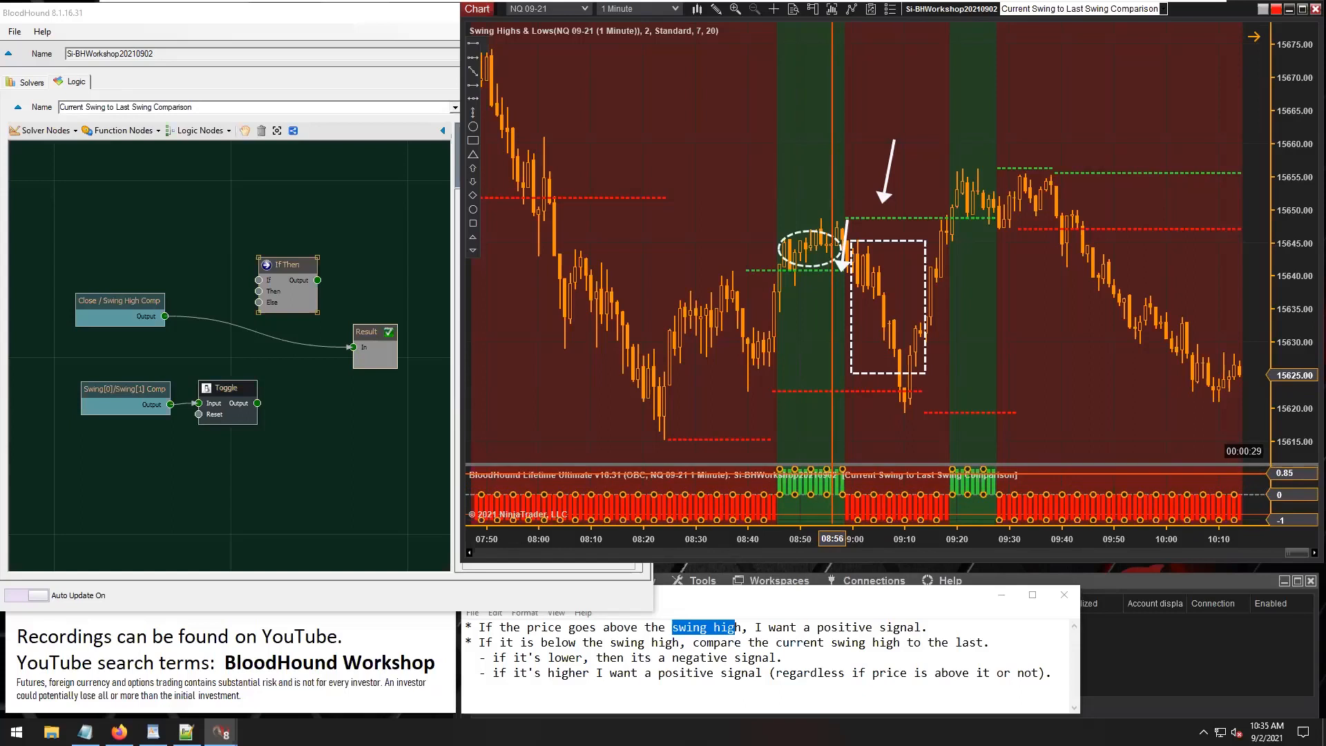
pyautogui.moveTo(291, 262)
pyautogui.mouseDown()
pyautogui.moveTo(297, 231)
pyautogui.moveTo(261, 229)
pyautogui.moveTo(273, 248)
pyautogui.moveTo(308, 237)
pyautogui.moveTo(284, 247)
pyautogui.moveTo(297, 243)
pyautogui.mouseUp()
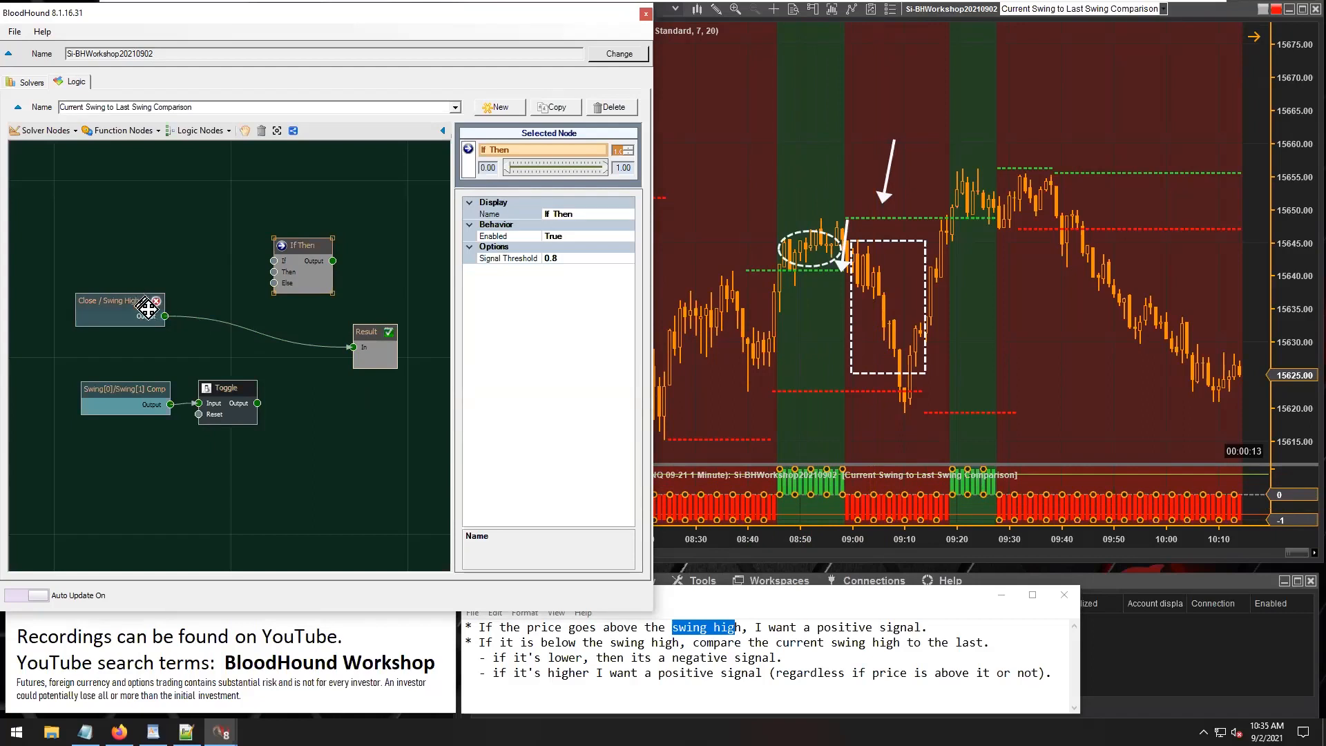
pyautogui.moveTo(164, 315); pyautogui.dragTo(353, 347)
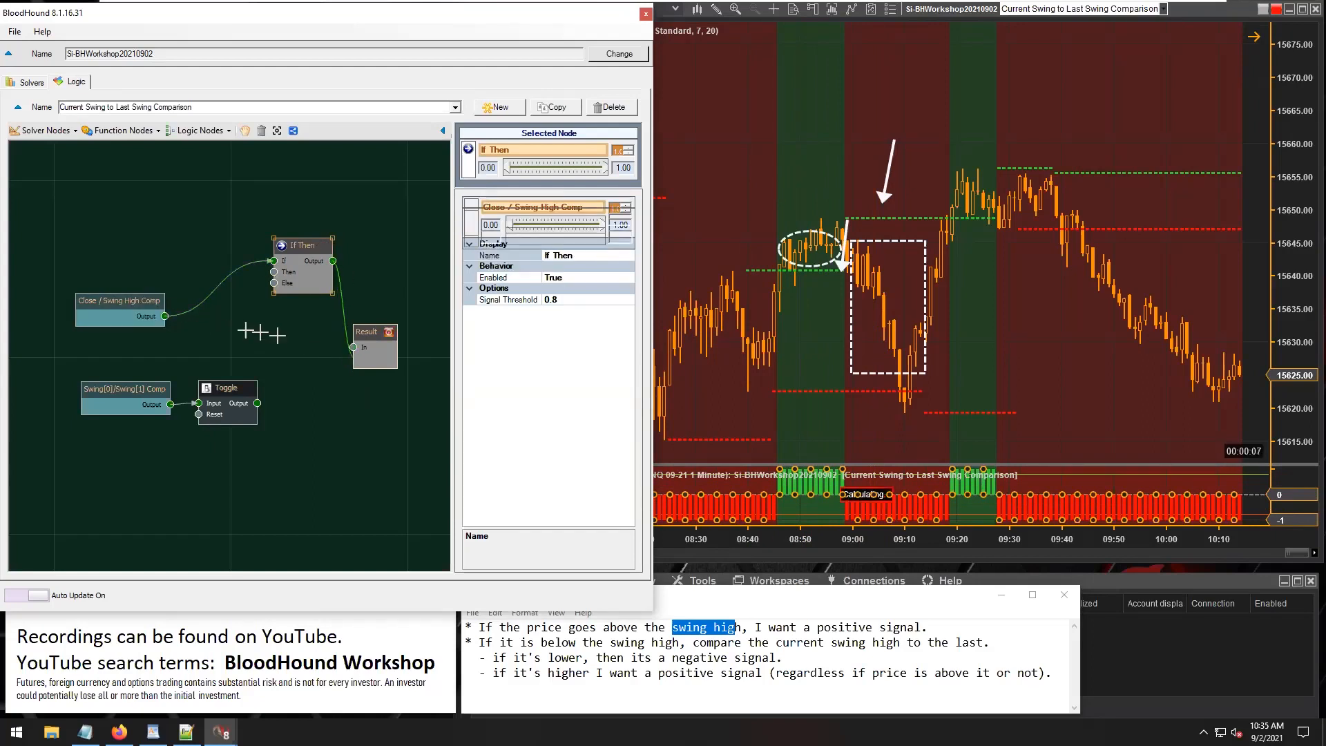
pyautogui.moveTo(186, 313); pyautogui.dragTo(274, 272)
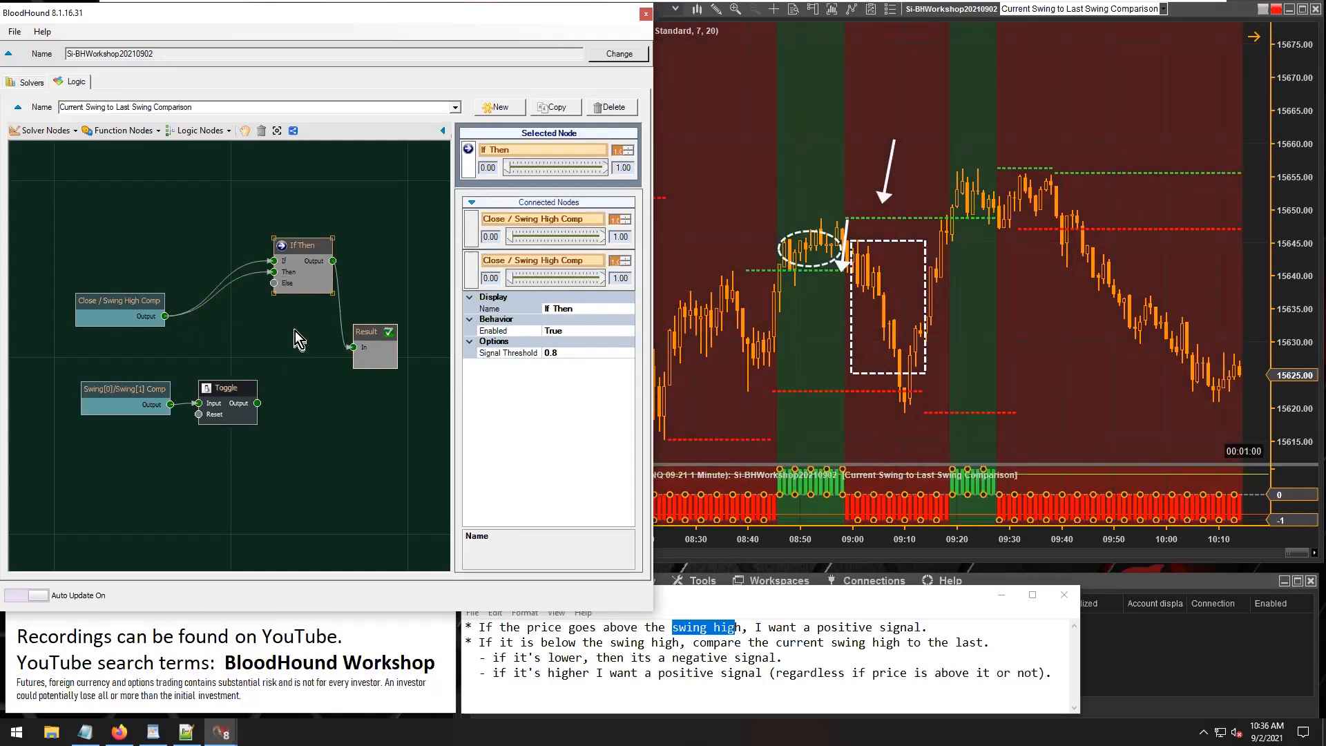
pyautogui.moveTo(363, 335); pyautogui.dragTo(369, 332)
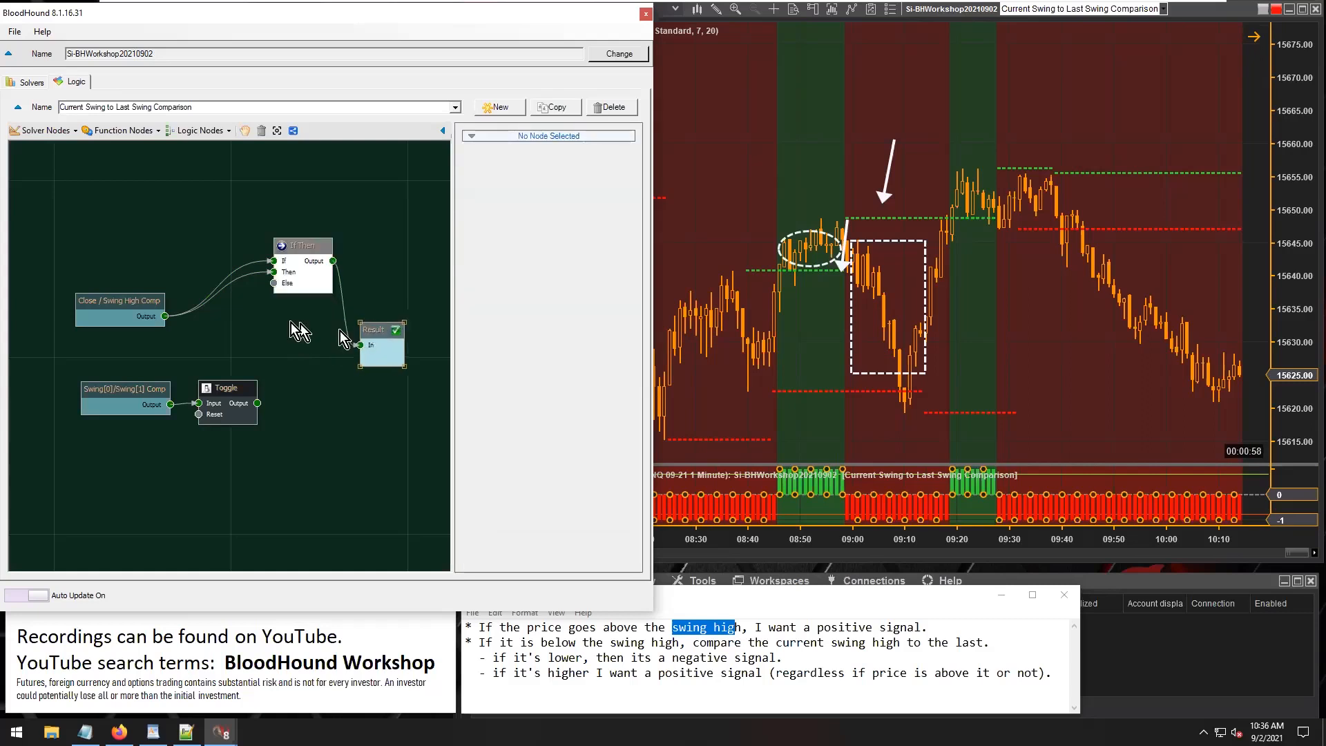
pyautogui.click(219, 295)
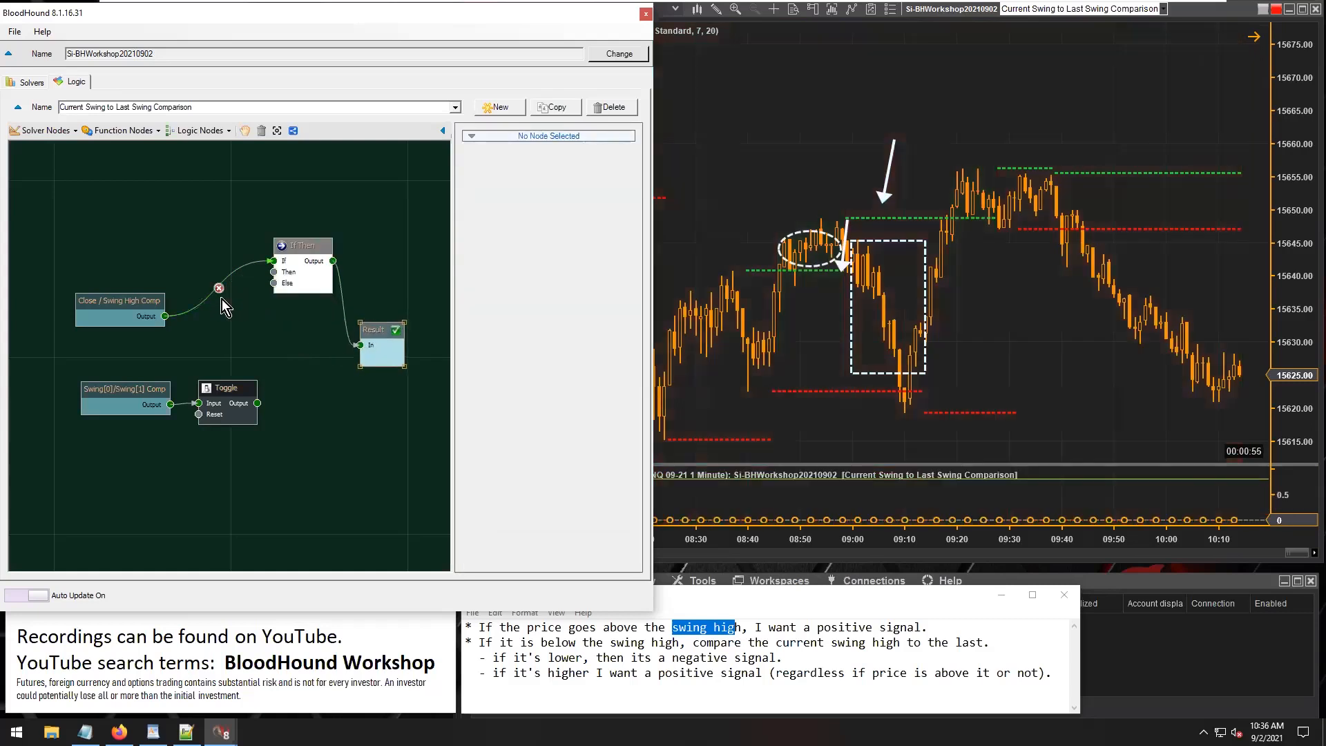
# Add an Inverter function node fed by Close / Swing High Comp and connect its output to the If Then node's Then input.
pyautogui.click(124, 131)
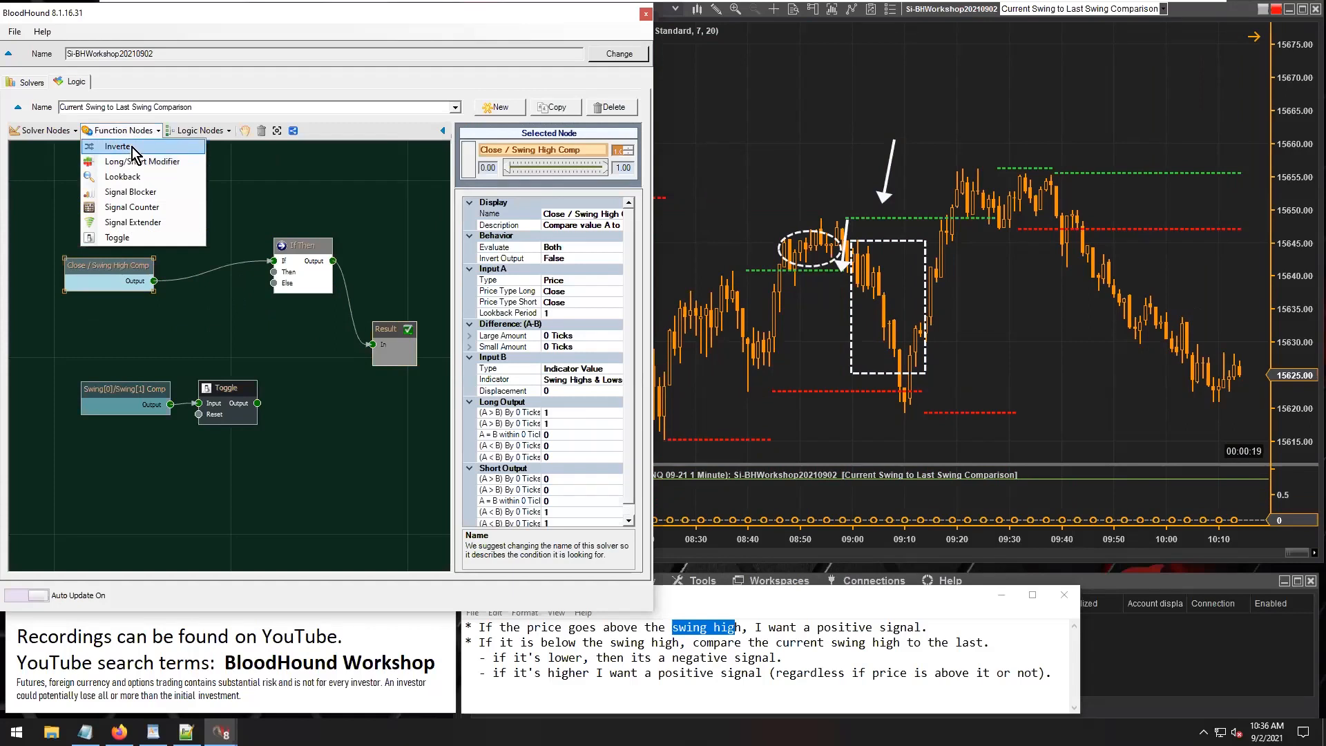
pyautogui.click(132, 148)
pyautogui.click(220, 315)
pyautogui.moveTo(154, 282); pyautogui.dragTo(274, 272)
pyautogui.moveTo(232, 312); pyautogui.dragTo(219, 296)
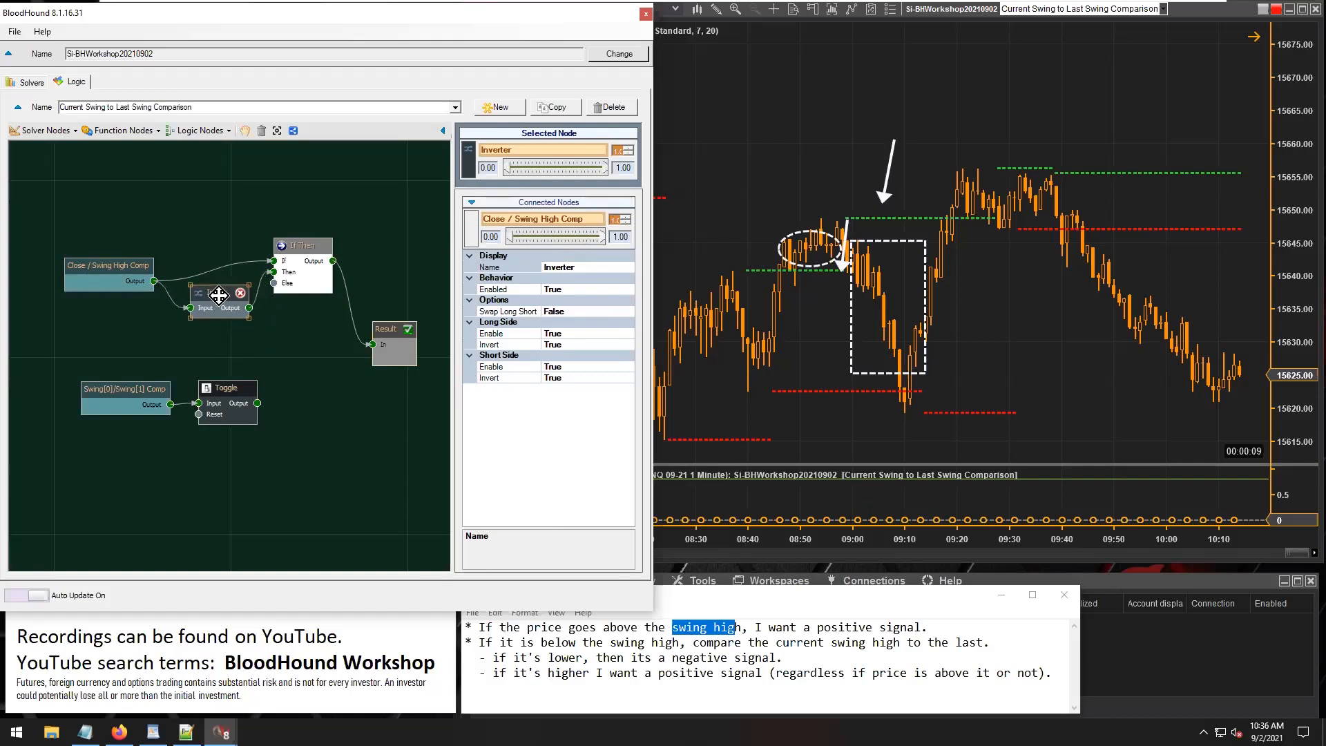
pyautogui.moveTo(109, 266); pyautogui.dragTo(114, 251)
# Set the Inverter's Short Side Enable and Long Side Invert options to False.
pyautogui.click(201, 293)
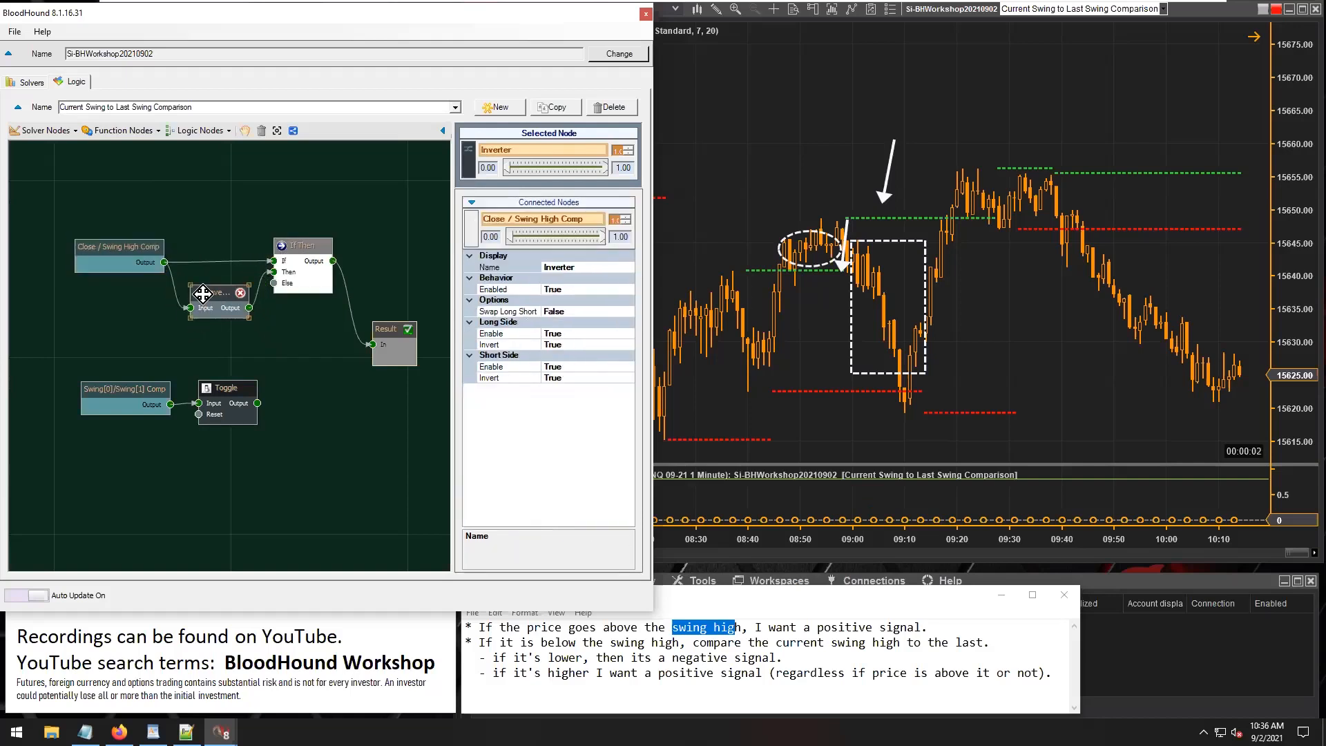
pyautogui.doubleClick(575, 367)
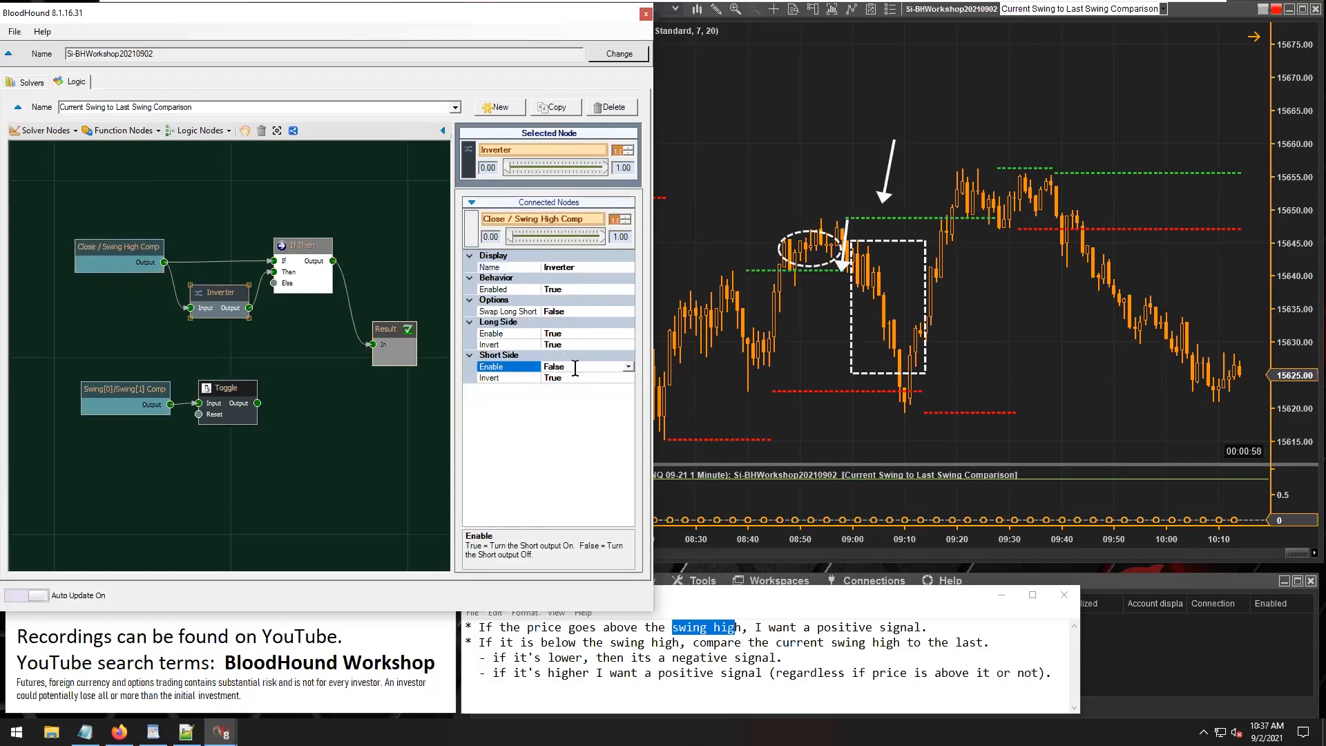
pyautogui.doubleClick(573, 345)
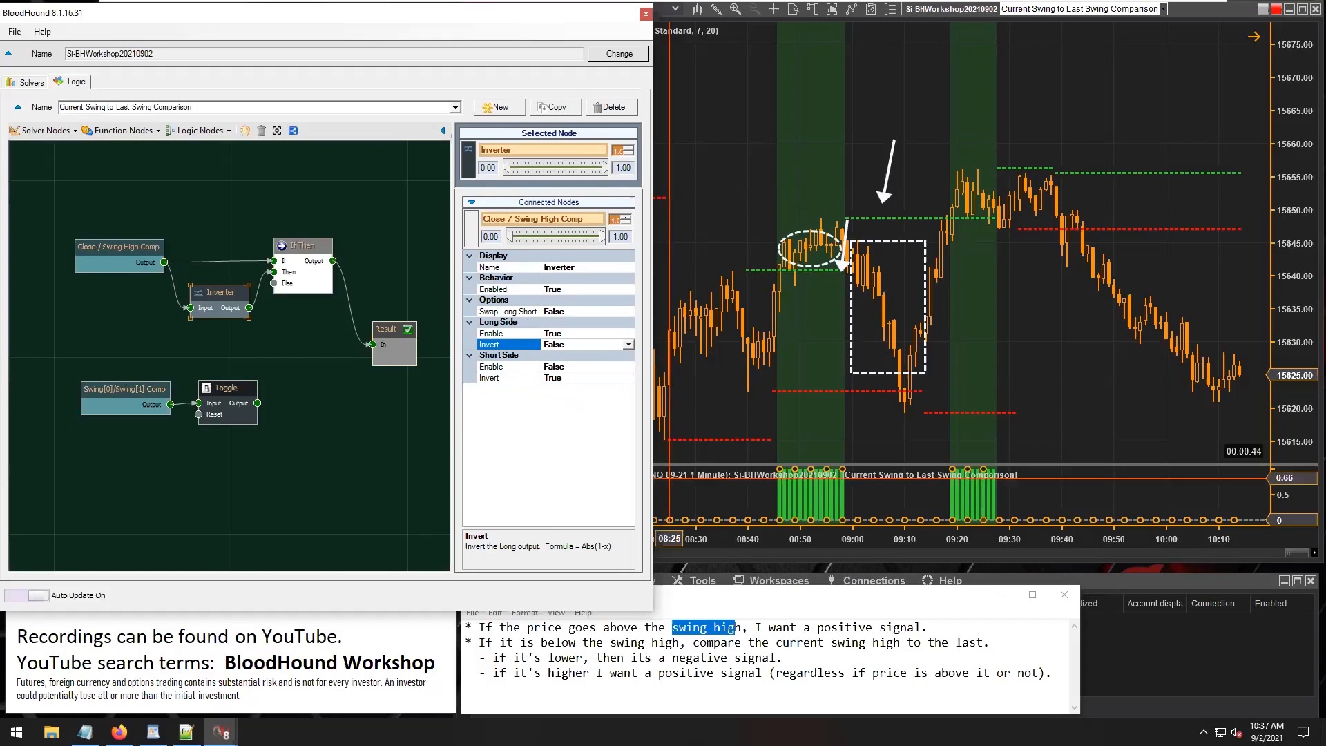
# Shift the white arrow above the dashed rectangle on the chart slightly to the right.
pyautogui.click(737, 191)
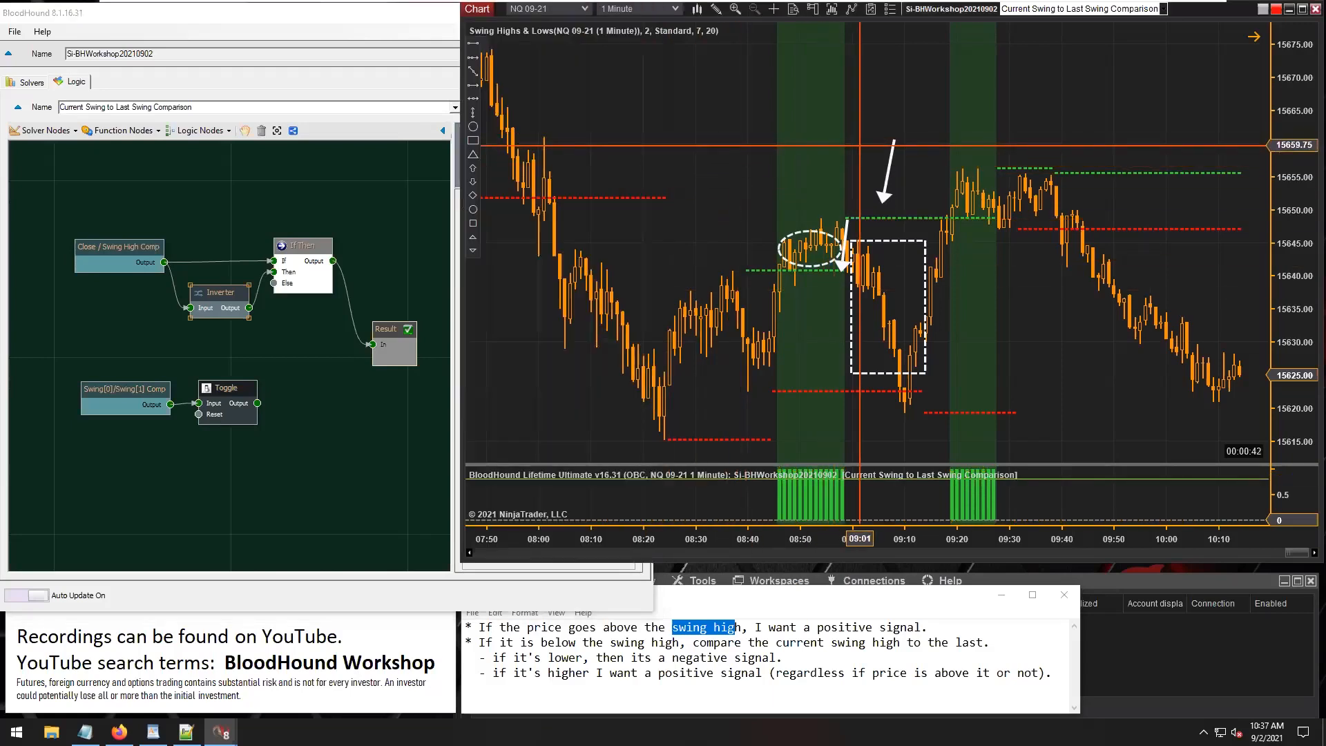
pyautogui.moveTo(888, 172)
pyautogui.mouseDown()
pyautogui.moveTo(807, 208)
pyautogui.moveTo(808, 236)
pyautogui.moveTo(831, 209)
pyautogui.moveTo(901, 184)
pyautogui.moveTo(939, 200)
pyautogui.moveTo(880, 321)
pyautogui.moveTo(915, 264)
pyautogui.moveTo(908, 308)
pyautogui.moveTo(872, 300)
pyautogui.moveTo(905, 290)
pyautogui.moveTo(885, 284)
pyautogui.moveTo(878, 247)
pyautogui.moveTo(896, 174)
pyautogui.mouseUp()
# Review the Inverter's Short Side Enable and Invert options and nudge the node up toward Close / Swing High Comp.
pyautogui.click(94, 248)
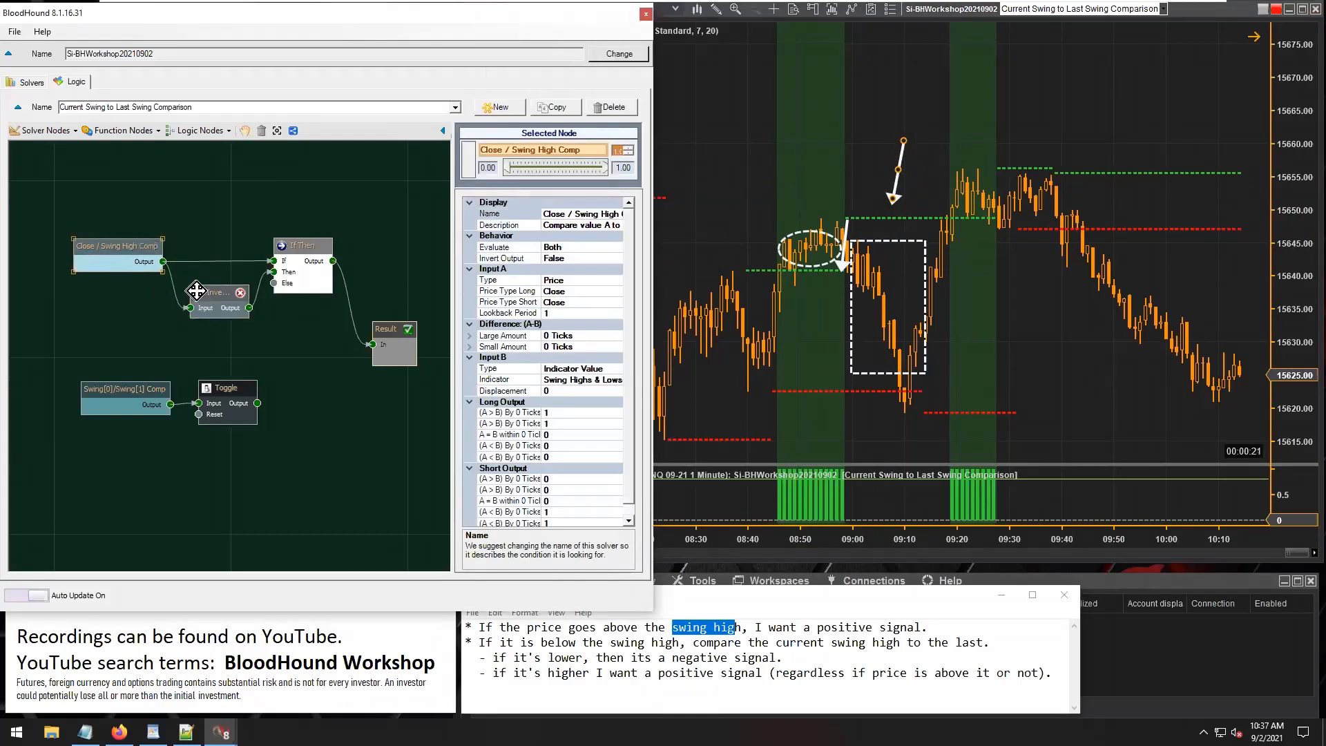
pyautogui.click(218, 295)
pyautogui.moveTo(218, 295); pyautogui.dragTo(218, 291)
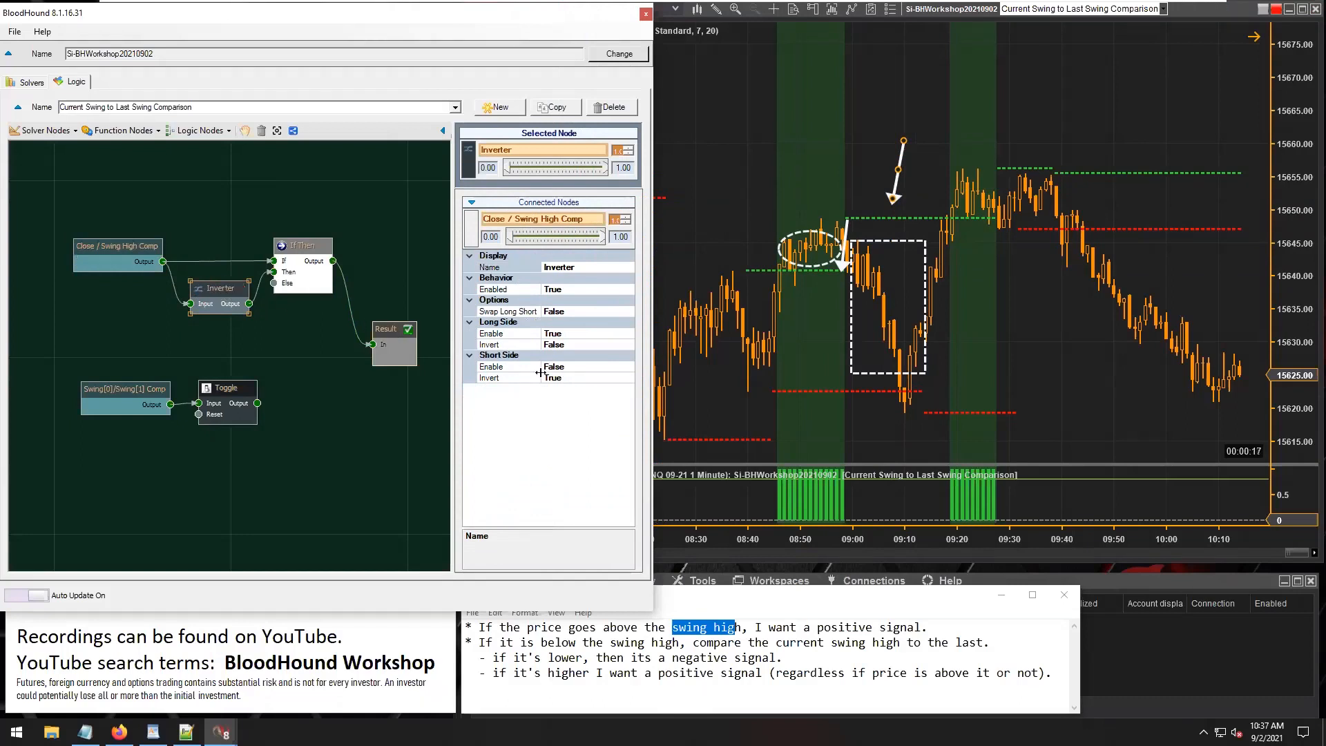
pyautogui.click(133, 131)
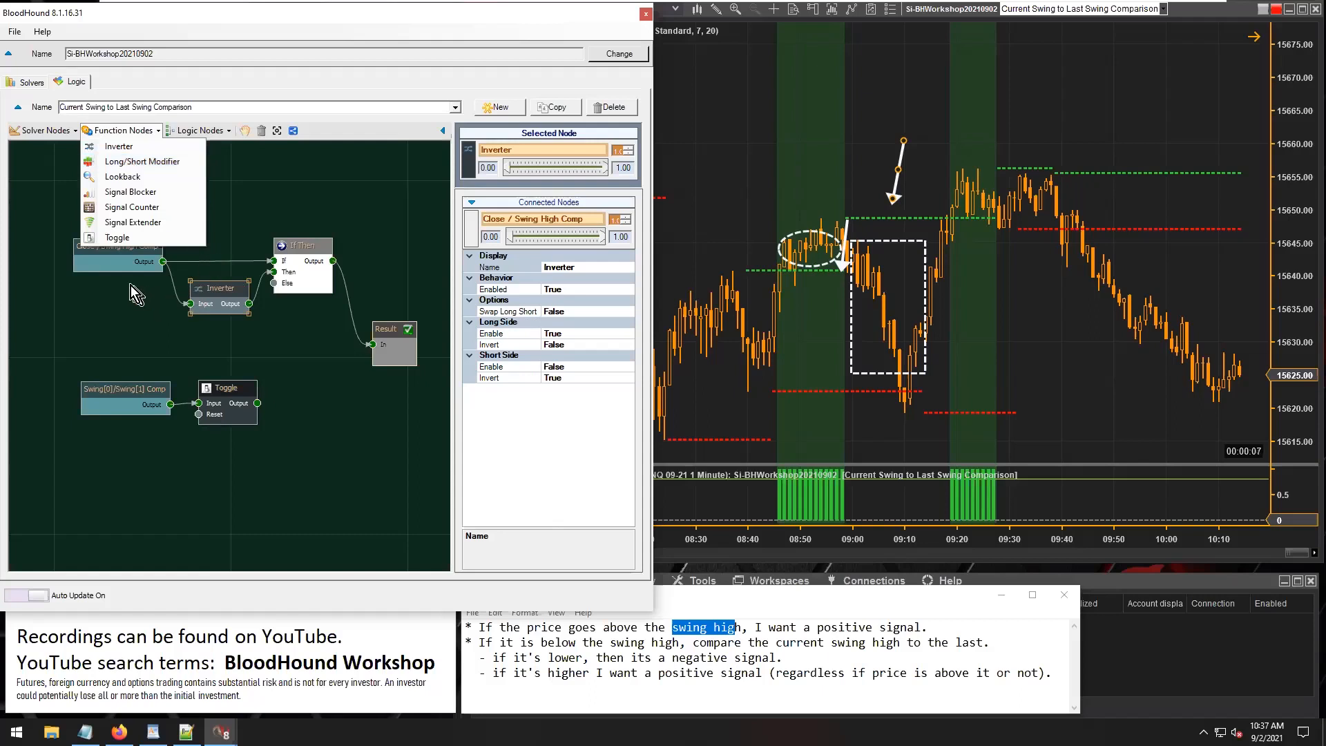
pyautogui.click(213, 292)
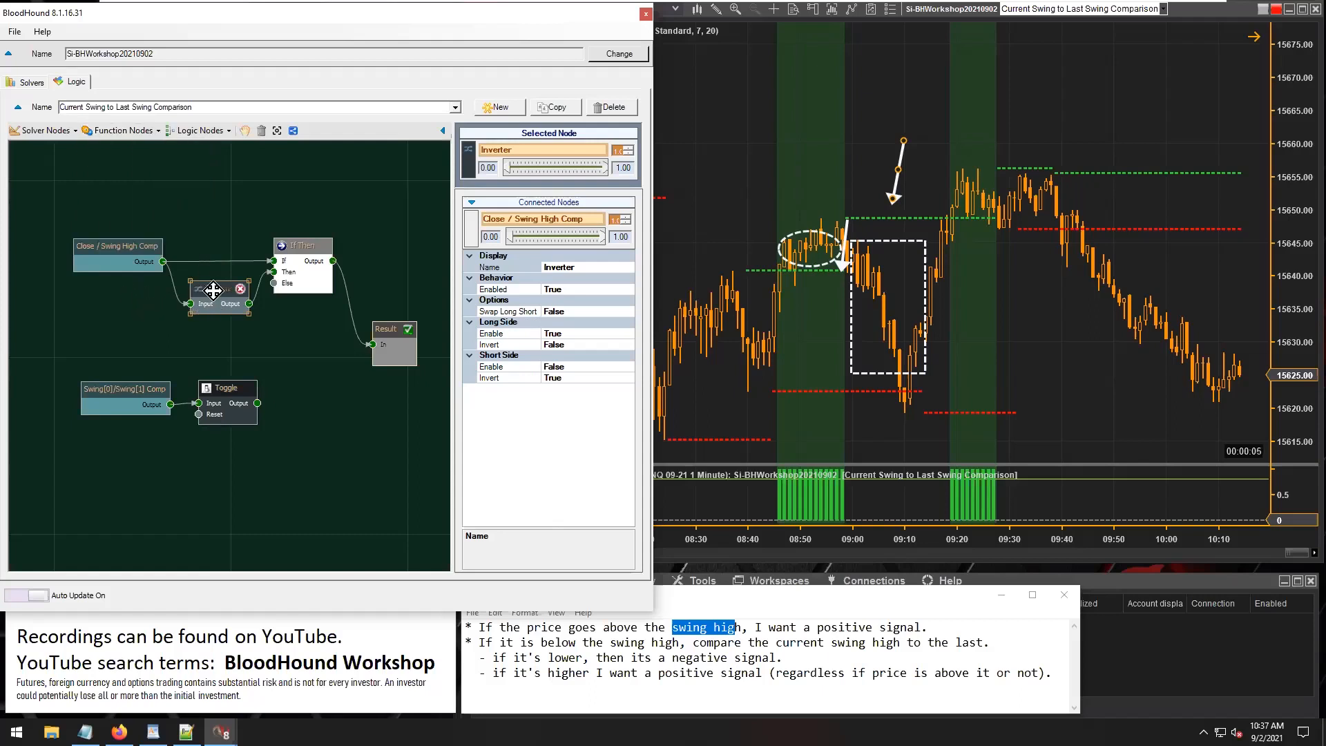
pyautogui.moveTo(213, 292); pyautogui.dragTo(211, 283)
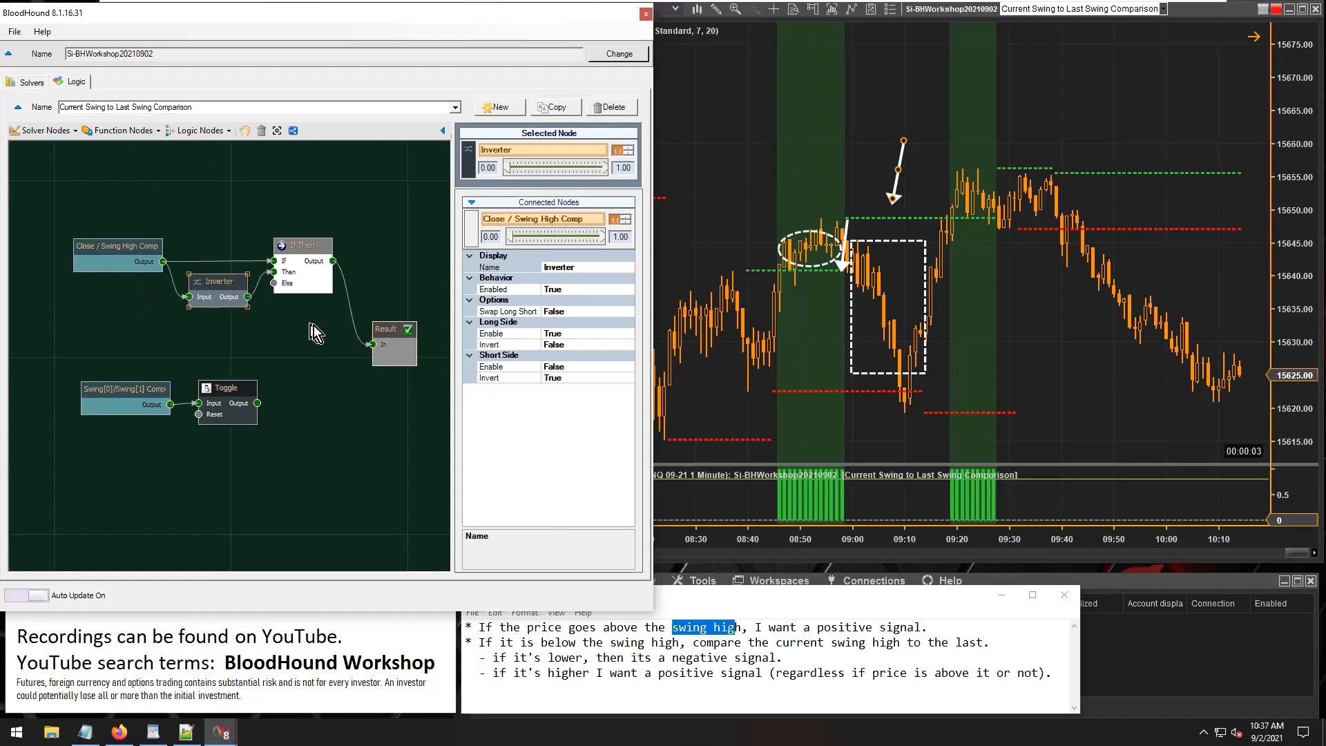
pyautogui.click(512, 371)
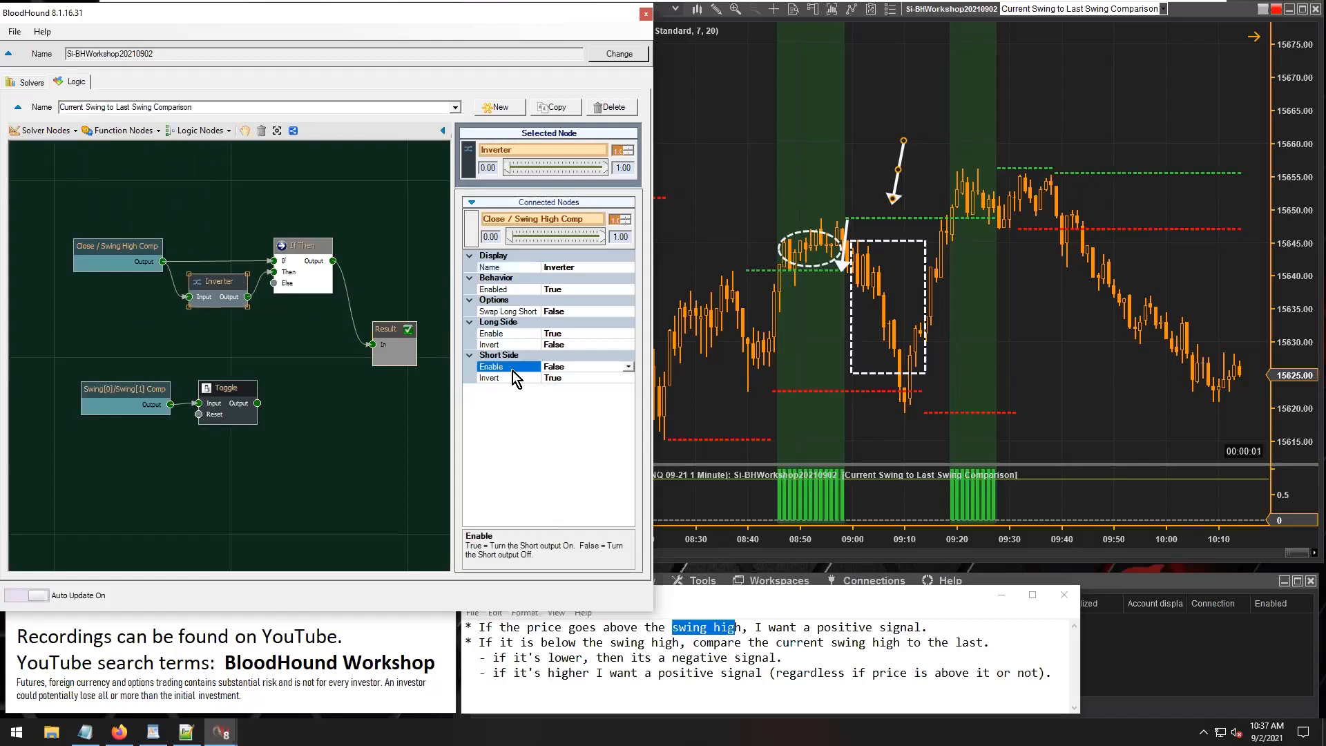
pyautogui.click(507, 378)
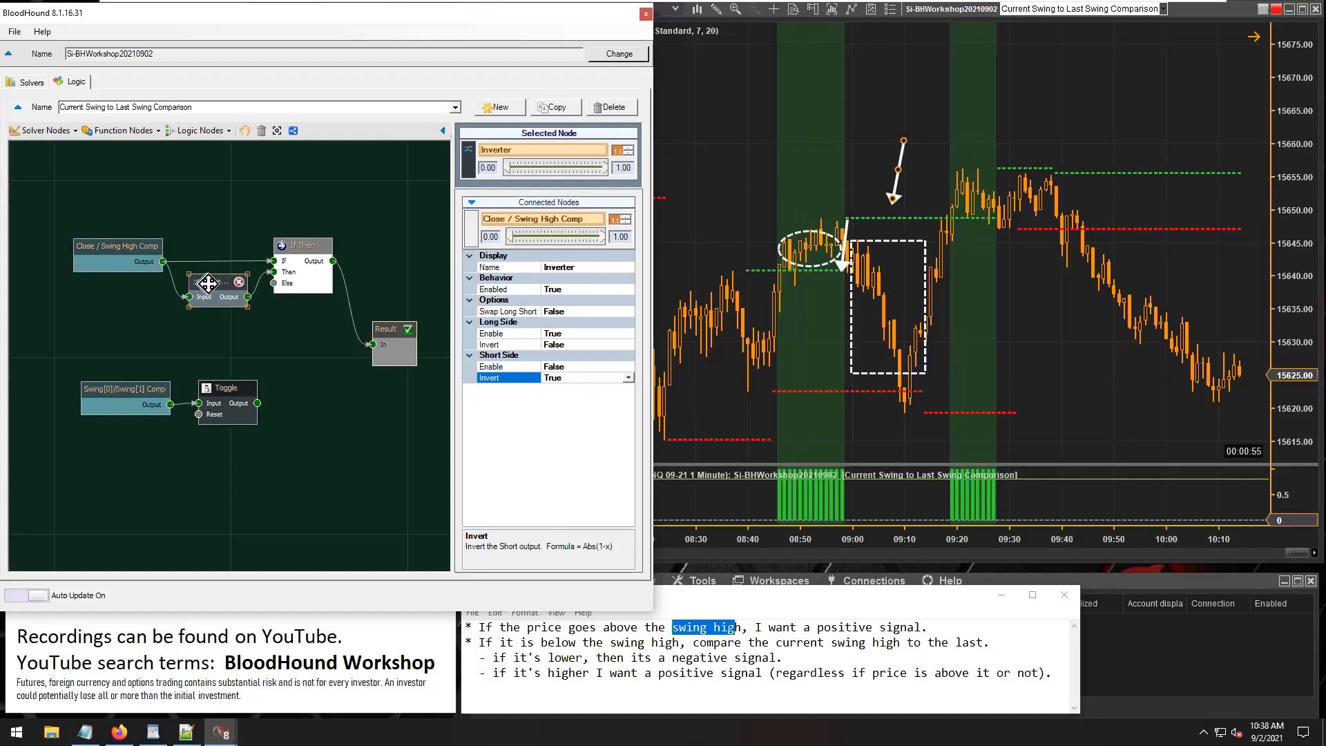
# Connect the Inverter's output directly to Result in place of If Then and inspect its signals on earlier chart bars.
pyautogui.moveTo(210, 284); pyautogui.dragTo(372, 344)
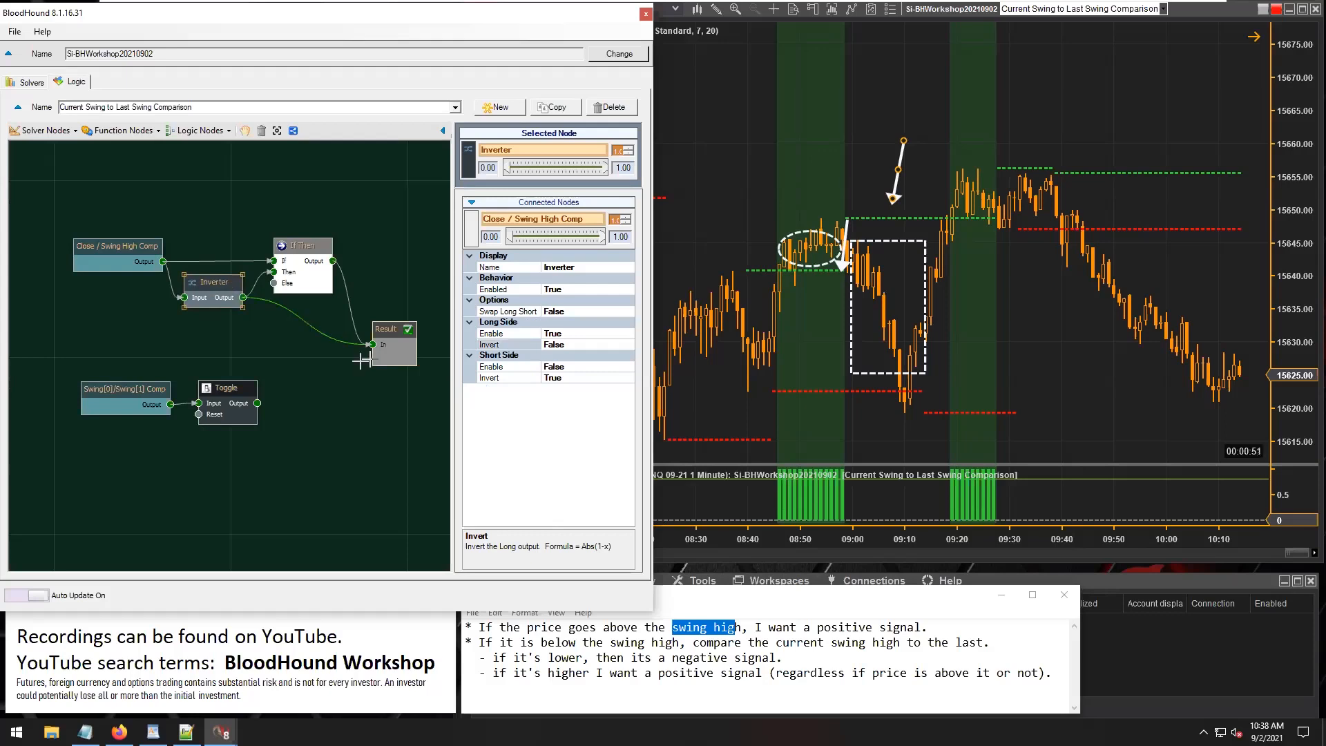
pyautogui.moveTo(205, 284); pyautogui.dragTo(217, 312)
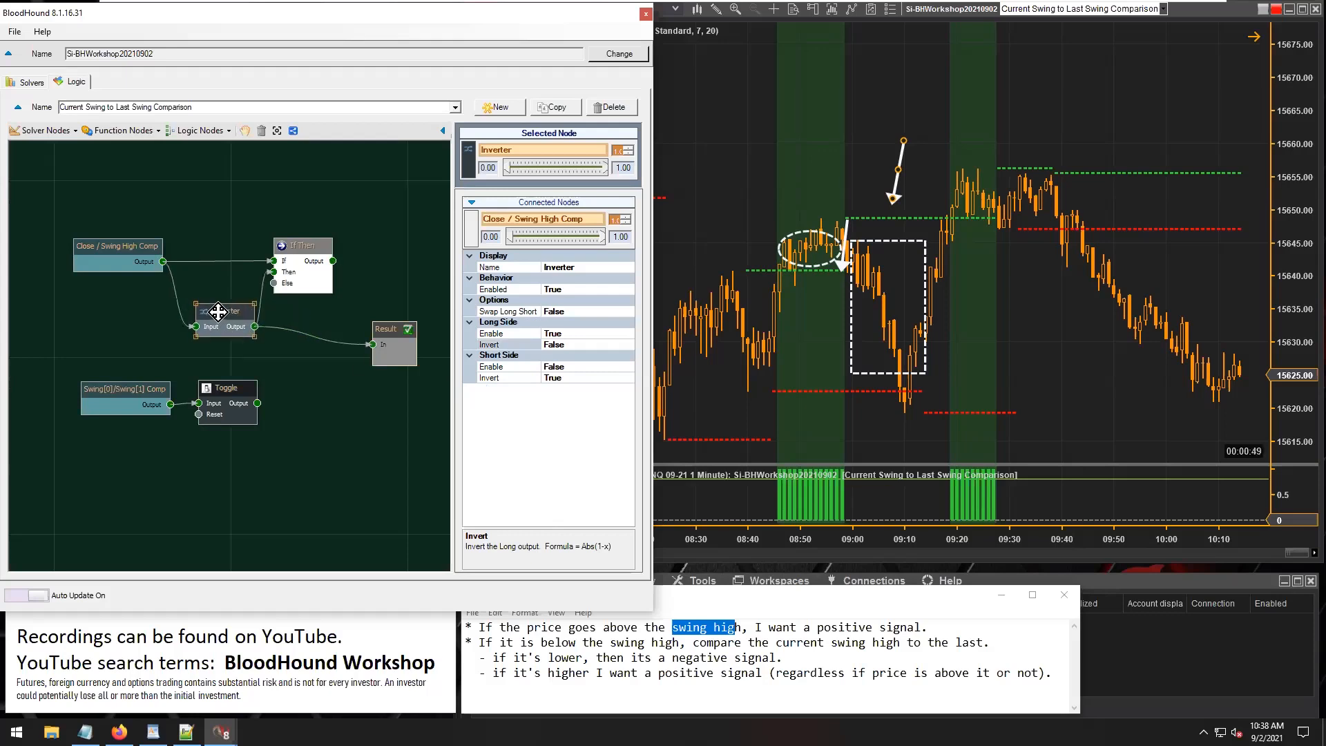
pyautogui.click(935, 291)
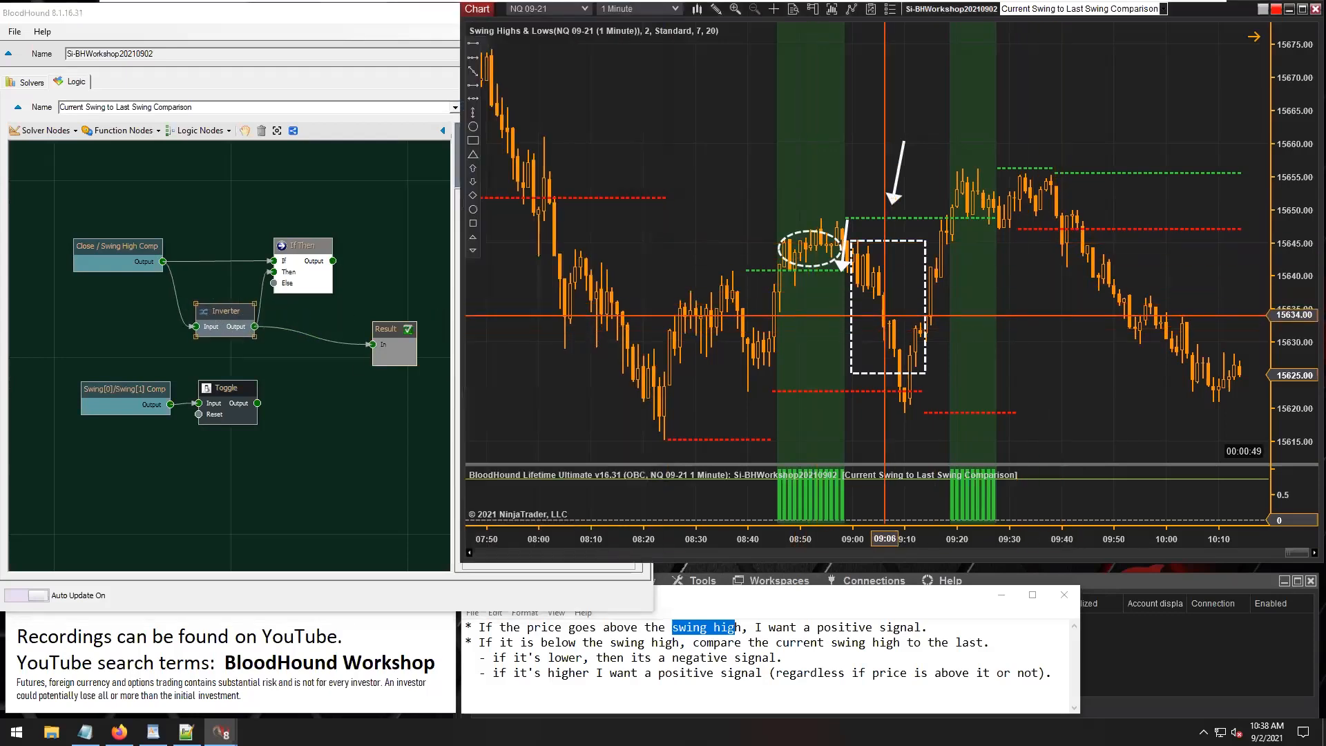
pyautogui.scroll(5, 856, 289)
pyautogui.scroll(10, 845, 287)
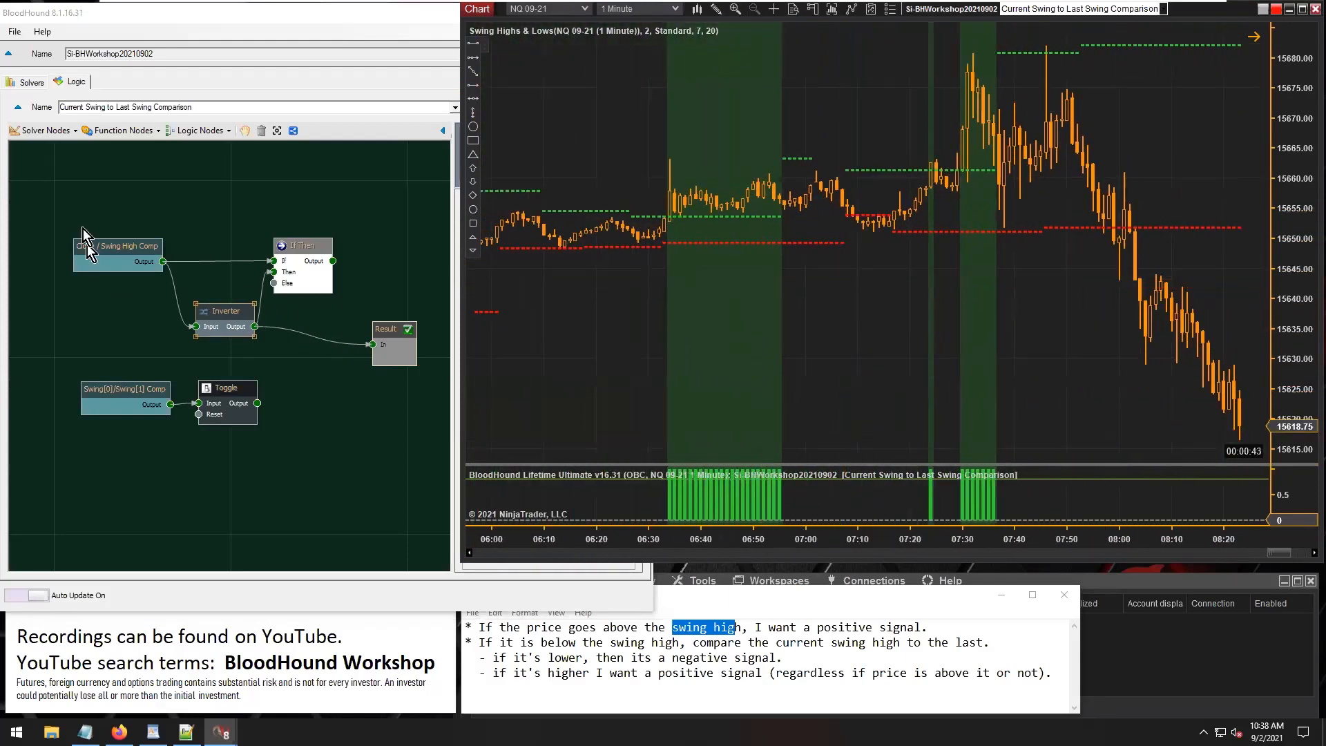
pyautogui.click(114, 250)
pyautogui.moveTo(230, 317); pyautogui.dragTo(222, 314)
pyautogui.scroll(-7, 1001, 310)
pyautogui.scroll(-4, 1054, 311)
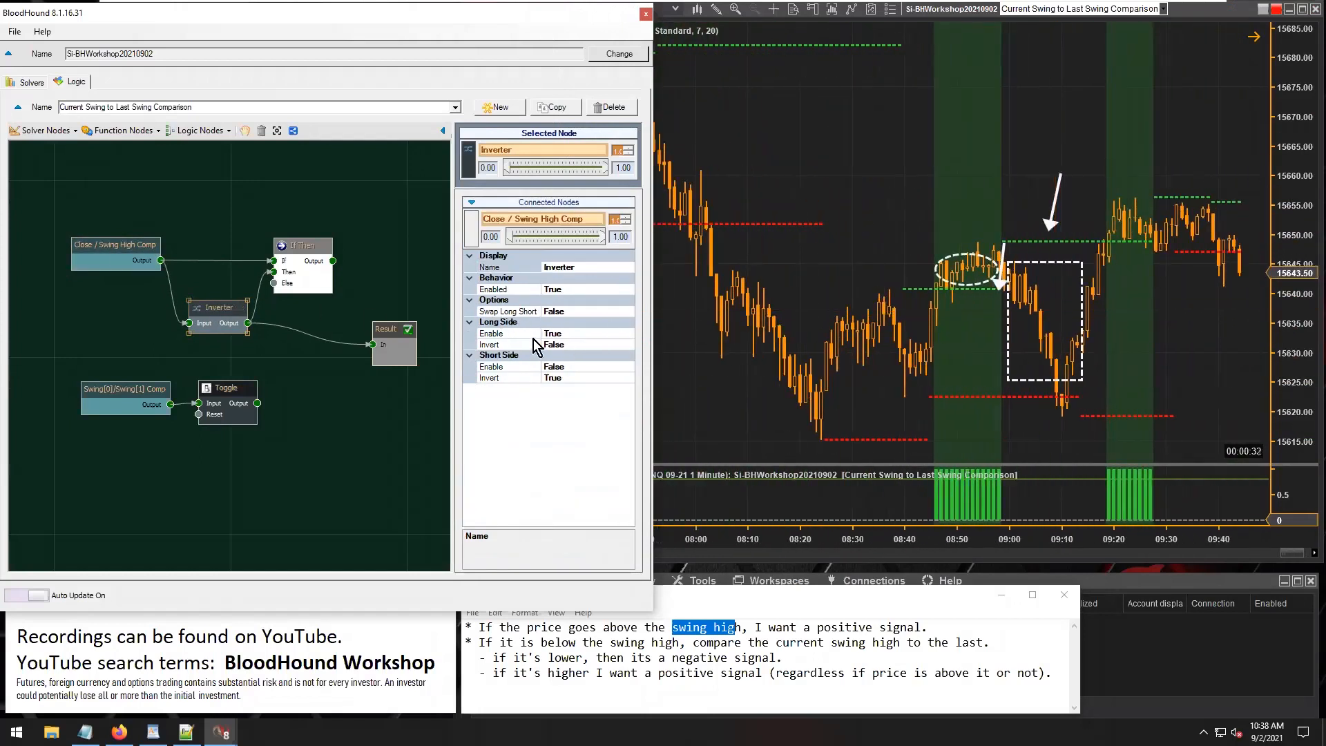
# Rename the Inverter node as Long only.
pyautogui.click(563, 266)
pyautogui.write('Long only')
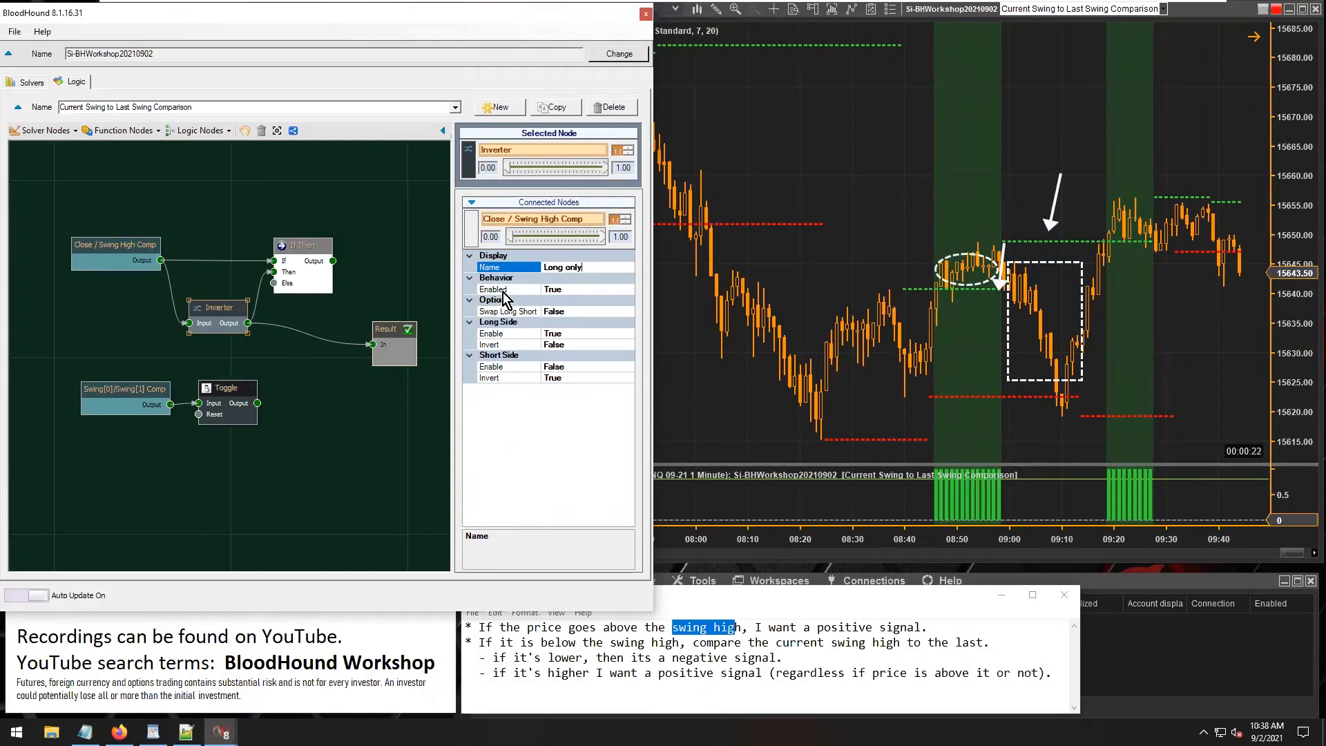
pyautogui.click(499, 367)
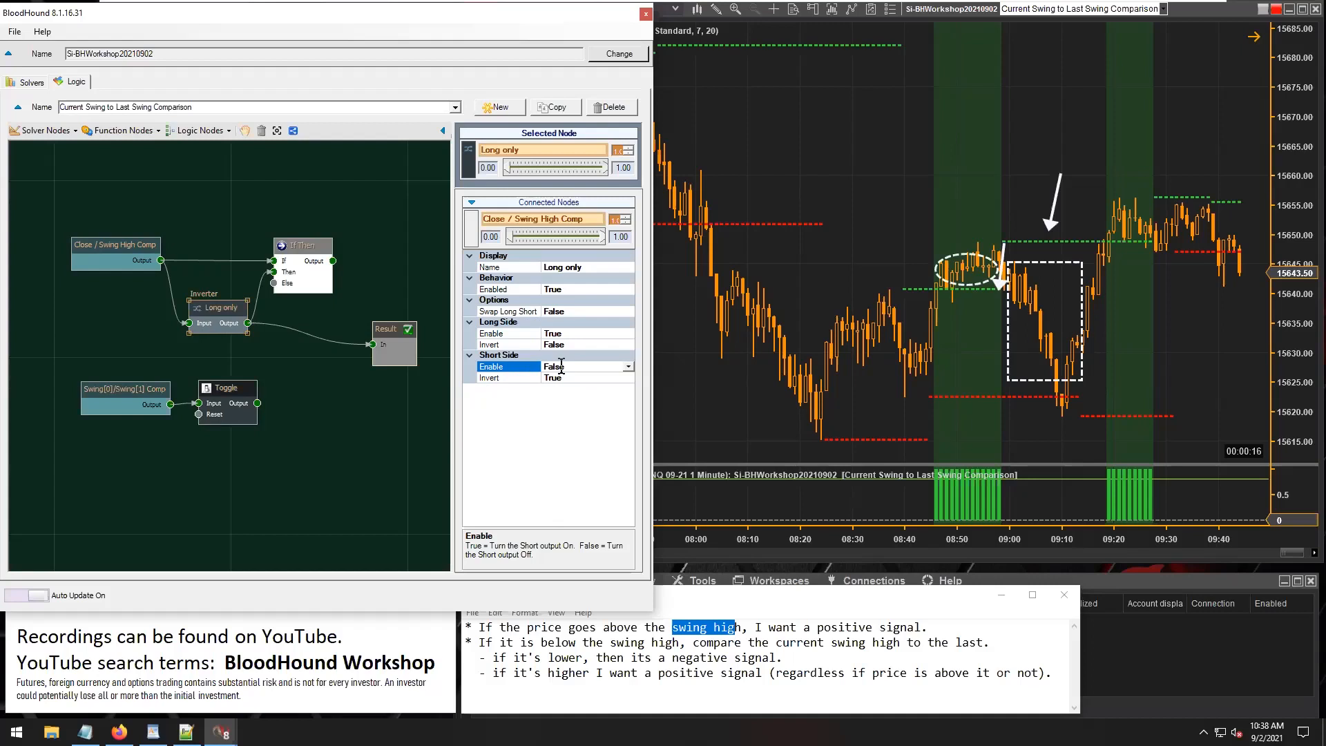
# Set the Long only node's Short Side Invert to False and toggle its Long Side Invert, returning it to False.
pyautogui.click(513, 333)
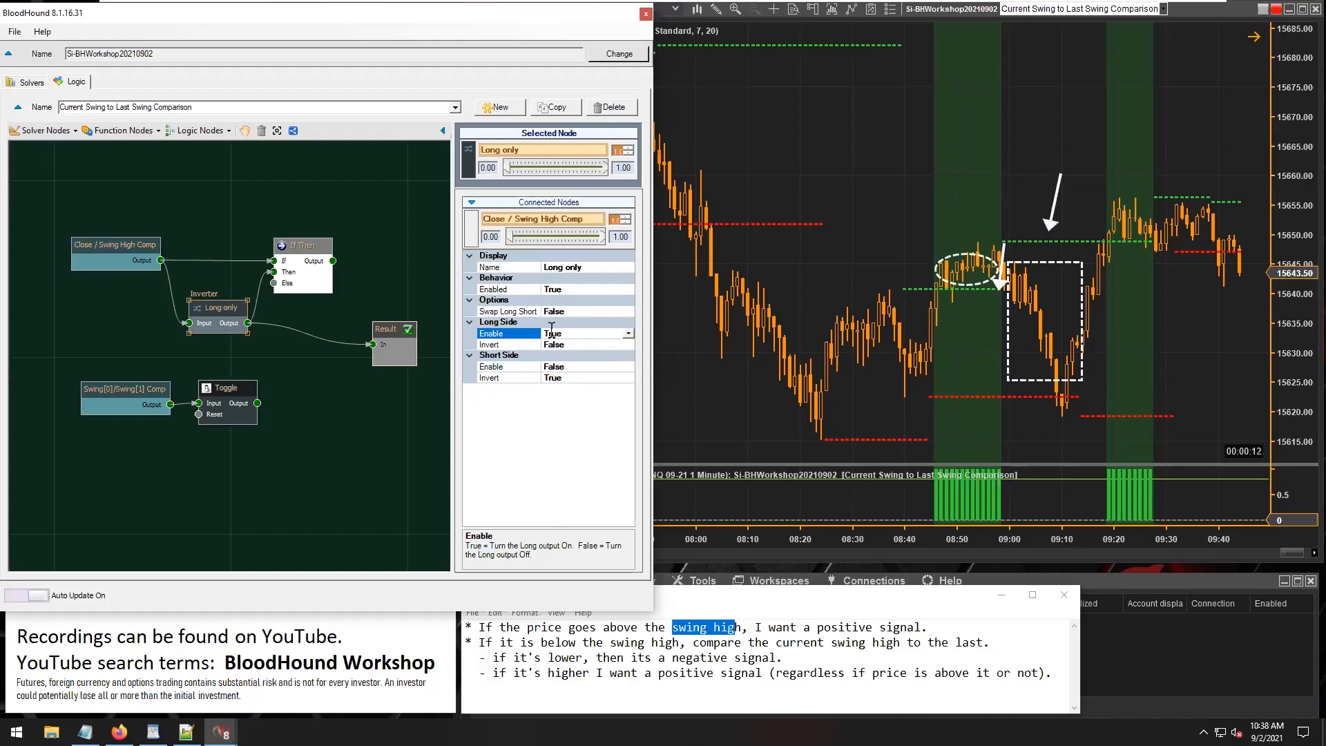
pyautogui.click(508, 345)
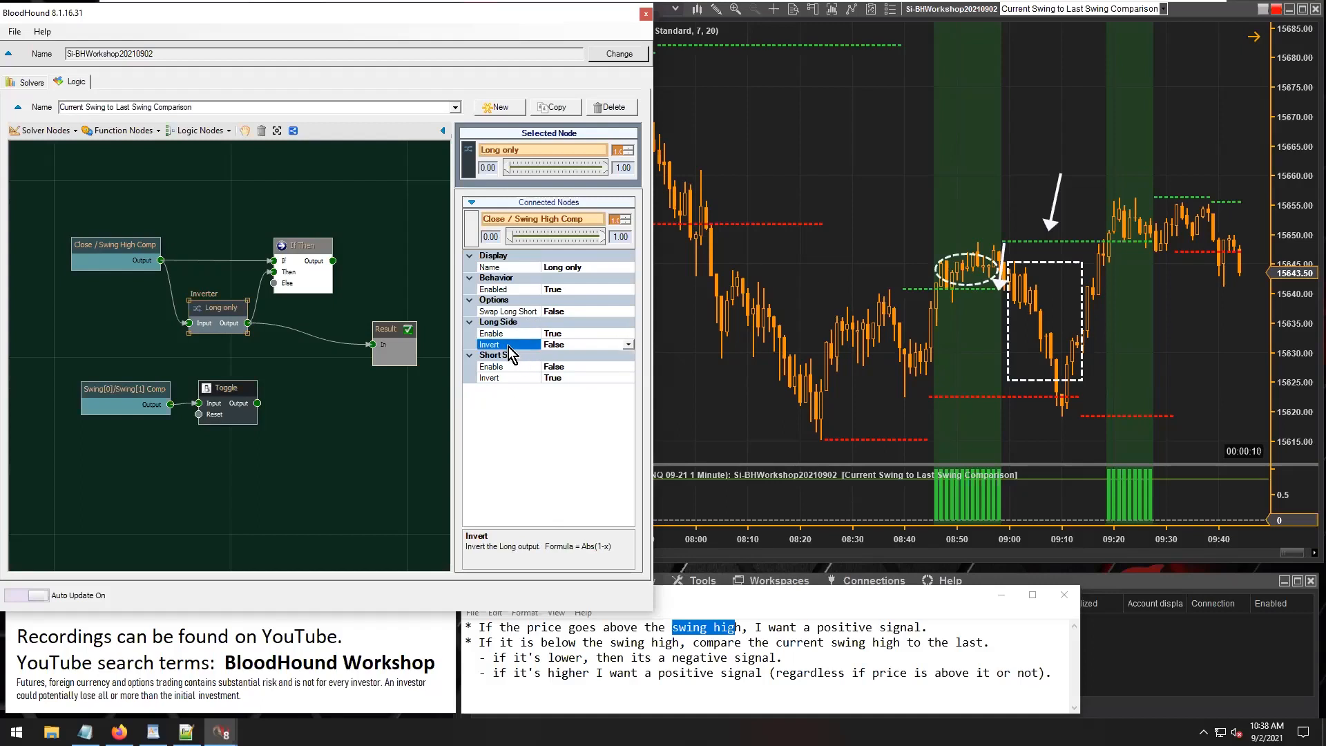
pyautogui.click(559, 380)
pyautogui.doubleClick(558, 379)
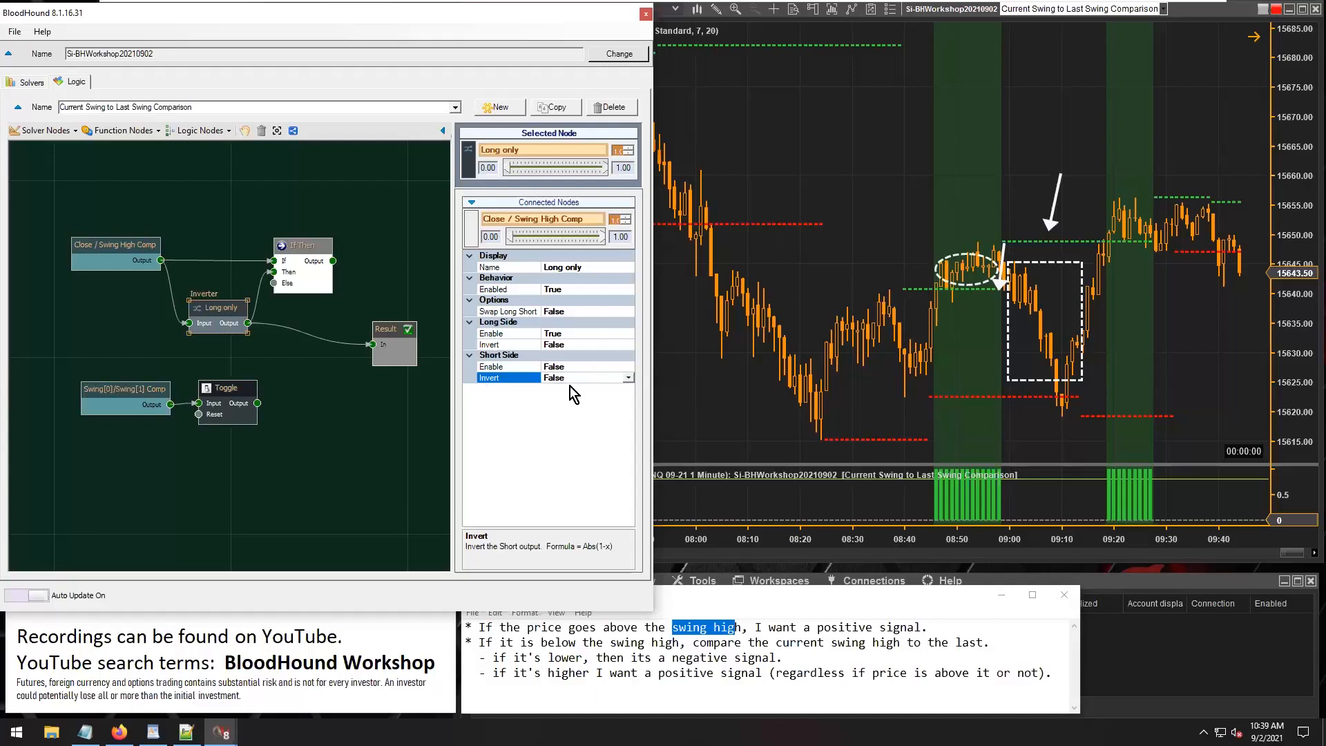
pyautogui.click(529, 334)
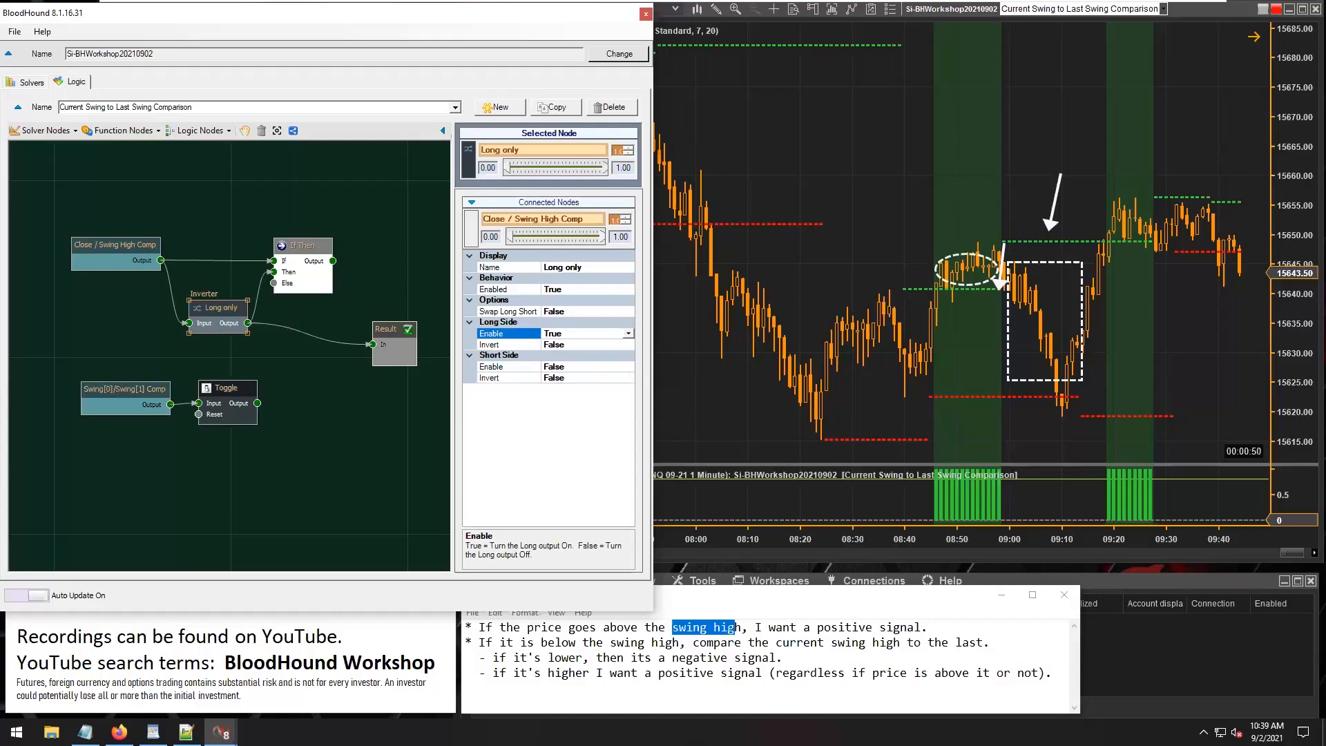
pyautogui.doubleClick(556, 344)
pyautogui.doubleClick(555, 345)
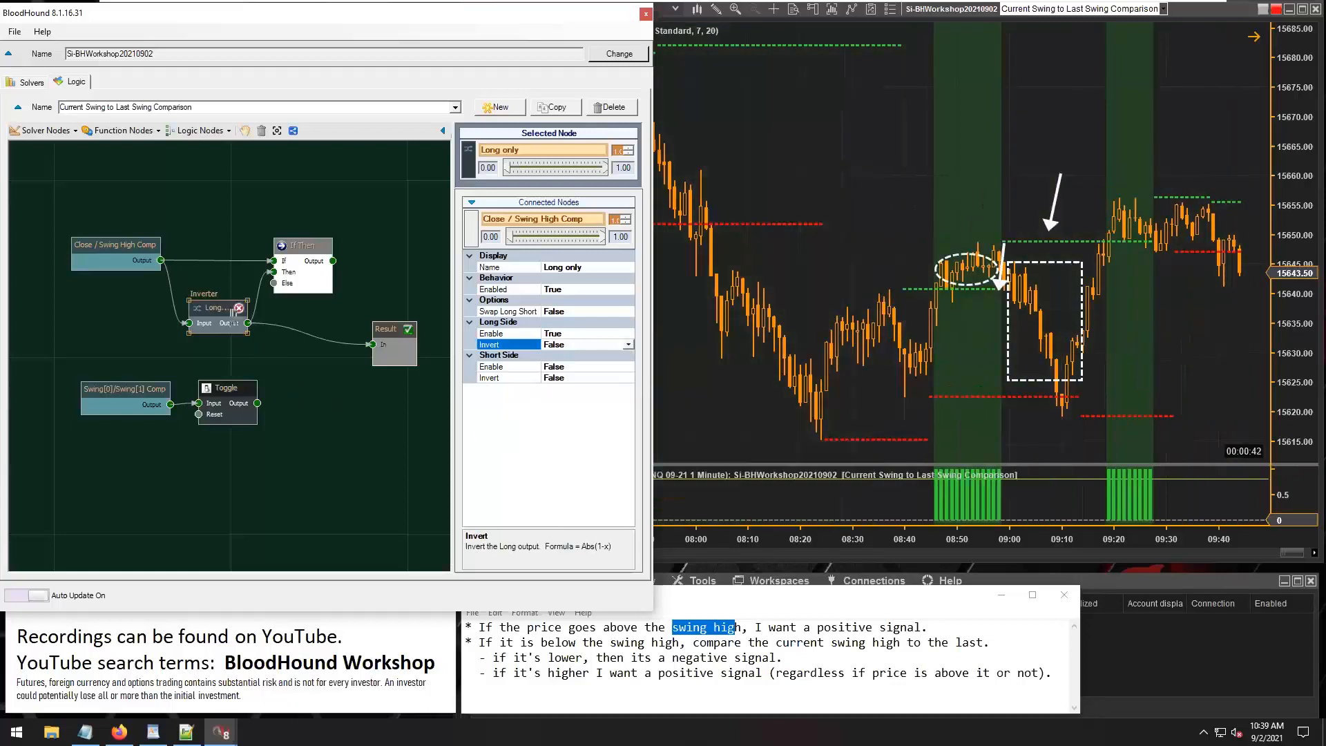
# Rearrange the Long only and If Then nodes, then connect If Then's output to Result and the Toggle's output to the Else input.
pyautogui.moveTo(211, 312); pyautogui.dragTo(205, 283)
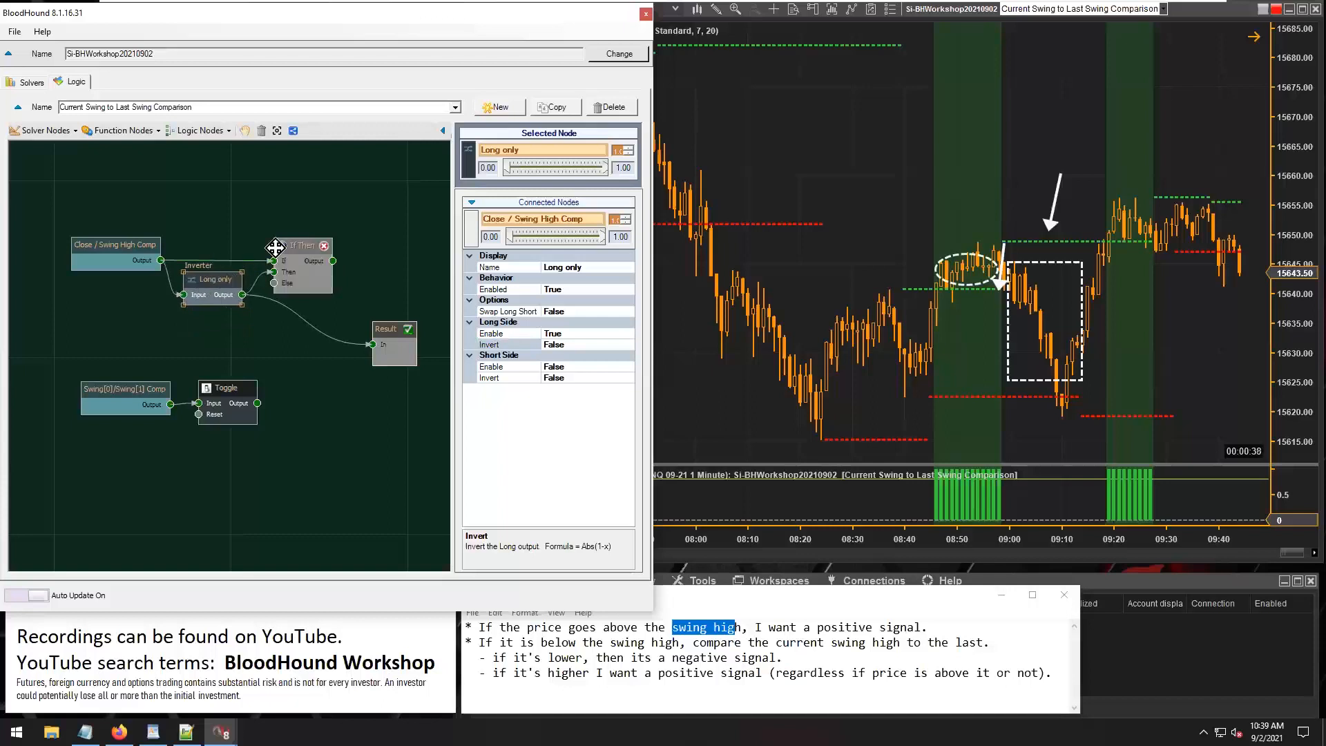
pyautogui.moveTo(298, 245); pyautogui.dragTo(312, 243)
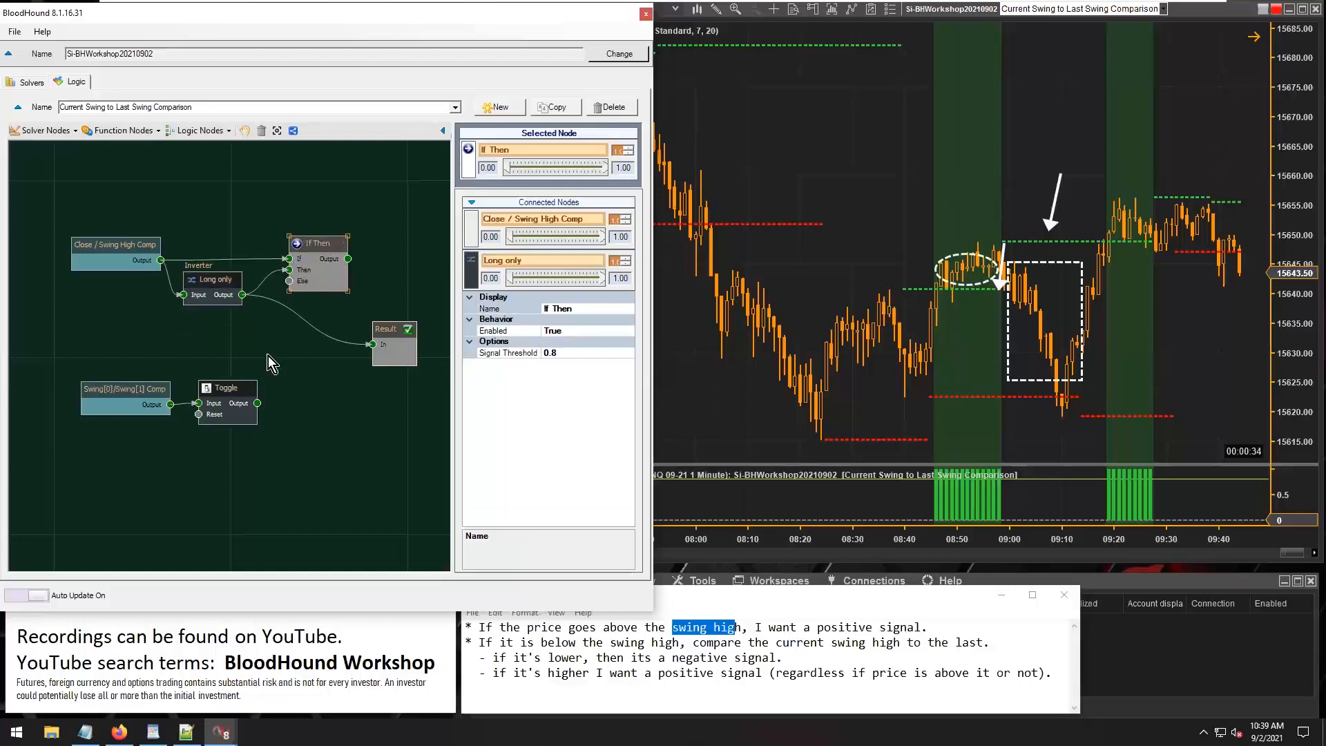
pyautogui.moveTo(288, 319)
pyautogui.moveTo(347, 258); pyautogui.dragTo(372, 343)
pyautogui.moveTo(257, 402); pyautogui.dragTo(289, 280)
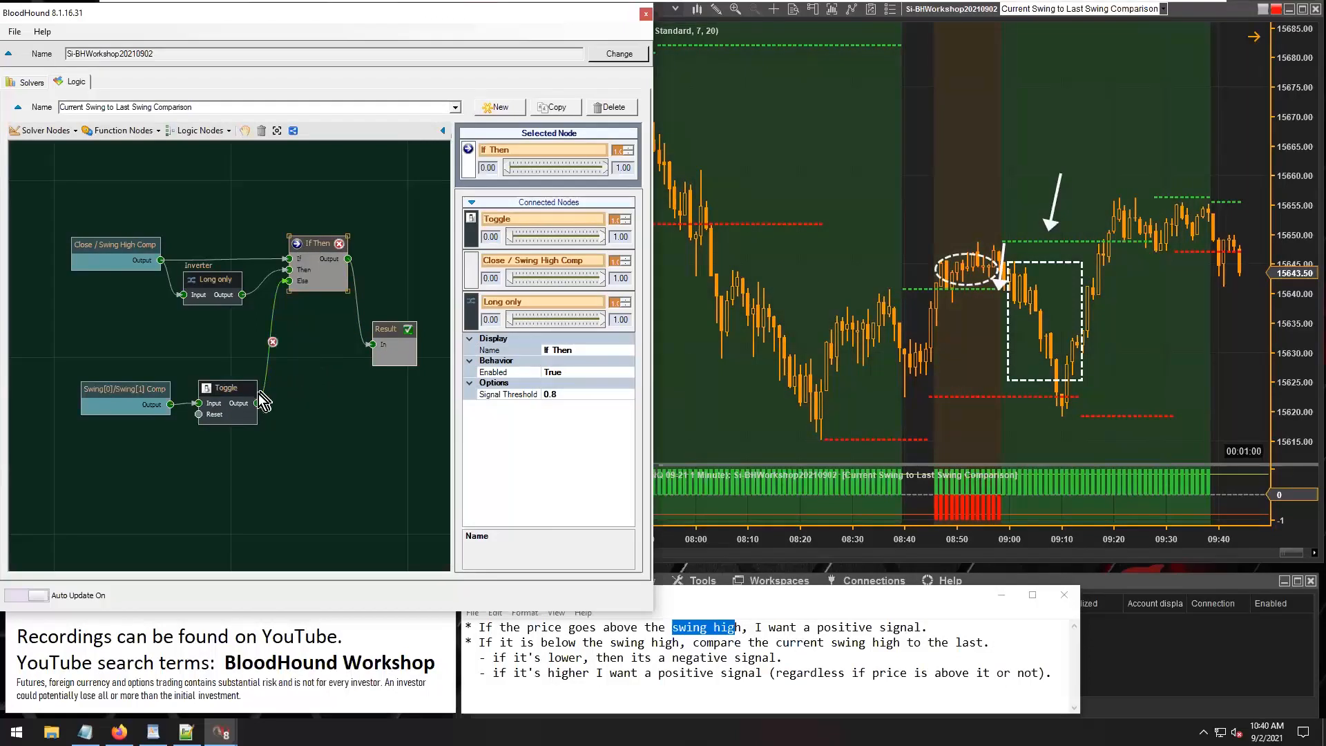
# Connect the Toggle's output directly to Result in place of the If Then output.
pyautogui.moveTo(257, 404); pyautogui.dragTo(372, 344)
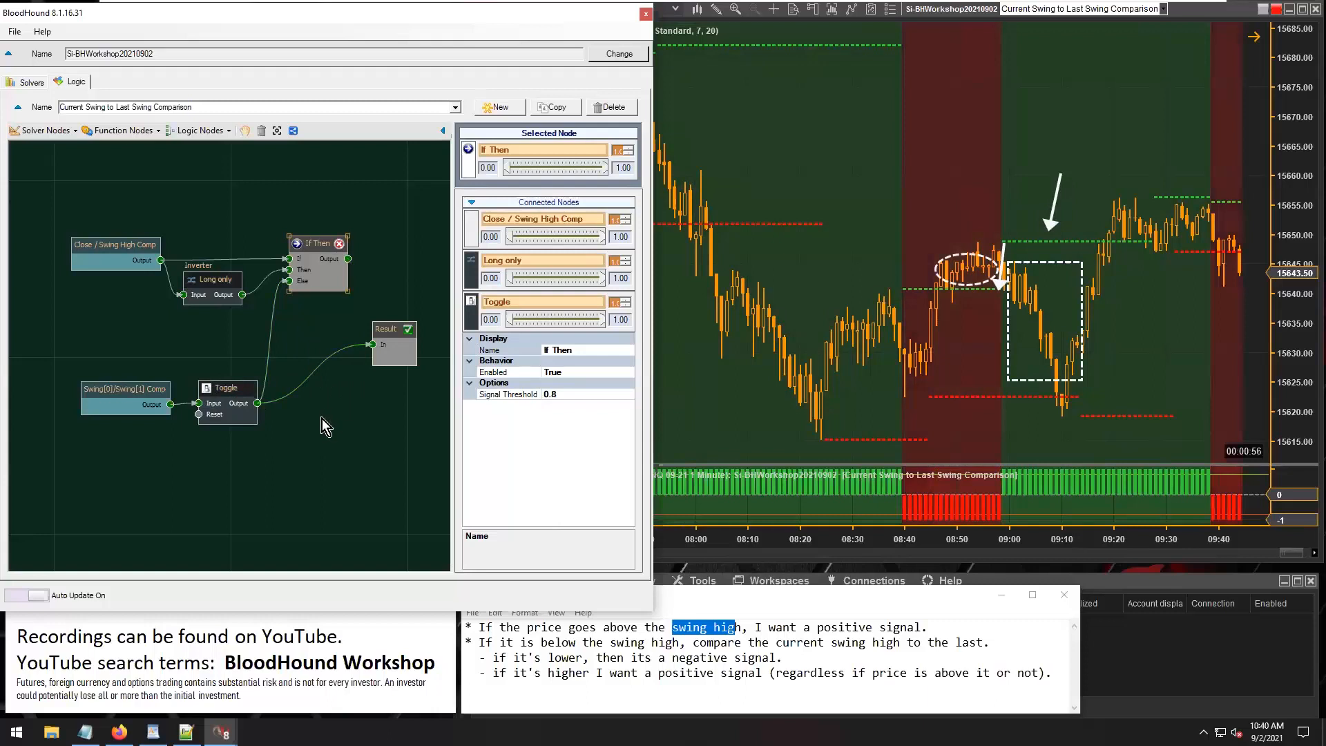
# Connect the If Then node's output to Result and bring the chart forward to view its signals.
pyautogui.moveTo(352, 279); pyautogui.dragTo(366, 331)
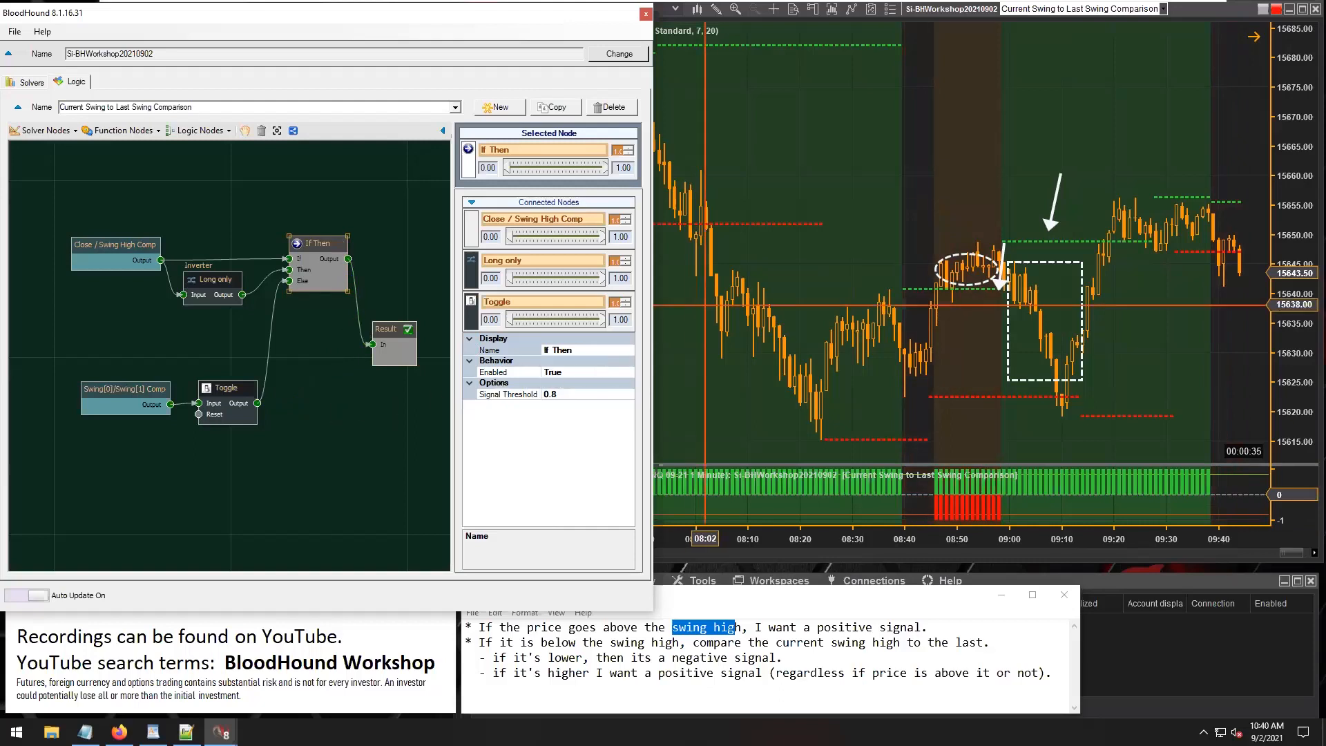
pyautogui.click(773, 323)
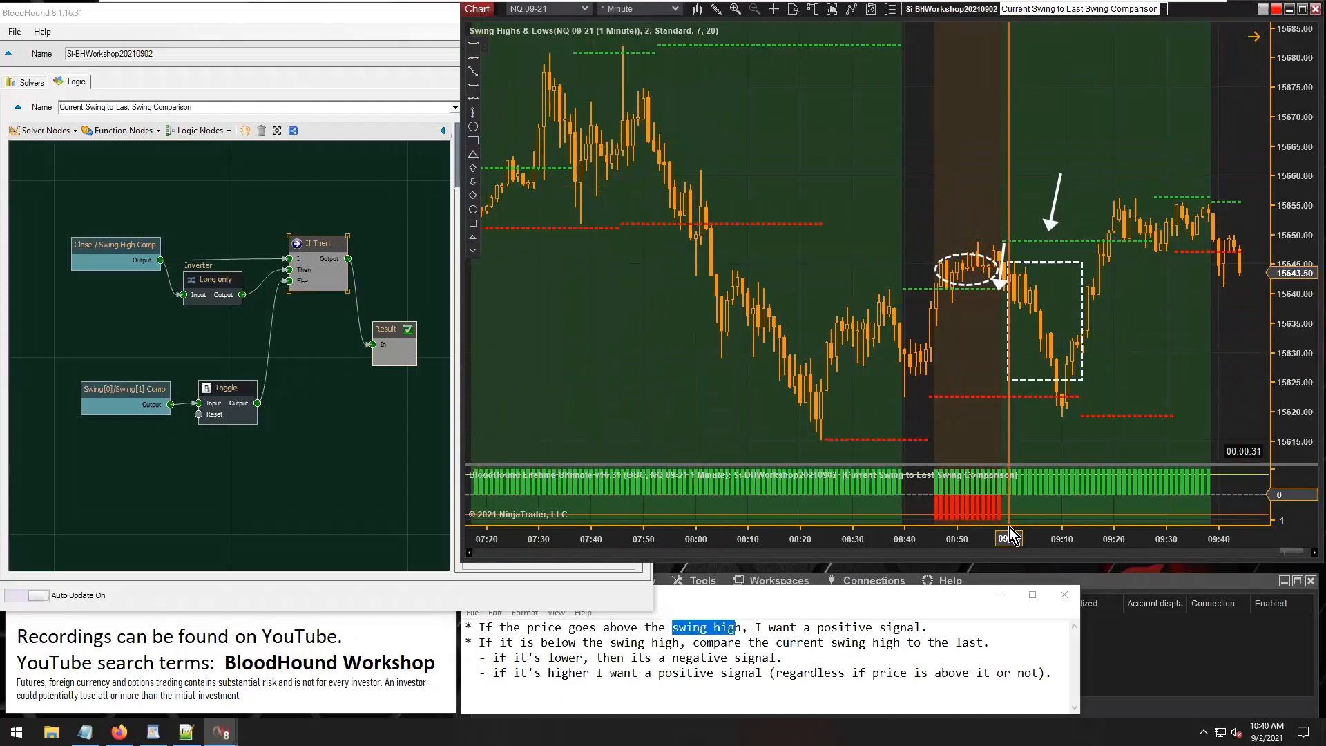
# Mark the short signals from about 08:46 to 08:58 with a crossed-out dashed rectangle, and the section just before with a red rectangle.
pyautogui.moveTo(986, 502); pyautogui.dragTo(937, 494)
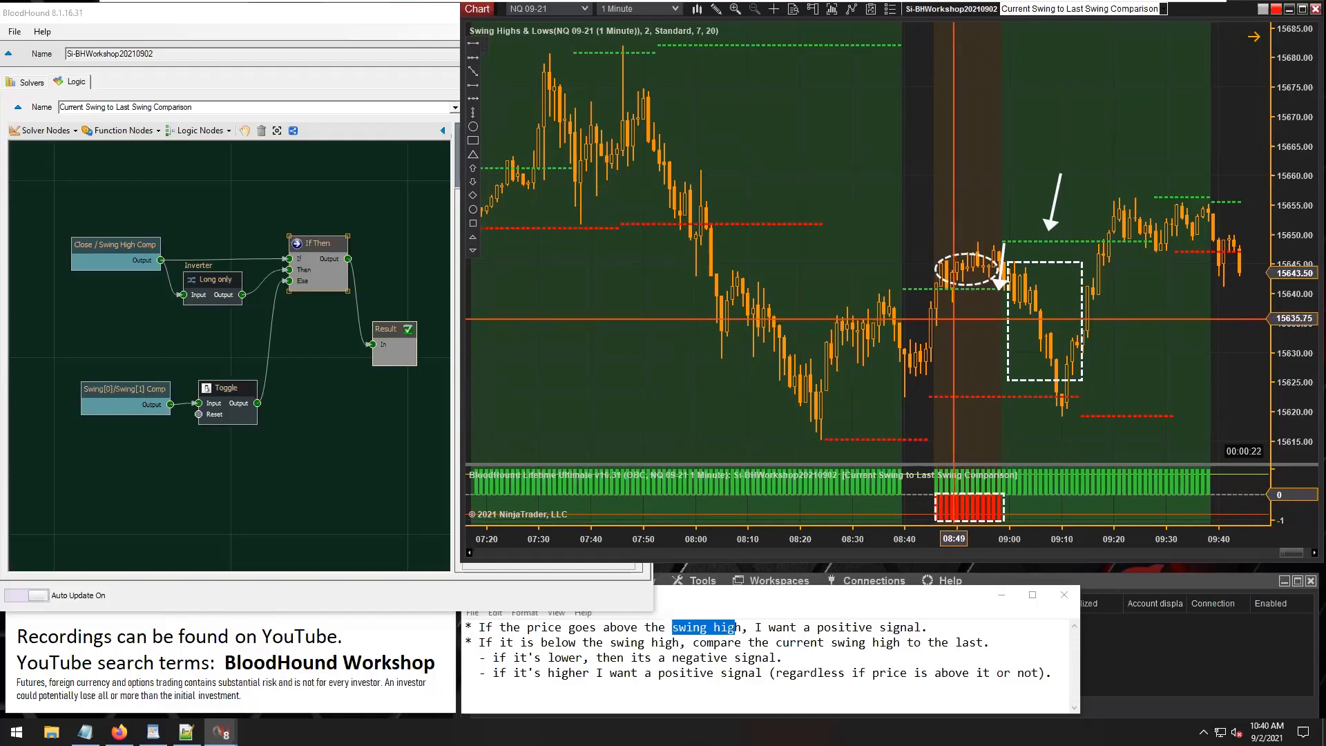
pyautogui.click(946, 516)
pyautogui.click(995, 502)
pyautogui.click(473, 71)
pyautogui.click(943, 497)
pyautogui.click(996, 518)
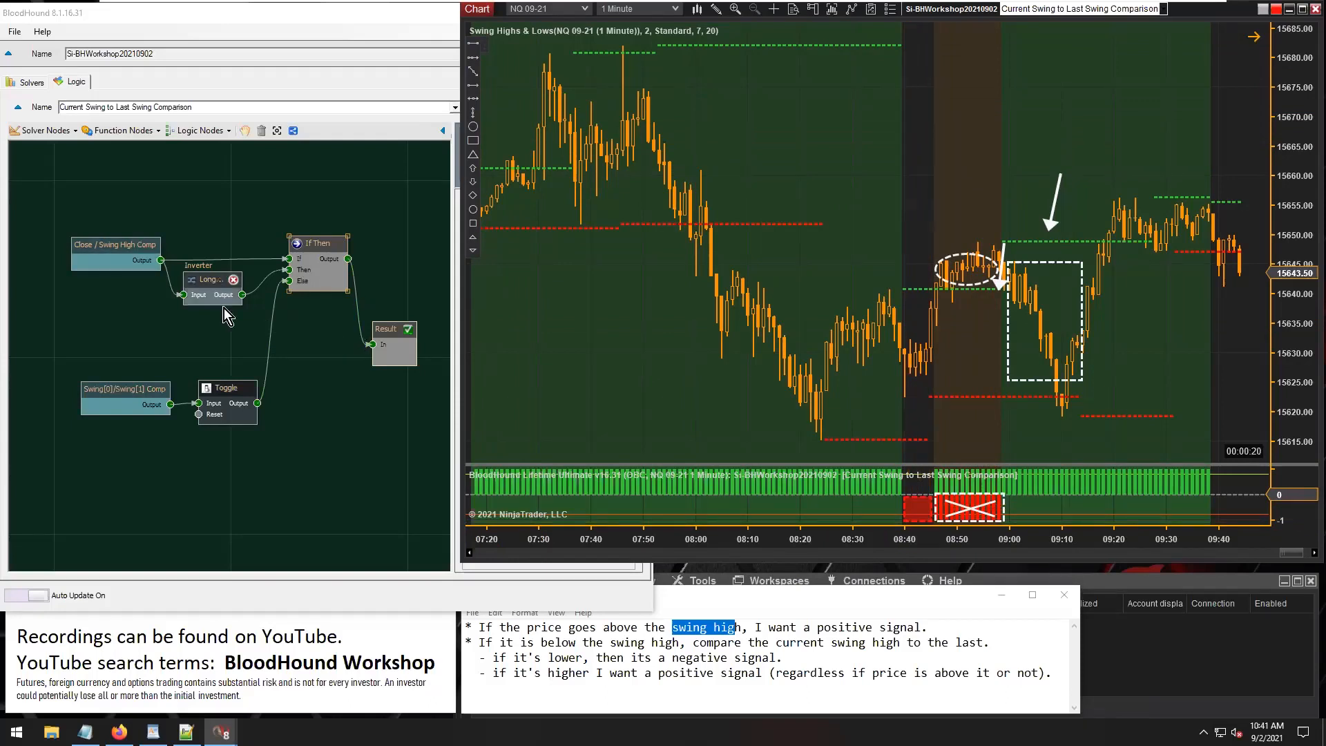
# Connect the Toggle's output directly to Result and examine the short signals starting around 08:40 on the chart.
pyautogui.moveTo(256, 403); pyautogui.dragTo(375, 352)
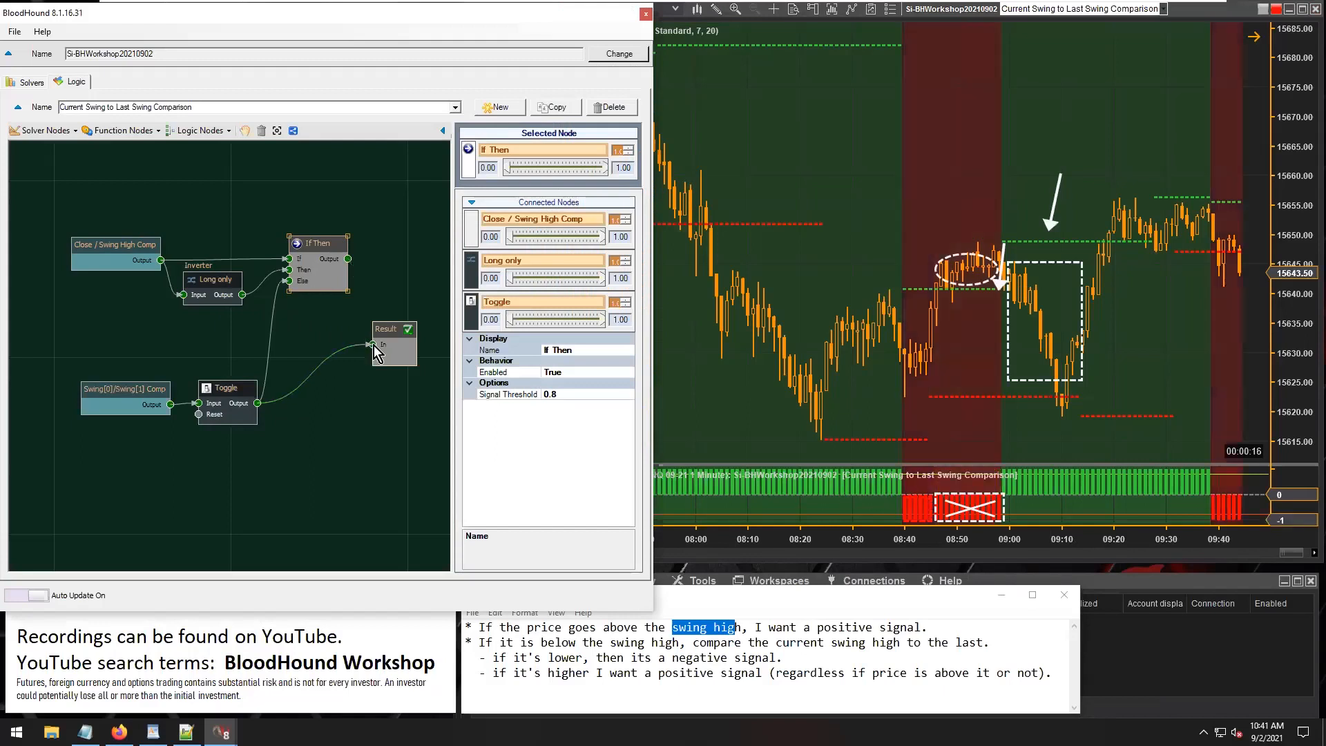
pyautogui.click(325, 435)
pyautogui.click(224, 392)
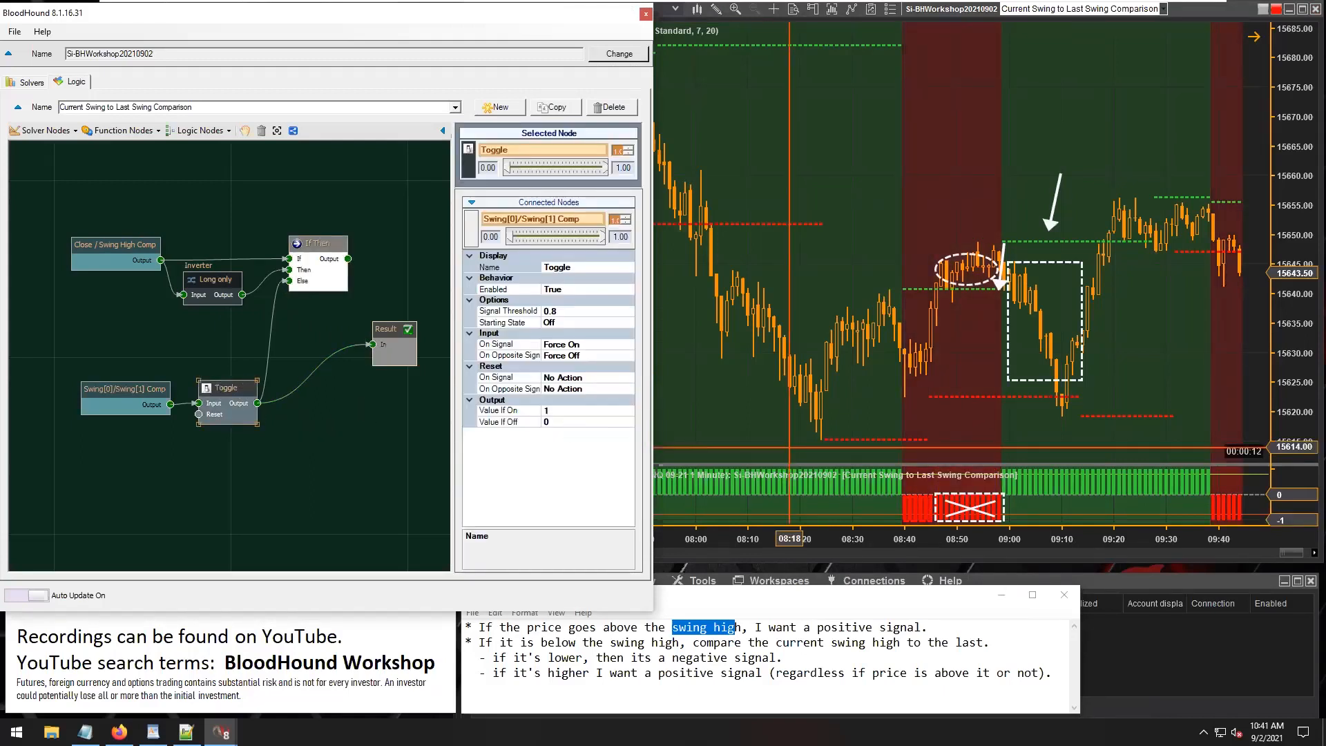
pyautogui.moveTo(940, 514); pyautogui.dragTo(1011, 518)
pyautogui.moveTo(1111, 539); pyautogui.dragTo(891, 540)
pyautogui.scroll(3, 835, 424)
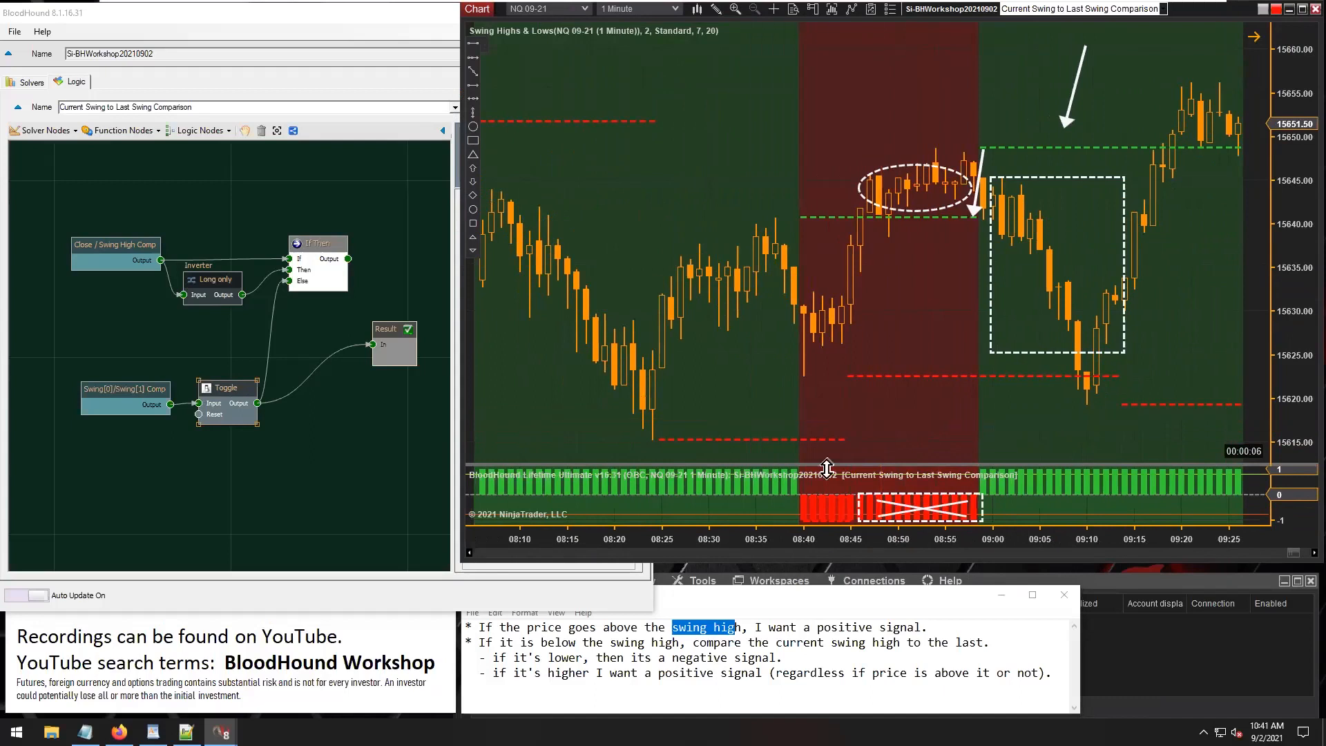
pyautogui.click(815, 521)
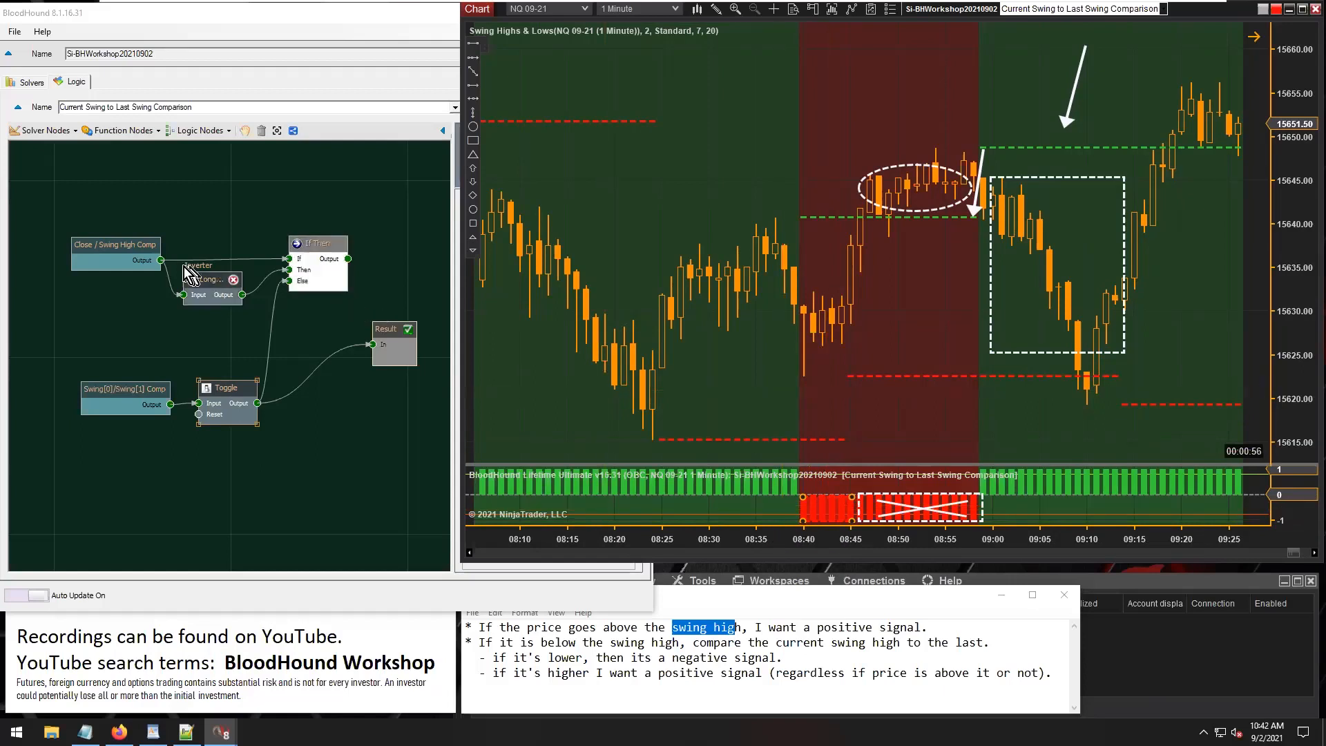
# Connect the Close / Swing High Comp output directly to Result and view its signals on the chart.
pyautogui.moveTo(160, 260); pyautogui.dragTo(382, 342)
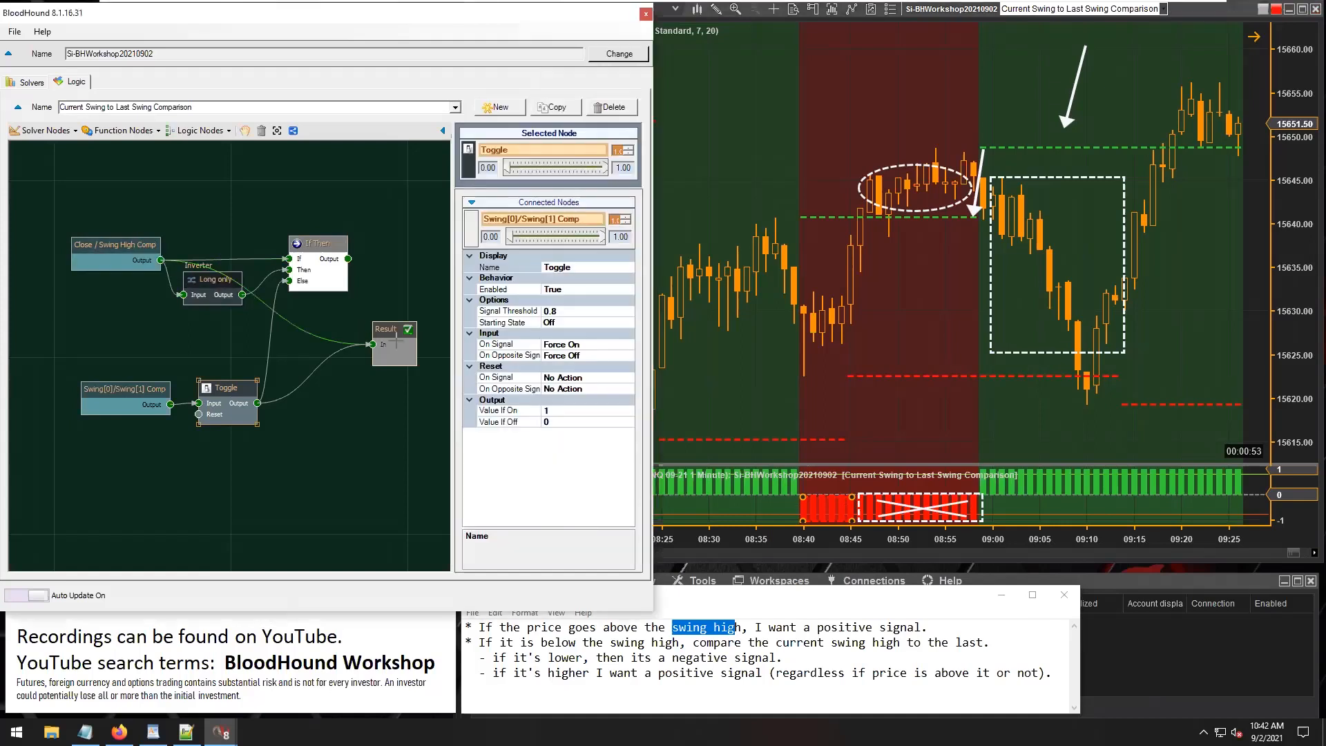
pyautogui.click(559, 193)
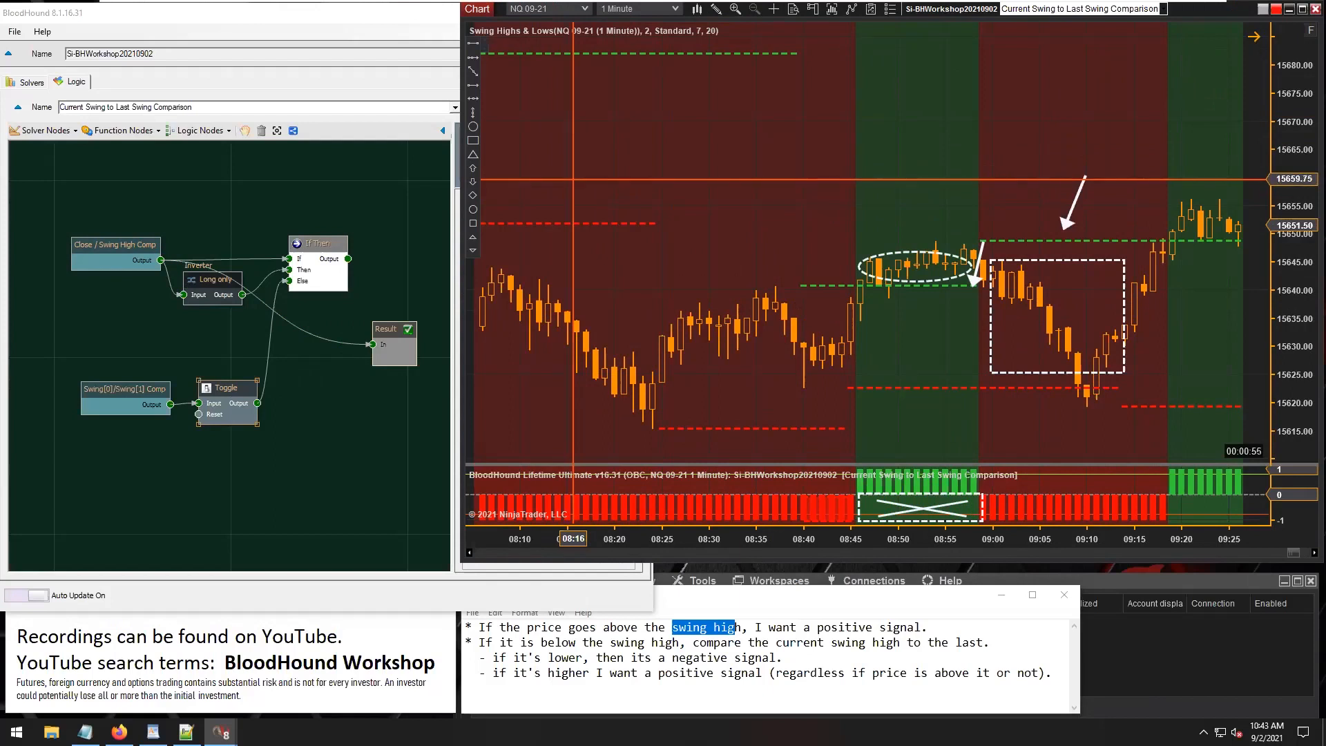
# Reconnect If Then's output to Result and switch the Long only node's Short Side Enable to True, returning it to False.
pyautogui.click(214, 279)
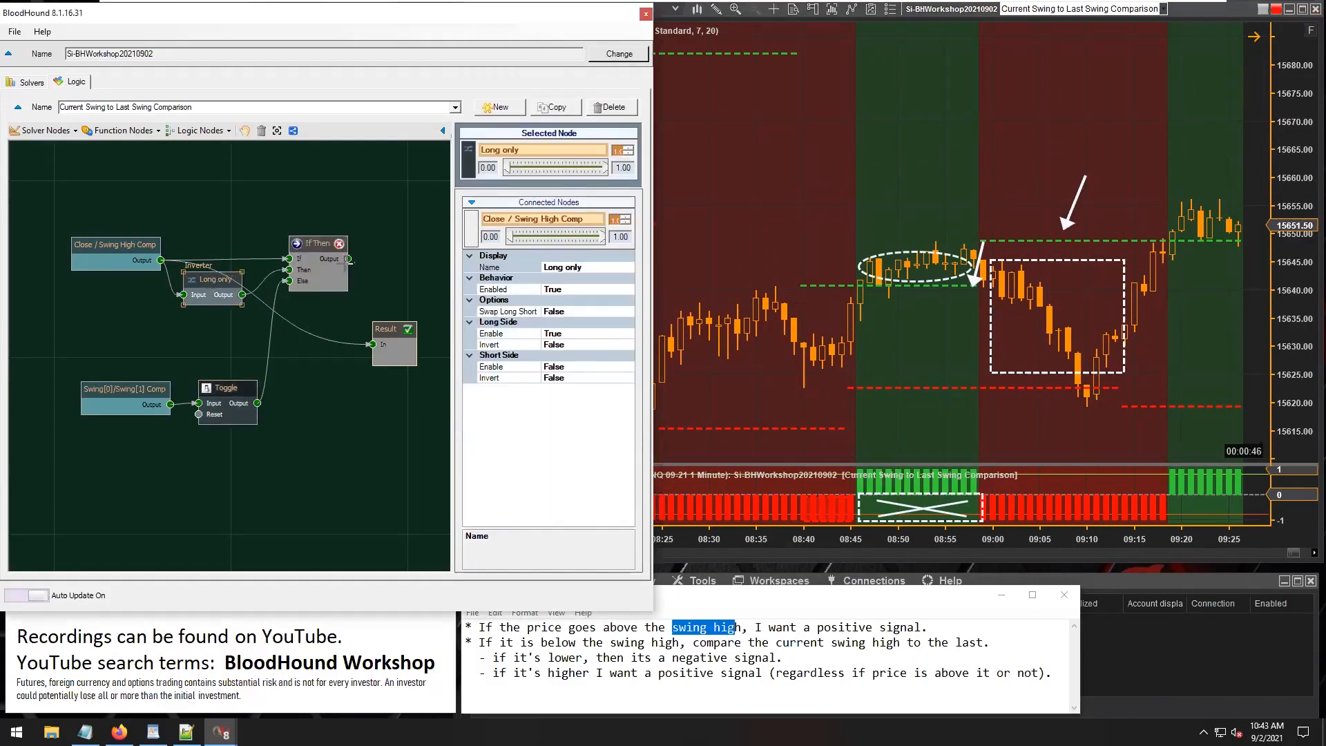
pyautogui.moveTo(363, 332); pyautogui.dragTo(373, 344)
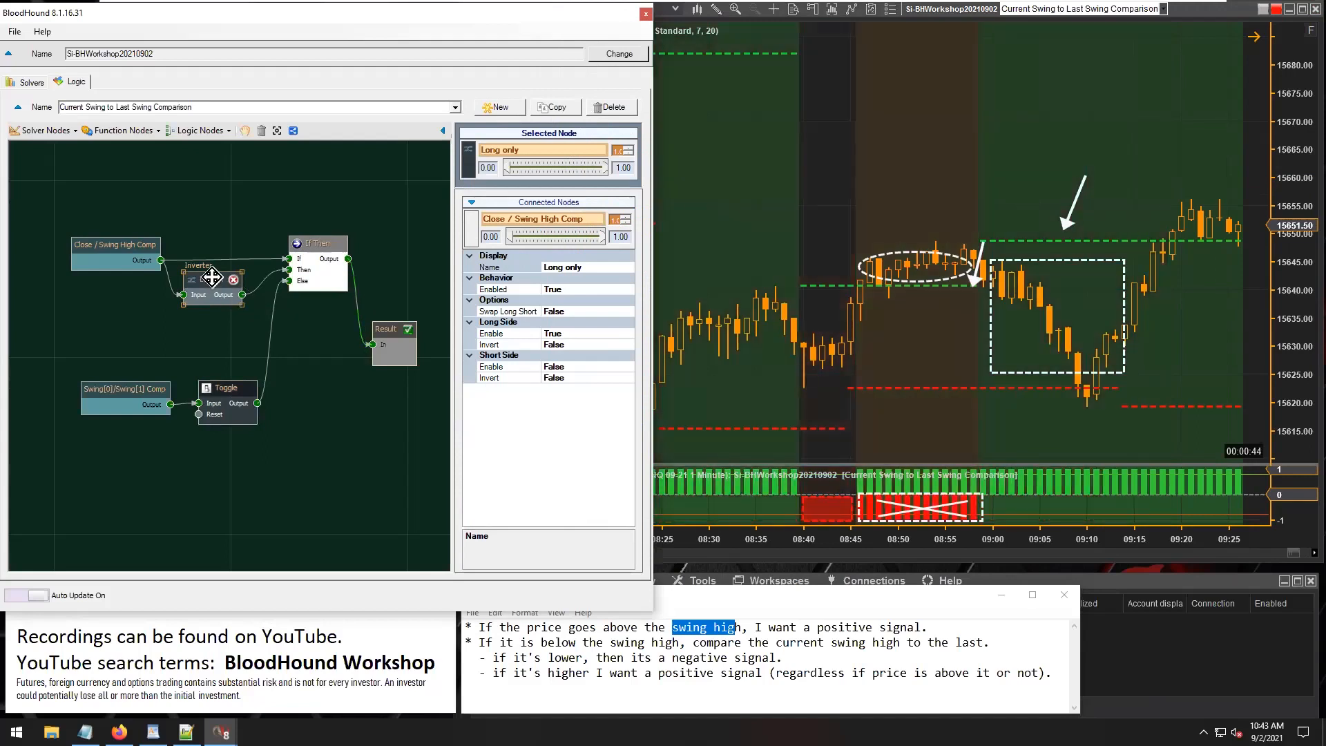
pyautogui.click(570, 366)
pyautogui.doubleClick(571, 366)
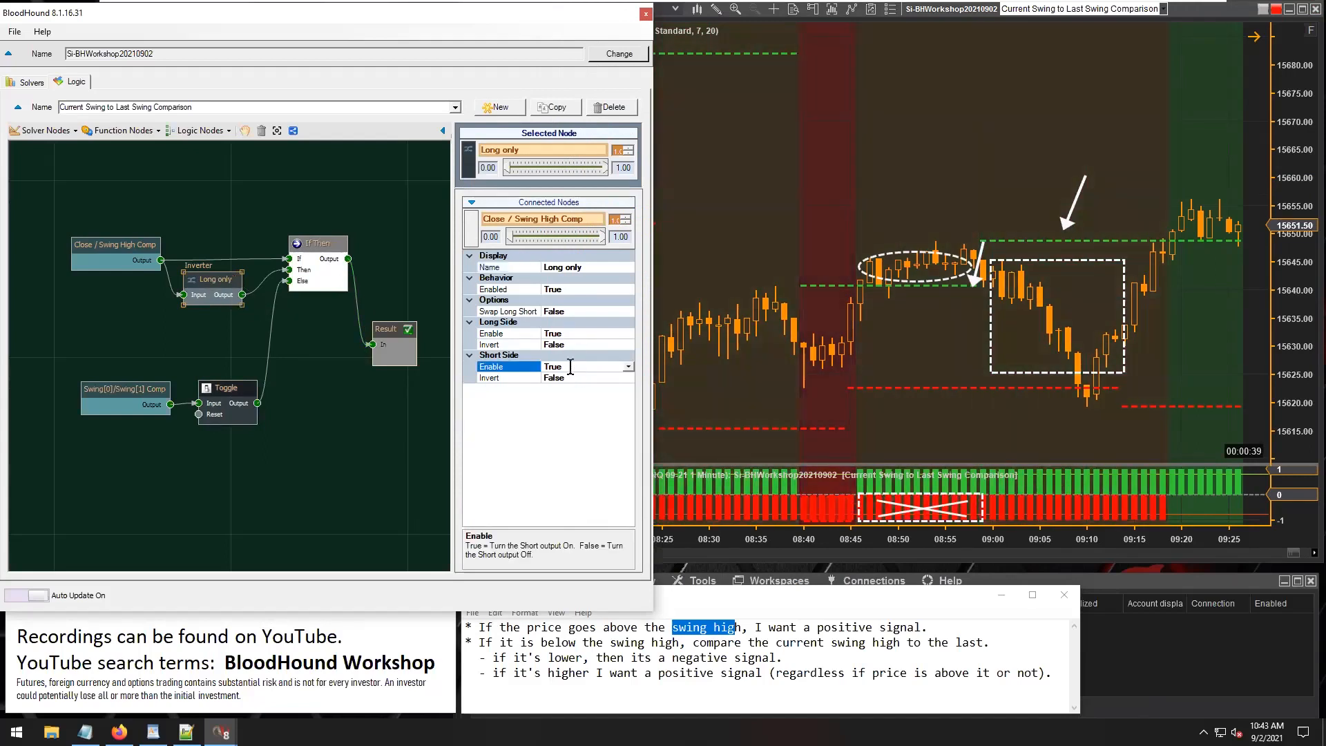
pyautogui.doubleClick(571, 367)
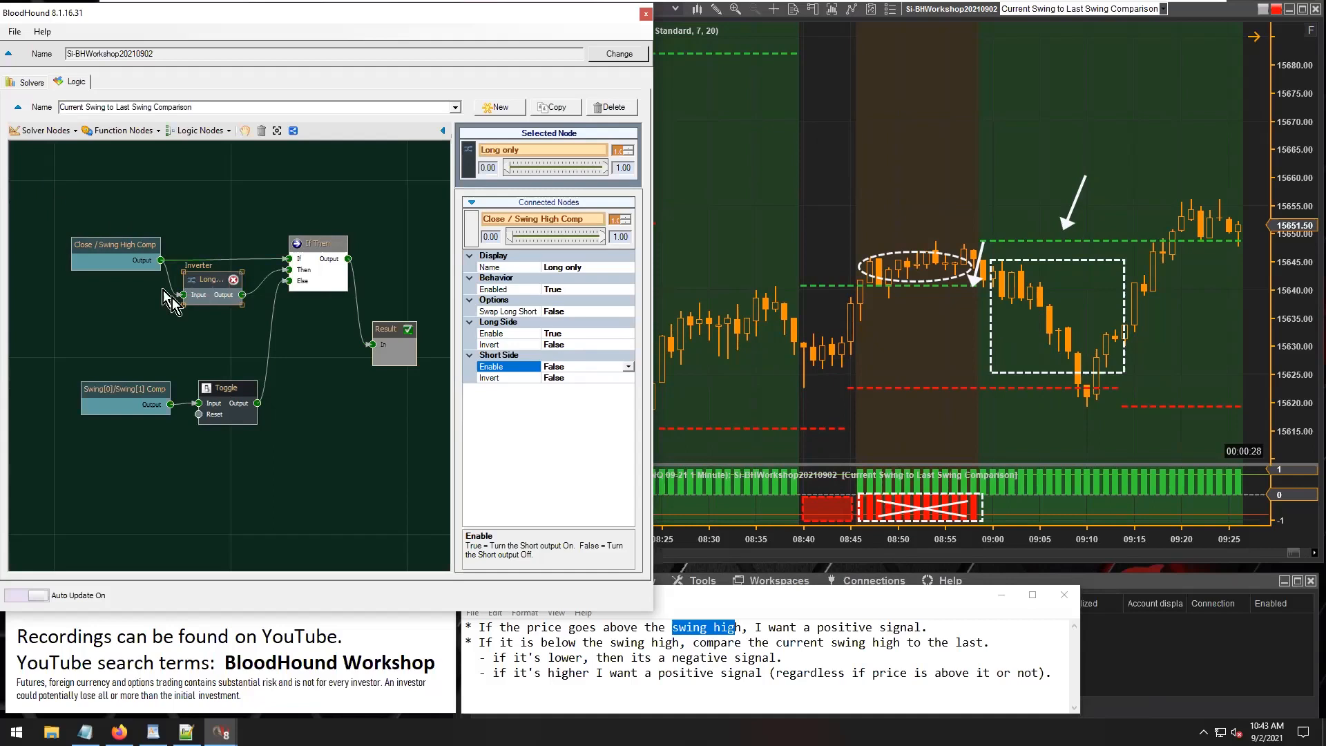
# Connect the Close / Swing High Comp output directly to Result, shift that solver node slightly and place Result above If Then.
pyautogui.moveTo(110, 247); pyautogui.dragTo(92, 245)
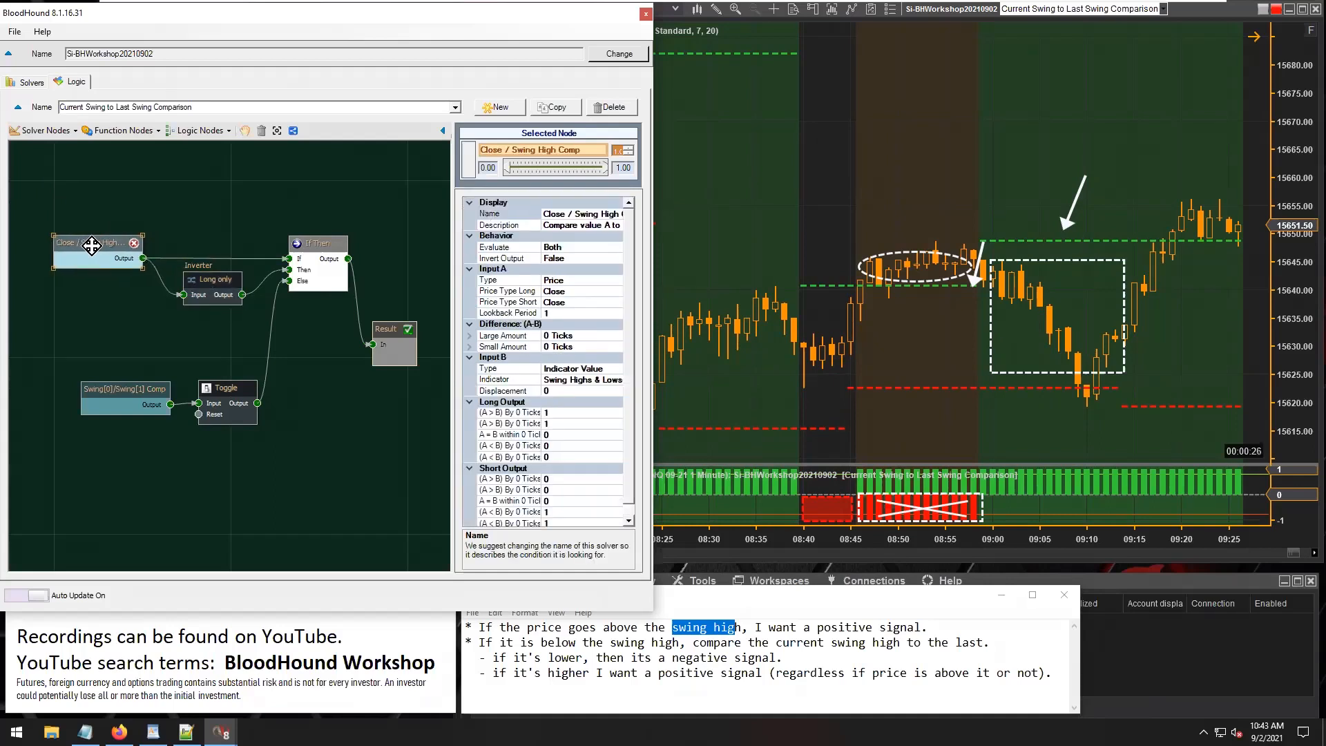
pyautogui.moveTo(143, 258); pyautogui.dragTo(372, 344)
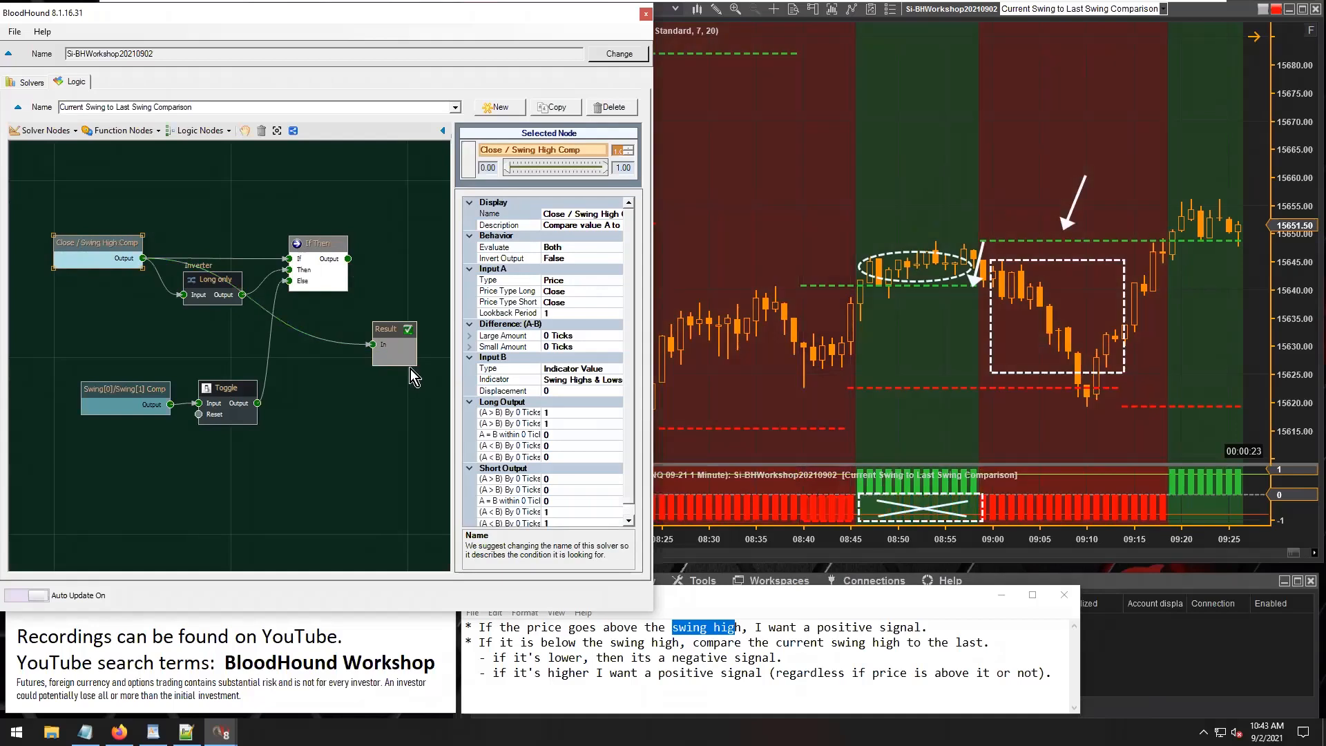
pyautogui.click(381, 323)
pyautogui.moveTo(381, 323); pyautogui.dragTo(359, 178)
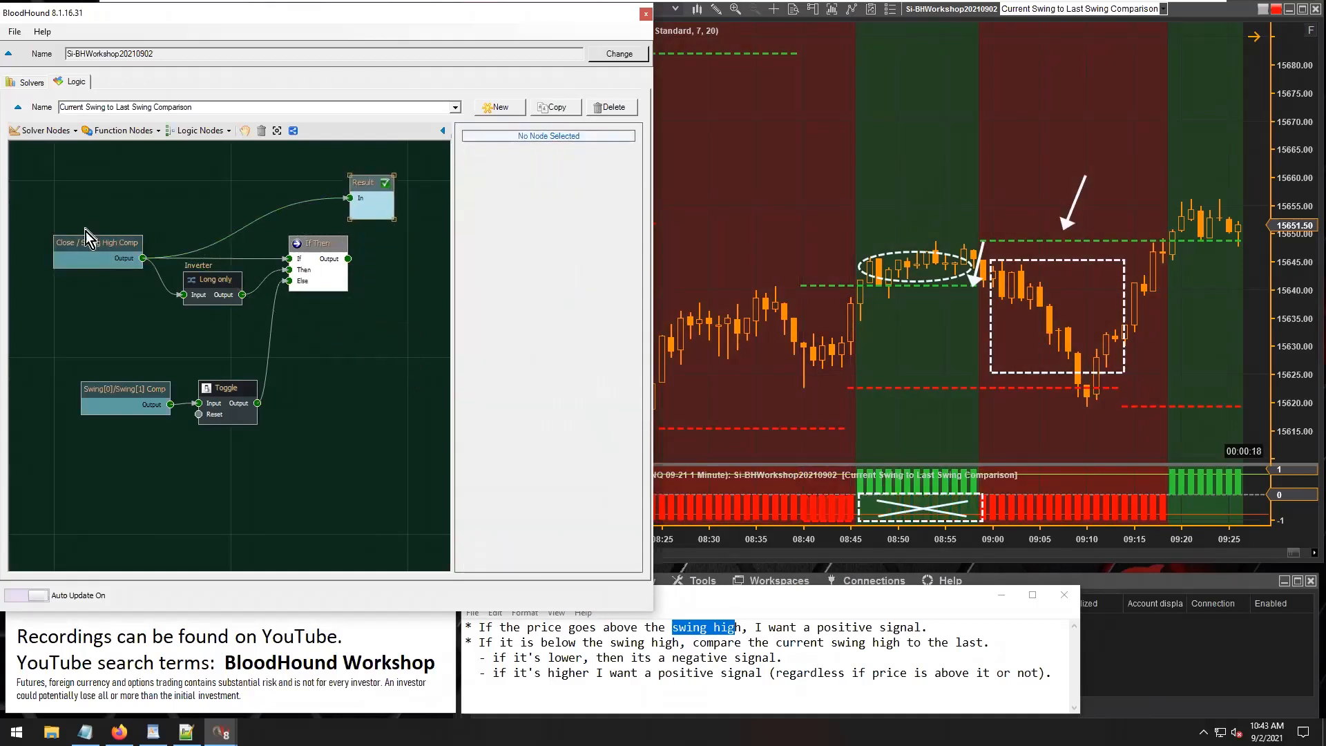
pyautogui.moveTo(90, 243); pyautogui.dragTo(96, 243)
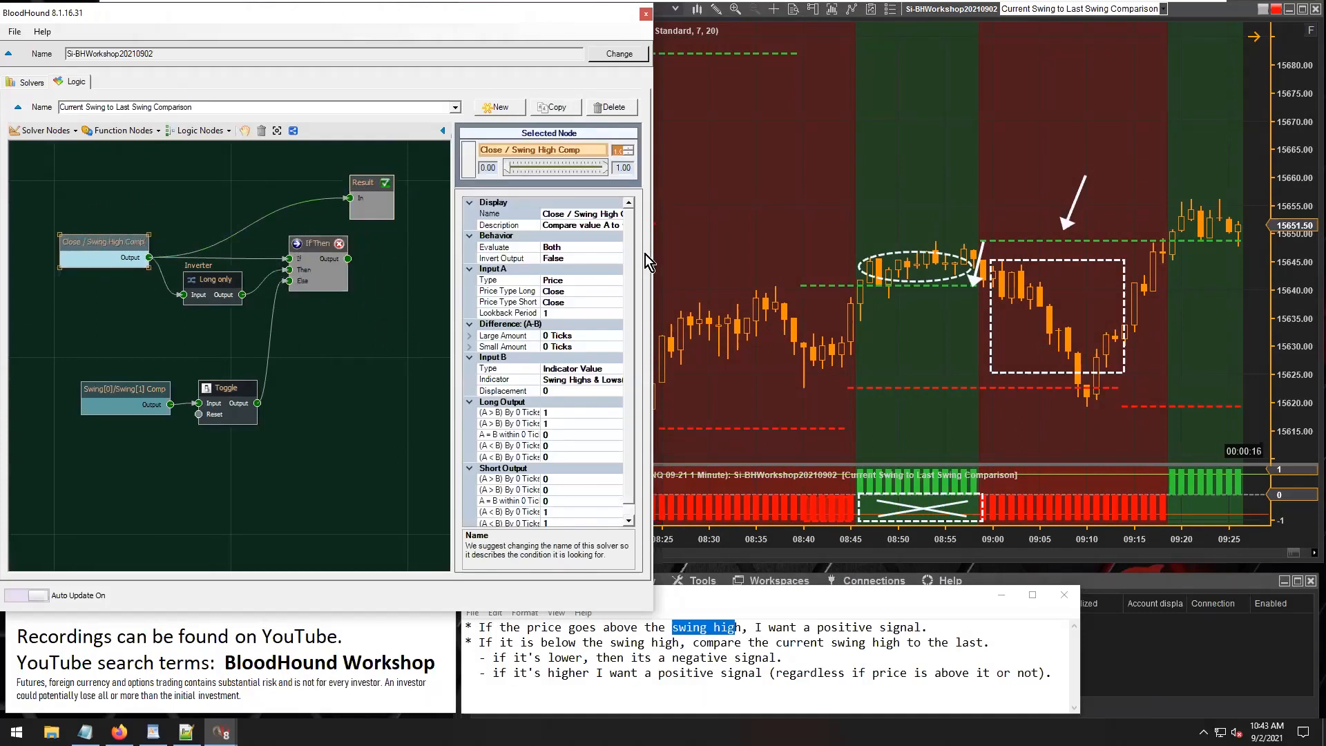
pyautogui.click(691, 264)
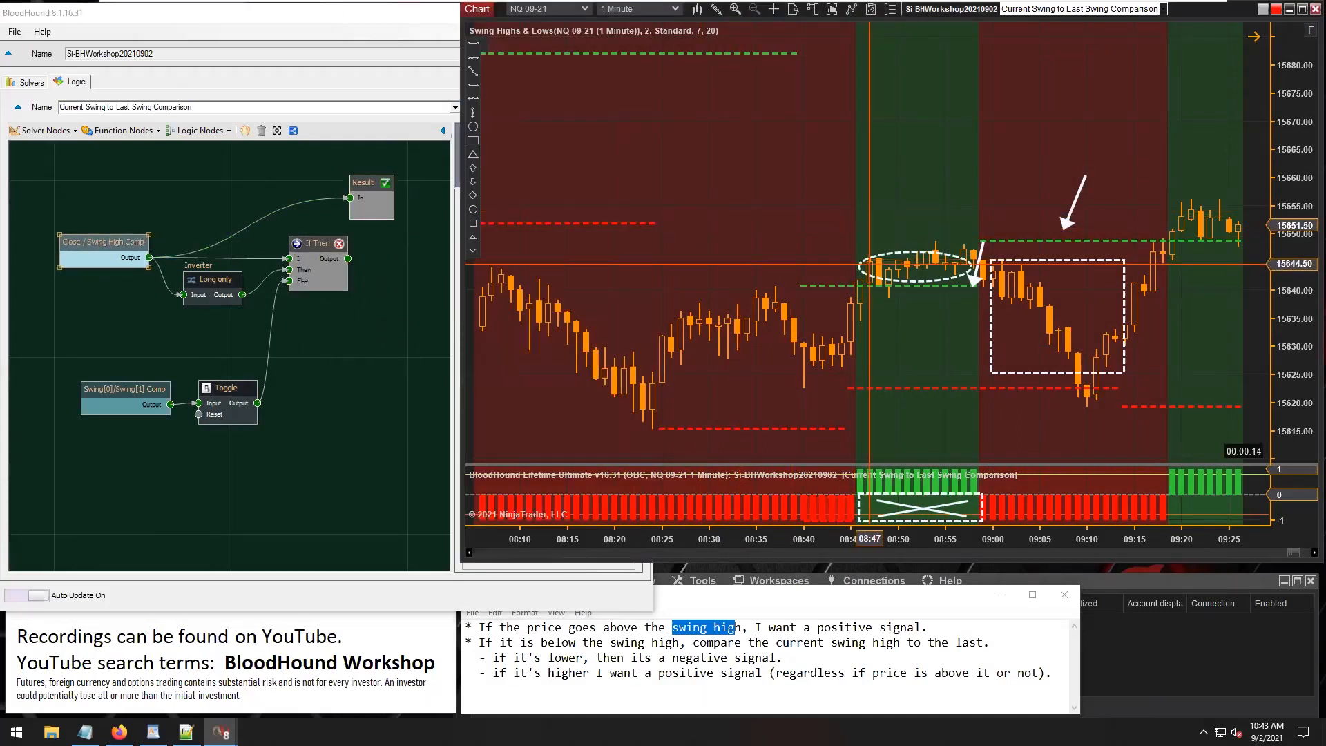
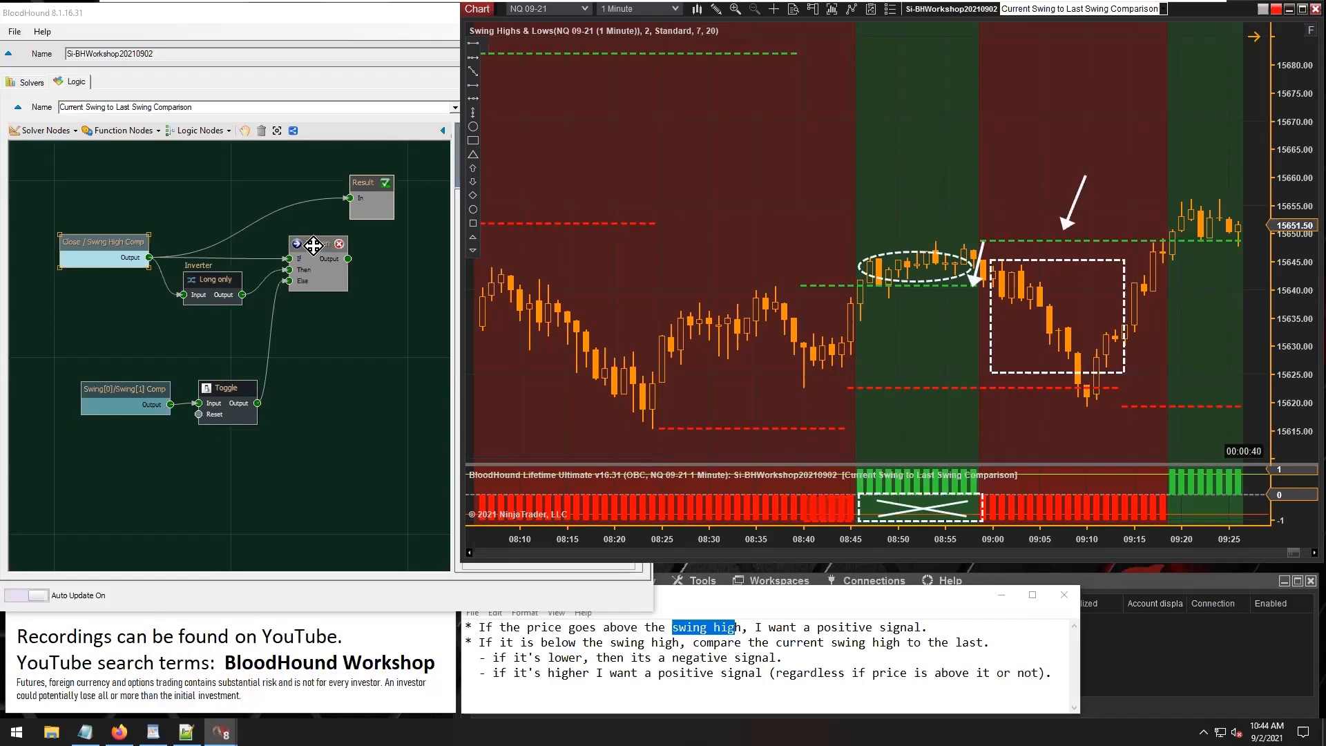
# Shift the Close / Swing High Comp node slightly and remove its connection to If Then's If input.
pyautogui.moveTo(96, 242); pyautogui.dragTo(83, 217)
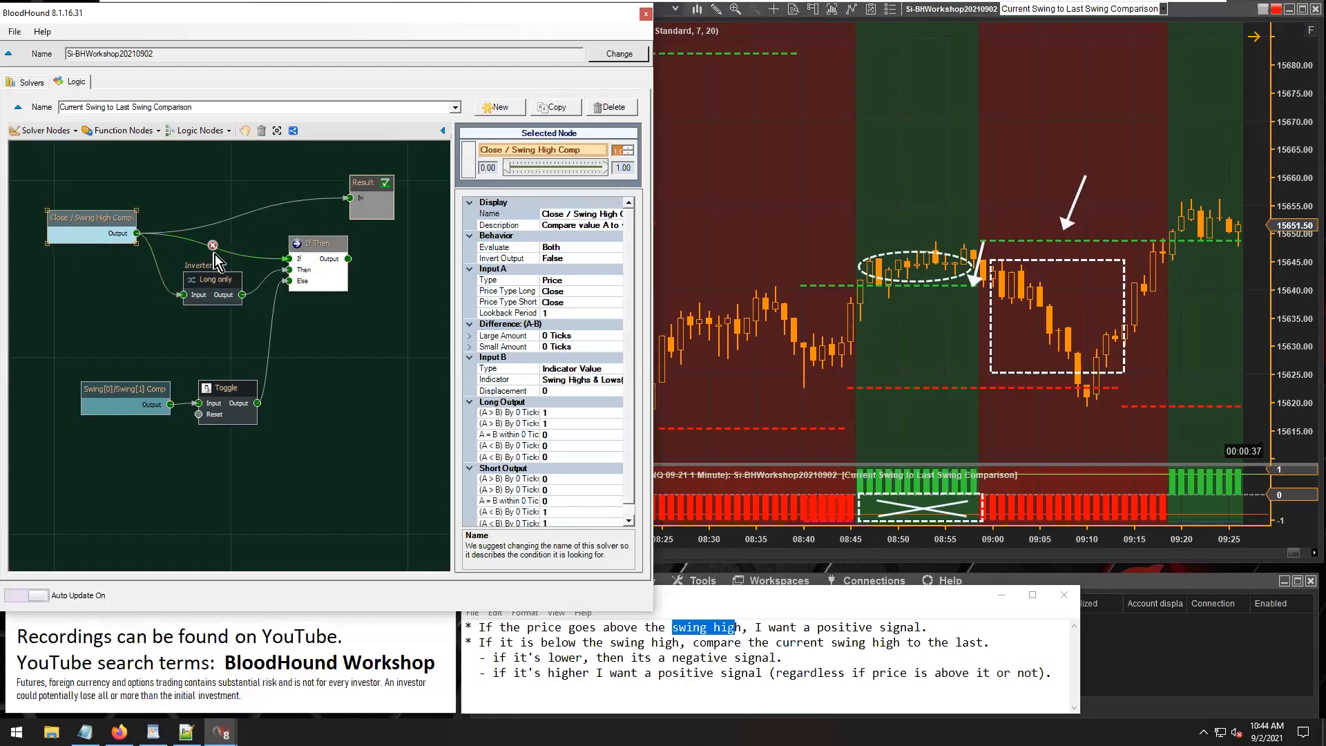
pyautogui.click(213, 245)
pyautogui.click(124, 131)
pyautogui.click(124, 130)
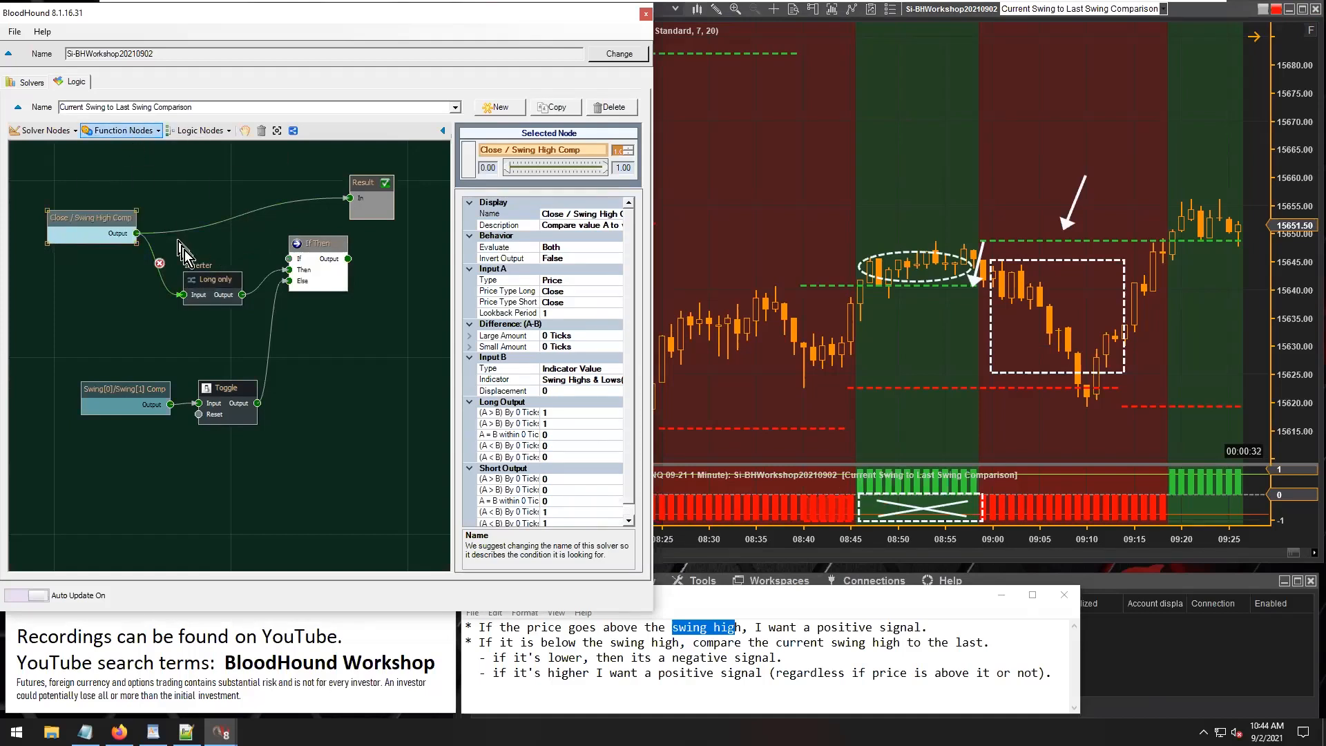
# Line up Long only beside Close / Swing High Comp, connect Long only's output to Result and reposition If Then.
pyautogui.click(199, 276)
pyautogui.moveTo(199, 276); pyautogui.dragTo(165, 274)
pyautogui.moveTo(95, 223); pyautogui.dragTo(70, 235)
pyautogui.moveTo(172, 274); pyautogui.dragTo(170, 242)
pyautogui.moveTo(166, 237); pyautogui.dragTo(160, 232)
pyautogui.moveTo(321, 247); pyautogui.dragTo(354, 259)
# Add a Long/Short Modifier node below Long only, feed it from Long only's output and connect it to Result.
pyautogui.click(117, 130)
pyautogui.click(140, 164)
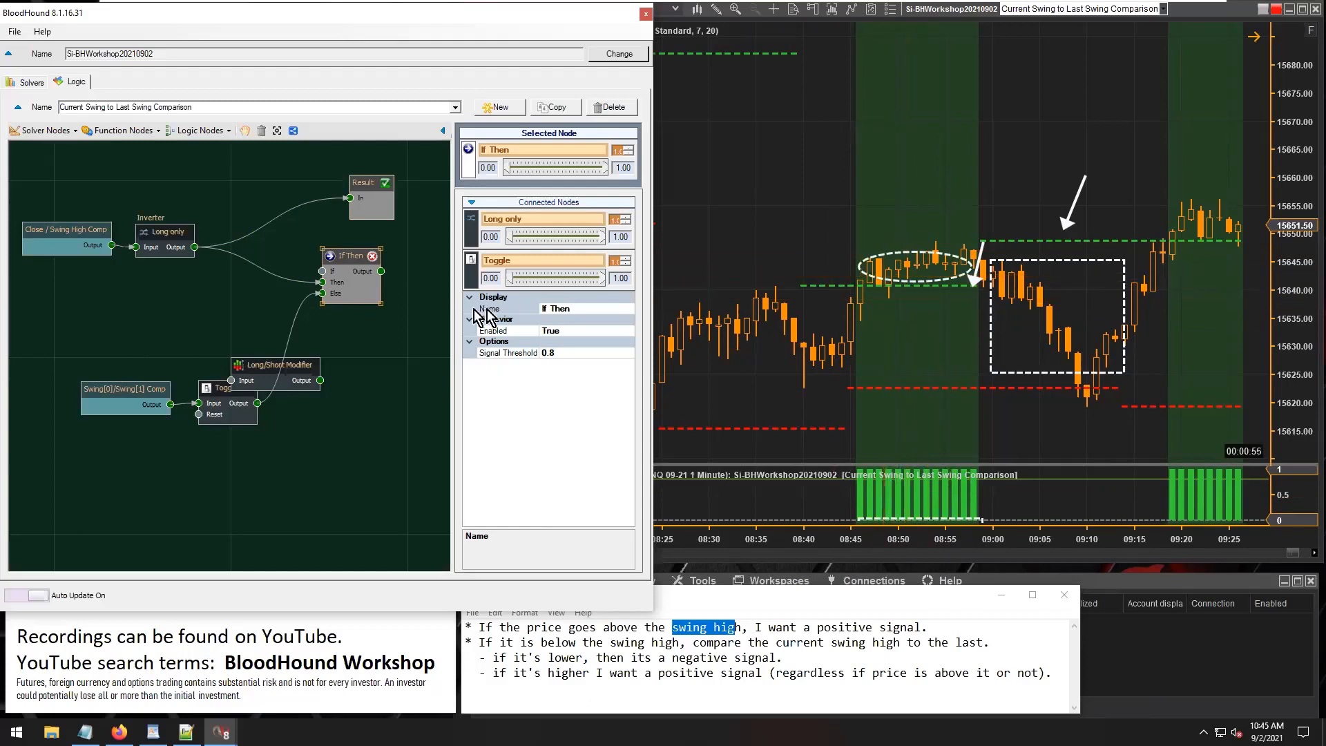
pyautogui.moveTo(258, 366); pyautogui.dragTo(231, 302)
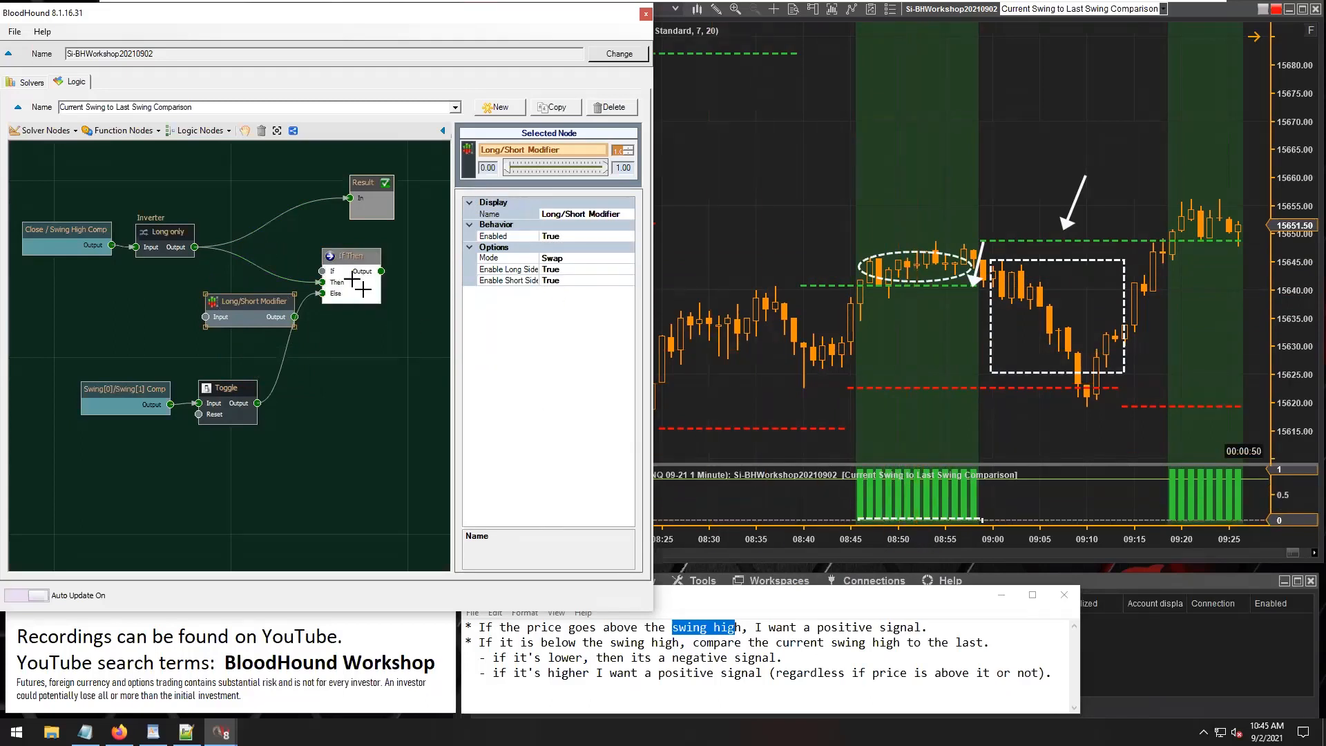
pyautogui.moveTo(343, 260); pyautogui.dragTo(384, 261)
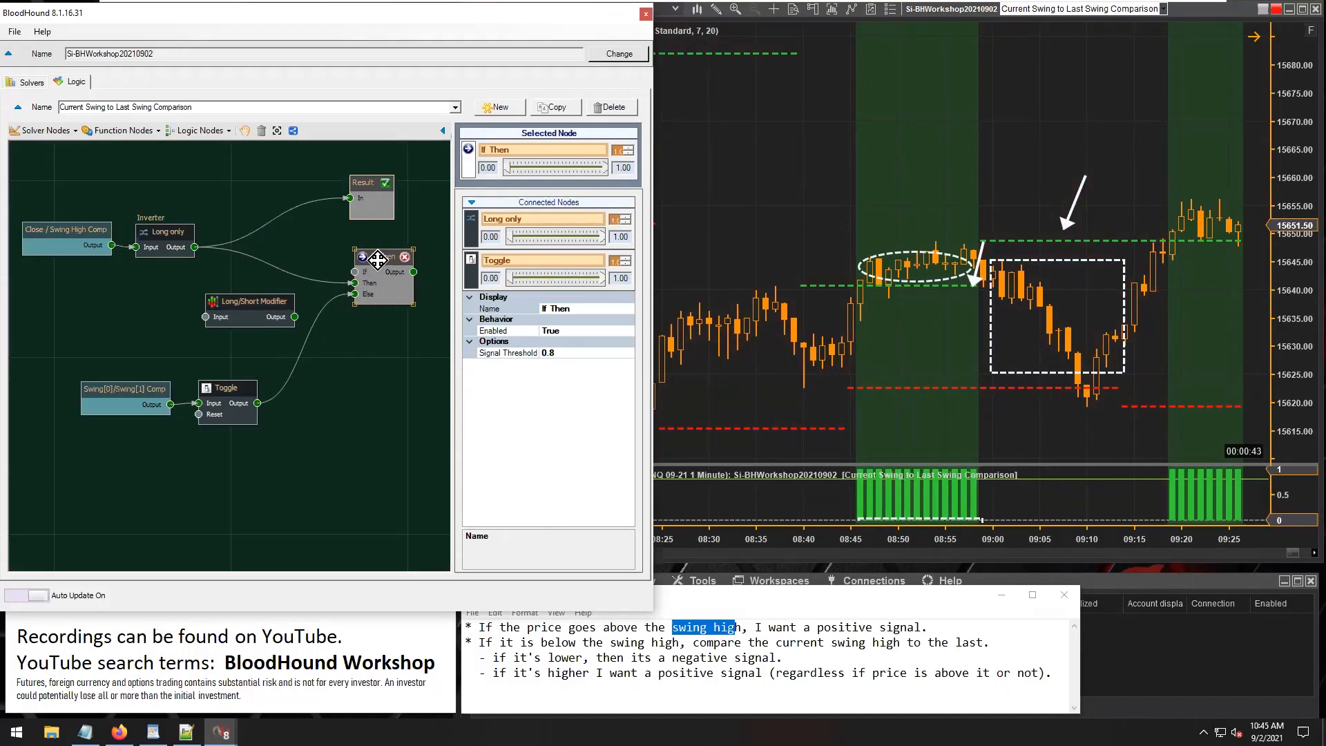
pyautogui.moveTo(377, 259); pyautogui.dragTo(376, 263)
pyautogui.moveTo(194, 247); pyautogui.dragTo(201, 316)
pyautogui.moveTo(294, 317); pyautogui.dragTo(350, 198)
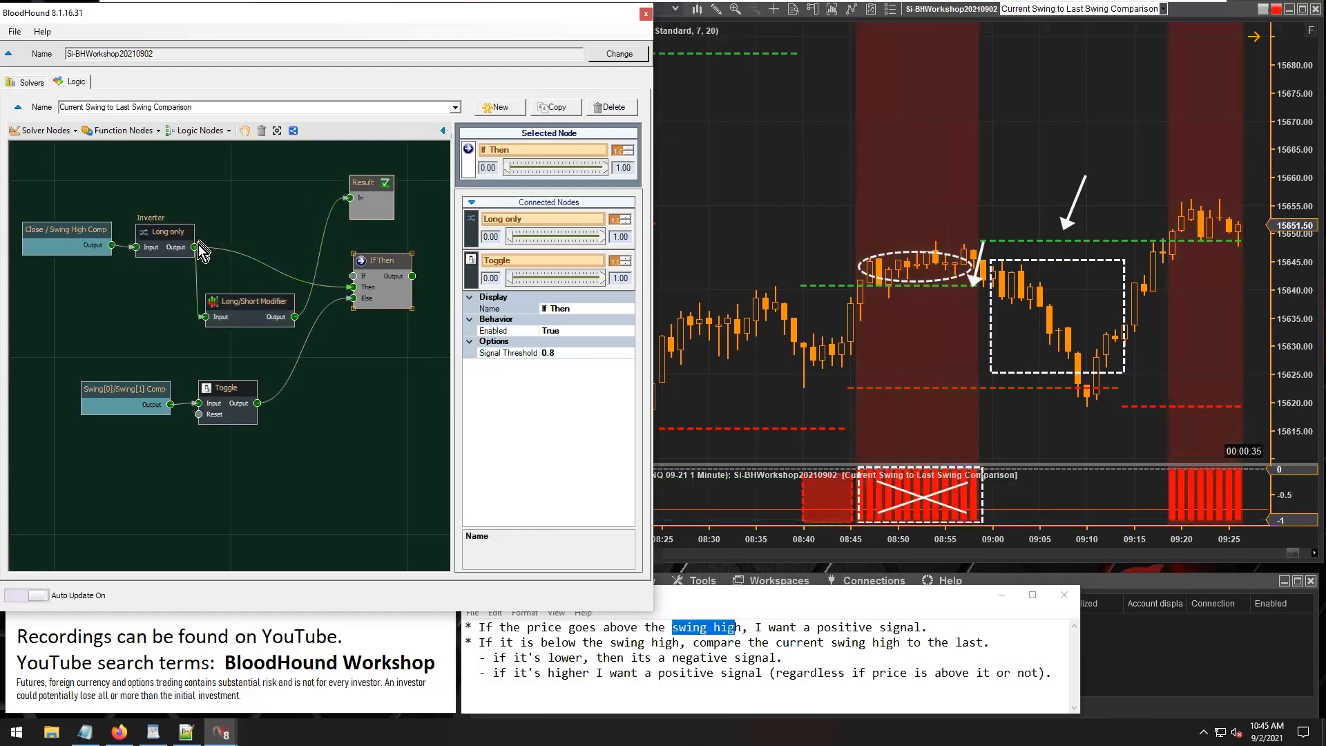
# Connect Long only directly to Result, set its Short Side Enable and Invert to True, and examine the signals on the chart.
pyautogui.click(164, 232)
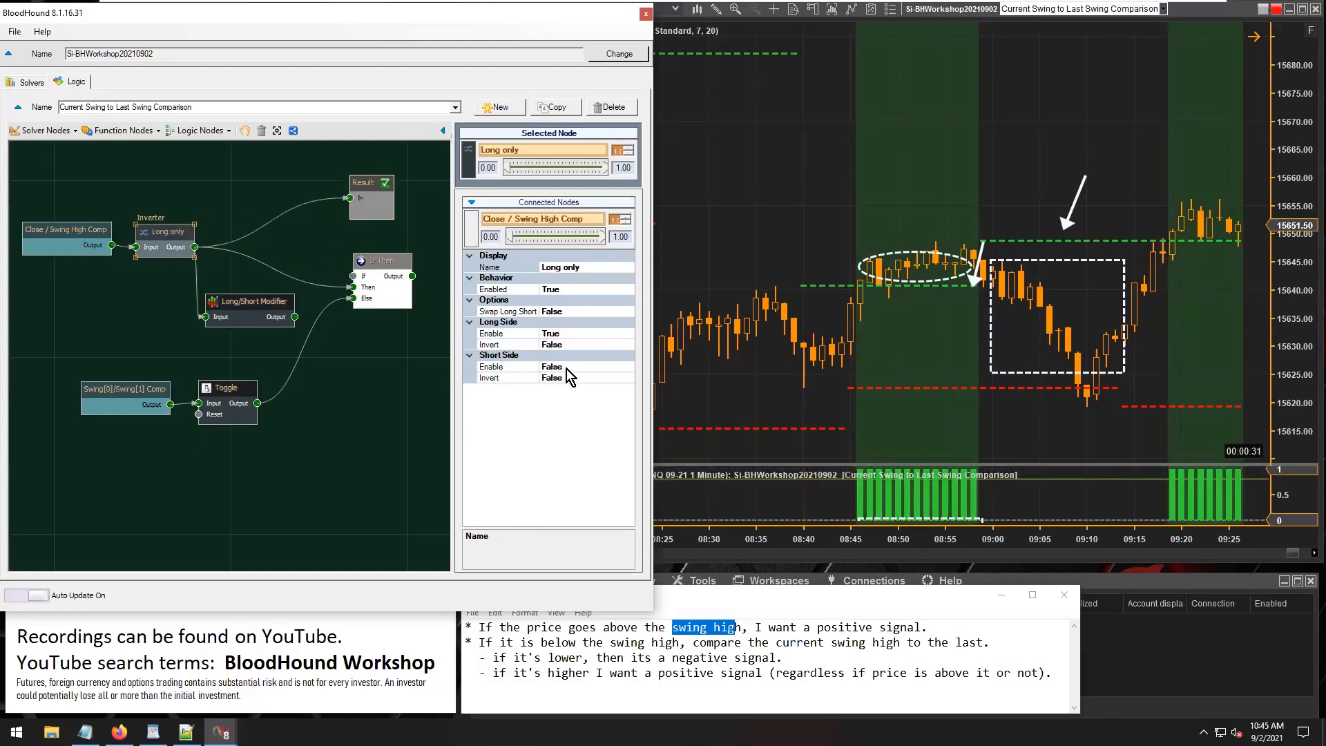
pyautogui.doubleClick(567, 369)
pyautogui.doubleClick(569, 377)
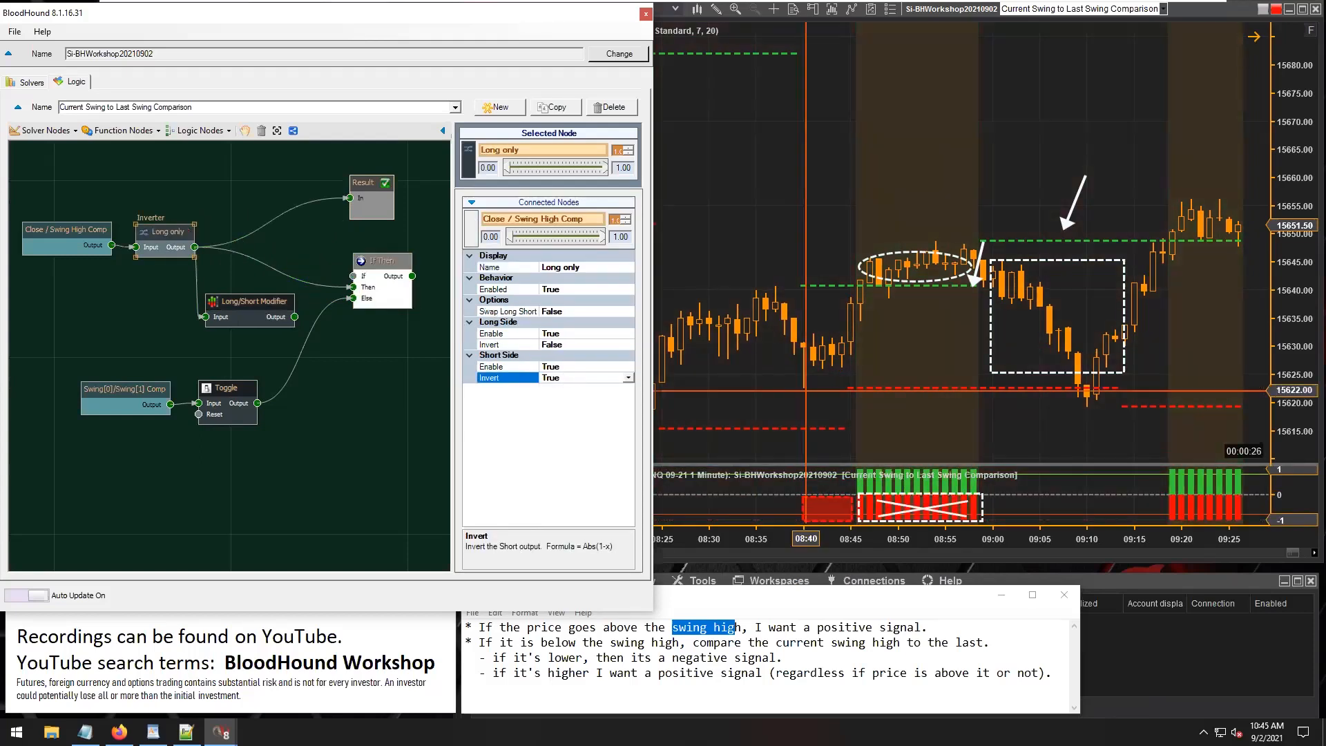
pyautogui.scroll(-5, 950, 408)
pyautogui.scroll(20, 950, 409)
pyautogui.scroll(-20, 950, 408)
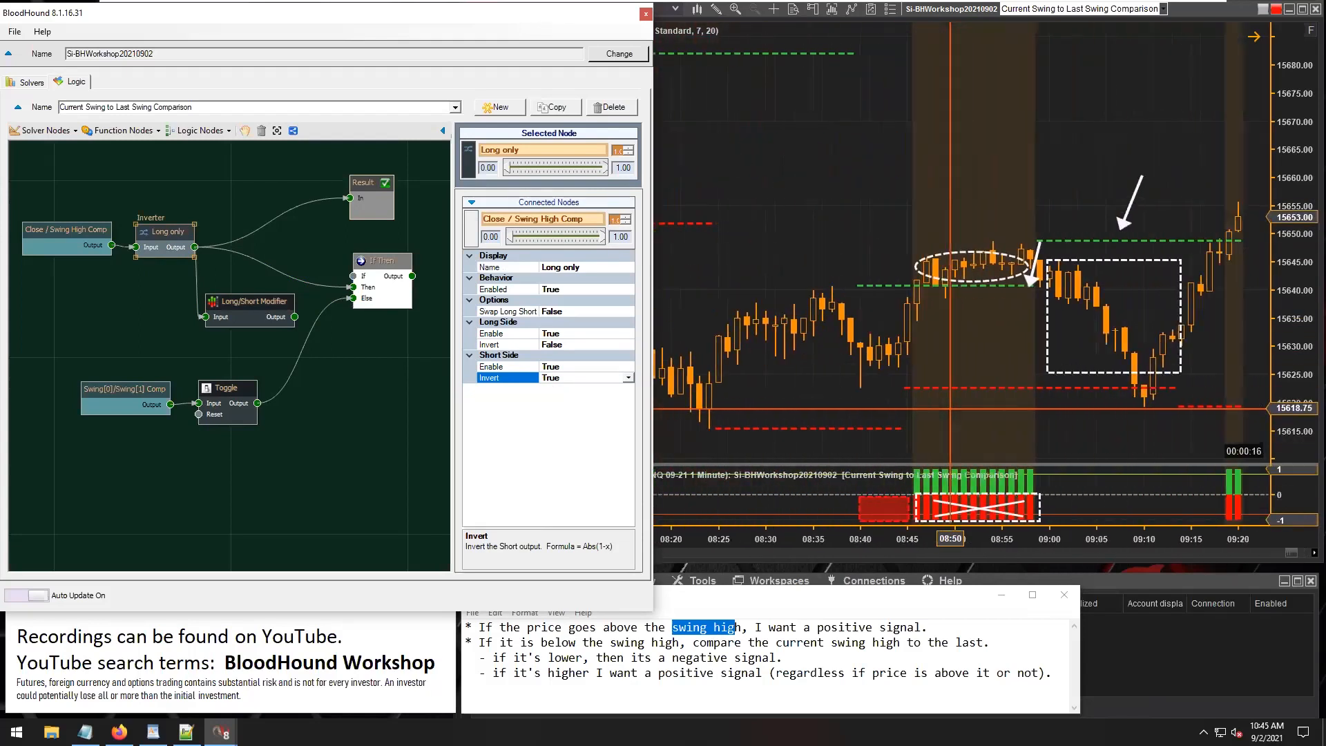
pyautogui.scroll(-6, 950, 408)
# Delete the Long/Short Modifier node, connect Long only's output to If Then's If input and place Long only lower.
pyautogui.moveTo(234, 304); pyautogui.dragTo(194, 323)
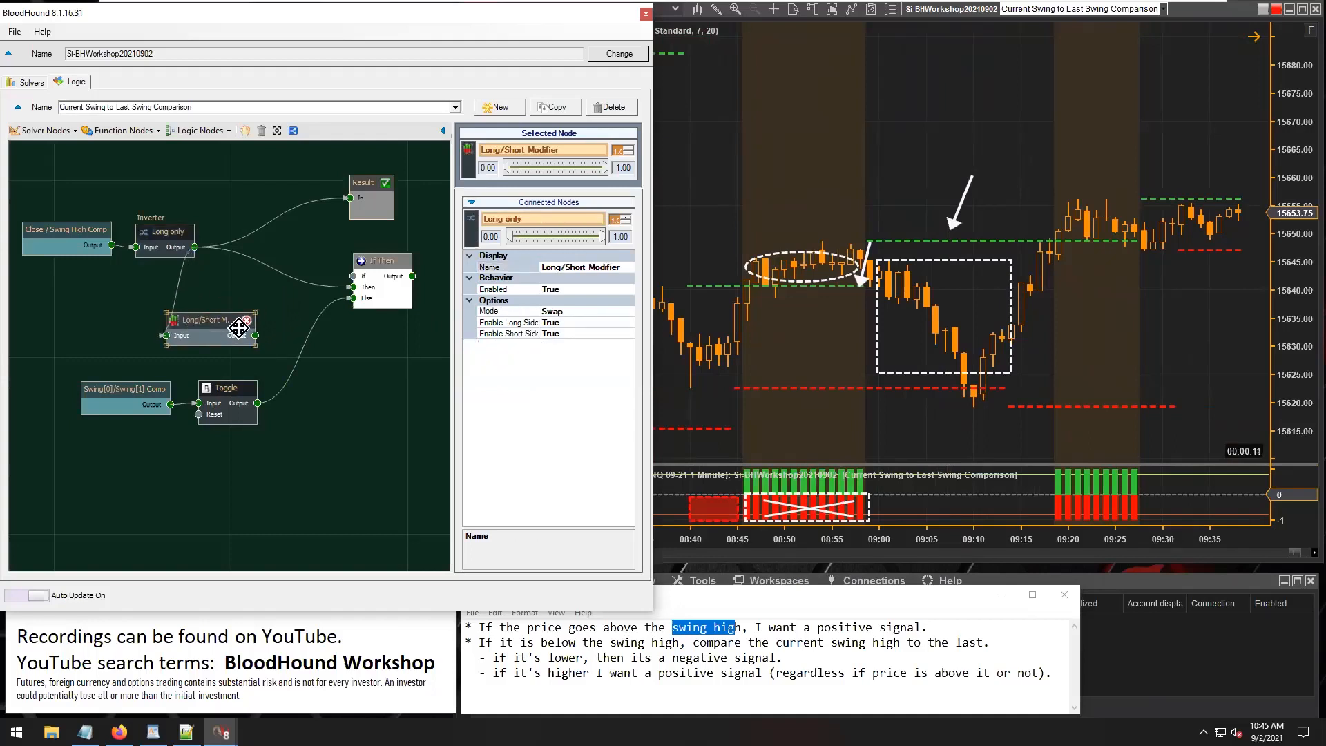
pyautogui.click(246, 321)
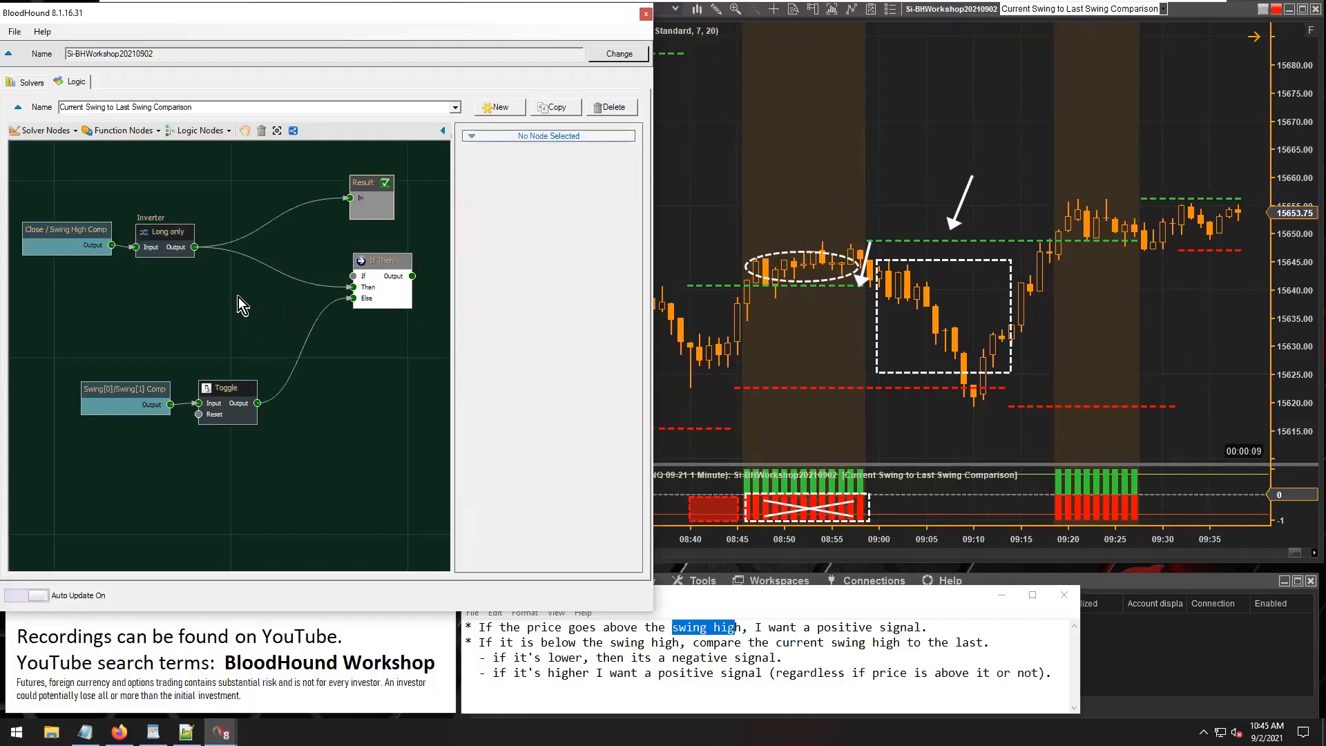
pyautogui.moveTo(315, 265); pyautogui.dragTo(353, 276)
pyautogui.moveTo(160, 226); pyautogui.dragTo(161, 285)
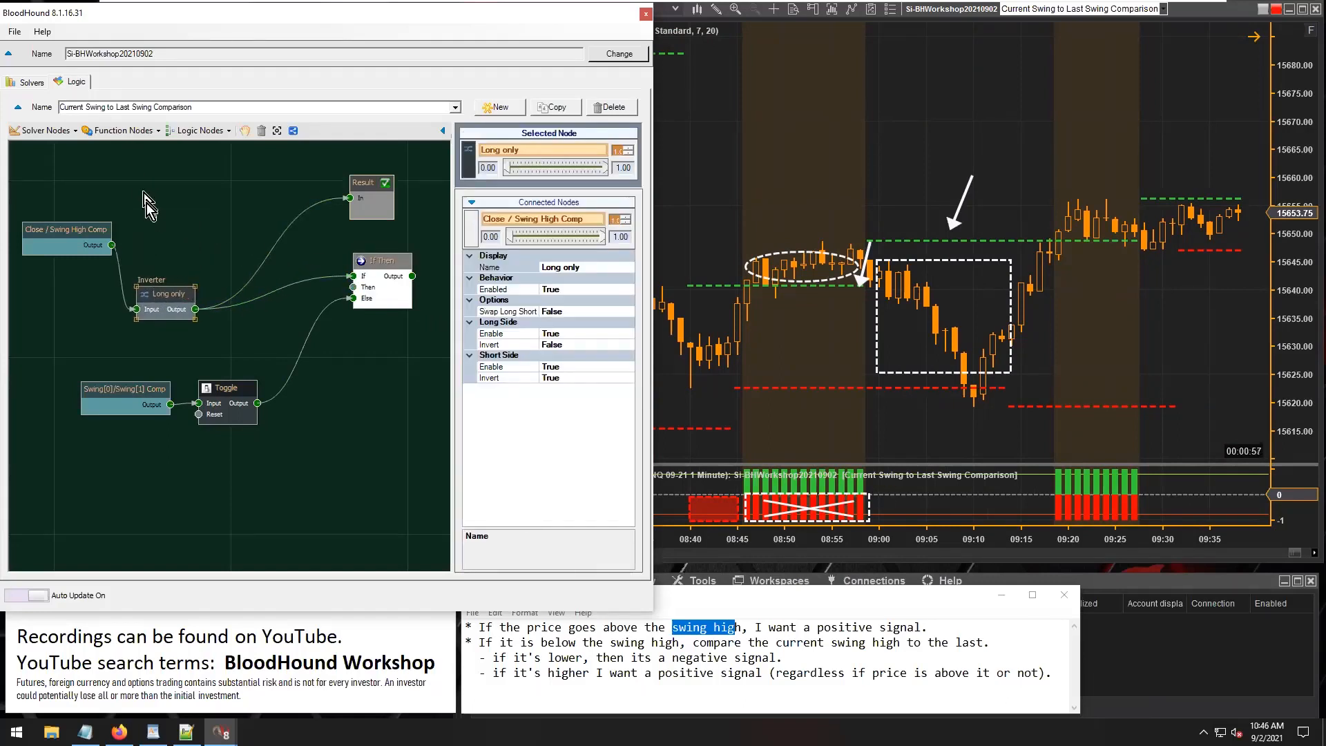
# Add an Inverter fed by Close / Swing High Comp and connect it to If Then's If input in place of Long only.
pyautogui.click(124, 137)
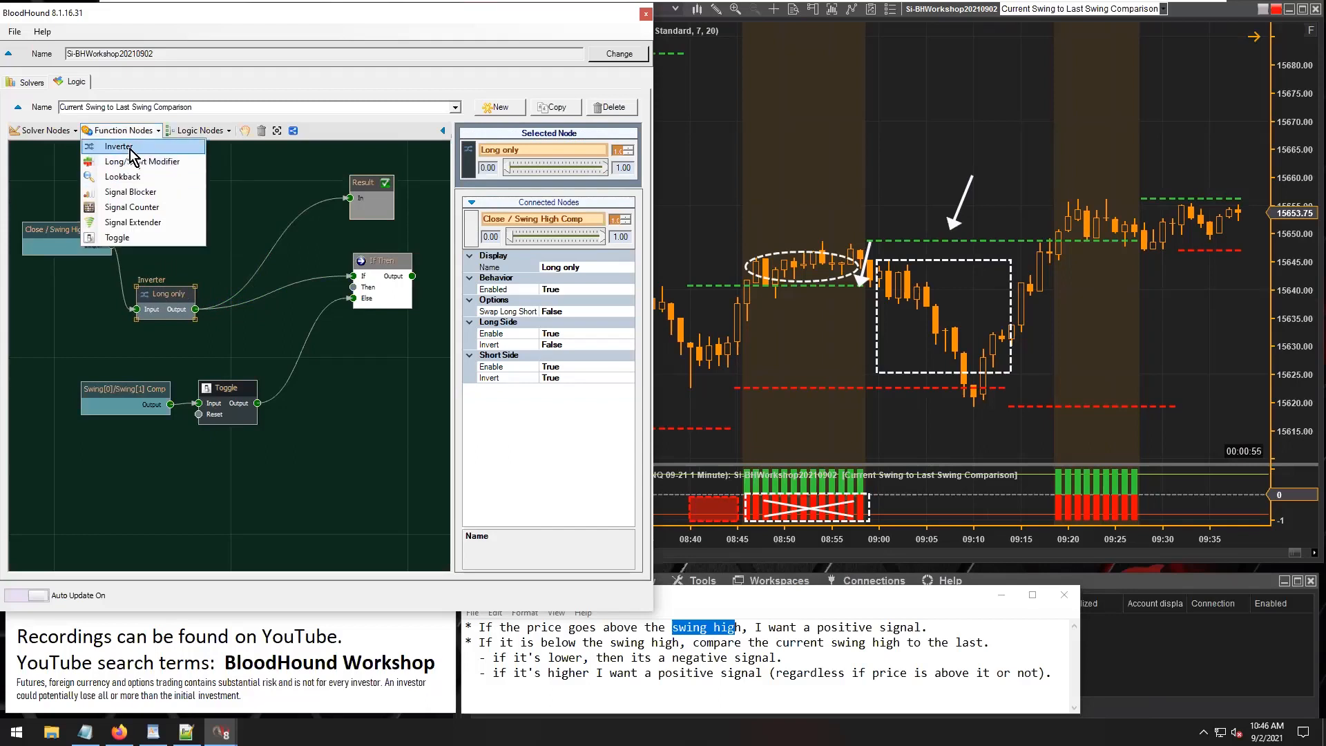
pyautogui.click(133, 152)
pyautogui.moveTo(253, 368); pyautogui.dragTo(138, 246)
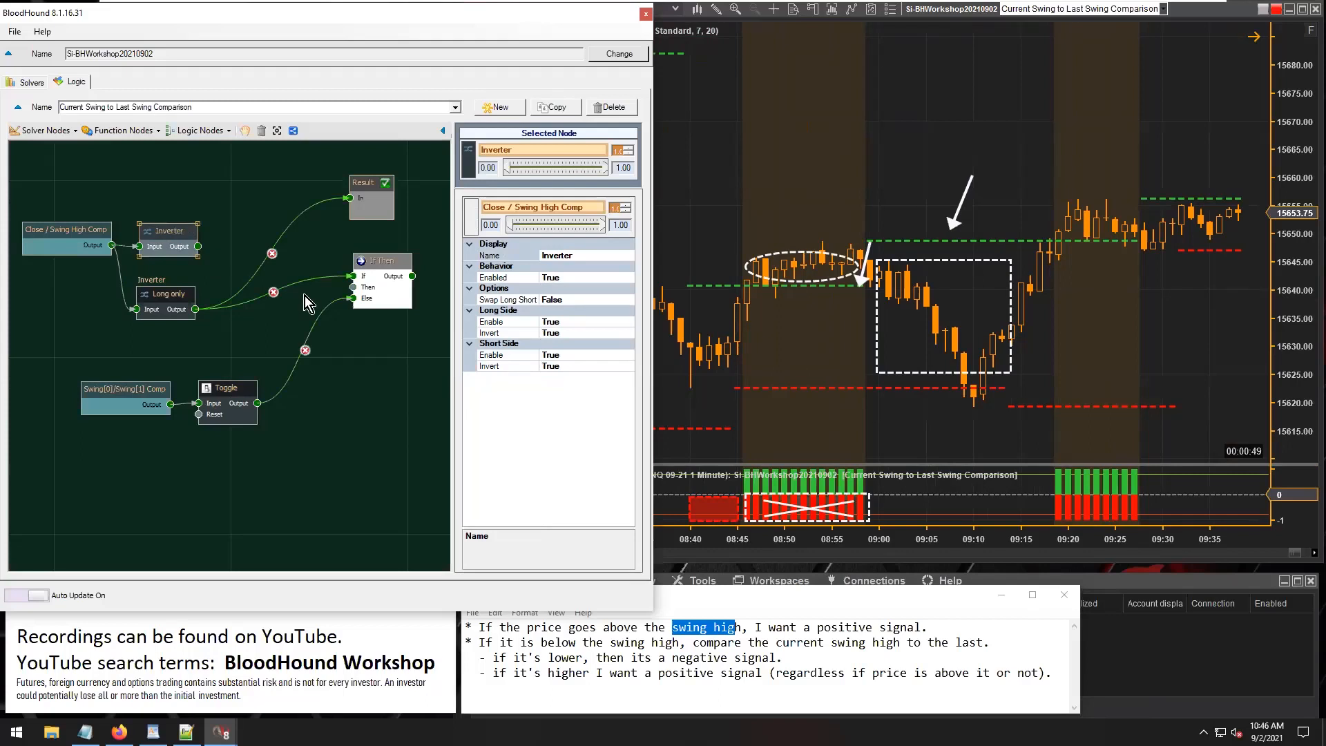
pyautogui.click(273, 293)
pyautogui.moveTo(264, 262); pyautogui.dragTo(353, 276)
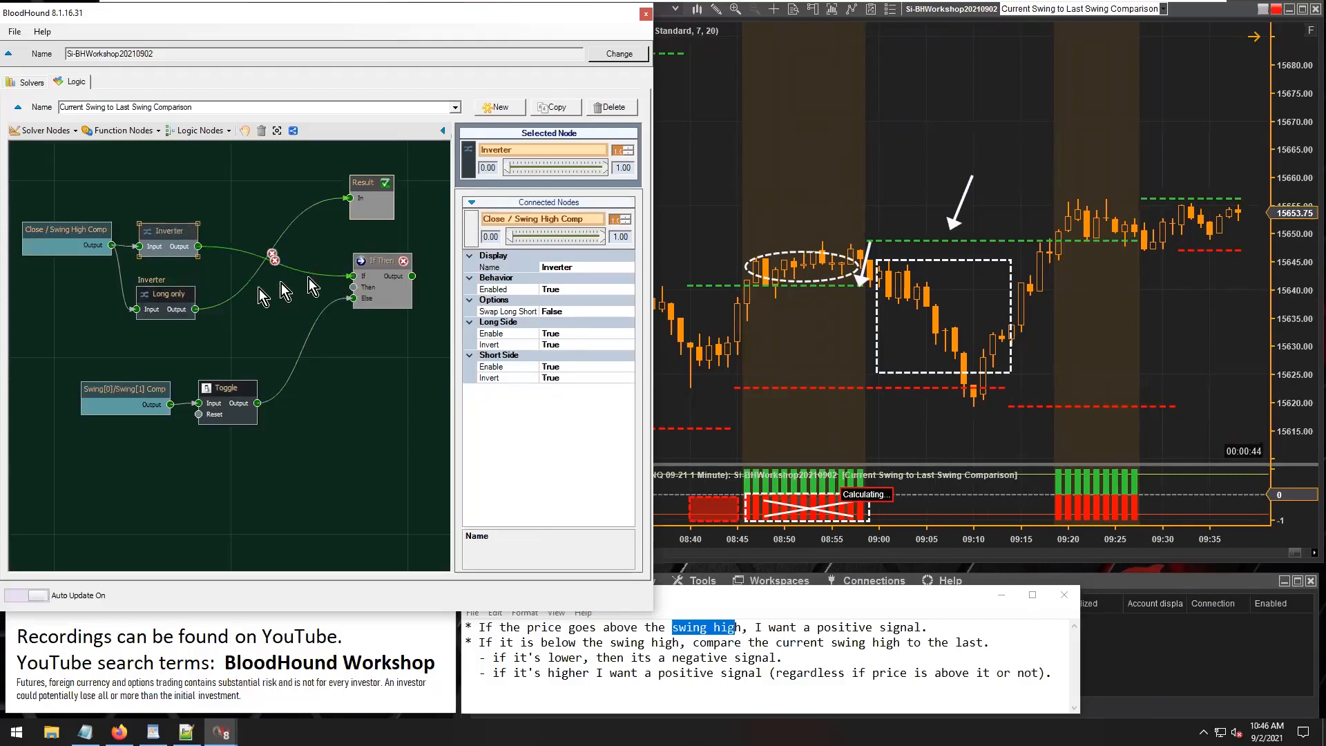
# Set the Inverter's Long Side Invert to False and Long only's Short Side Enable and Invert to False.
pyautogui.click(163, 293)
pyautogui.click(168, 234)
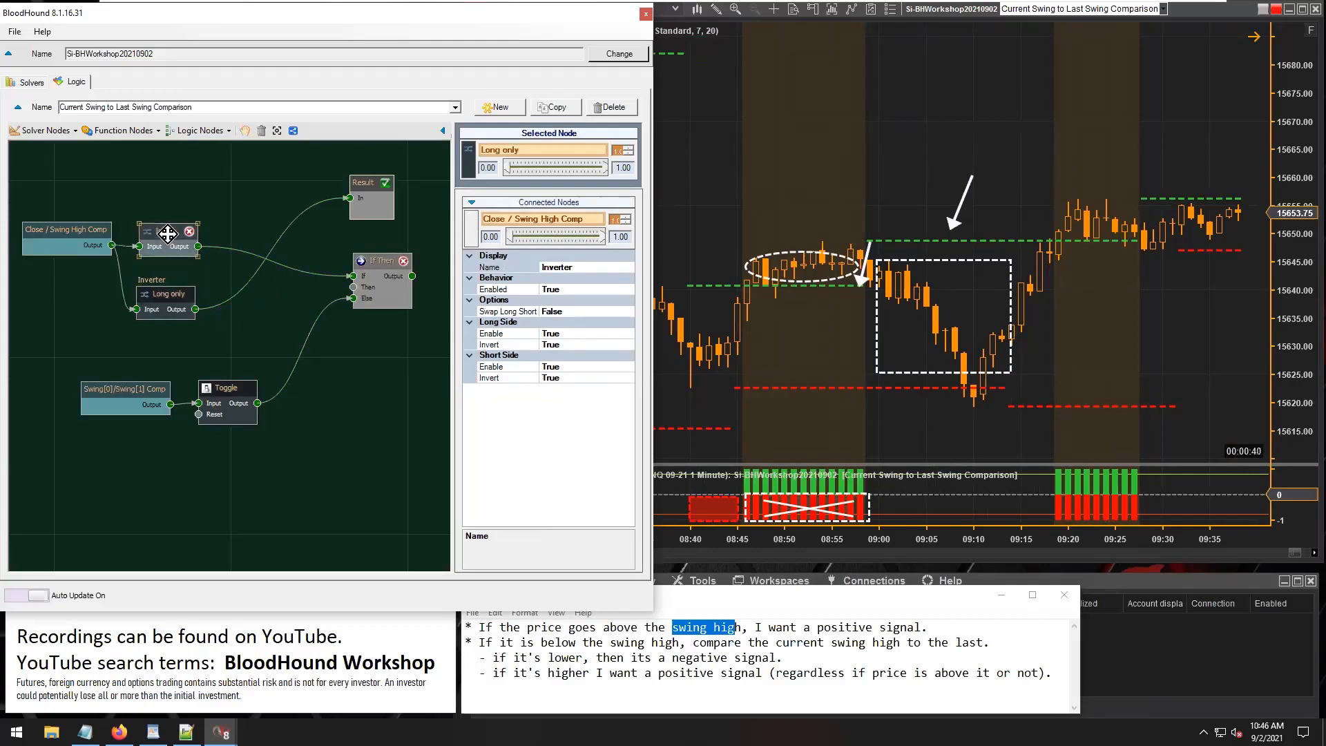
pyautogui.click(181, 302)
pyautogui.doubleClick(553, 367)
pyautogui.doubleClick(563, 377)
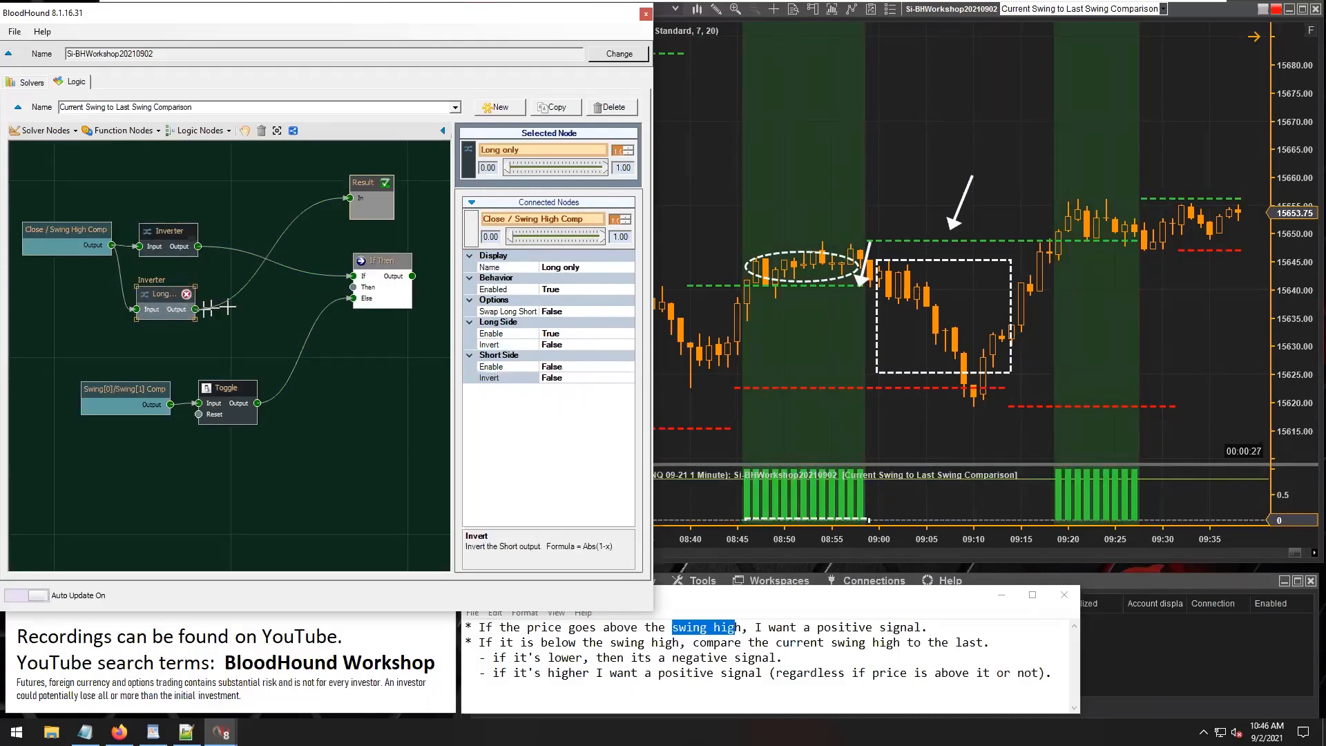
# Connect Long only's output to If Then's Then input and tidy the positions of Long only and the Inverter.
pyautogui.moveTo(197, 310); pyautogui.dragTo(337, 302)
pyautogui.moveTo(166, 301); pyautogui.dragTo(174, 297)
pyautogui.moveTo(166, 230); pyautogui.dragTo(168, 226)
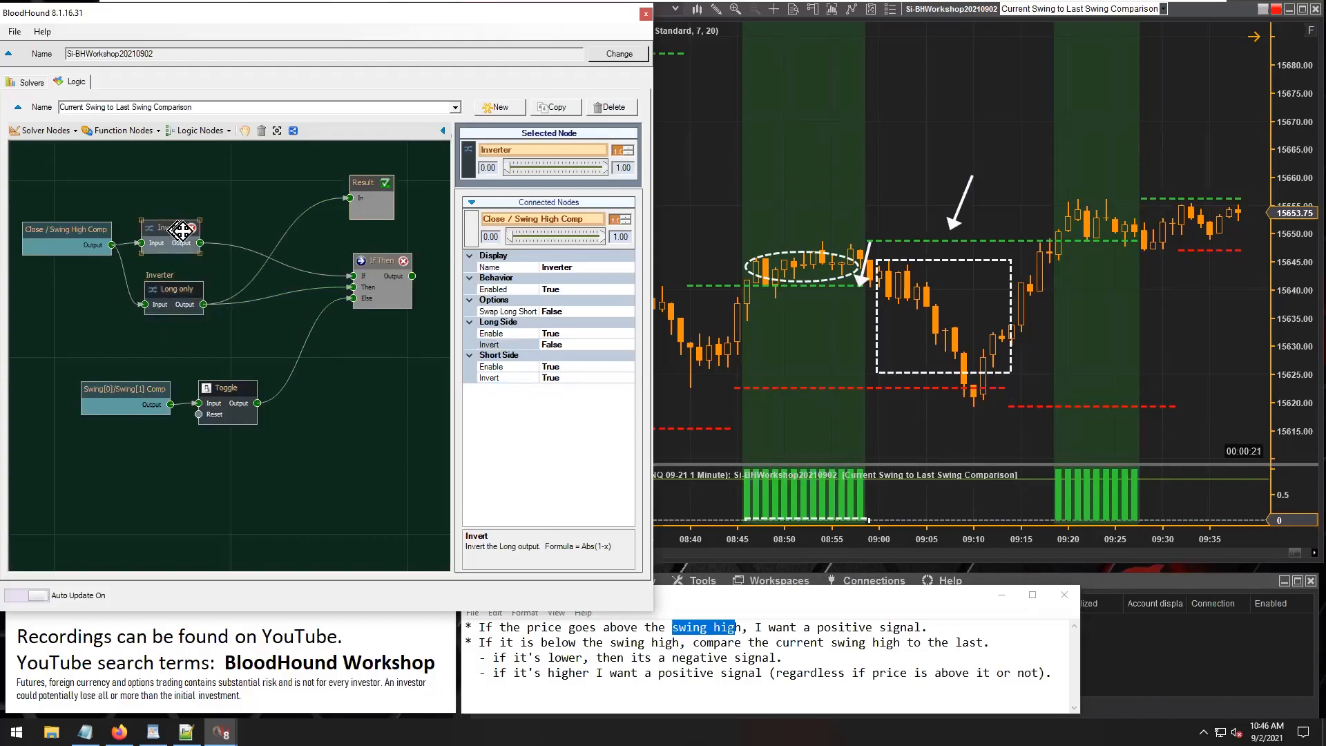
# Replace the Inverter with a new one between Close / Swing High Comp and Result, with Long Side Invert set to False.
pyautogui.click(192, 229)
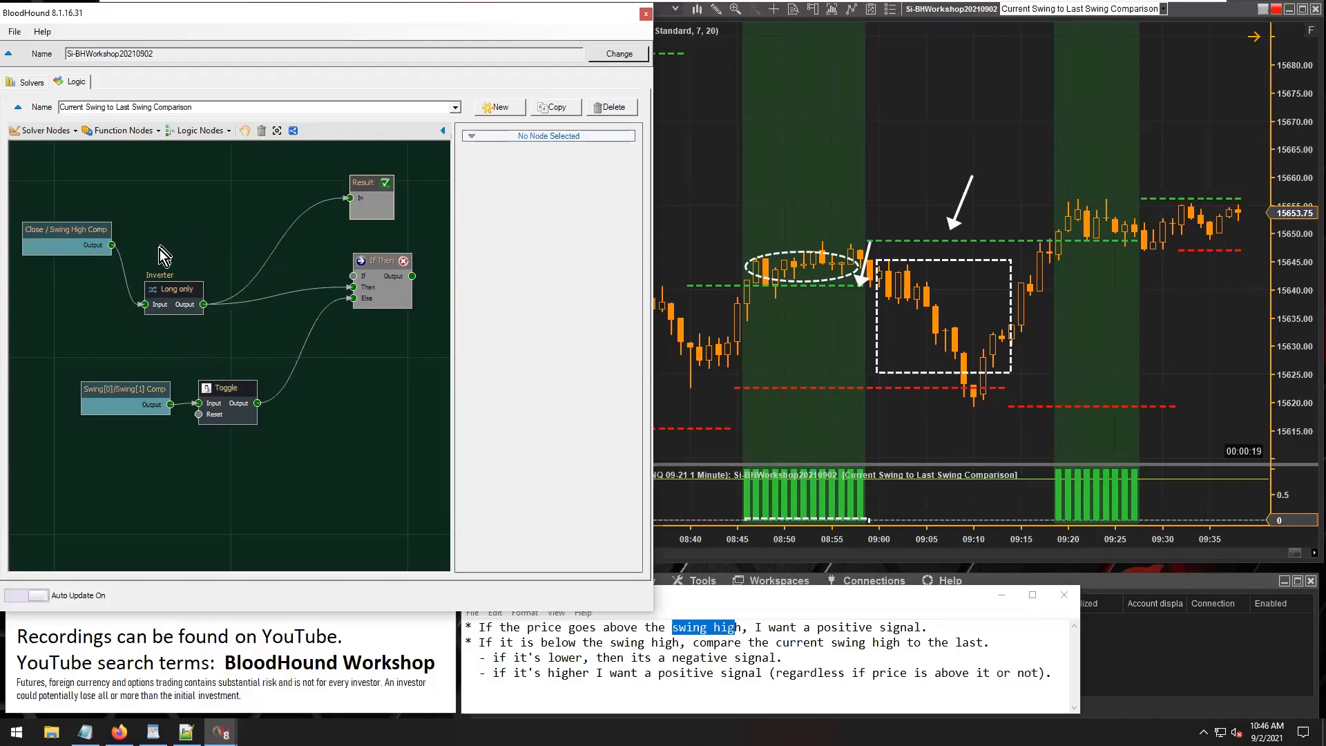
pyautogui.click(117, 132)
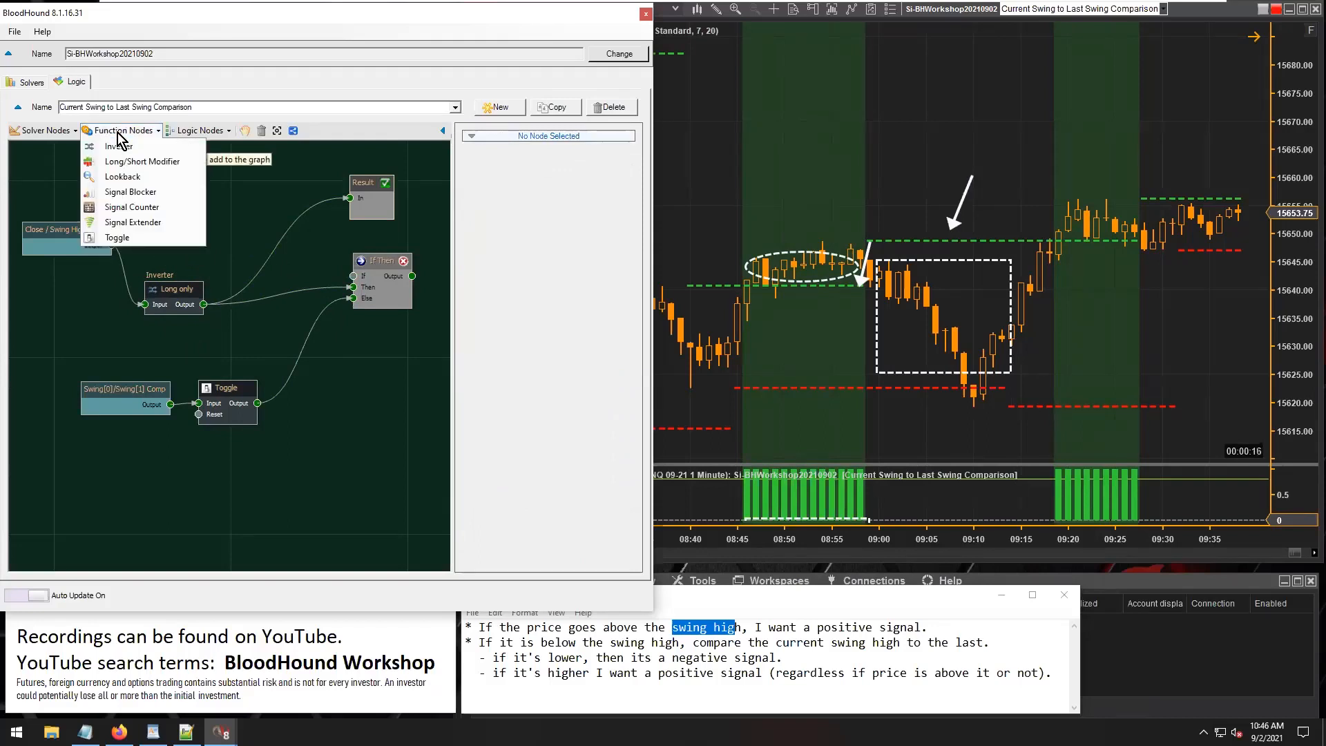
pyautogui.click(118, 147)
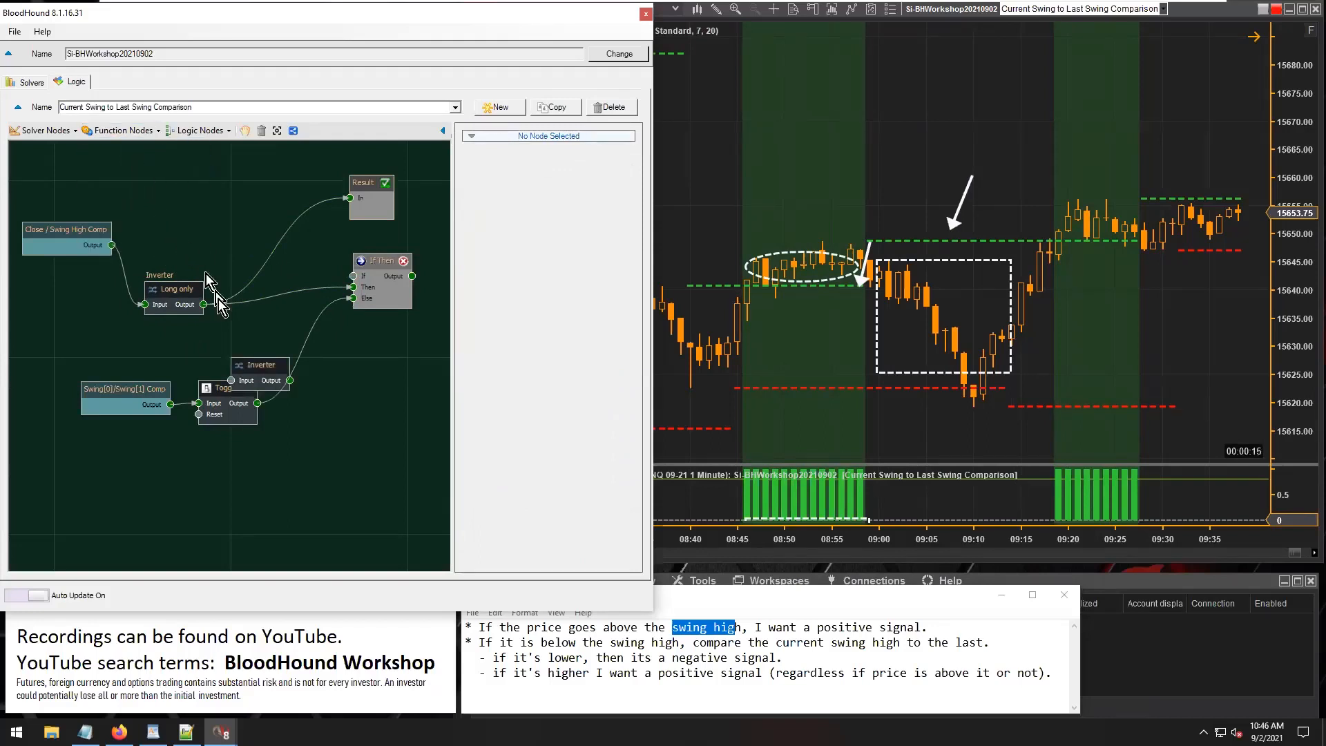
pyautogui.moveTo(250, 371); pyautogui.dragTo(169, 235)
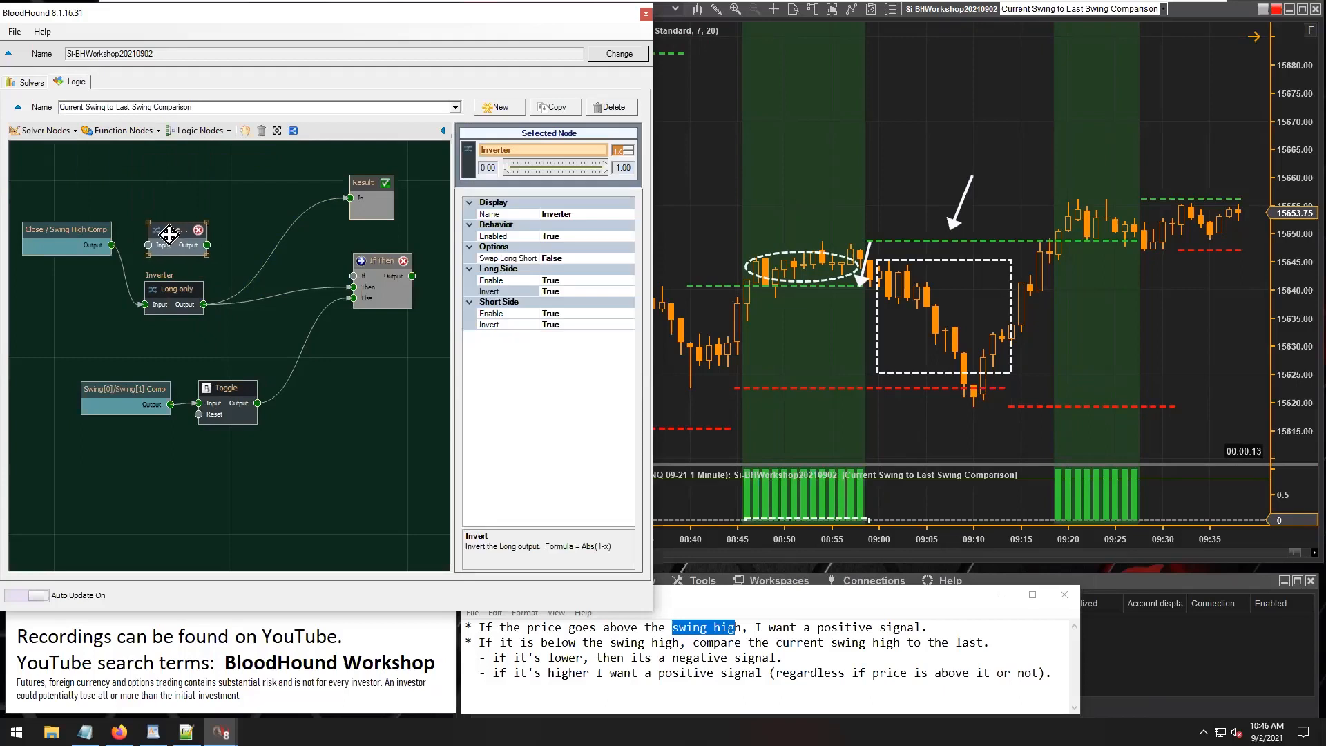
pyautogui.moveTo(145, 238); pyautogui.dragTo(142, 243)
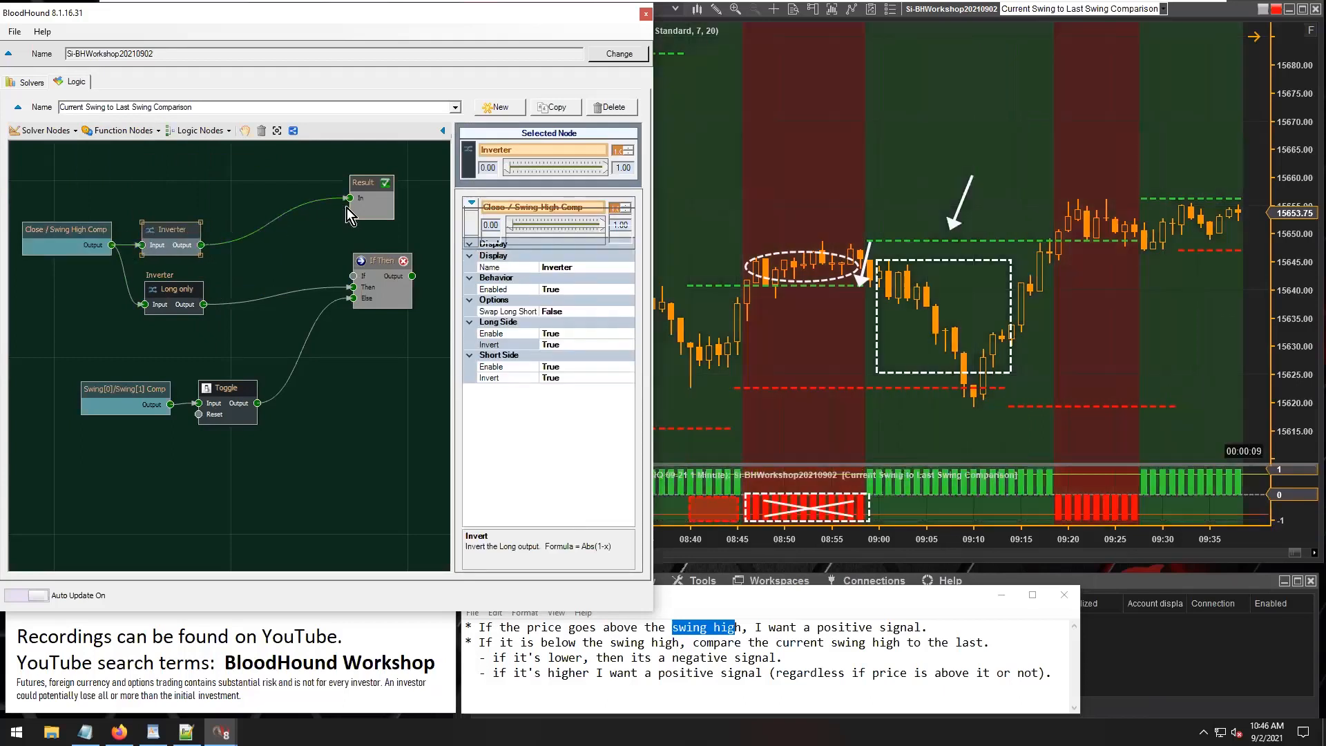
pyautogui.doubleClick(571, 347)
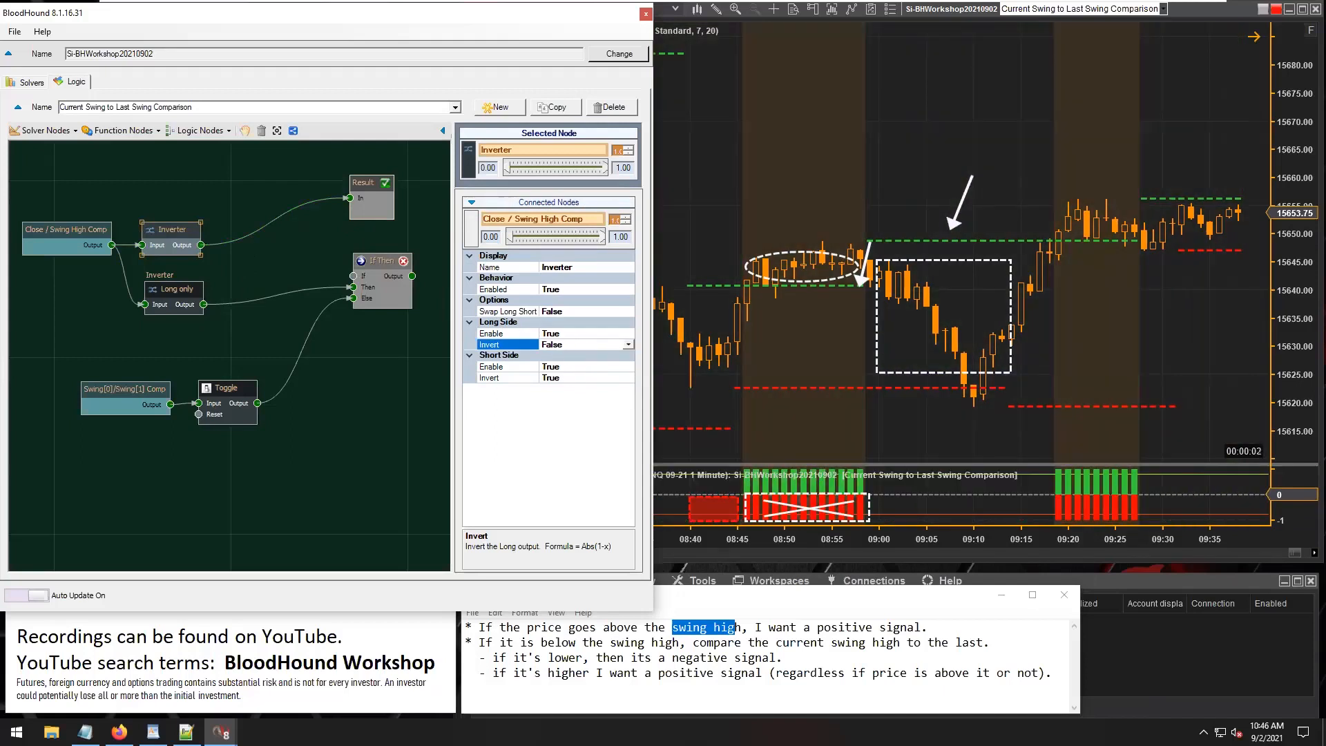
pyautogui.moveTo(168, 230); pyautogui.dragTo(170, 224)
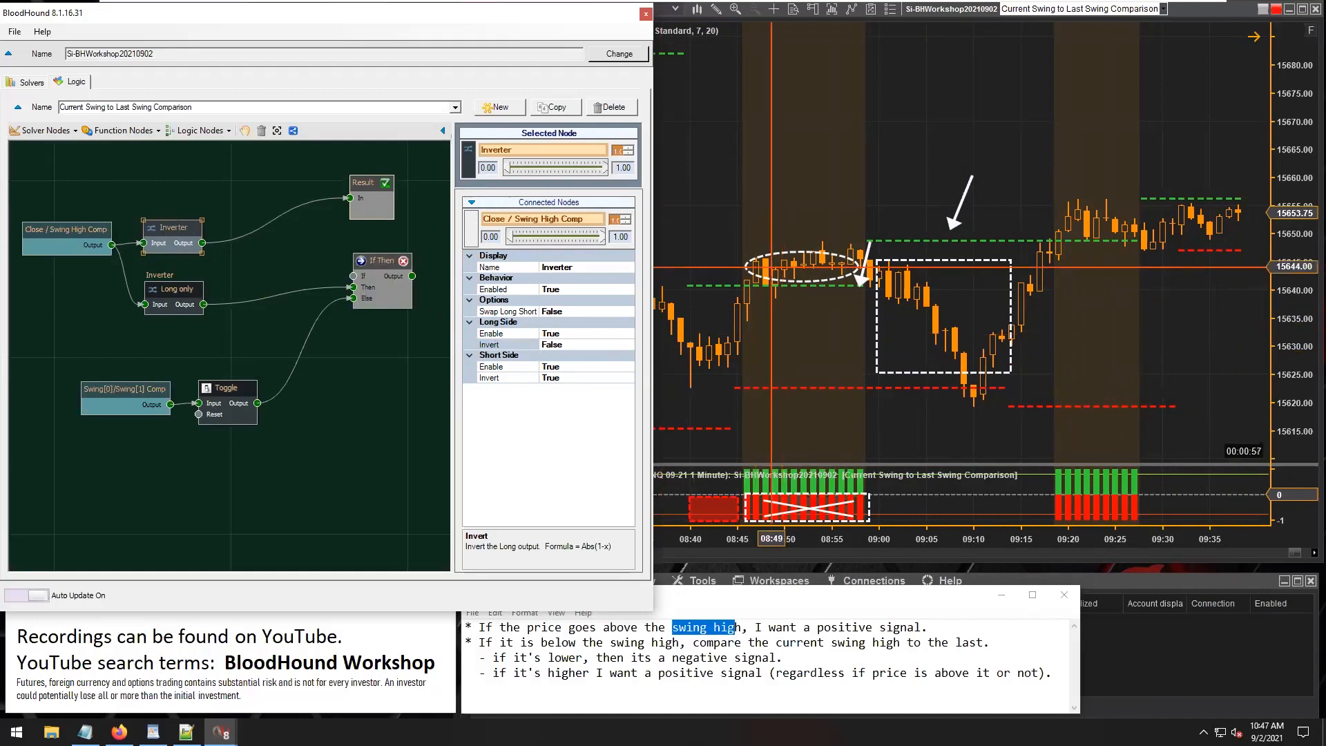
# Move the white arrow annotation on the chart to point at the circled candles around 08:53.
pyautogui.click(898, 201)
pyautogui.moveTo(964, 206)
pyautogui.mouseDown()
pyautogui.moveTo(828, 214)
pyautogui.moveTo(772, 247)
pyautogui.mouseUp()
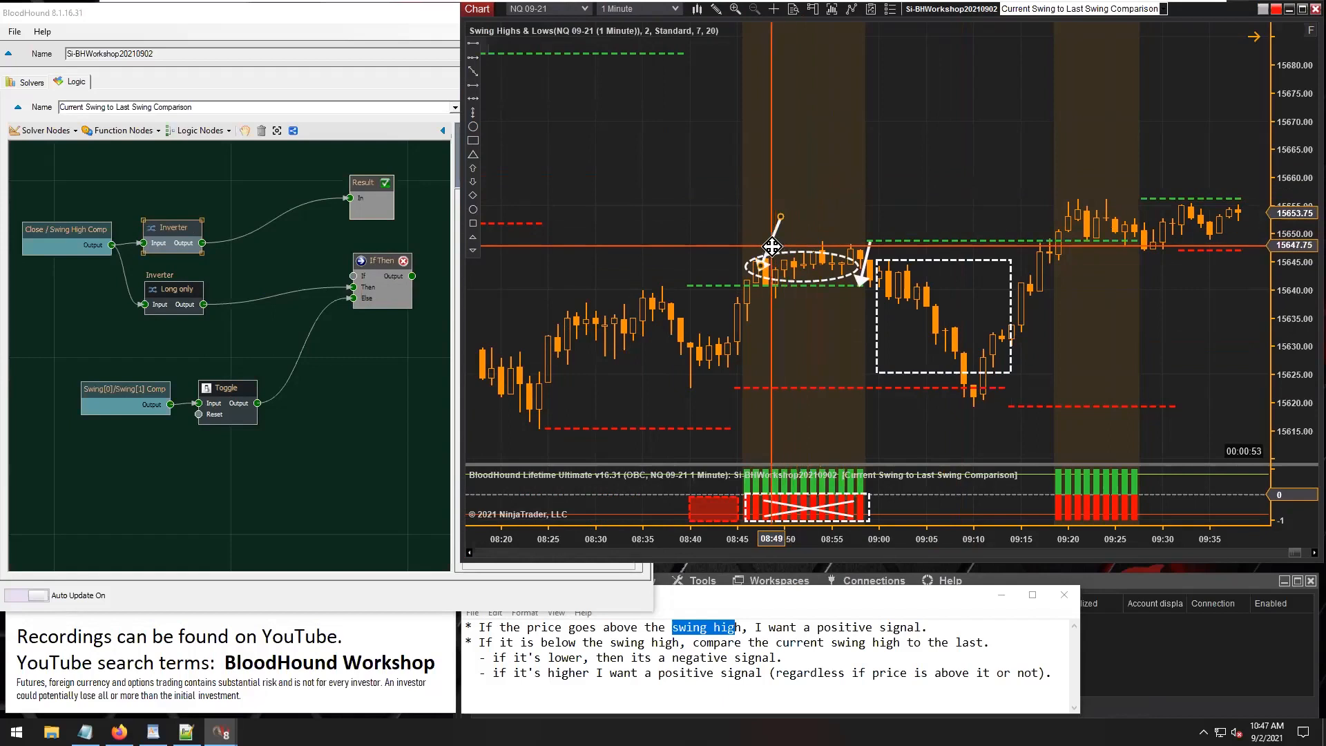
pyautogui.moveTo(771, 246)
pyautogui.mouseDown()
pyautogui.moveTo(797, 263)
pyautogui.moveTo(944, 204)
pyautogui.moveTo(1050, 186)
pyautogui.moveTo(843, 397)
pyautogui.moveTo(838, 296)
pyautogui.moveTo(813, 228)
pyautogui.mouseUp()
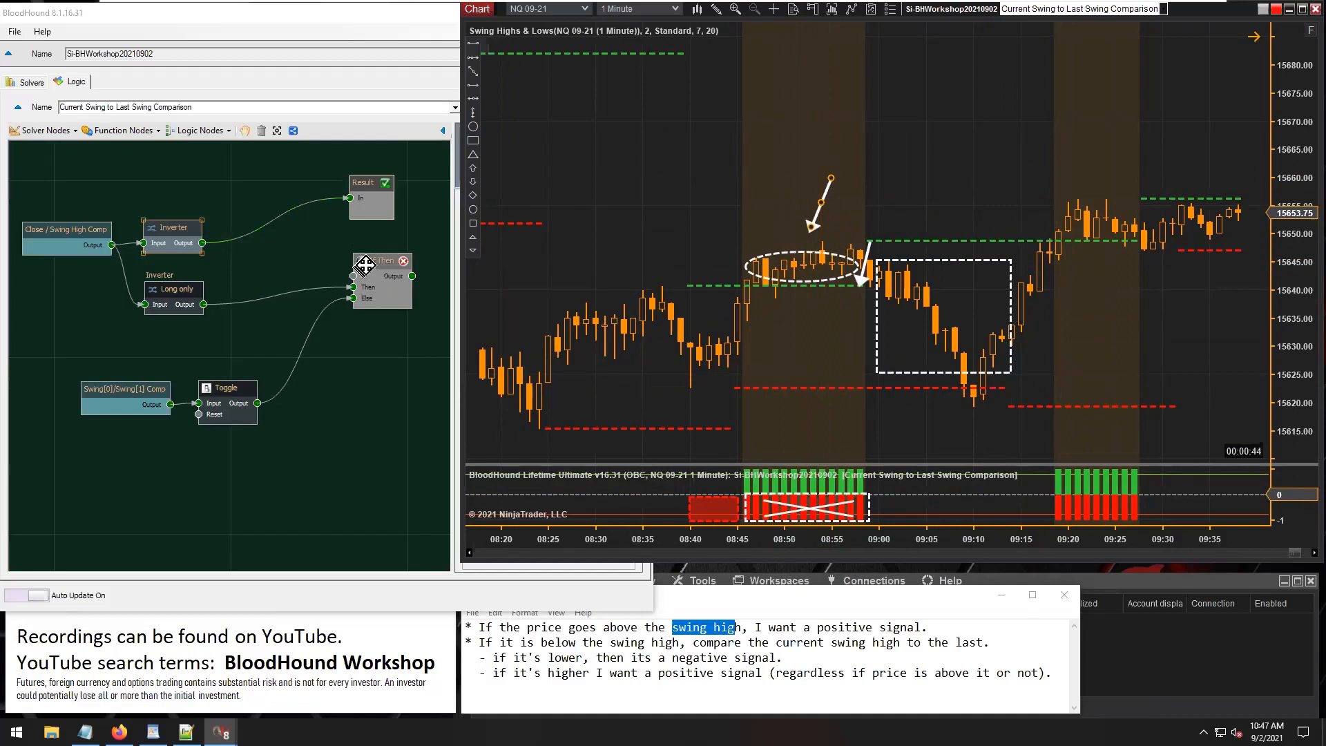
# Connect the Inverter's output to If Then's If input and If Then's output to Result.
pyautogui.moveTo(369, 263); pyautogui.dragTo(364, 252)
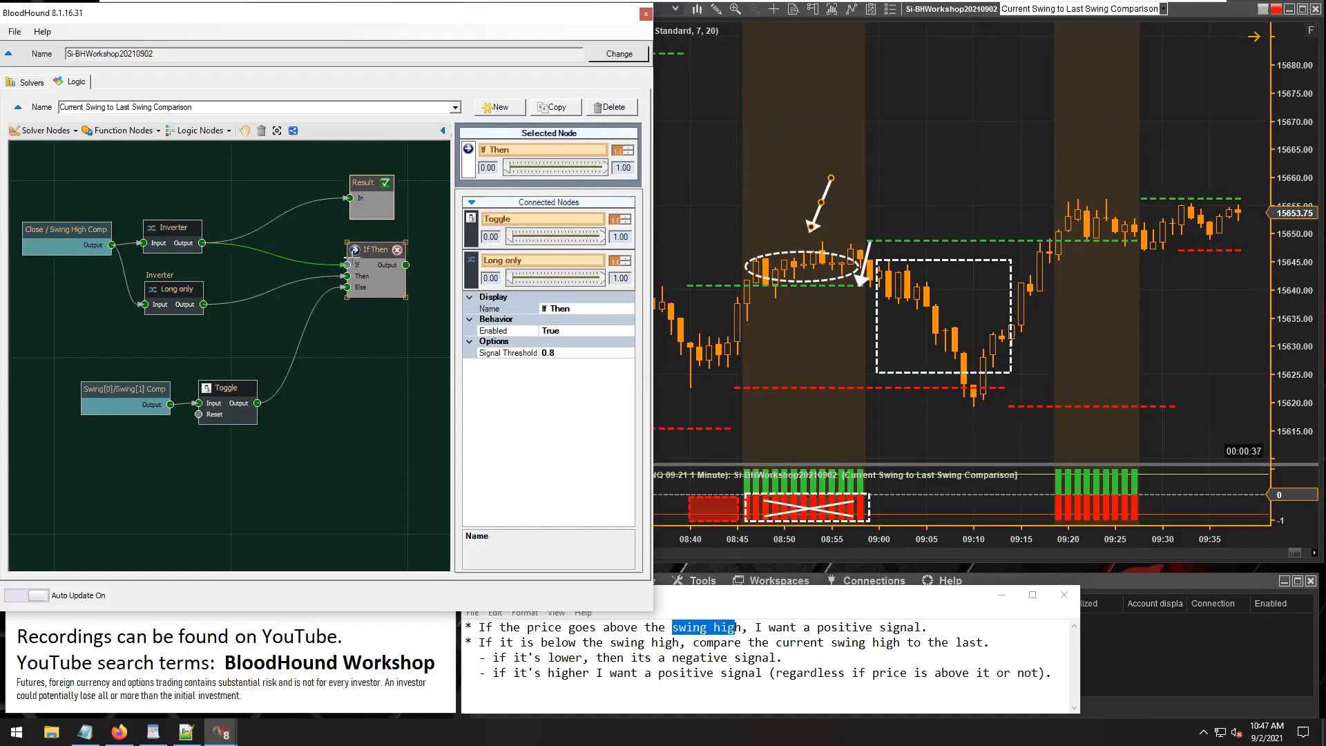
pyautogui.moveTo(348, 264); pyautogui.dragTo(347, 265)
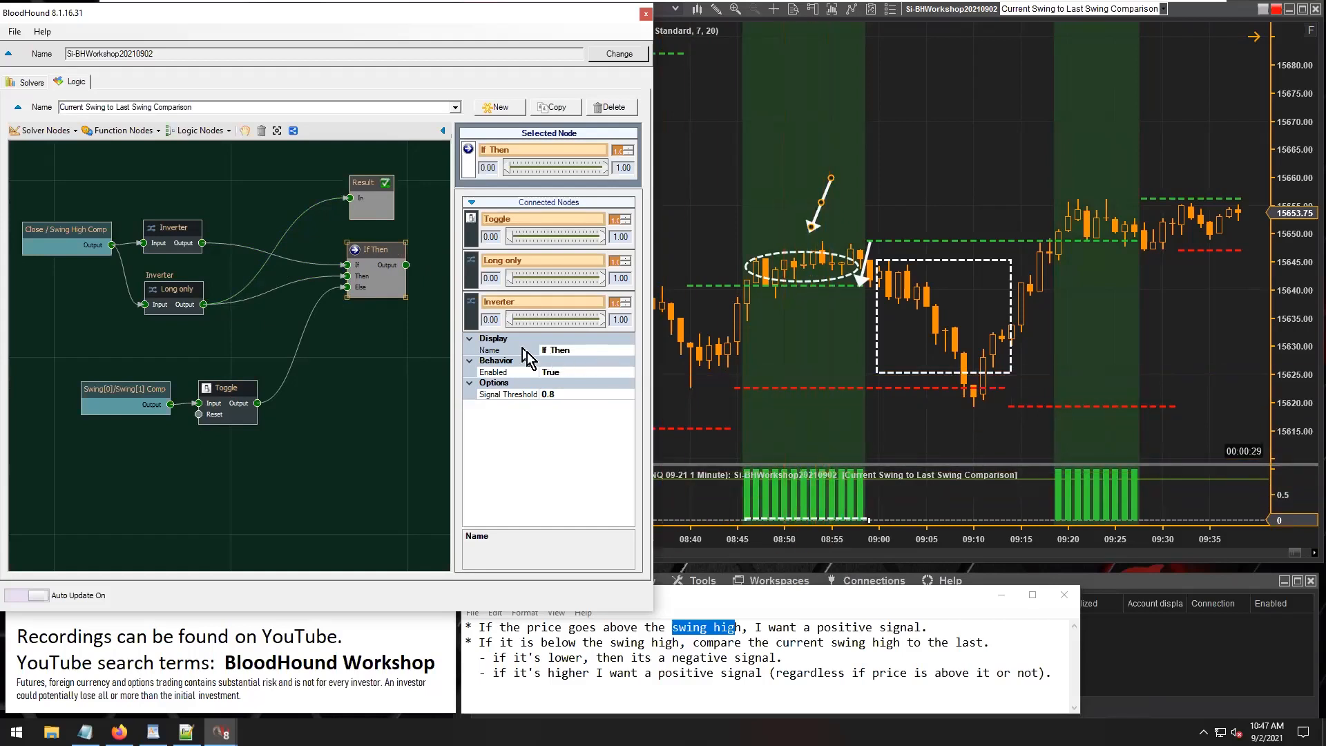
pyautogui.click(366, 185)
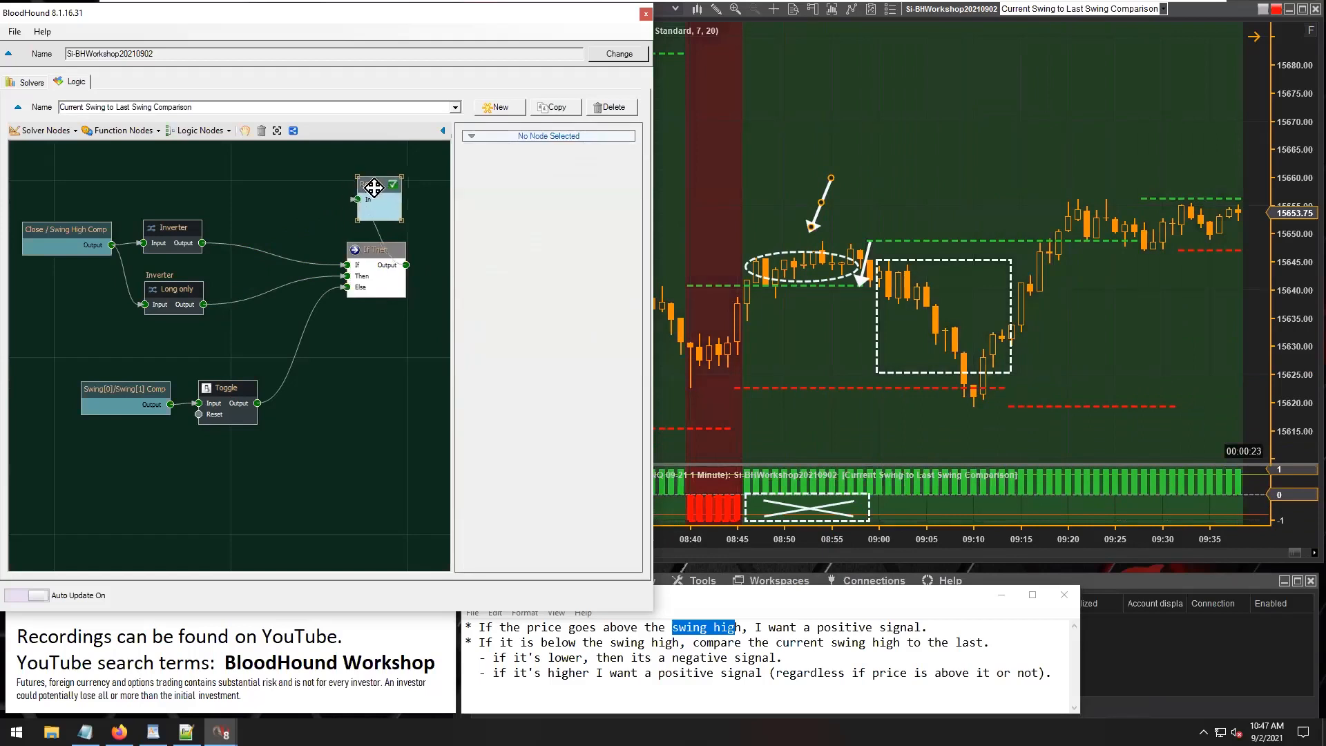
# Tidy the logic graph, placing Result beside If Then and moving the Swing[0]/Swing[1] Comp and Toggle nodes closer to the others.
pyautogui.moveTo(373, 187); pyautogui.dragTo(375, 254)
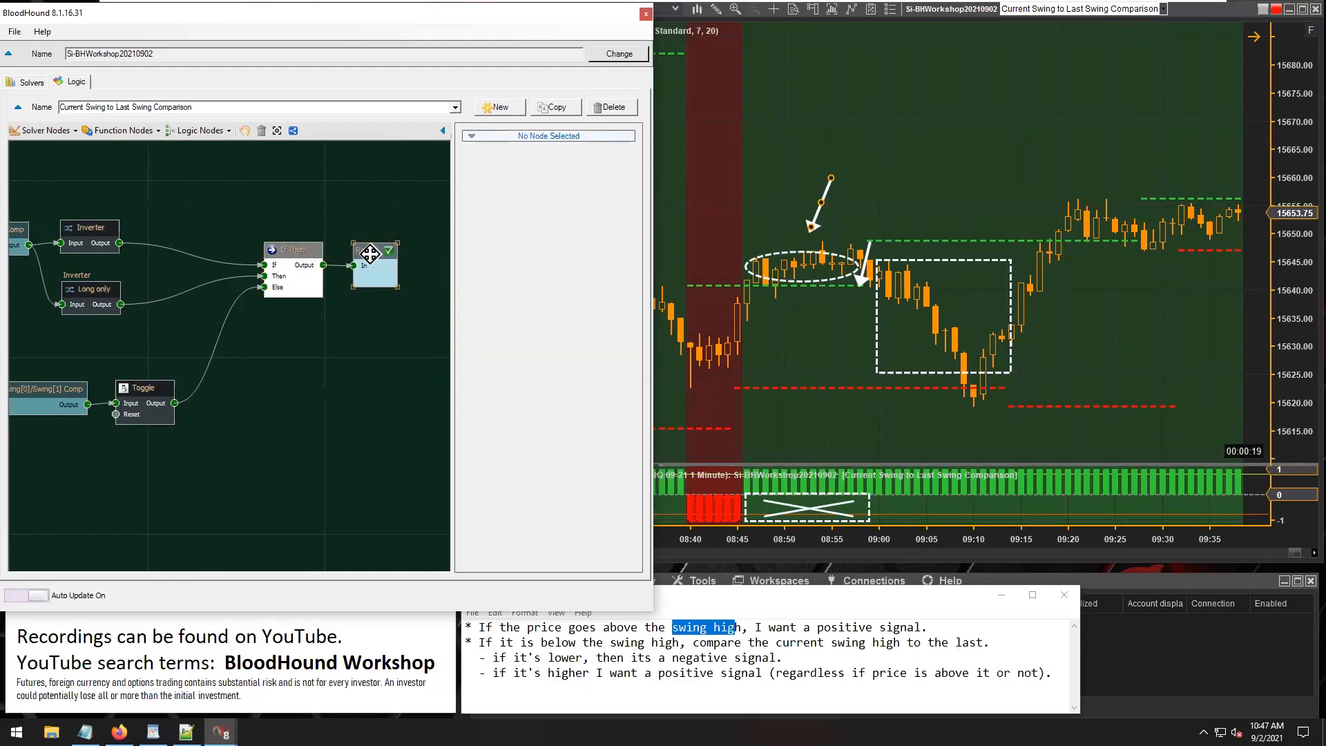
pyautogui.scroll(-1, 237, 430)
pyautogui.moveTo(374, 374); pyautogui.dragTo(272, 267)
pyautogui.moveTo(273, 267); pyautogui.dragTo(234, 270)
pyautogui.moveTo(232, 331); pyautogui.dragTo(277, 337)
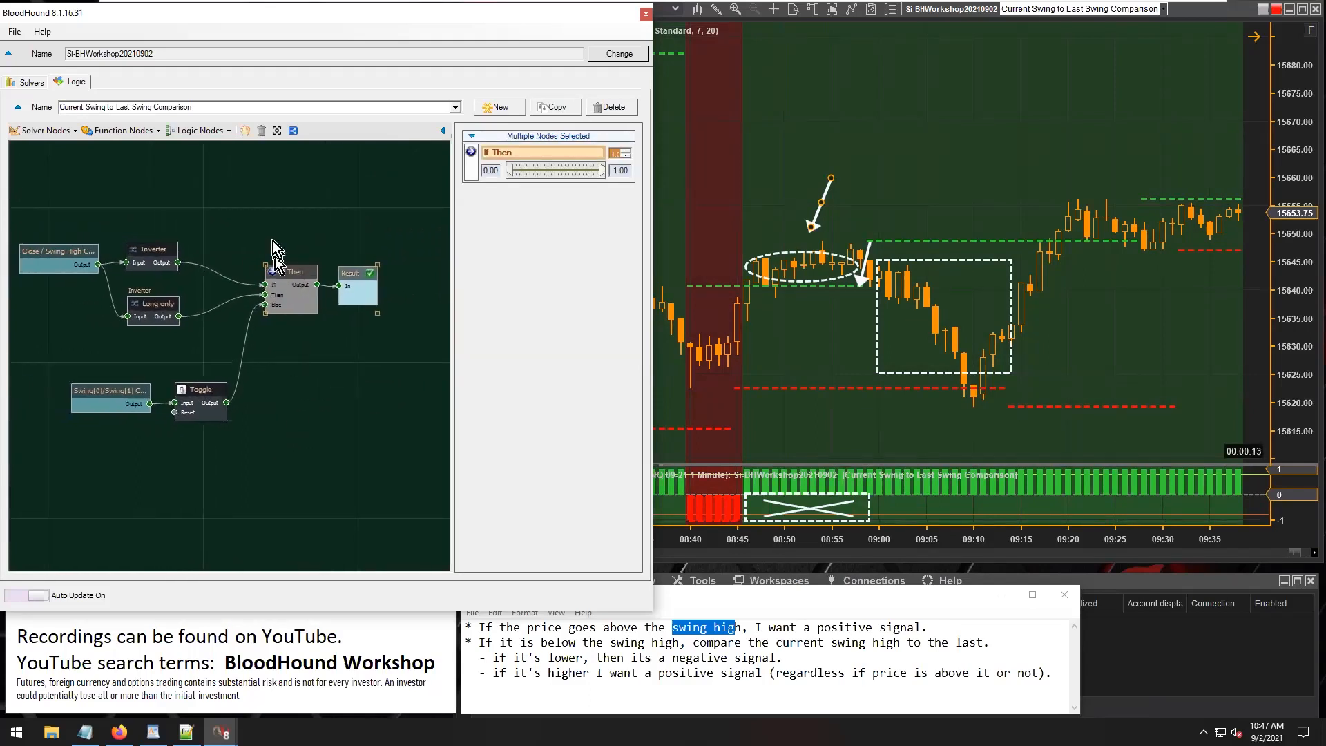
pyautogui.click(277, 132)
pyautogui.moveTo(244, 463); pyautogui.dragTo(150, 356)
pyautogui.click(346, 446)
# Move the white arrow annotation from above the circled candles to point at the candles around 09:30.
pyautogui.click(919, 163)
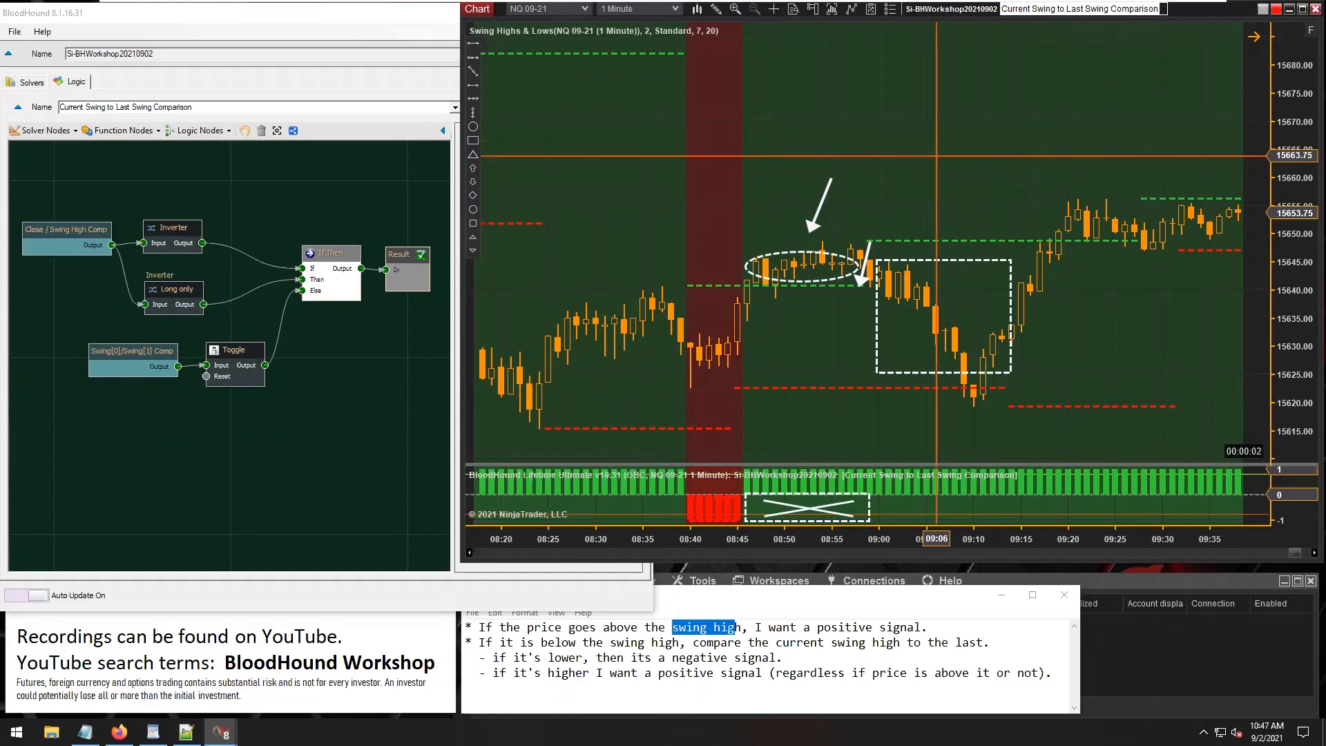
pyautogui.moveTo(821, 205)
pyautogui.mouseDown()
pyautogui.moveTo(687, 66)
pyautogui.moveTo(794, 276)
pyautogui.moveTo(719, 278)
pyautogui.moveTo(704, 262)
pyautogui.moveTo(709, 298)
pyautogui.moveTo(726, 304)
pyautogui.moveTo(777, 243)
pyautogui.moveTo(807, 256)
pyautogui.moveTo(846, 245)
pyautogui.moveTo(889, 211)
pyautogui.moveTo(861, 261)
pyautogui.moveTo(995, 304)
pyautogui.moveTo(966, 355)
pyautogui.moveTo(995, 255)
pyautogui.moveTo(1035, 189)
pyautogui.moveTo(1065, 217)
pyautogui.moveTo(1157, 192)
pyautogui.moveTo(1160, 173)
pyautogui.mouseUp()
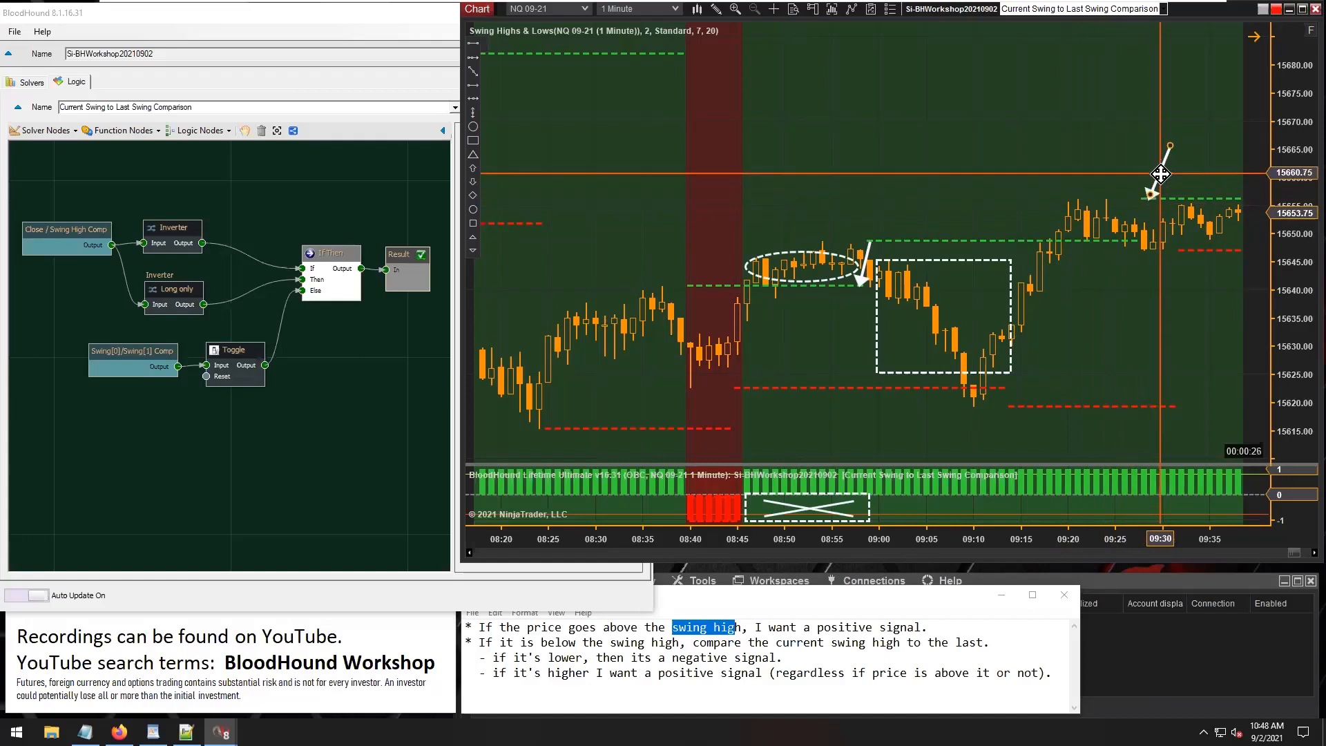
pyautogui.moveTo(1160, 174)
pyautogui.mouseDown()
pyautogui.moveTo(1168, 206)
pyautogui.moveTo(1173, 187)
pyautogui.mouseUp()
pyautogui.click(1157, 158)
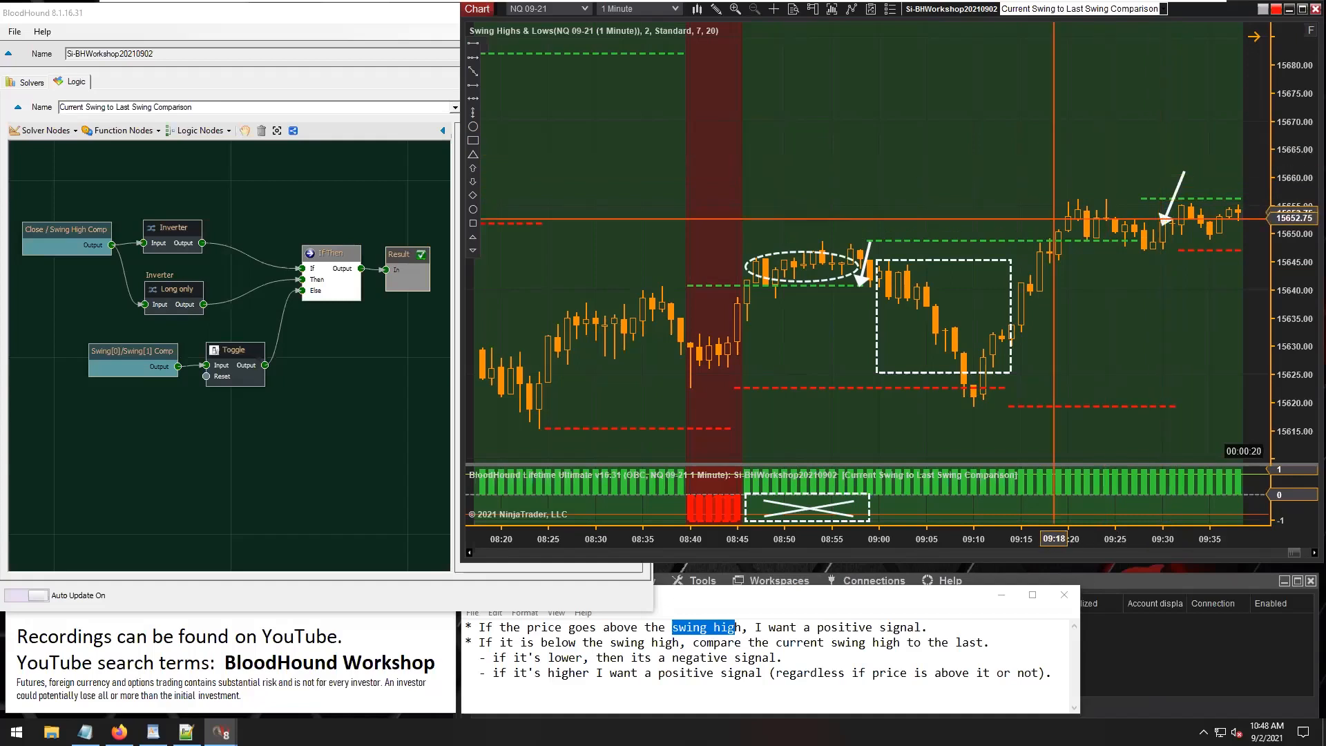
# Examine the signals against the swing high lines across the recent and earlier chart history, with the price scale restored to automatic.
pyautogui.scroll(-7, 974, 153)
pyautogui.scroll(-3, 974, 153)
pyautogui.click(902, 187)
pyautogui.moveTo(913, 184)
pyautogui.mouseDown()
pyautogui.moveTo(989, 166)
pyautogui.moveTo(982, 178)
pyautogui.moveTo(1044, 202)
pyautogui.moveTo(718, 147)
pyautogui.moveTo(643, 196)
pyautogui.mouseUp()
pyautogui.moveTo(568, 160); pyautogui.dragTo(1060, 207)
pyautogui.hscroll(-15, 733, 248)
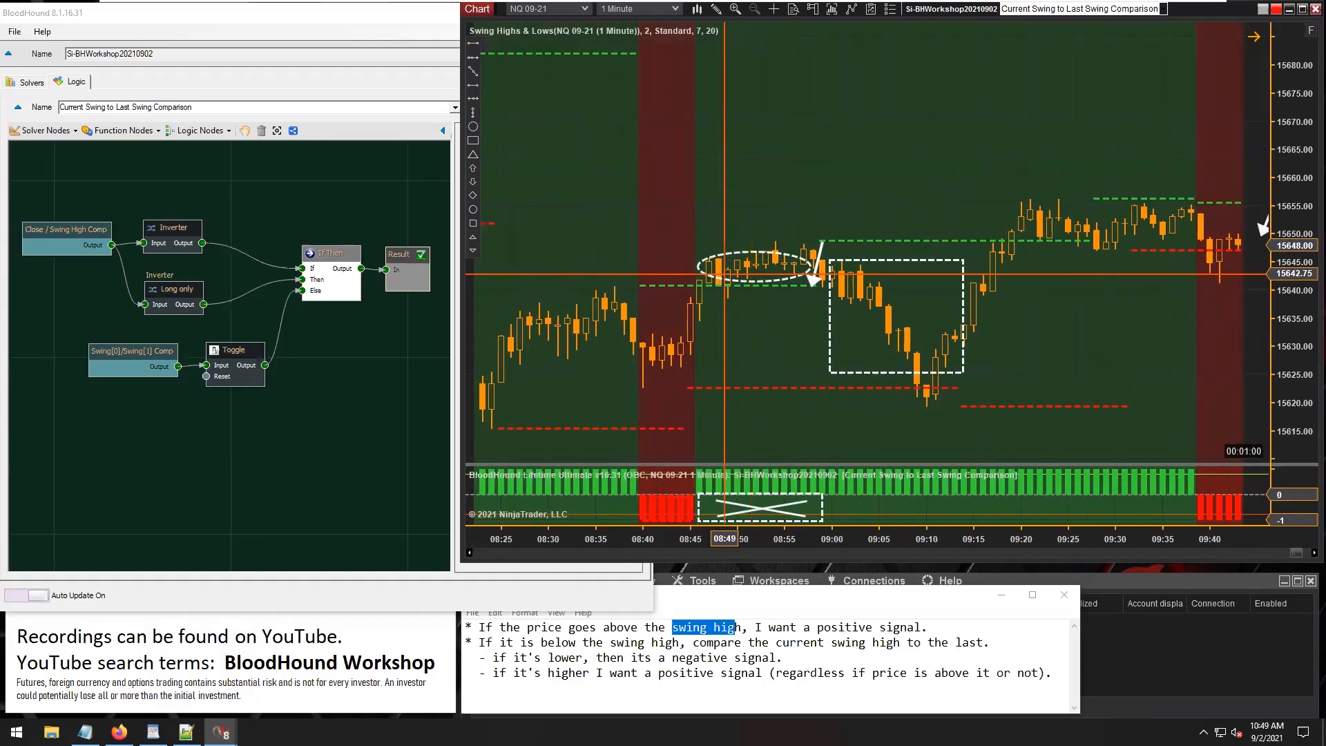
pyautogui.hscroll(-16, 752, 301)
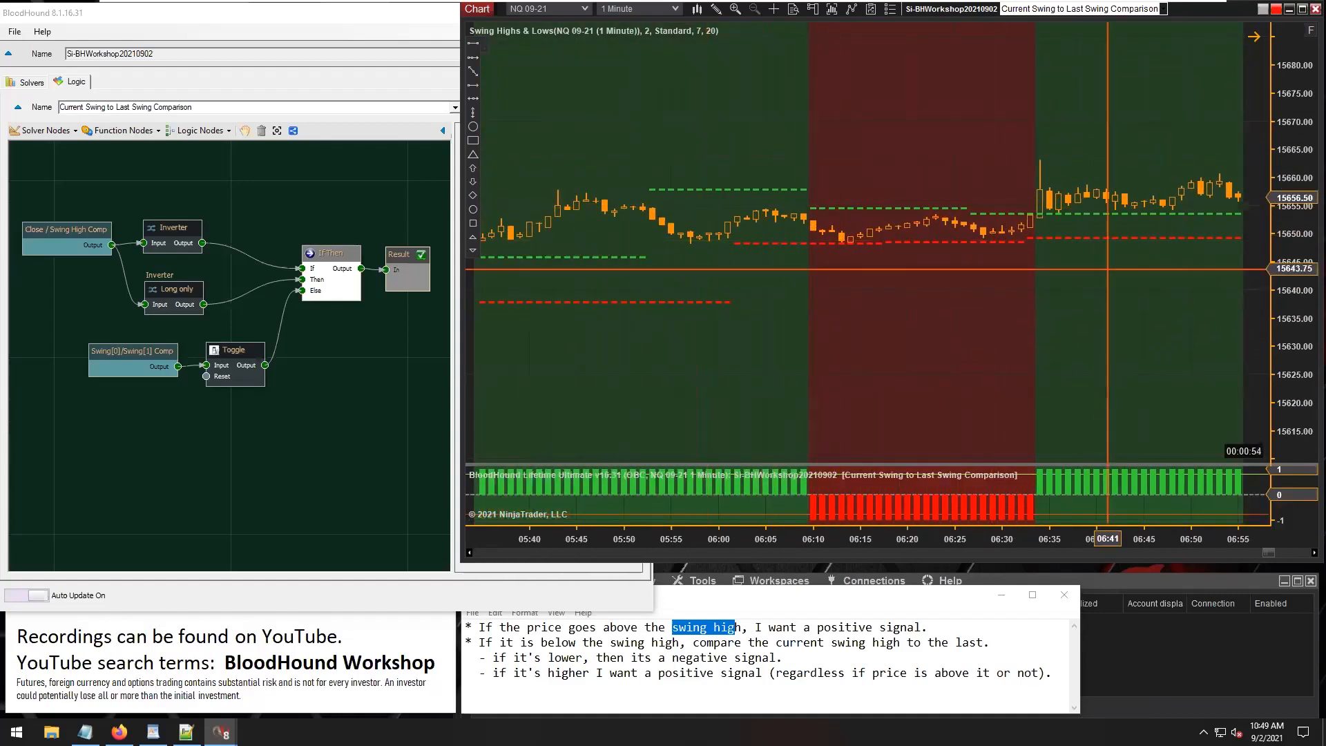
pyautogui.click(1310, 30)
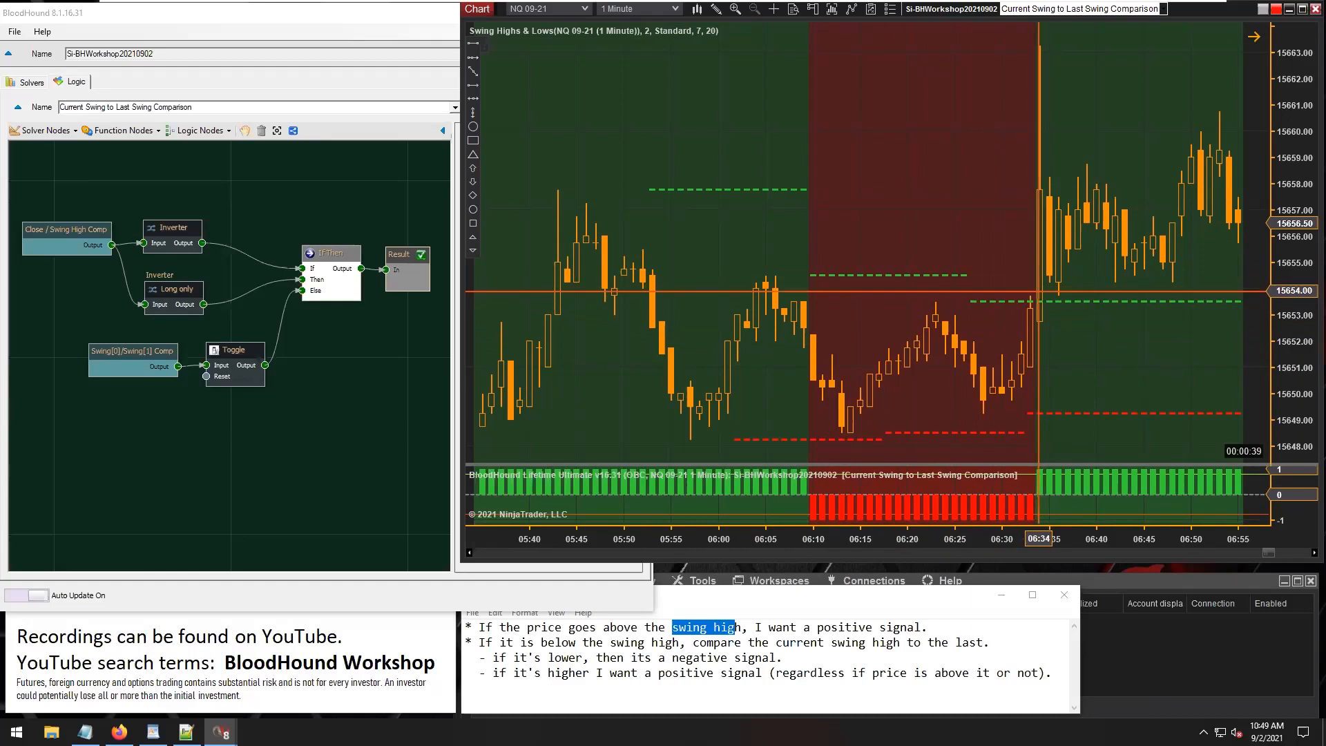
pyautogui.moveTo(1069, 342); pyautogui.dragTo(782, 337)
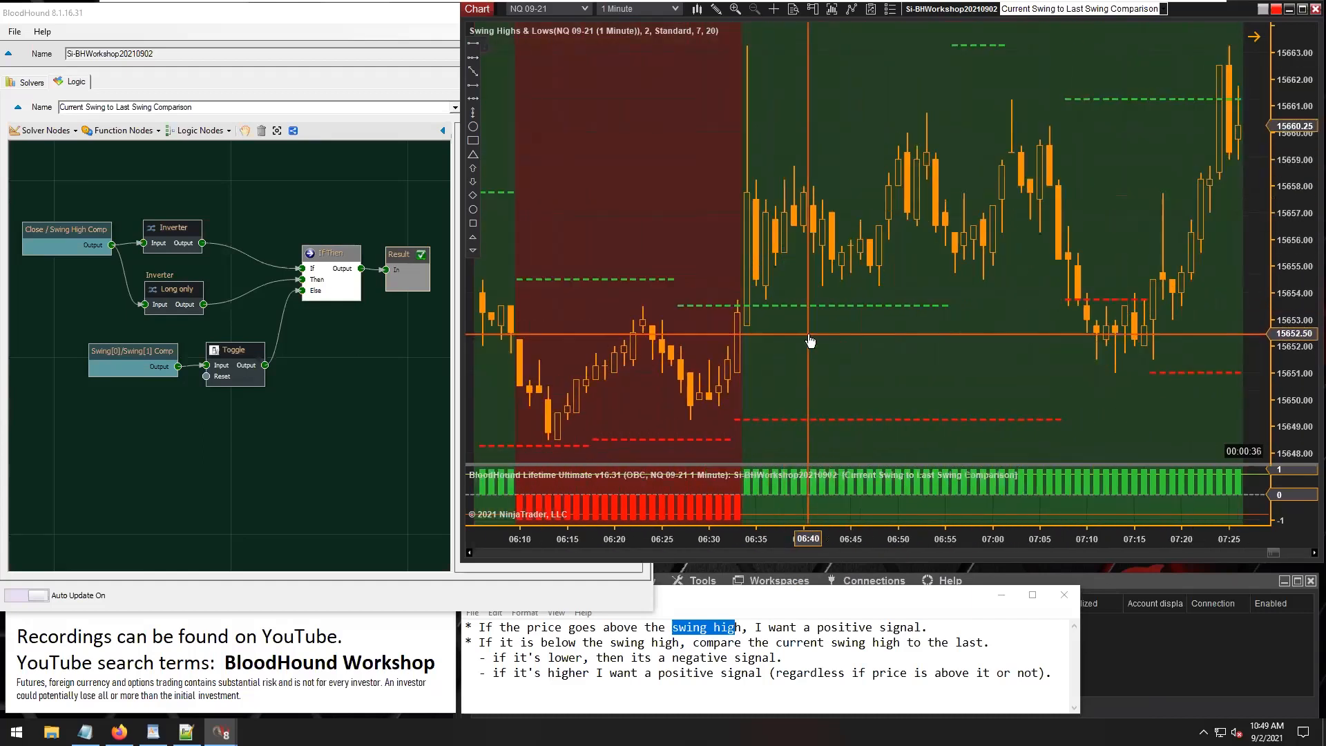
pyautogui.scroll(15, 782, 337)
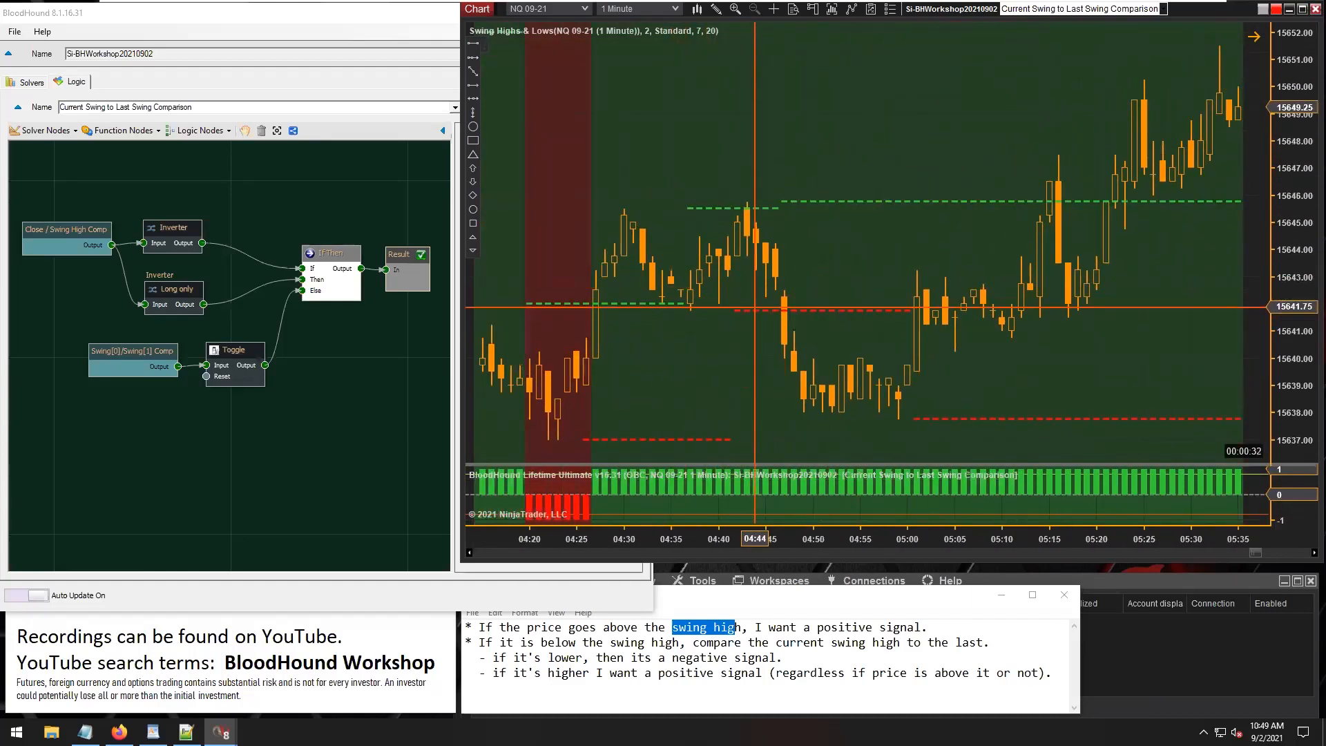
pyautogui.scroll(5, 754, 307)
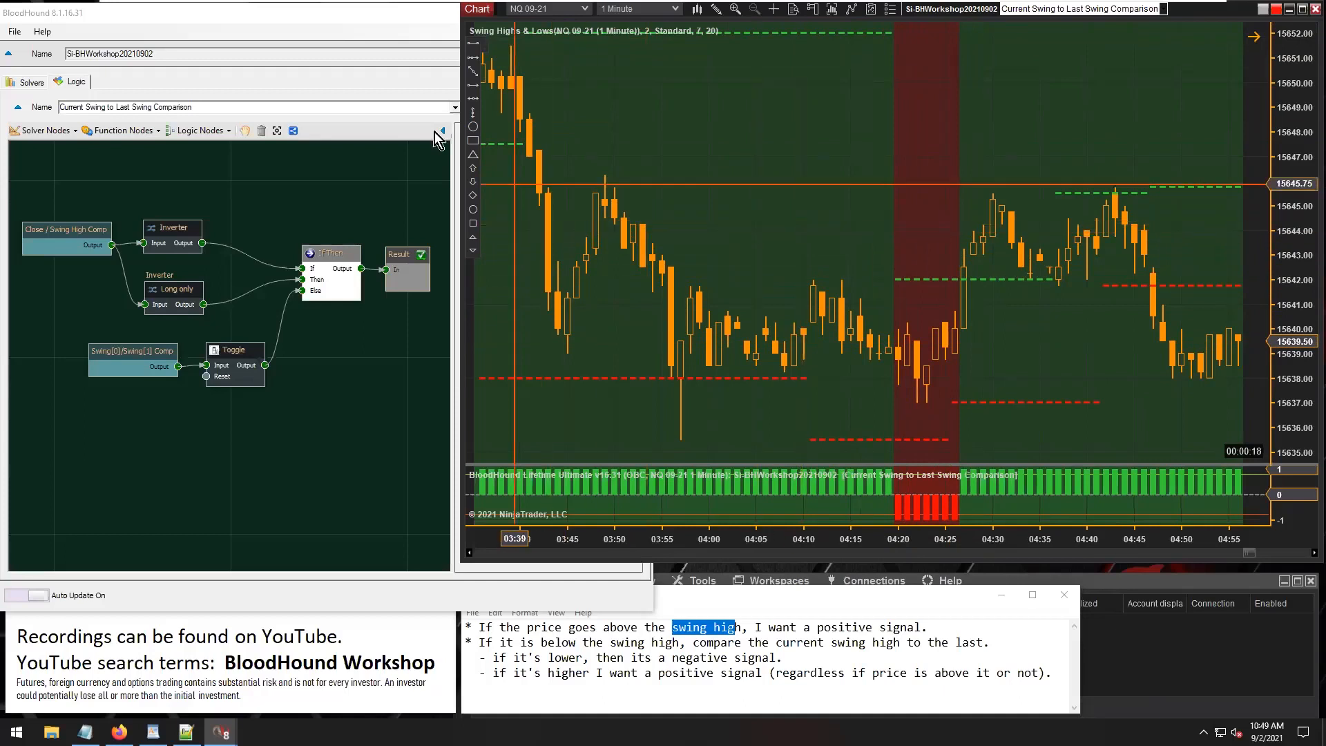
# Highlight "price goes above the swing high" in the first rule of the Notepad notes.
pyautogui.click(345, 19)
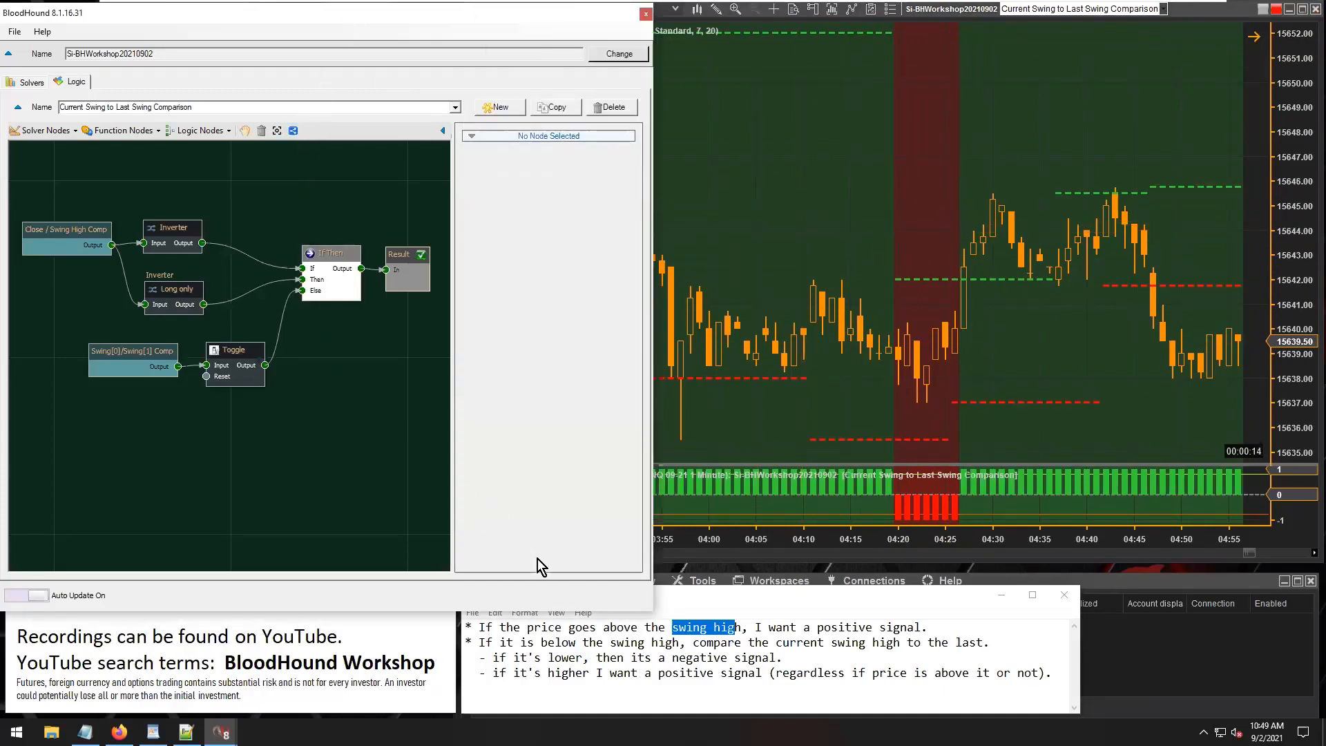
pyautogui.click(671, 627)
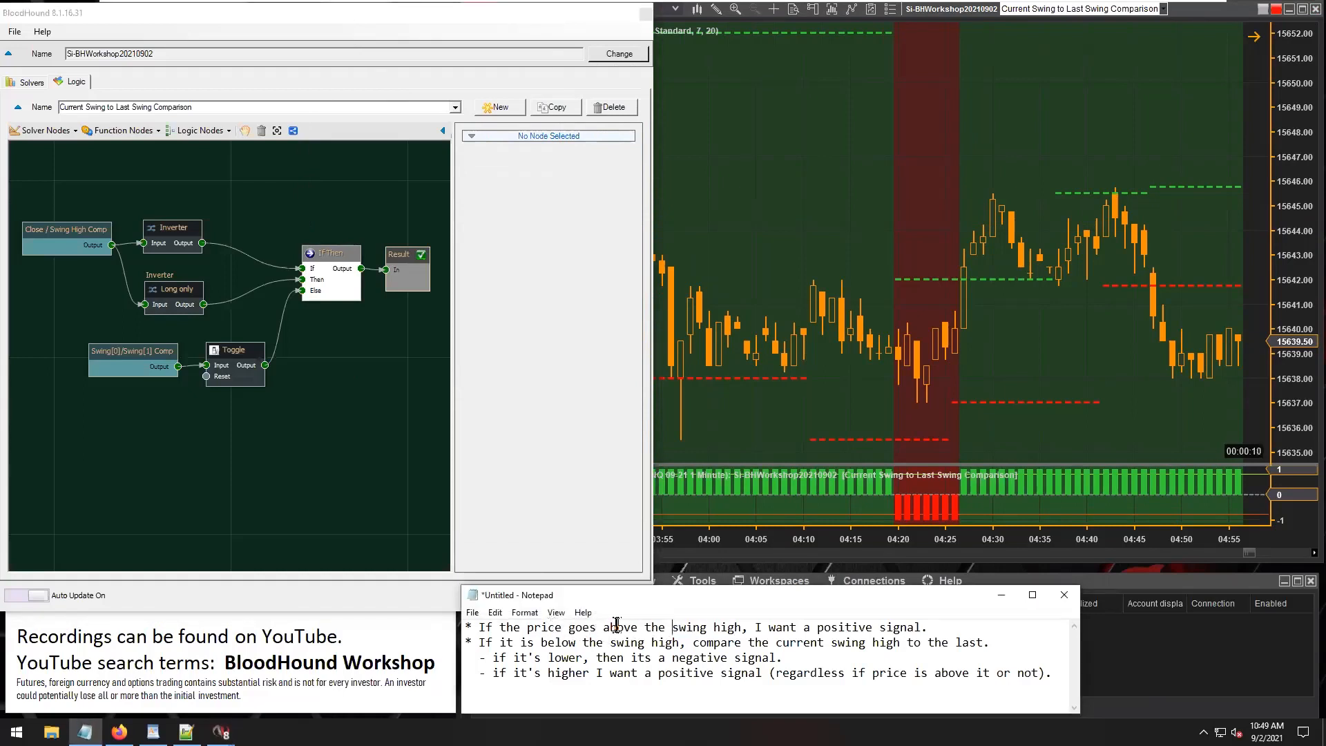
pyautogui.moveTo(684, 629); pyautogui.dragTo(709, 633)
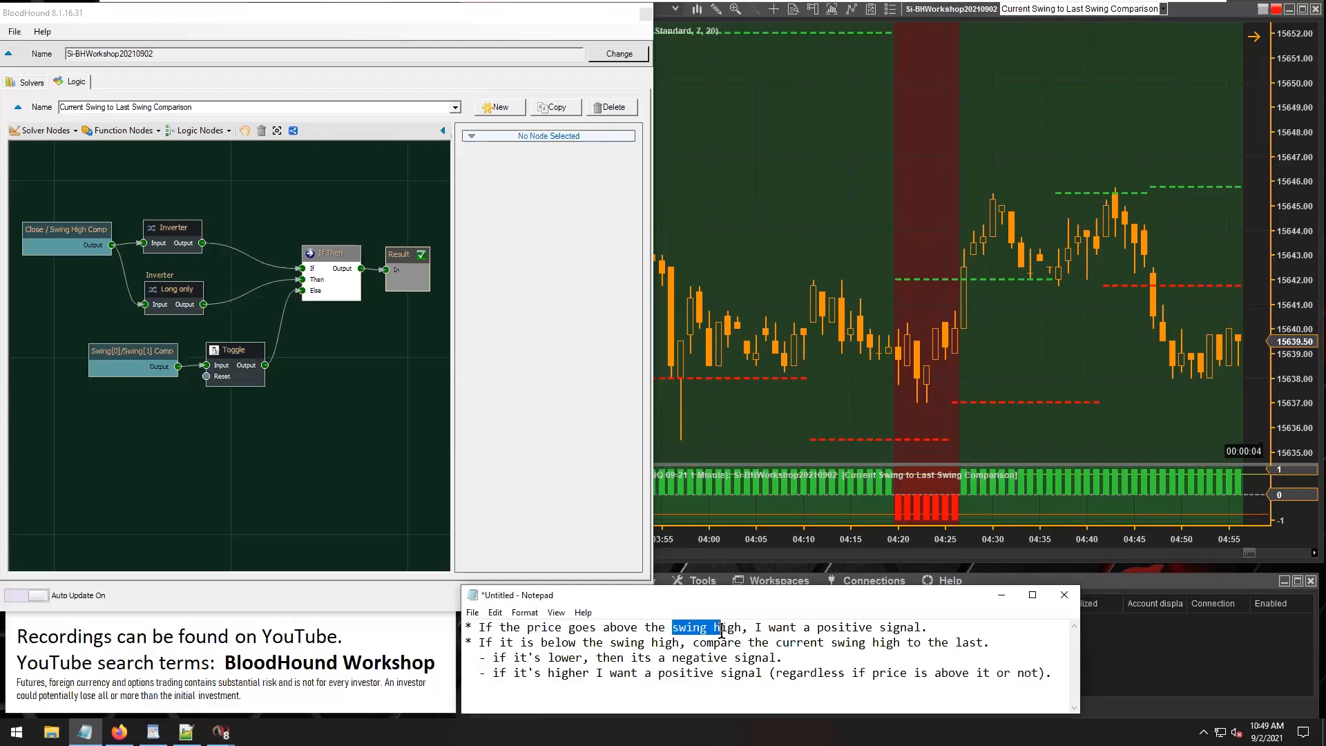
pyautogui.moveTo(523, 626); pyautogui.dragTo(745, 634)
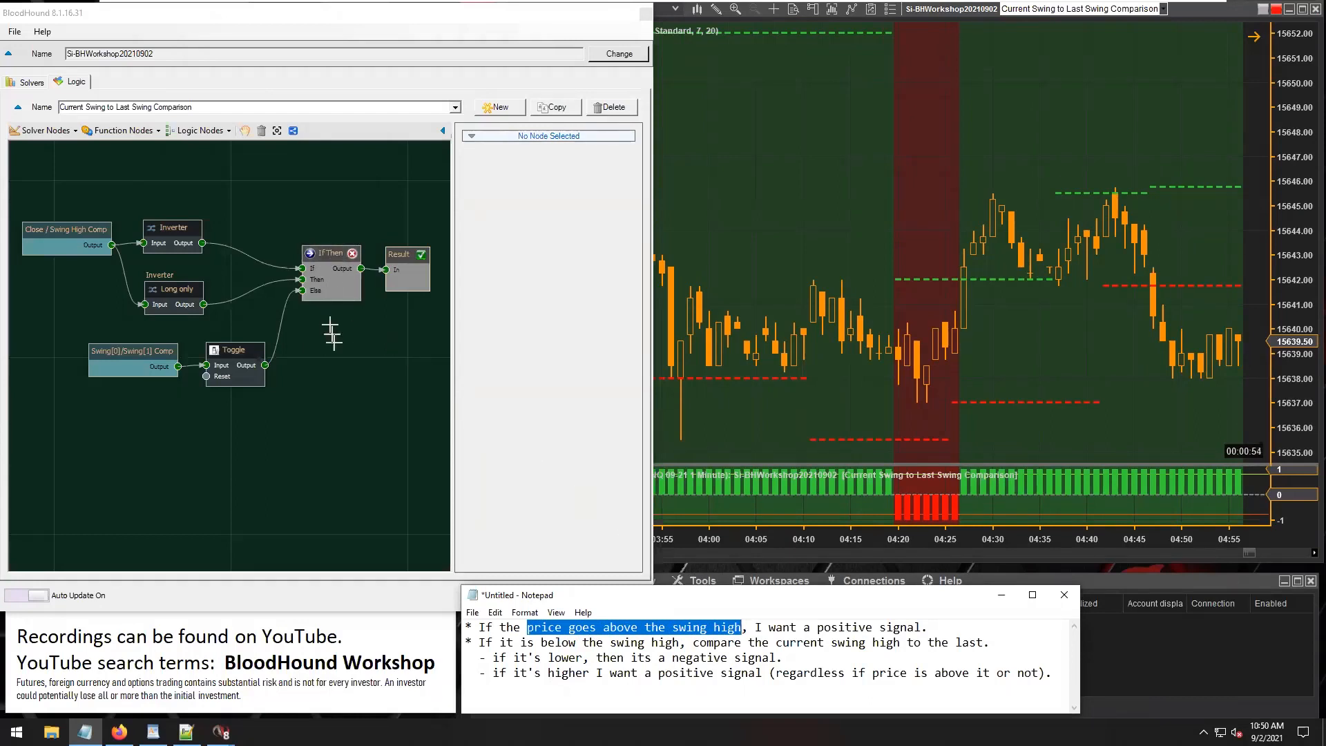
pyautogui.click(327, 305)
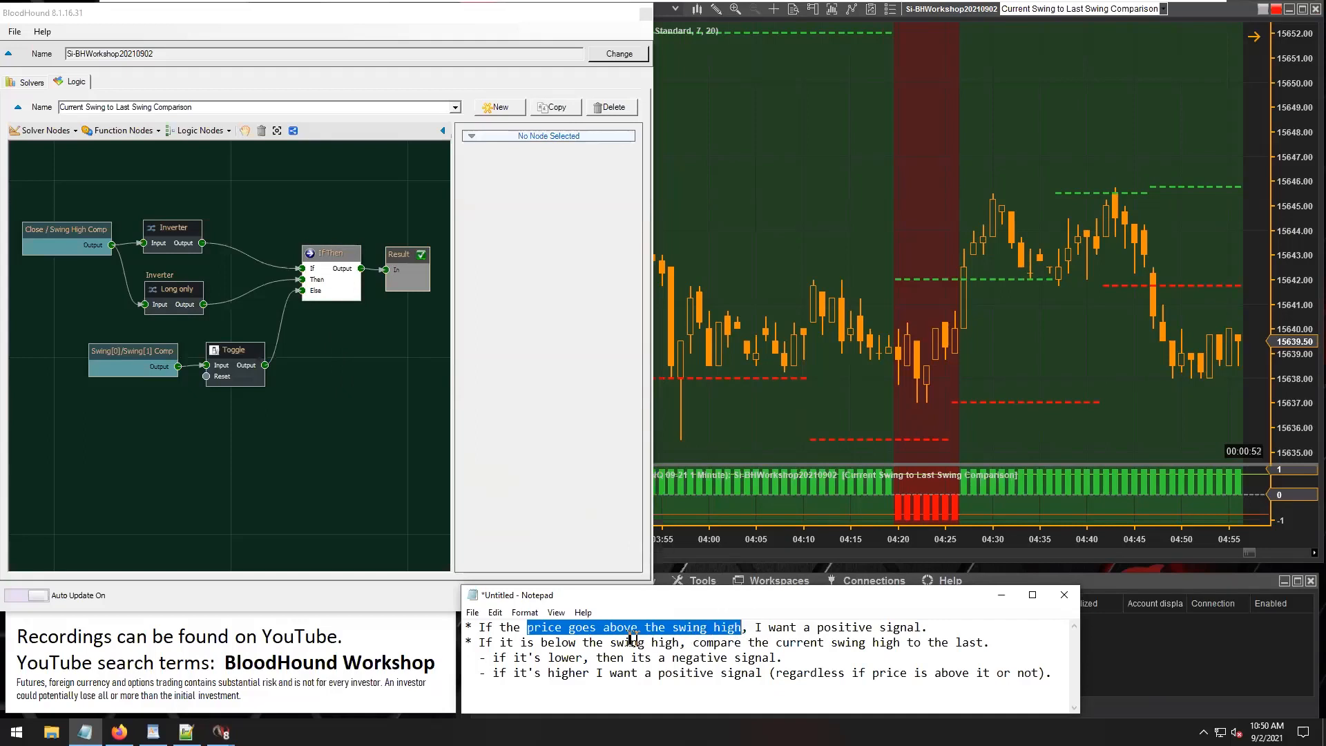
# Move Result above the If Then node and connect the upper Inverter's output directly to it to check the Inverter's signals.
pyautogui.click(198, 236)
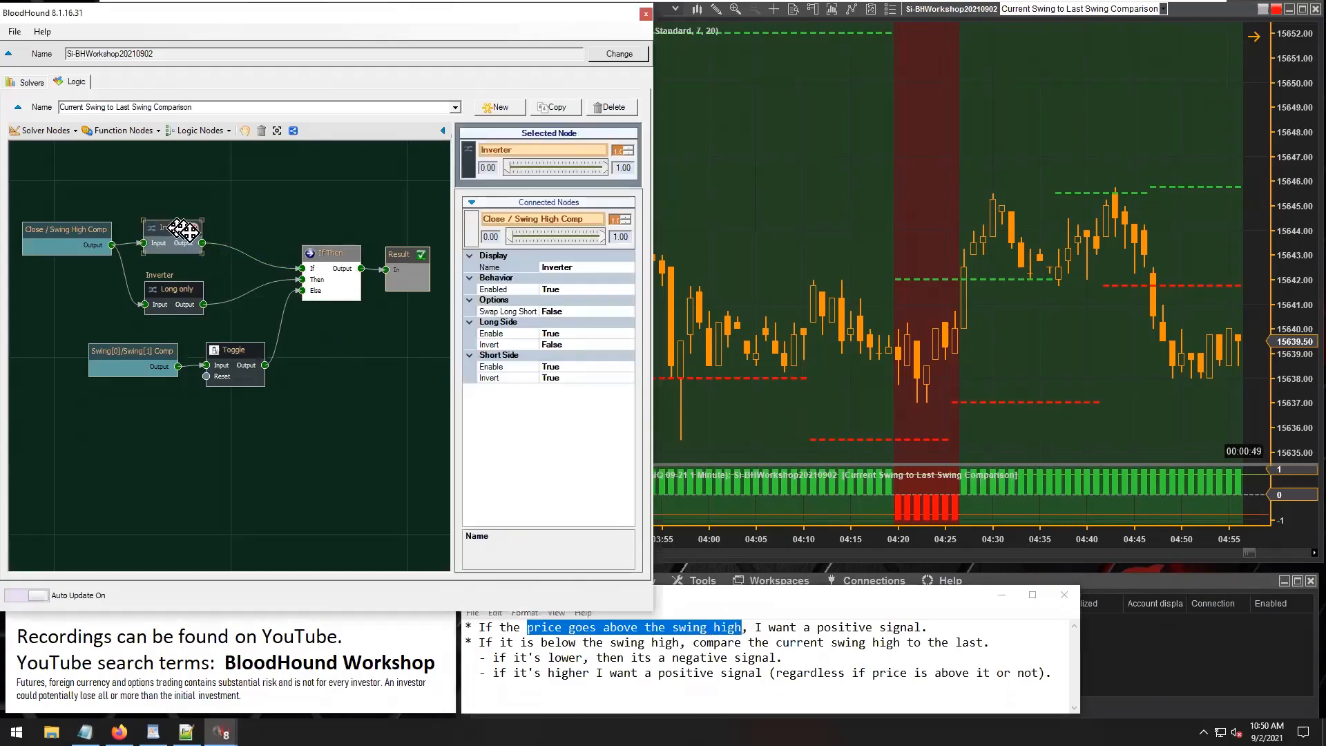
pyautogui.moveTo(202, 243); pyautogui.dragTo(434, 297)
pyautogui.moveTo(341, 261); pyautogui.dragTo(337, 176)
pyautogui.moveTo(301, 420); pyautogui.dragTo(367, 454)
pyautogui.moveTo(206, 277); pyautogui.dragTo(326, 209)
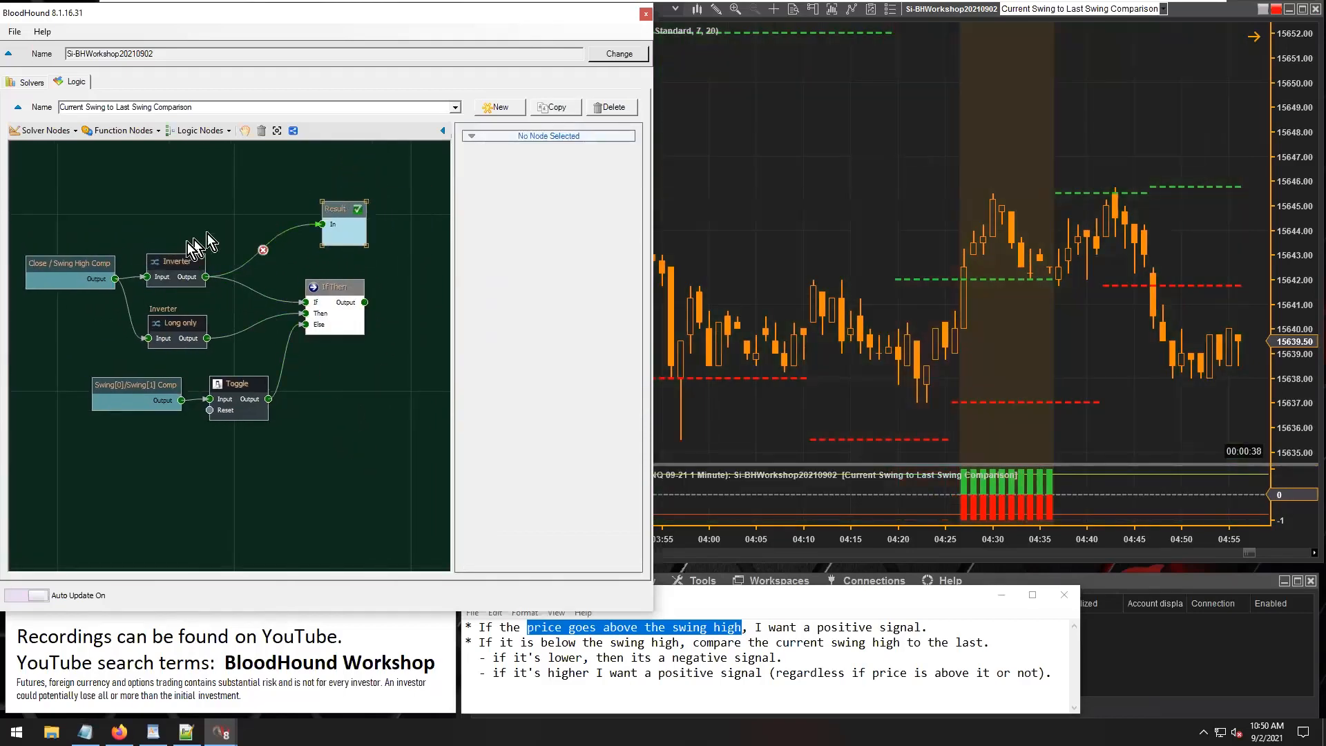
pyautogui.click(168, 263)
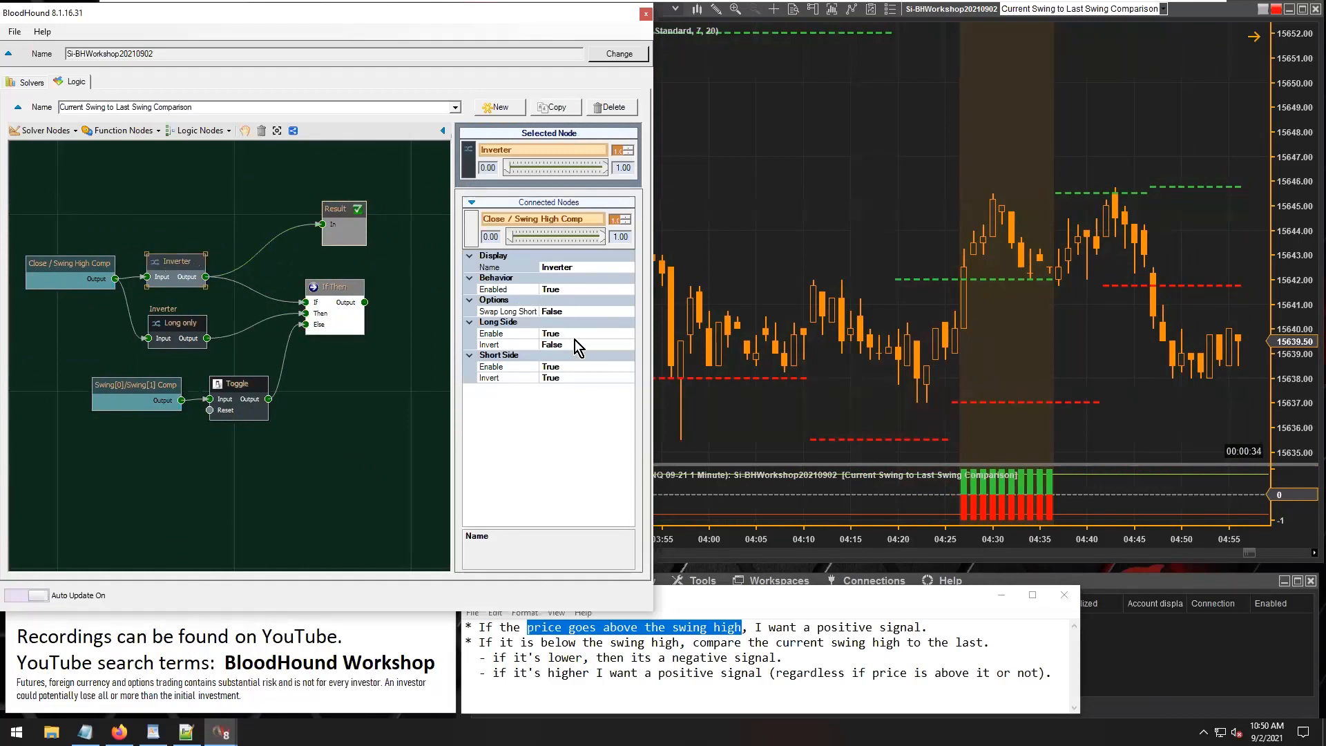
pyautogui.click(1017, 328)
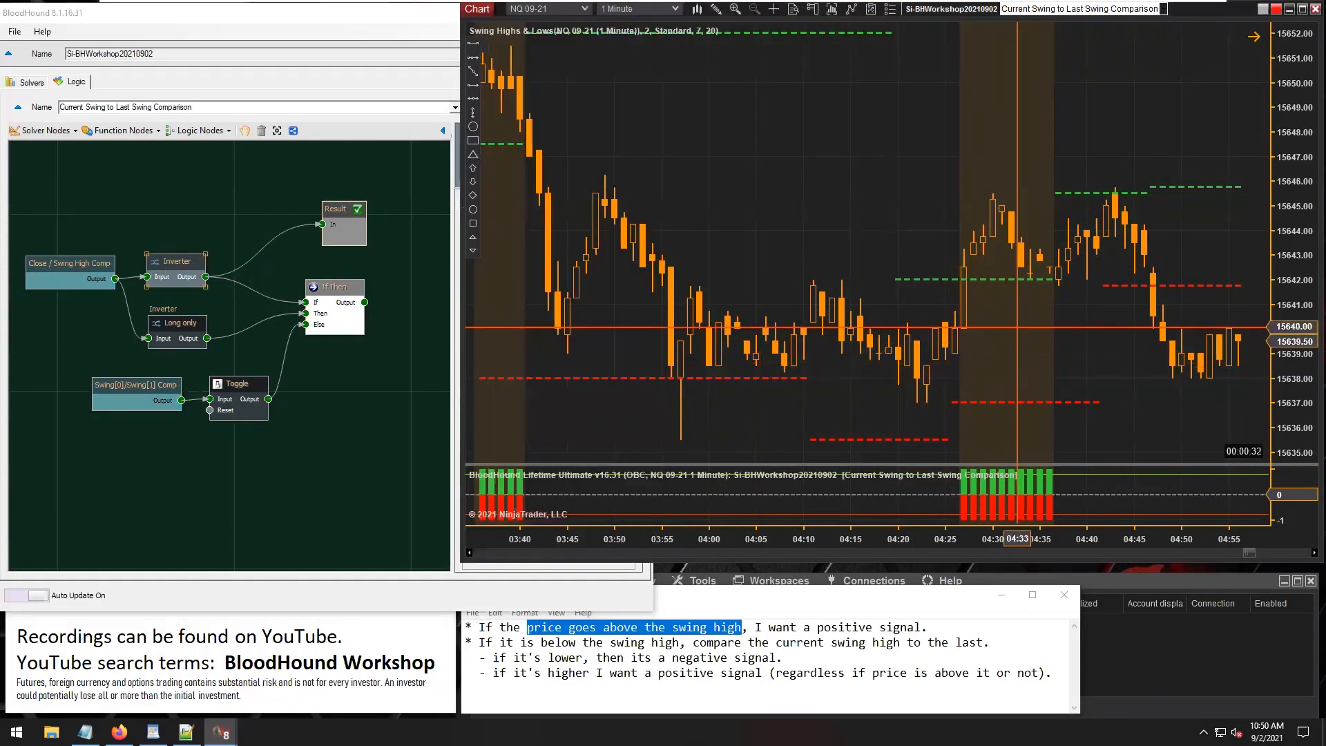
# Connect Close / Swing High Comp directly to Result with the solver node moved higher, and examine its signals on a compressed chart.
pyautogui.moveTo(75, 265); pyautogui.dragTo(322, 224)
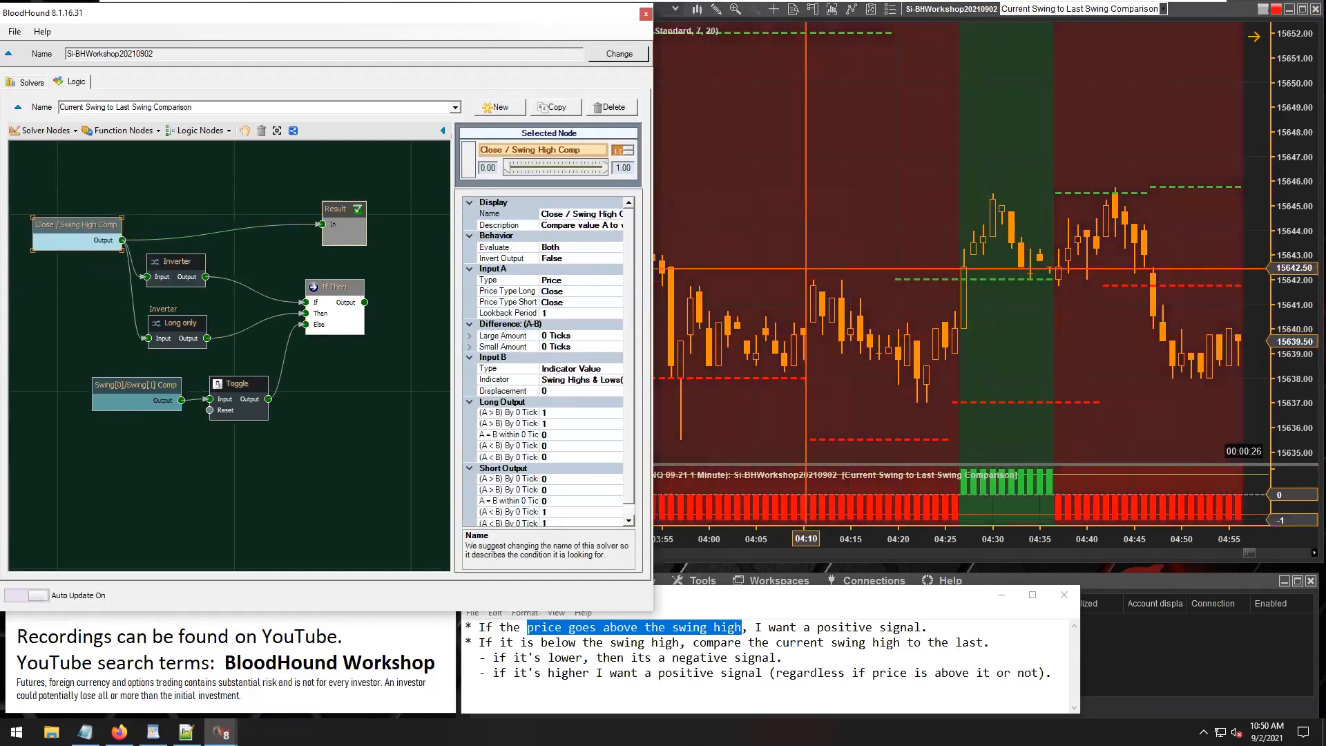
pyautogui.moveTo(1022, 476); pyautogui.dragTo(1035, 407)
pyautogui.moveTo(705, 432); pyautogui.dragTo(774, 403)
pyautogui.moveTo(777, 542); pyautogui.dragTo(897, 549)
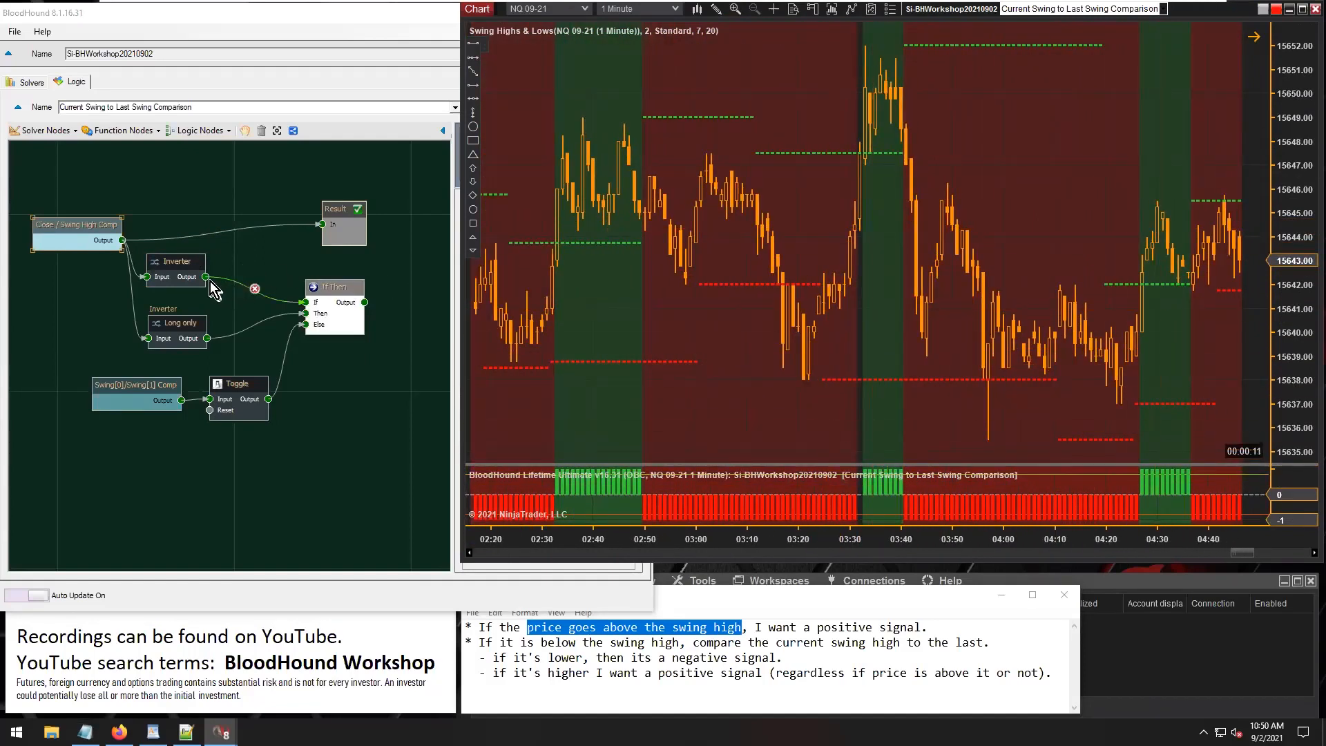
# Reconnect the upper Inverter's output to Result and review the Inverter's Long Side and Short Side settings.
pyautogui.click(271, 258)
pyautogui.moveTo(271, 258); pyautogui.dragTo(322, 225)
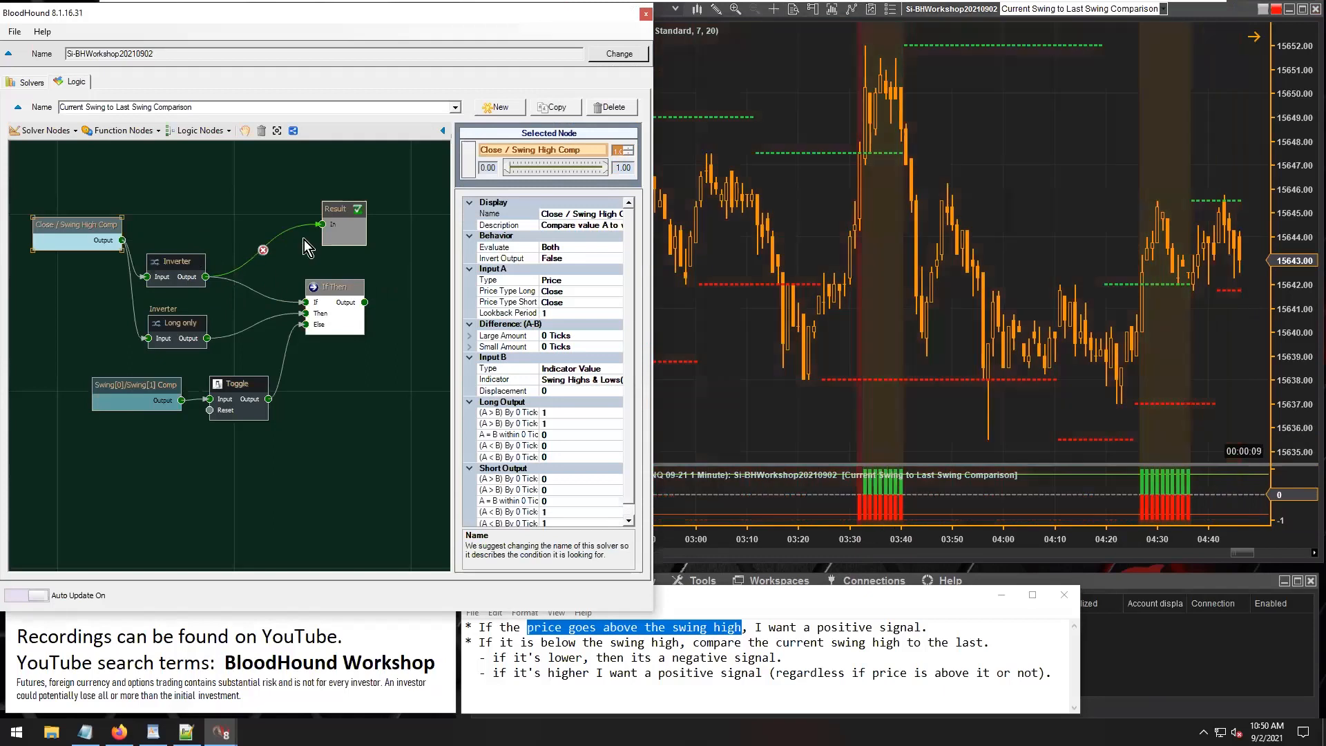
pyautogui.click(171, 258)
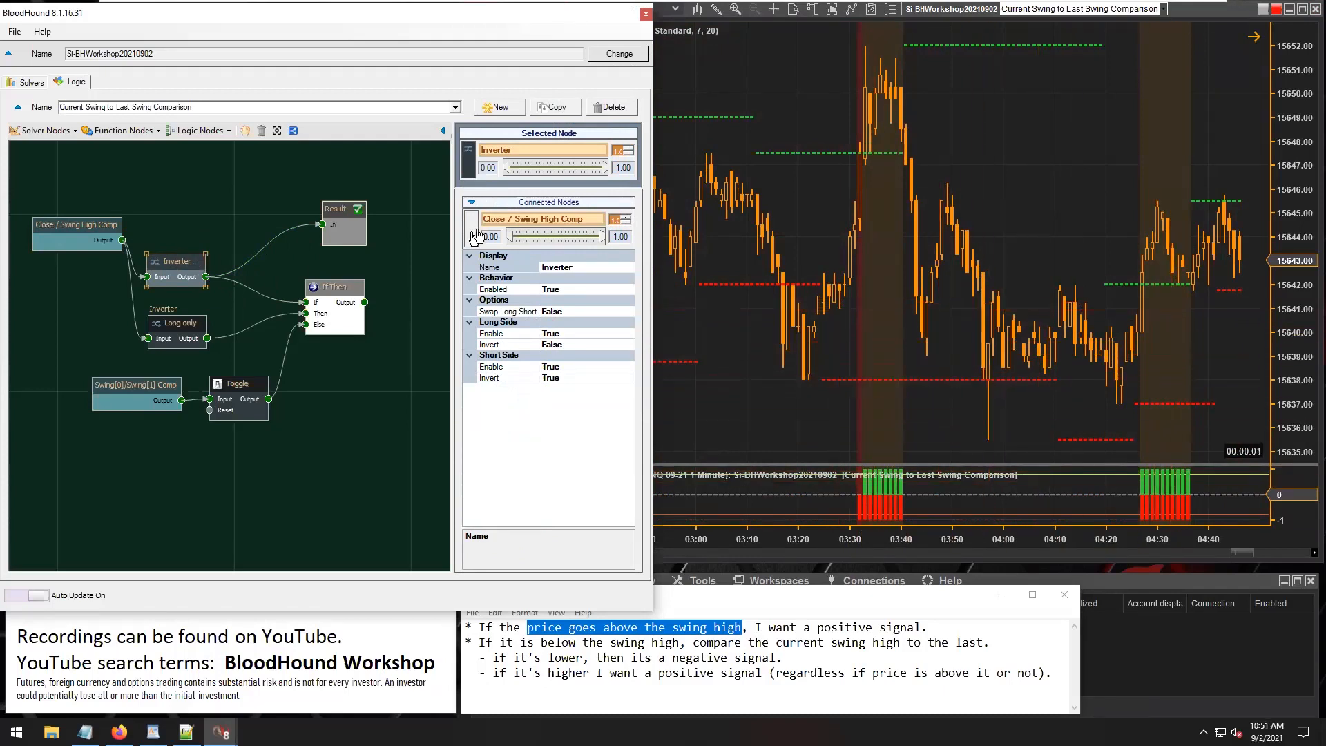
# Add a Long/Short Modifier function node and place it above the upper Inverter, left of Result.
pyautogui.click(119, 130)
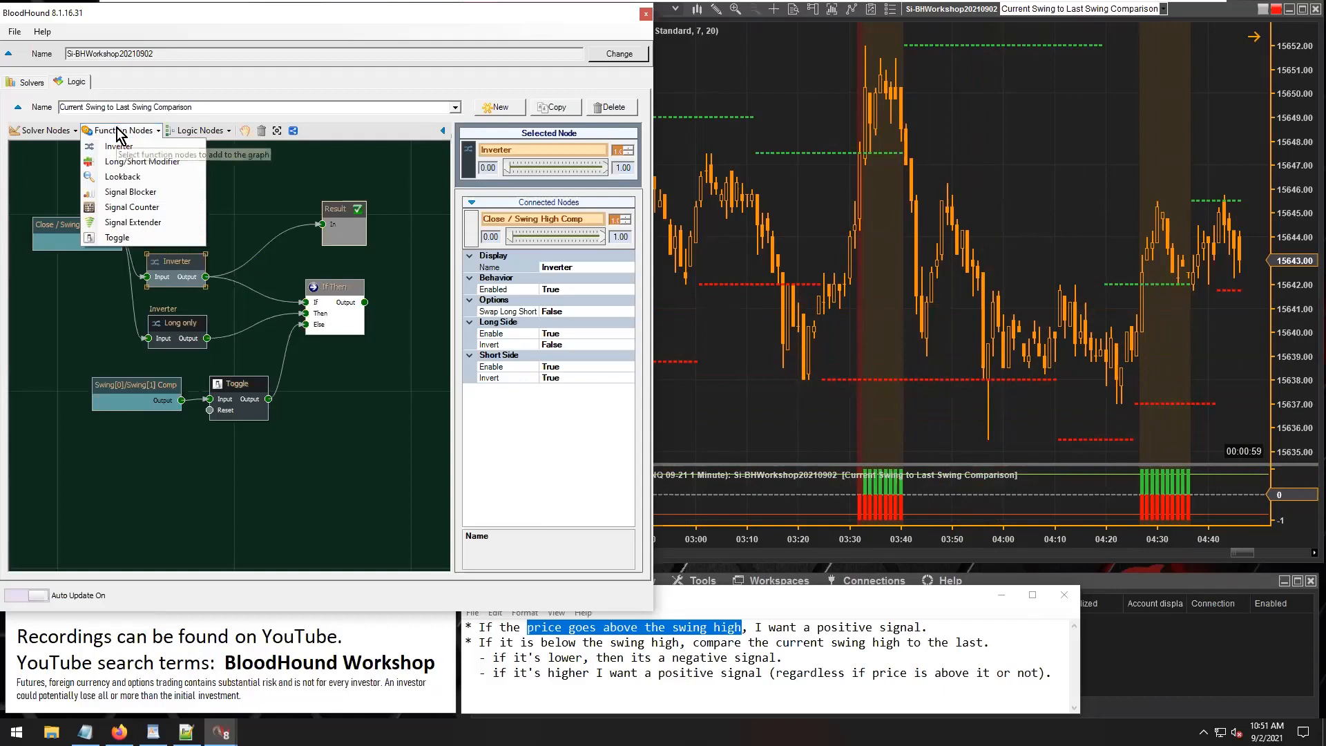
pyautogui.click(131, 163)
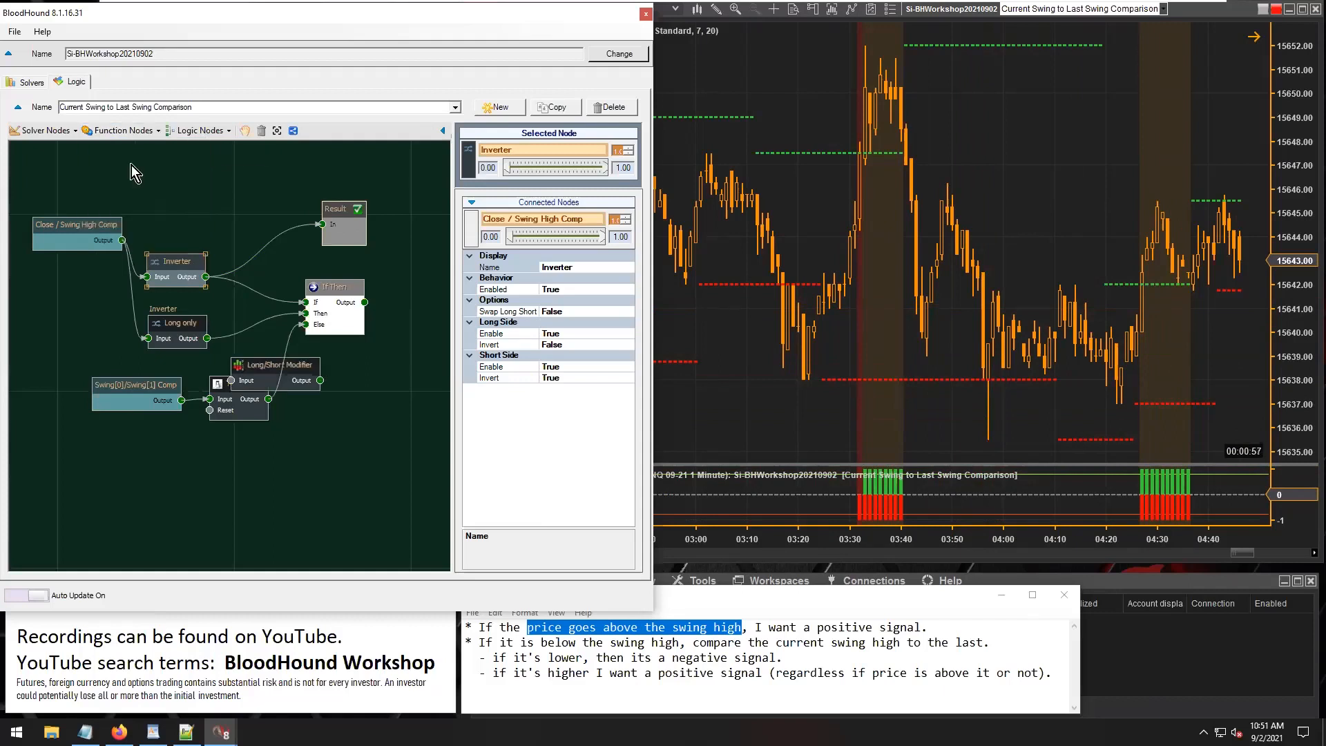
pyautogui.click(258, 368)
pyautogui.moveTo(258, 368); pyautogui.dragTo(181, 199)
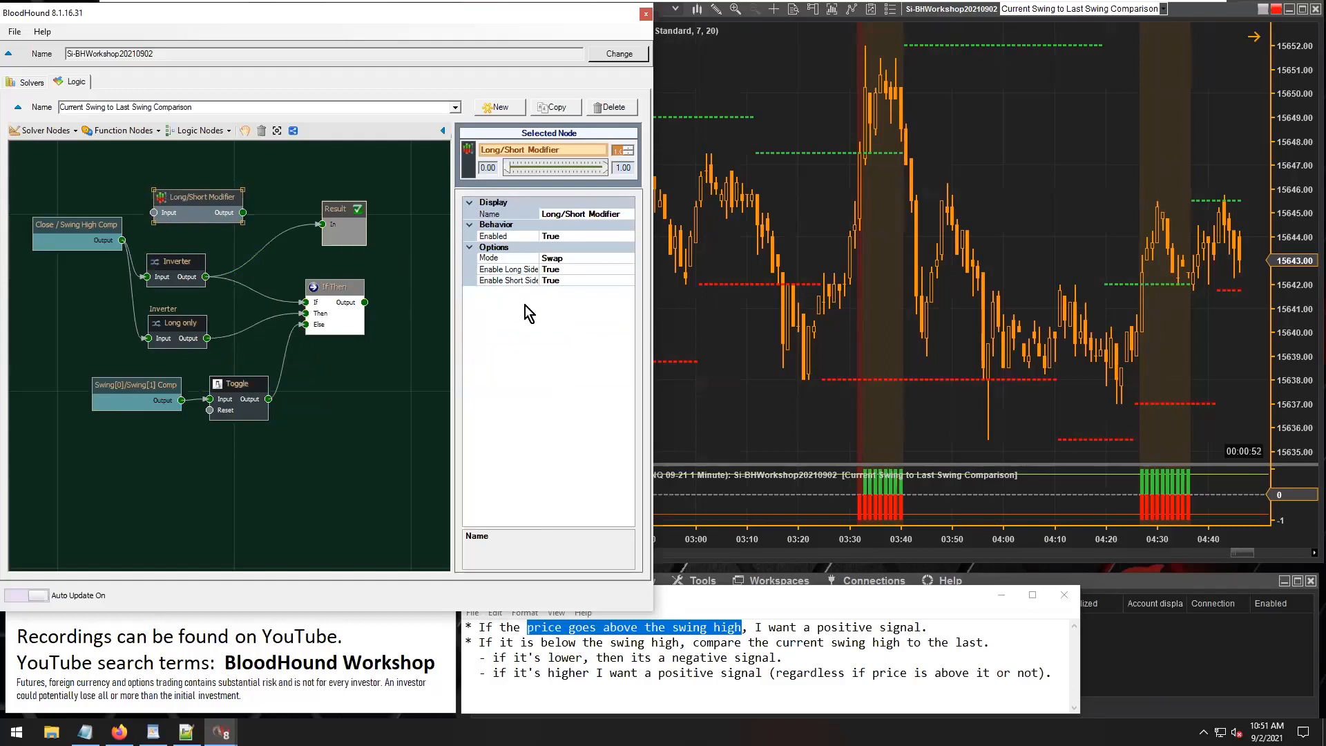
# Set the Long/Short Modifier's Mode to Mirror Long and wire it between Close / Swing High Comp and Result.
pyautogui.click(582, 257)
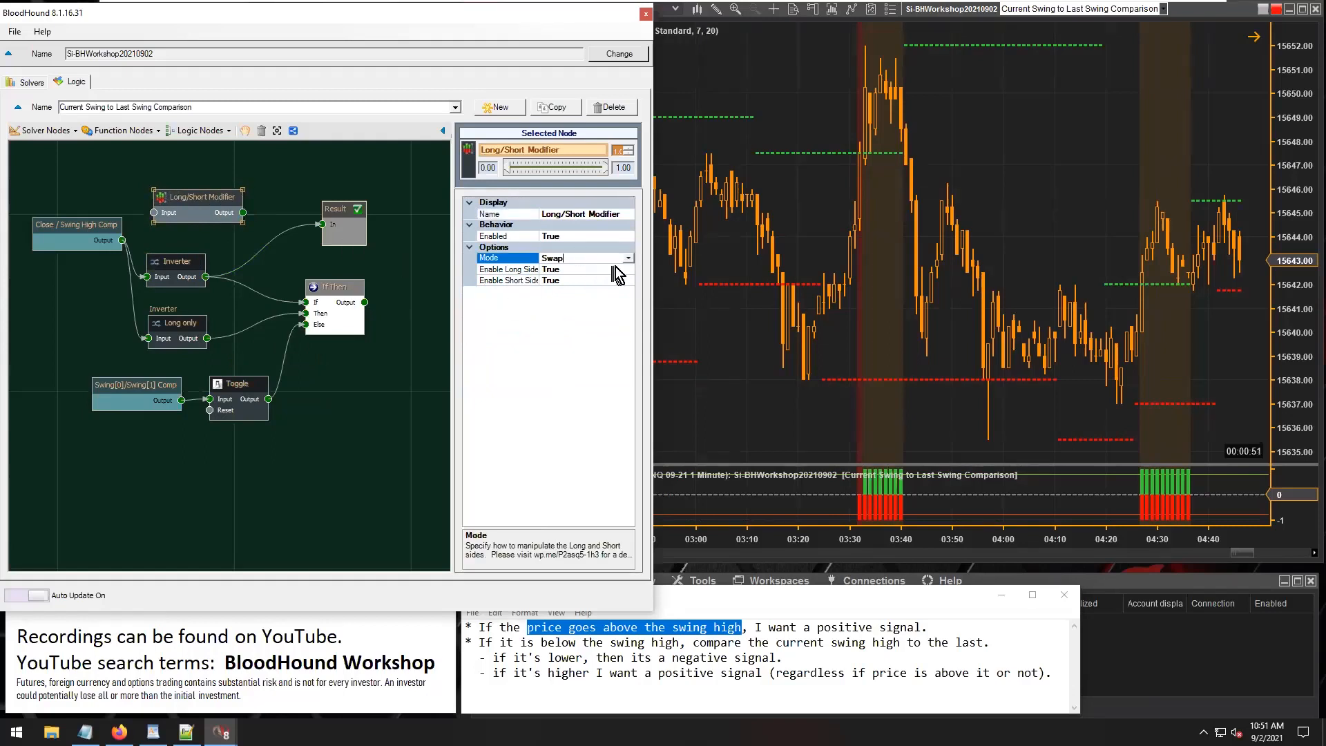
pyautogui.click(626, 257)
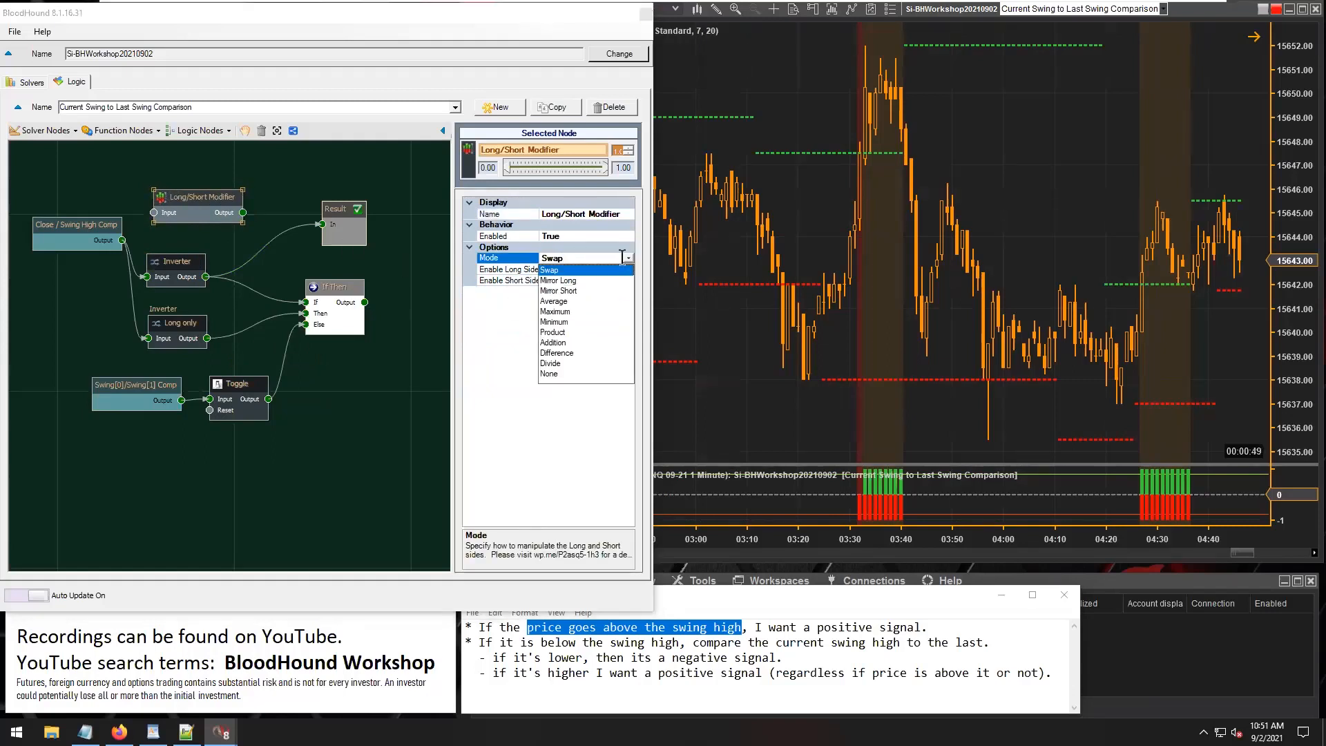
pyautogui.click(569, 282)
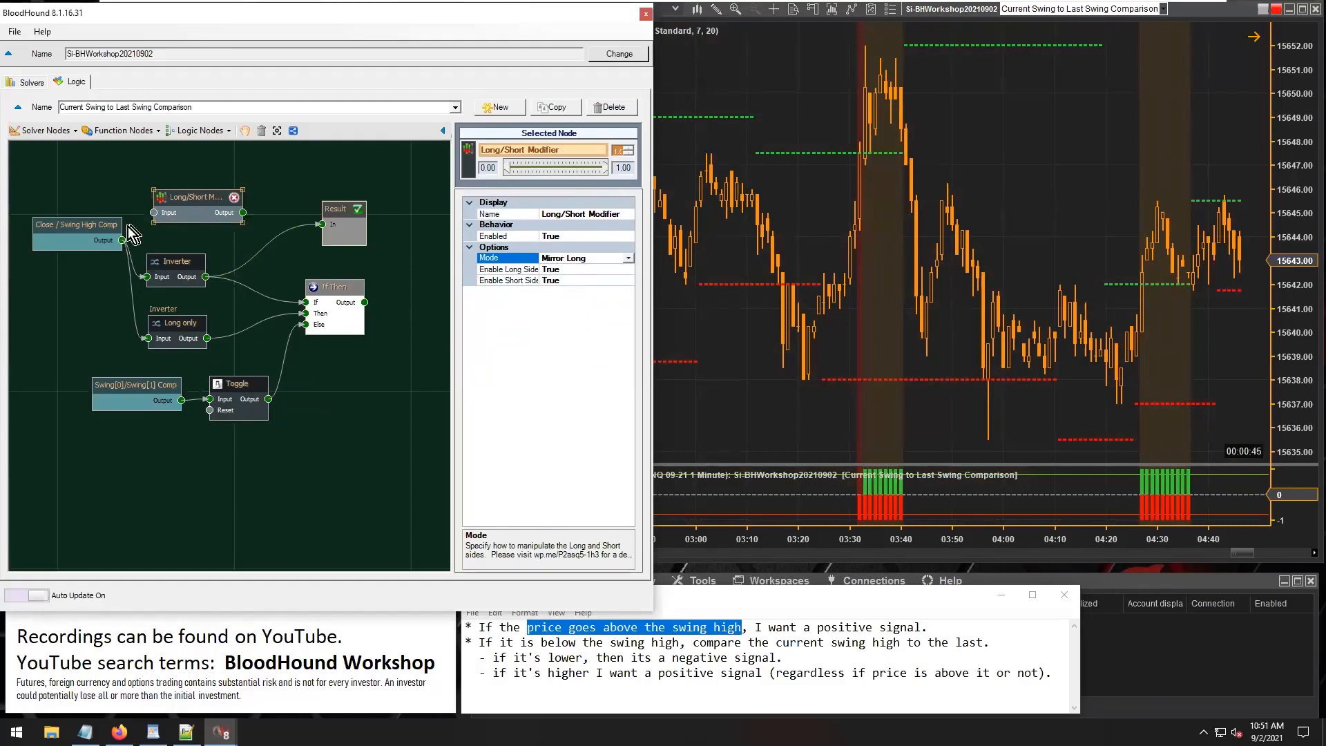
pyautogui.moveTo(123, 240); pyautogui.dragTo(149, 219)
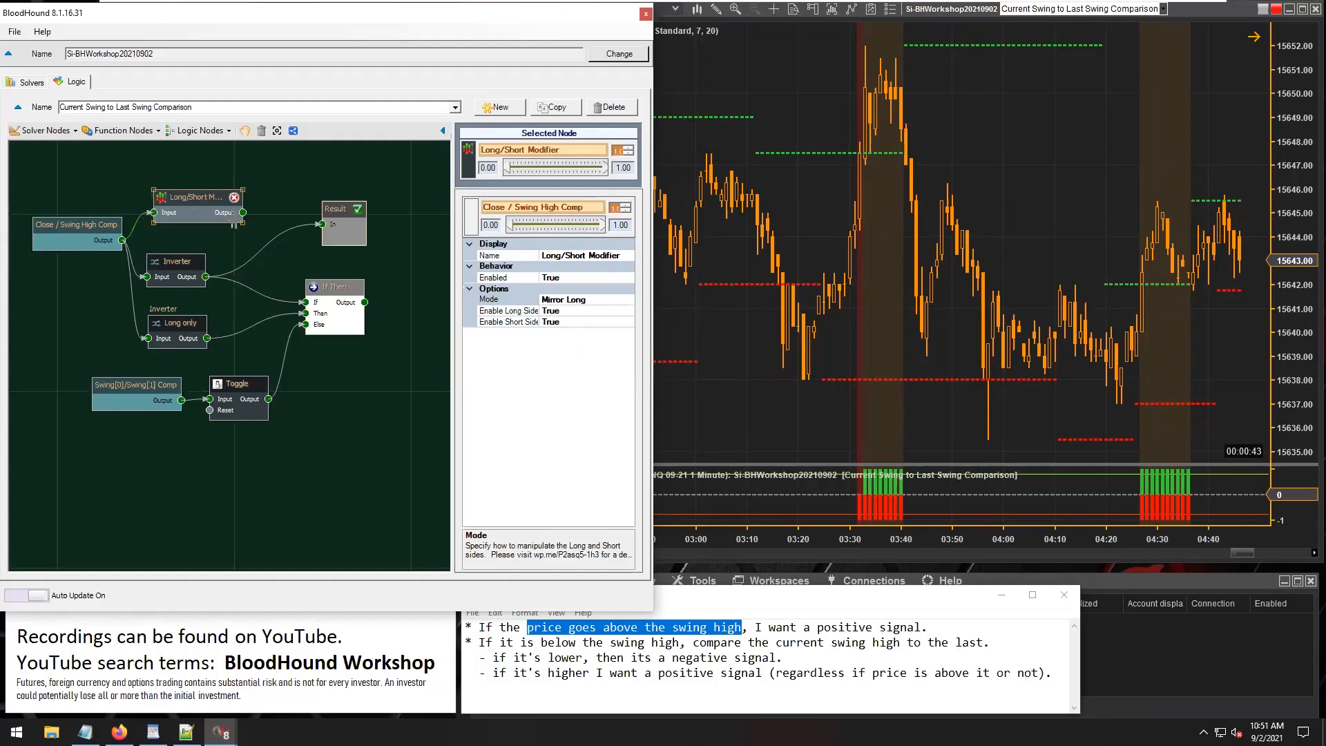
pyautogui.moveTo(242, 213); pyautogui.dragTo(320, 227)
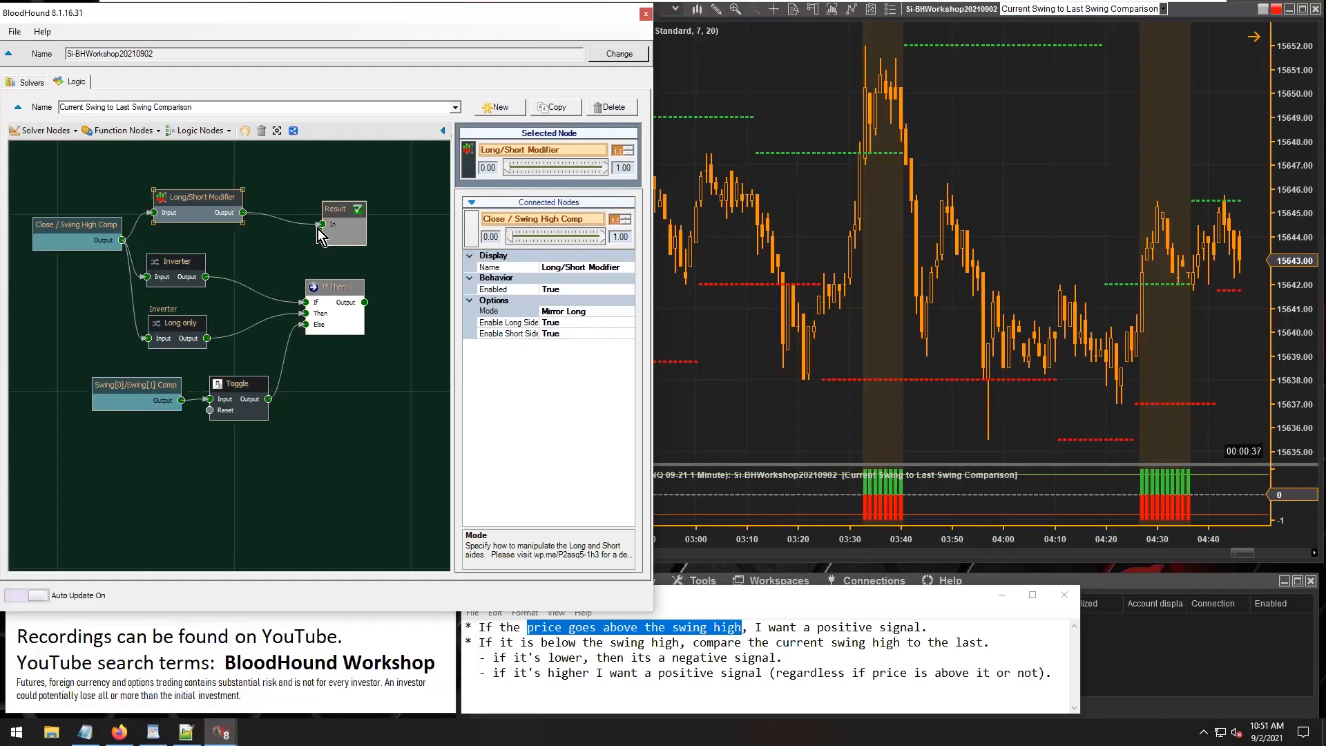
# Compare the signals by feeding Result from the Inverter, the Long/Short Modifier, and finally Close / Swing High Comp directly.
pyautogui.moveTo(206, 277); pyautogui.dragTo(320, 225)
pyautogui.moveTo(242, 213); pyautogui.dragTo(320, 224)
pyautogui.moveTo(122, 240); pyautogui.dragTo(320, 224)
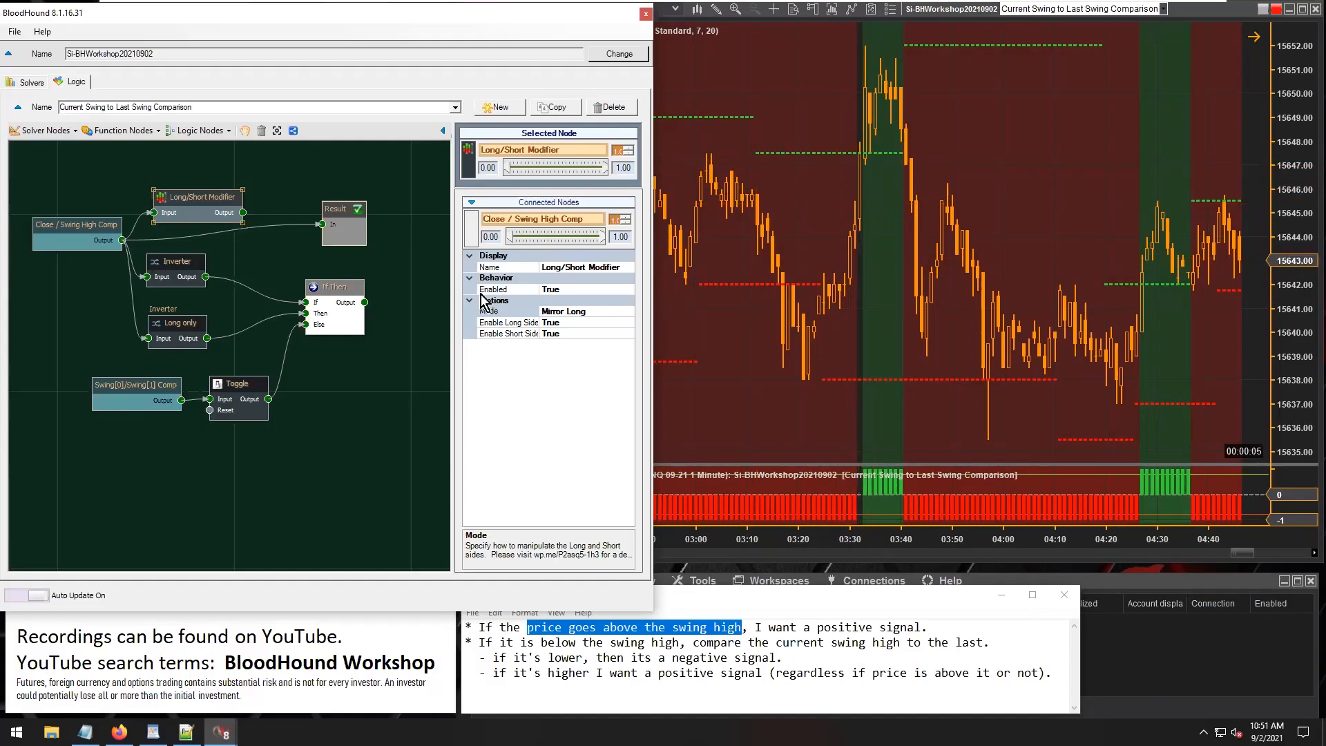
# Set Close / Swing High Comp's Long Output value for A = B within 0 Ticks to 1.
pyautogui.click(73, 231)
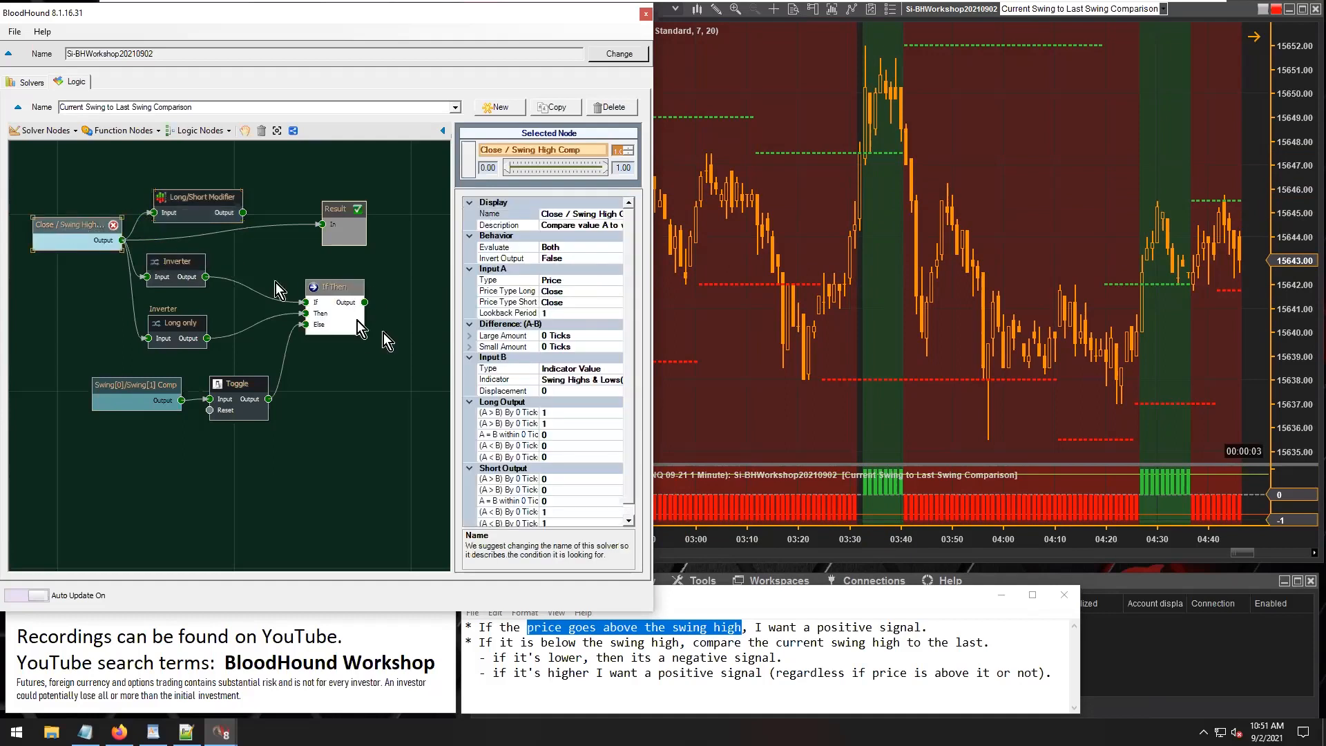
pyautogui.scroll(-1, 628, 428)
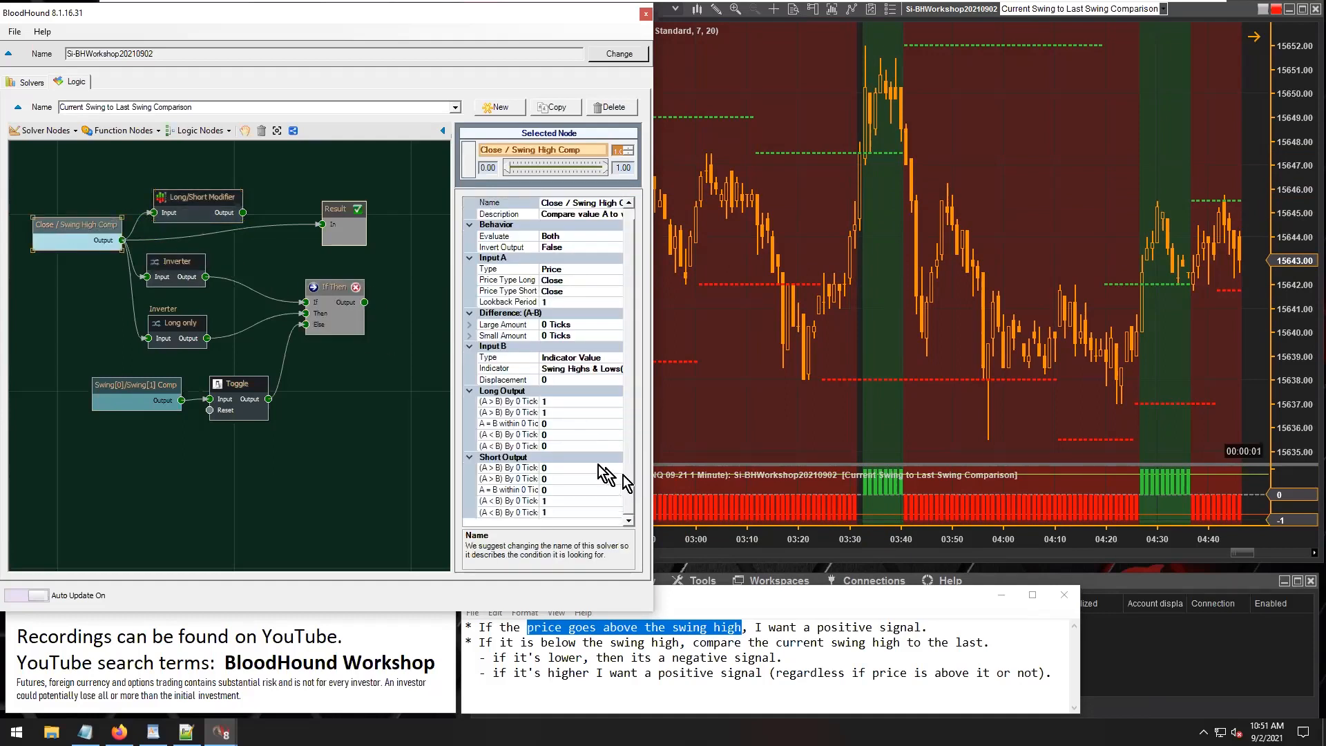
pyautogui.click(559, 424)
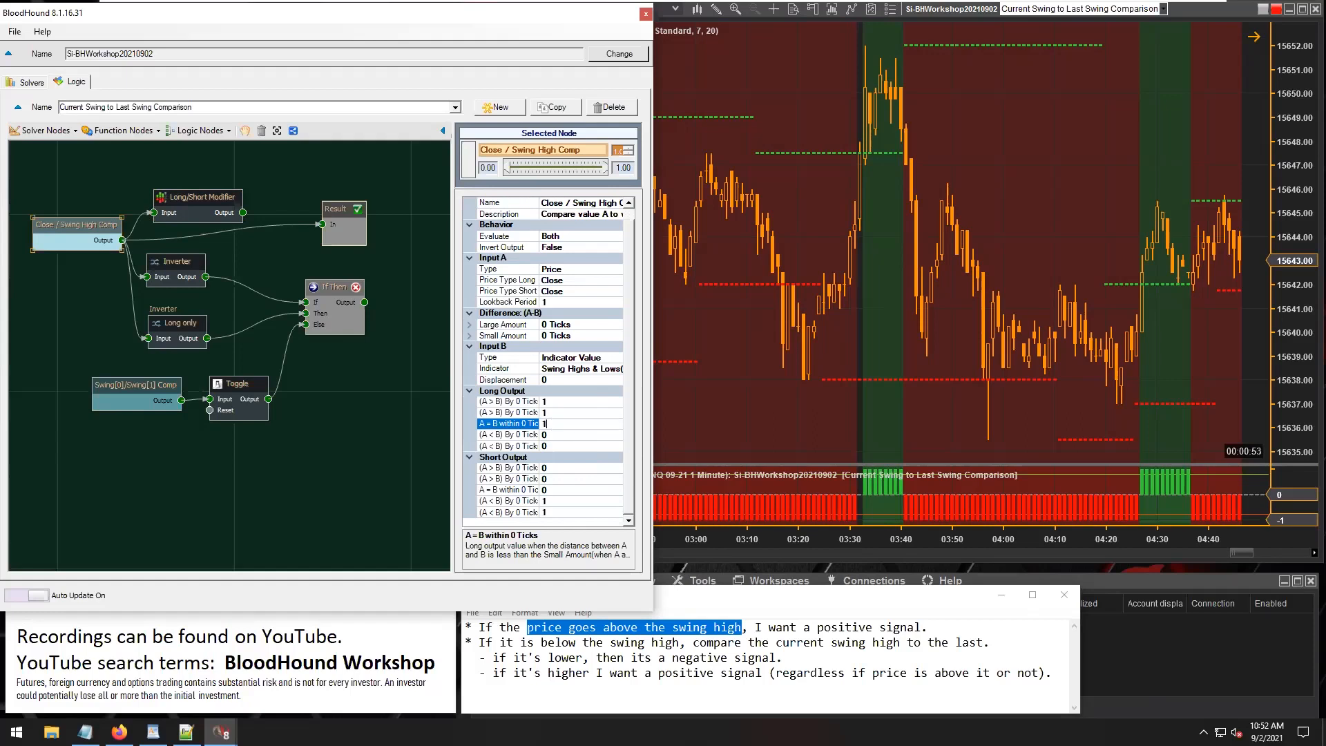
pyautogui.click(562, 412)
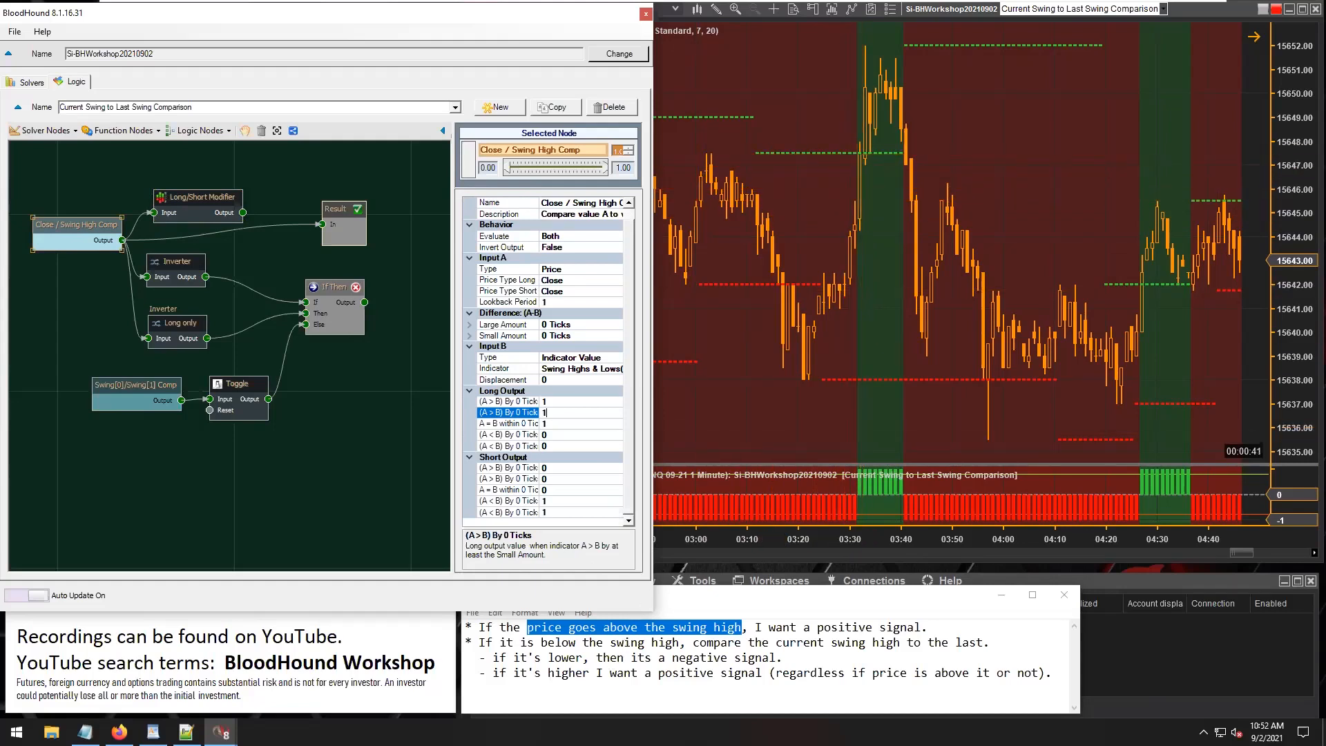
# In Close / Swing High Comp, set A = B within 0 Ticks to 0 for Long Output and 1 for Short Output.
pyautogui.click(543, 628)
pyautogui.moveTo(534, 627); pyautogui.dragTo(741, 628)
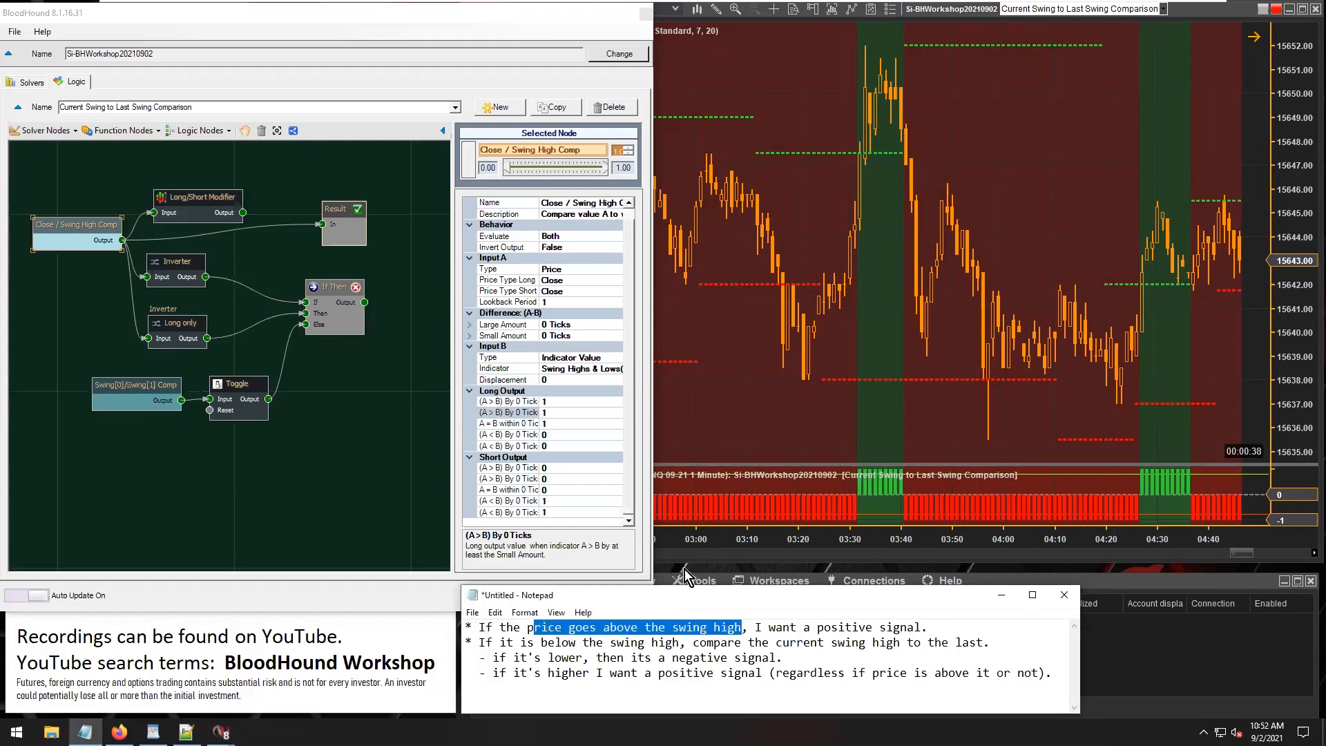
pyautogui.click(555, 423)
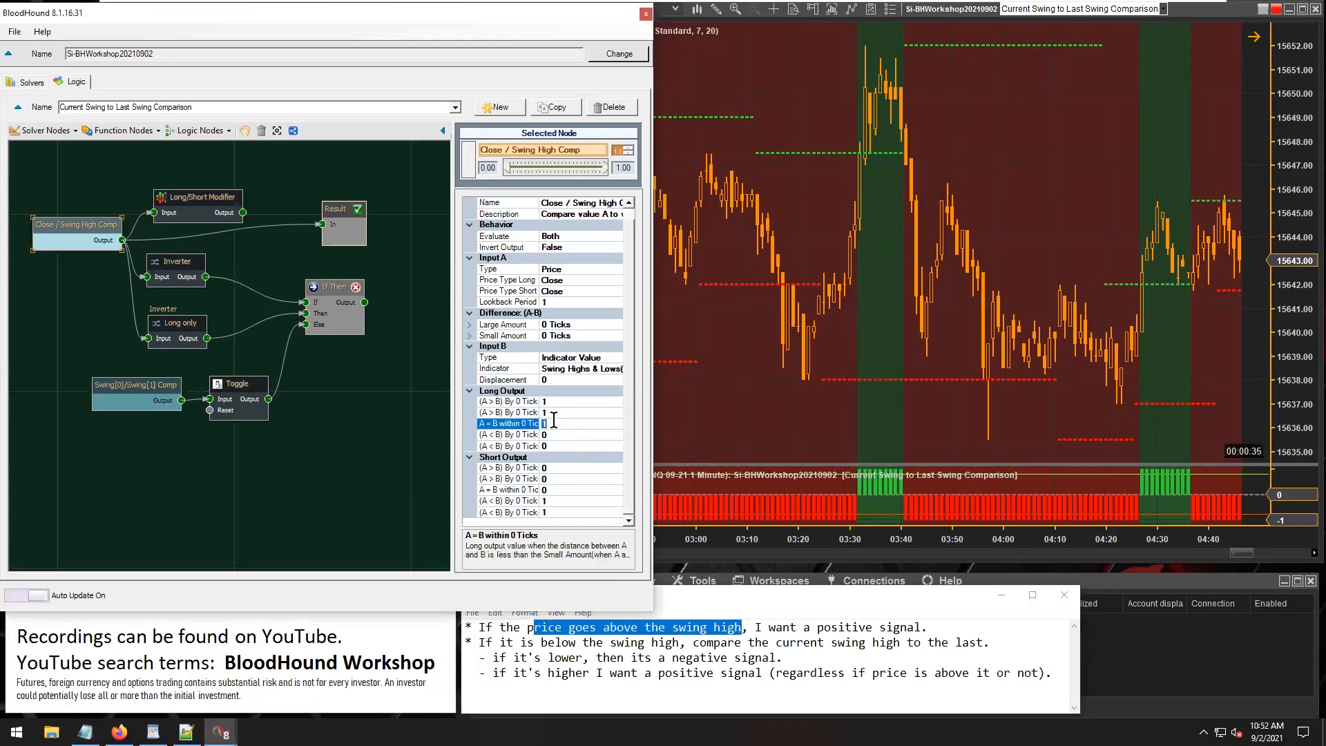
pyautogui.write('0')
pyautogui.click(553, 490)
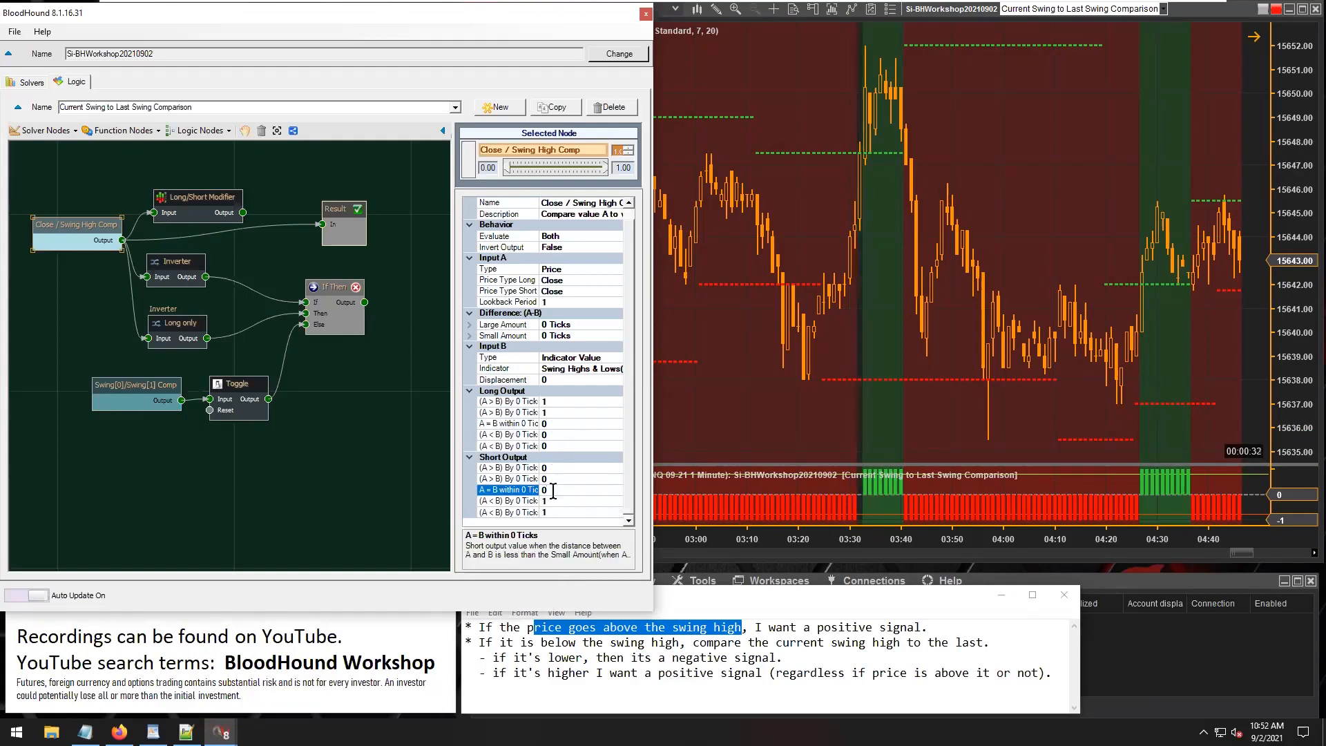
pyautogui.write('0')
pyautogui.click(554, 501)
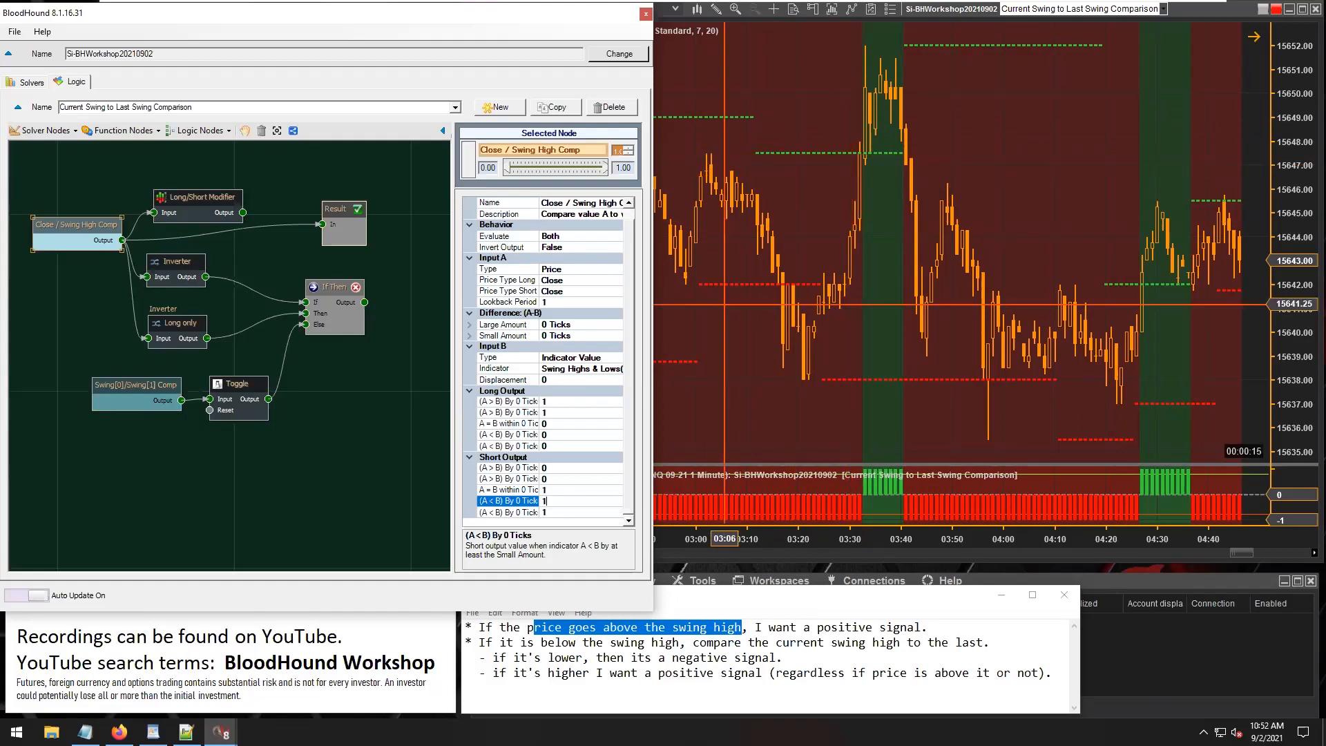
# Switch to Notepad and amend the second rule to read "below or equal the swing high".
pyautogui.click(576, 647)
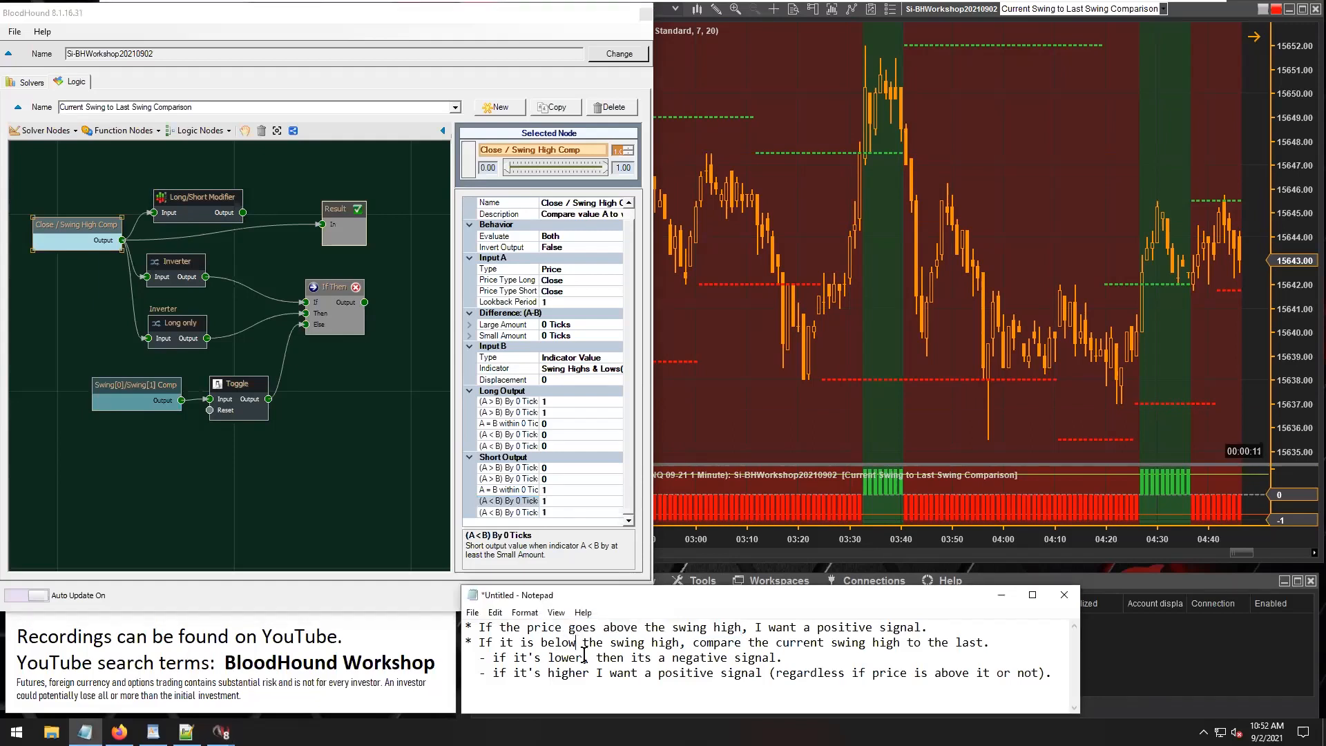
pyautogui.write('or ')
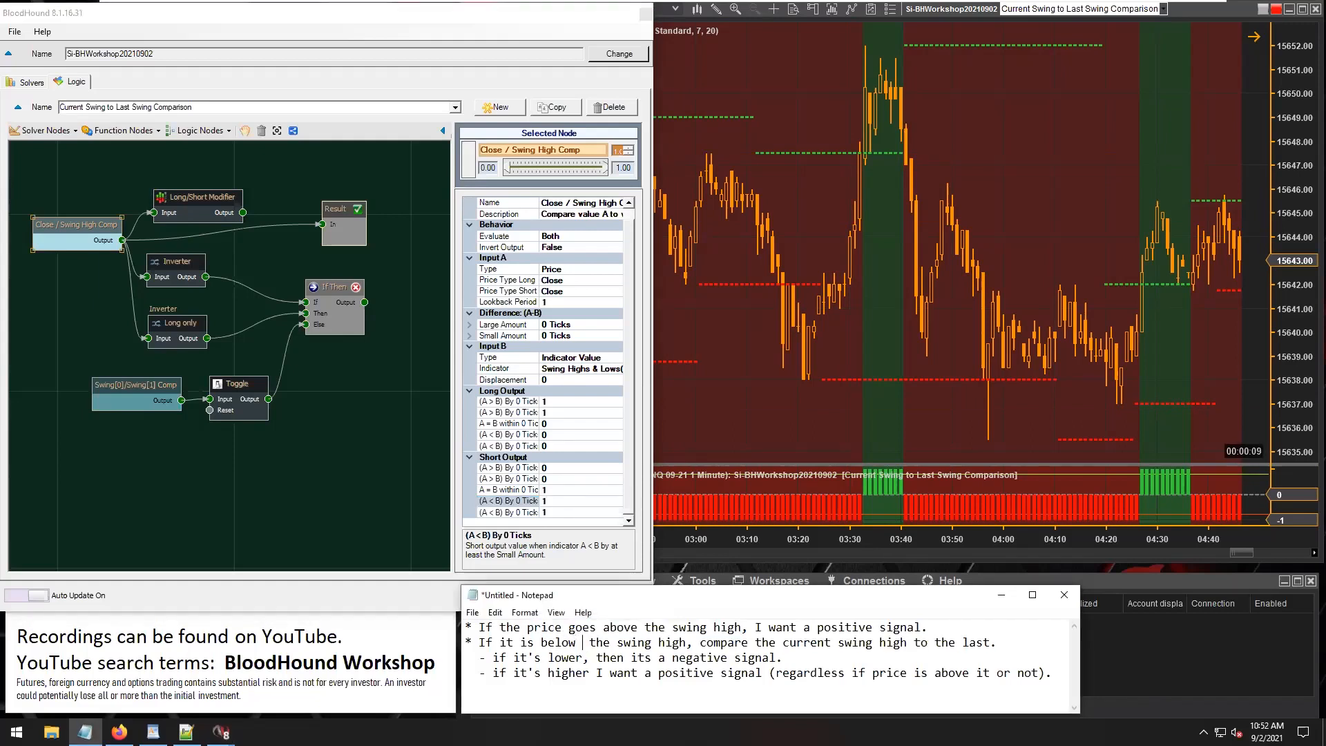
pyautogui.write('equal')
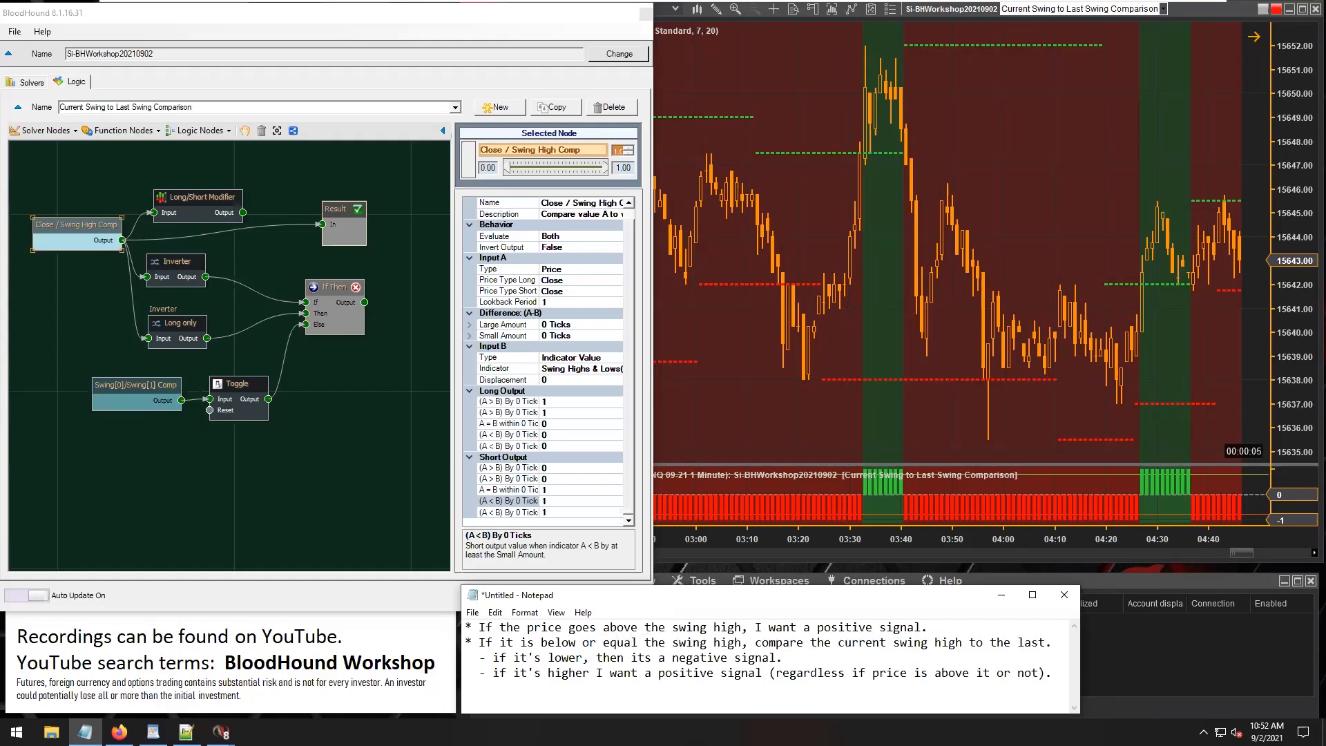
pyautogui.click(525, 490)
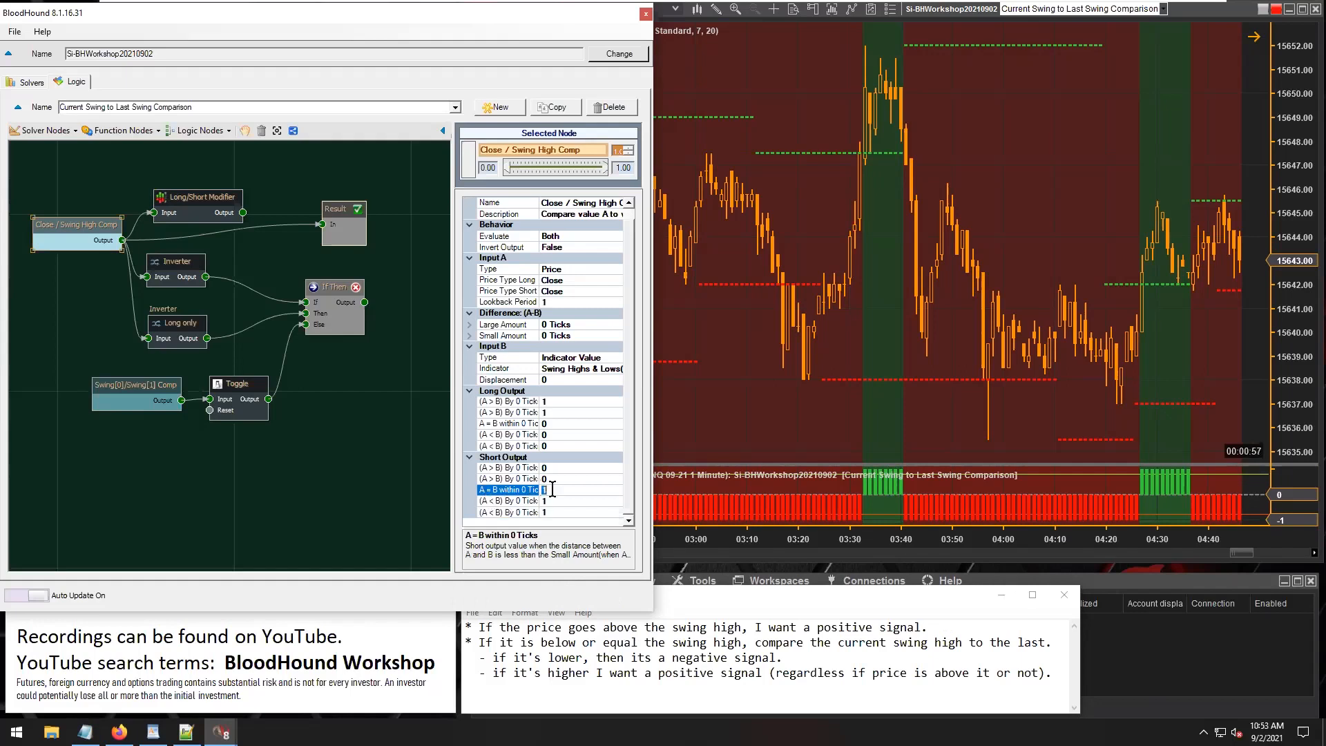
pyautogui.moveTo(86, 224); pyautogui.dragTo(102, 210)
pyautogui.moveTo(93, 220); pyautogui.dragTo(84, 226)
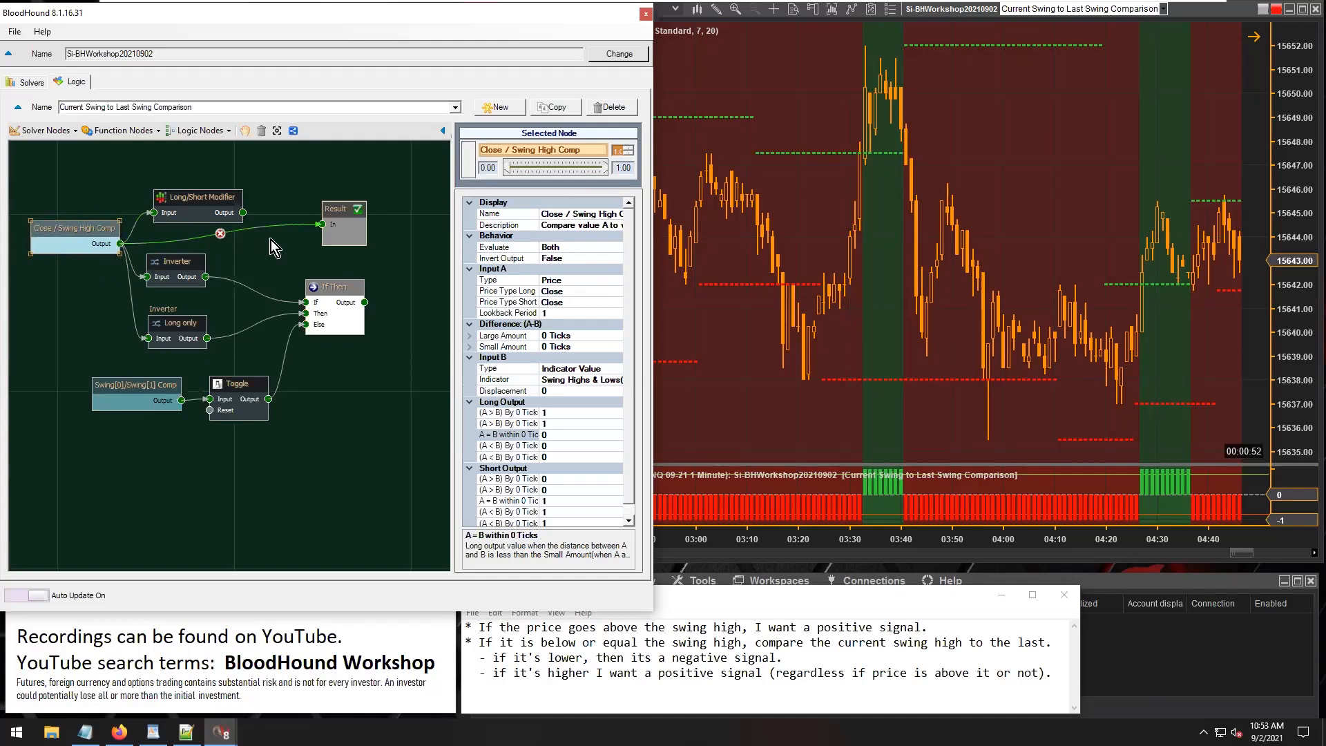
pyautogui.moveTo(208, 204); pyautogui.dragTo(202, 201)
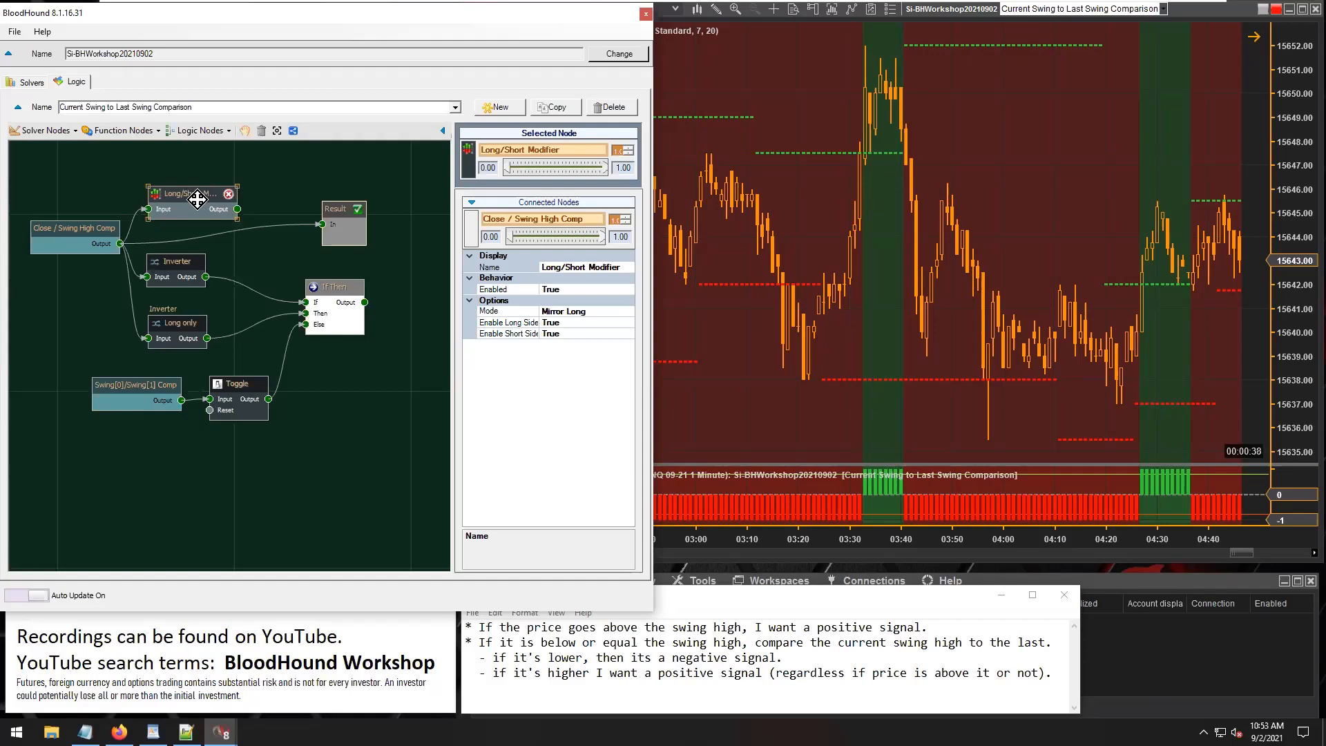
pyautogui.click(73, 239)
pyautogui.moveTo(75, 235); pyautogui.dragTo(73, 227)
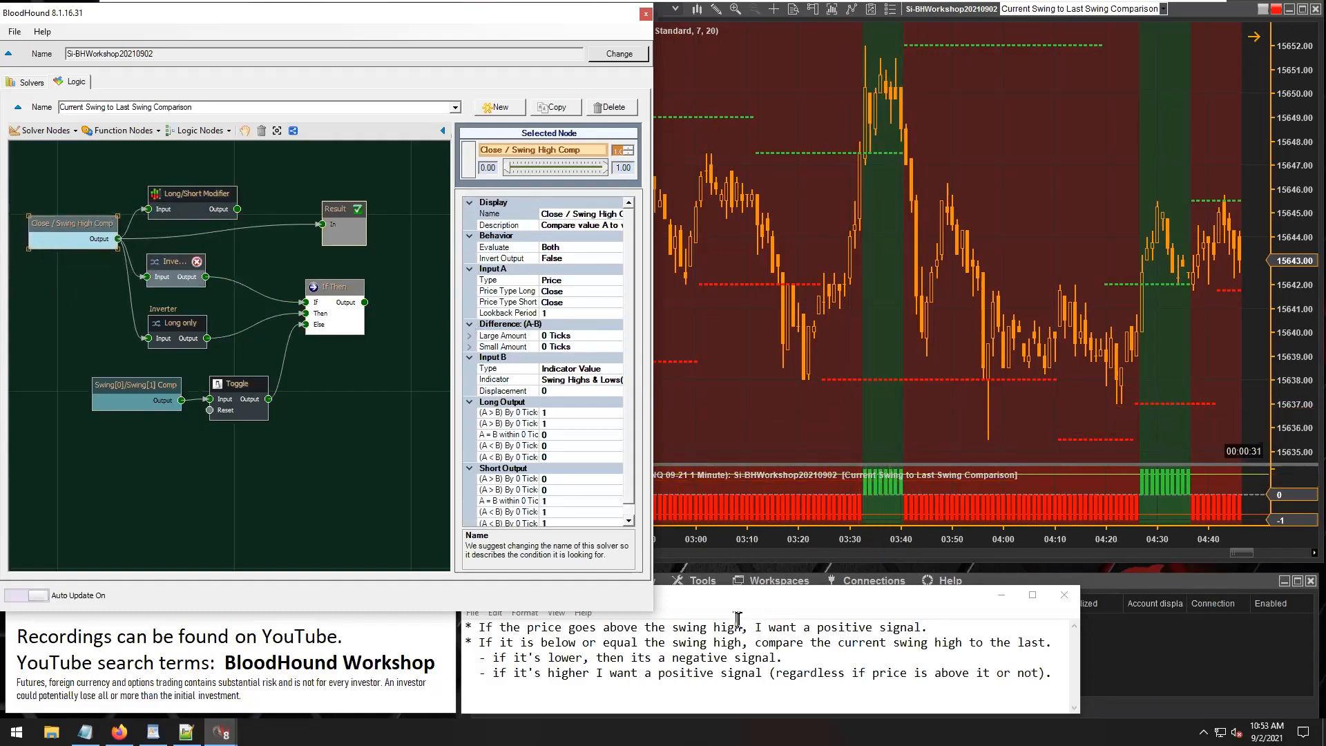
# Highlight the positive-signal rule in the notes and feed Result from the upper Inverter to check the If condition.
pyautogui.moveTo(721, 627); pyautogui.dragTo(729, 627)
pyautogui.moveTo(595, 628); pyautogui.dragTo(713, 620)
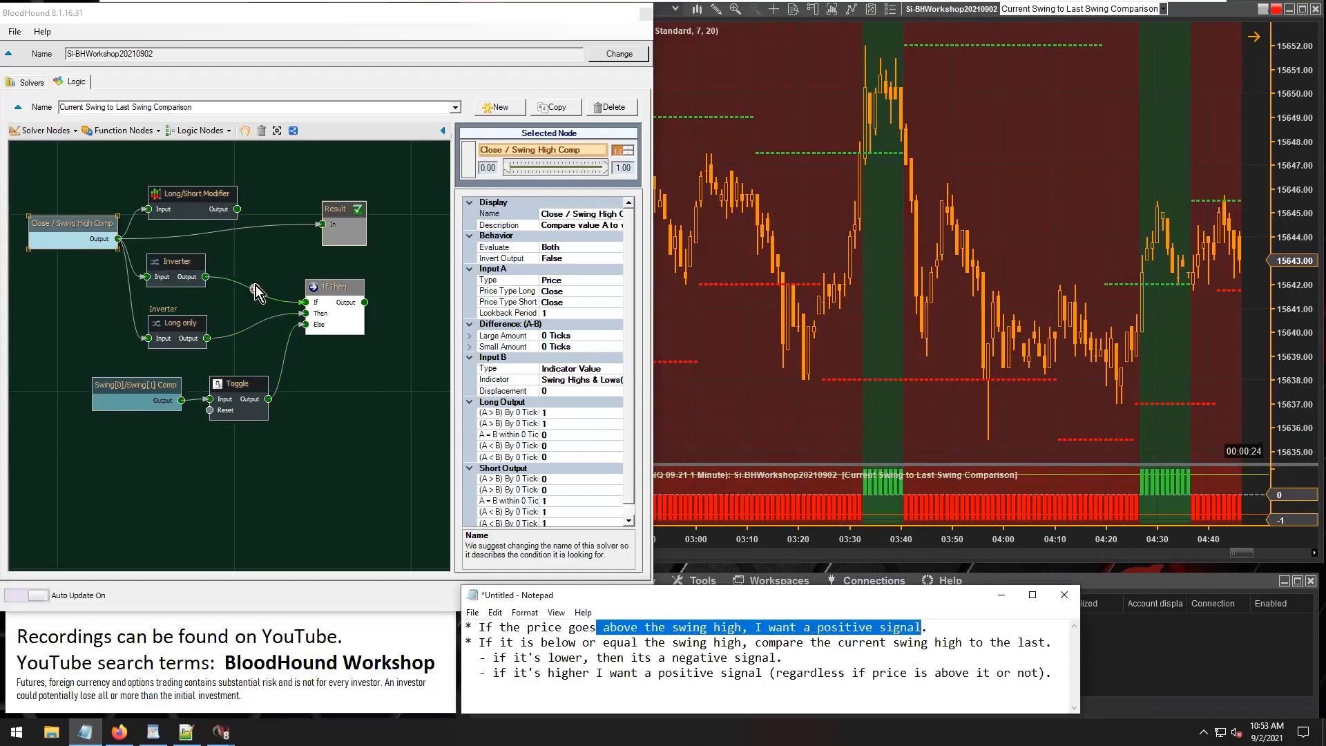
pyautogui.moveTo(205, 277); pyautogui.dragTo(322, 225)
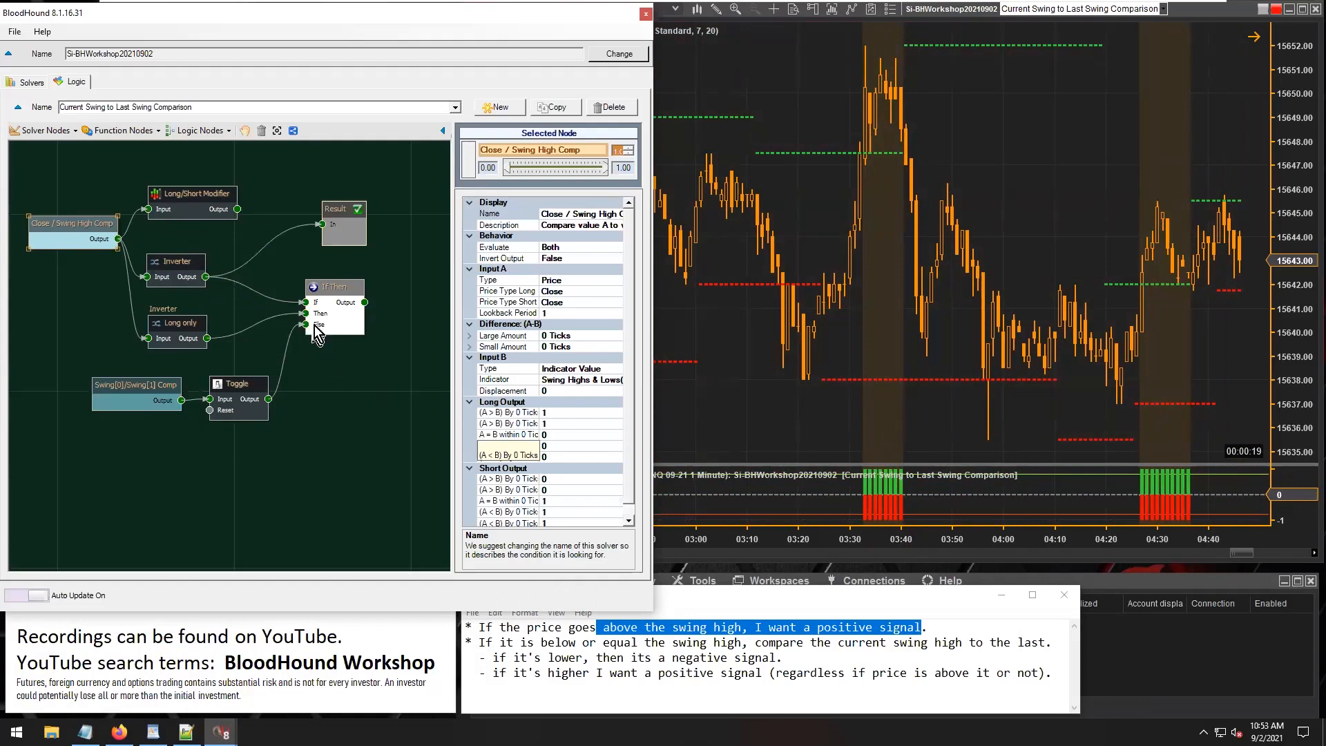
# Delete the unused Long/Short Modifier node from the logic diagram.
pyautogui.scroll(3, 255, 312)
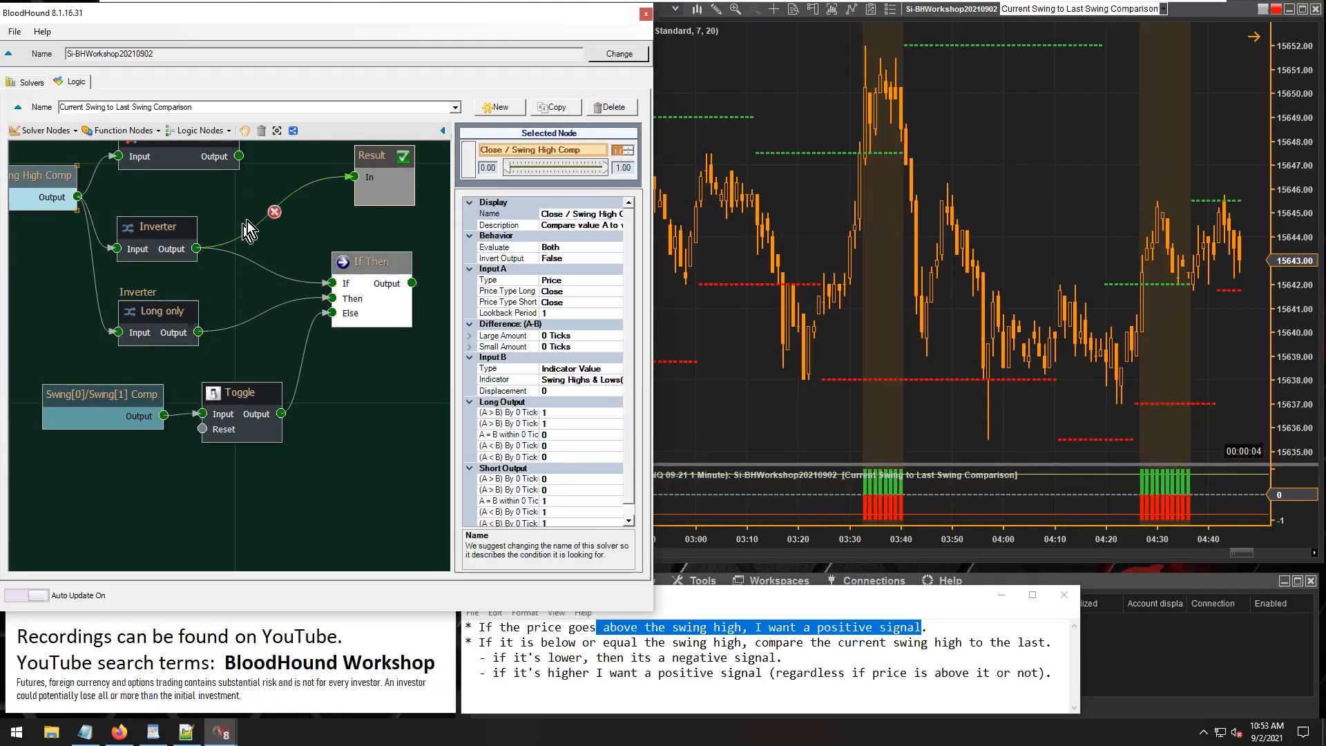
pyautogui.scroll(1, 291, 239)
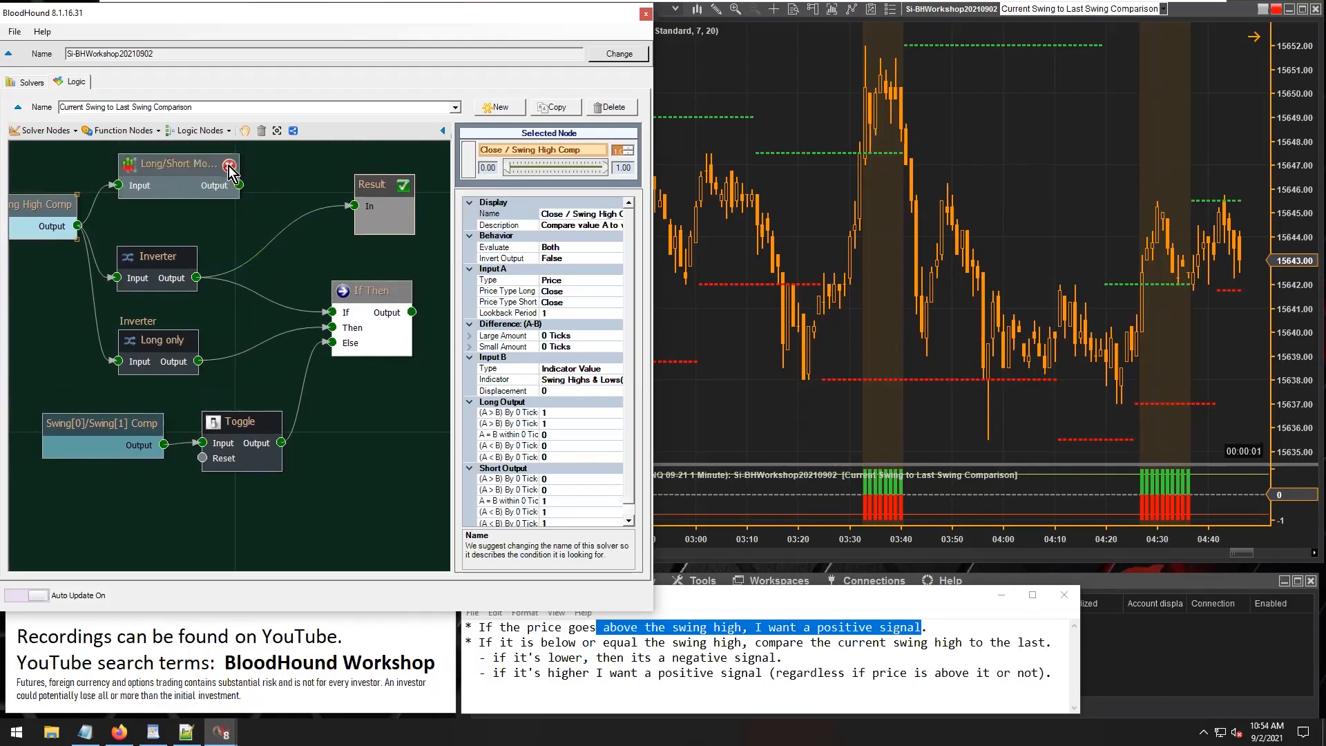
pyautogui.click(228, 166)
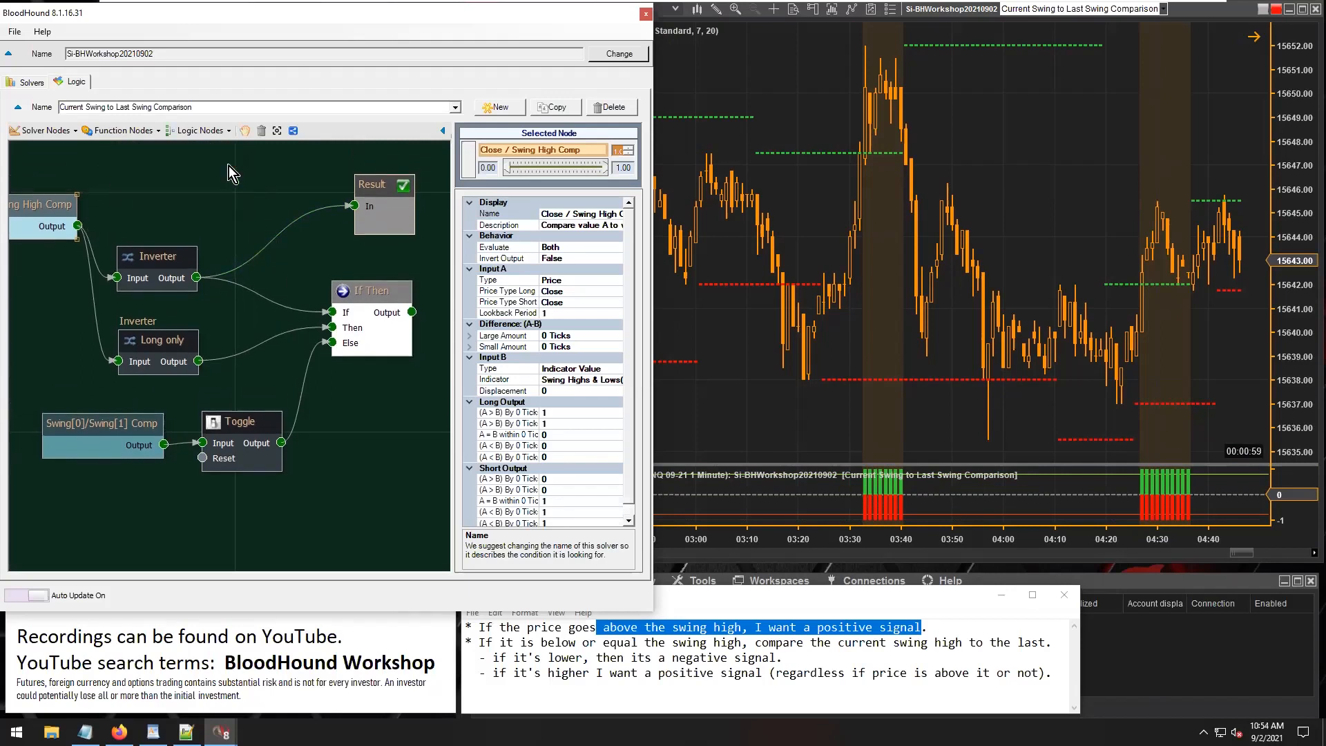
# Feed Result from the Long only Inverter and examine its settings and signals across more recent bars on the chart.
pyautogui.click(144, 336)
pyautogui.moveTo(152, 341); pyautogui.dragTo(149, 331)
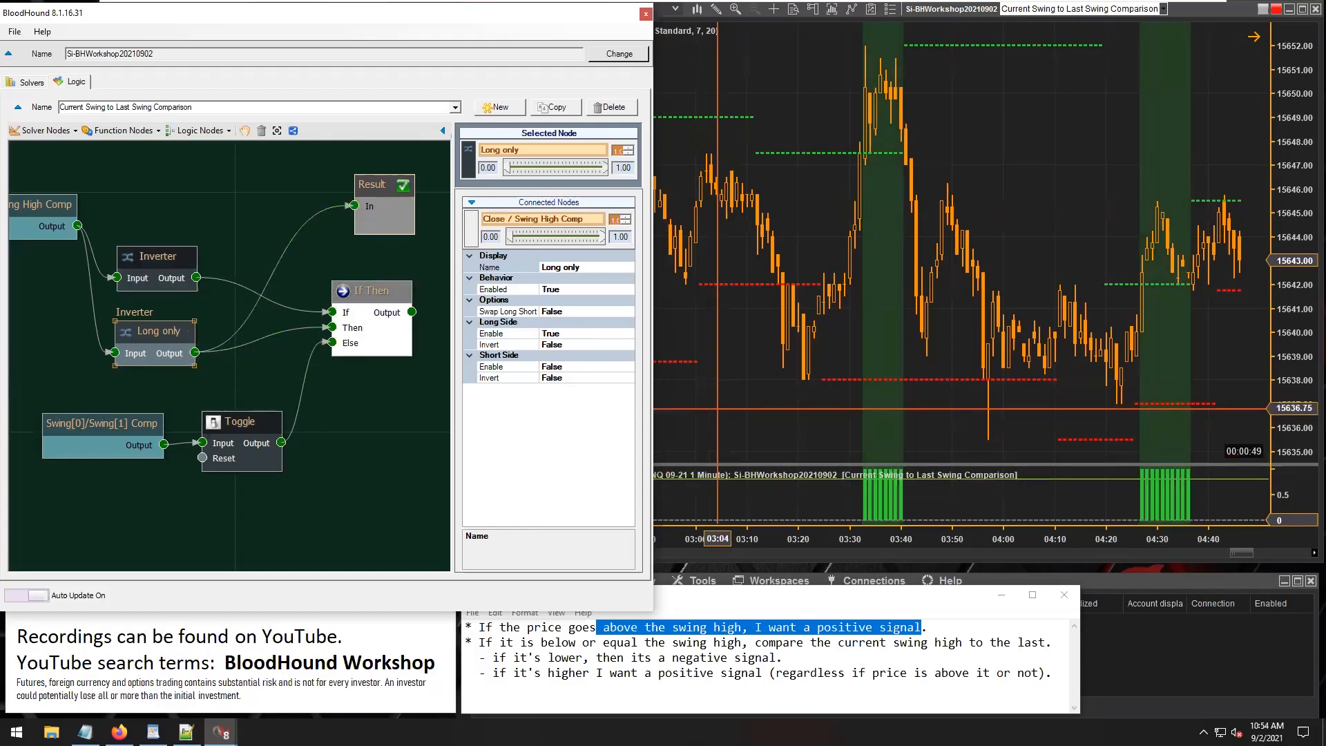
pyautogui.click(768, 436)
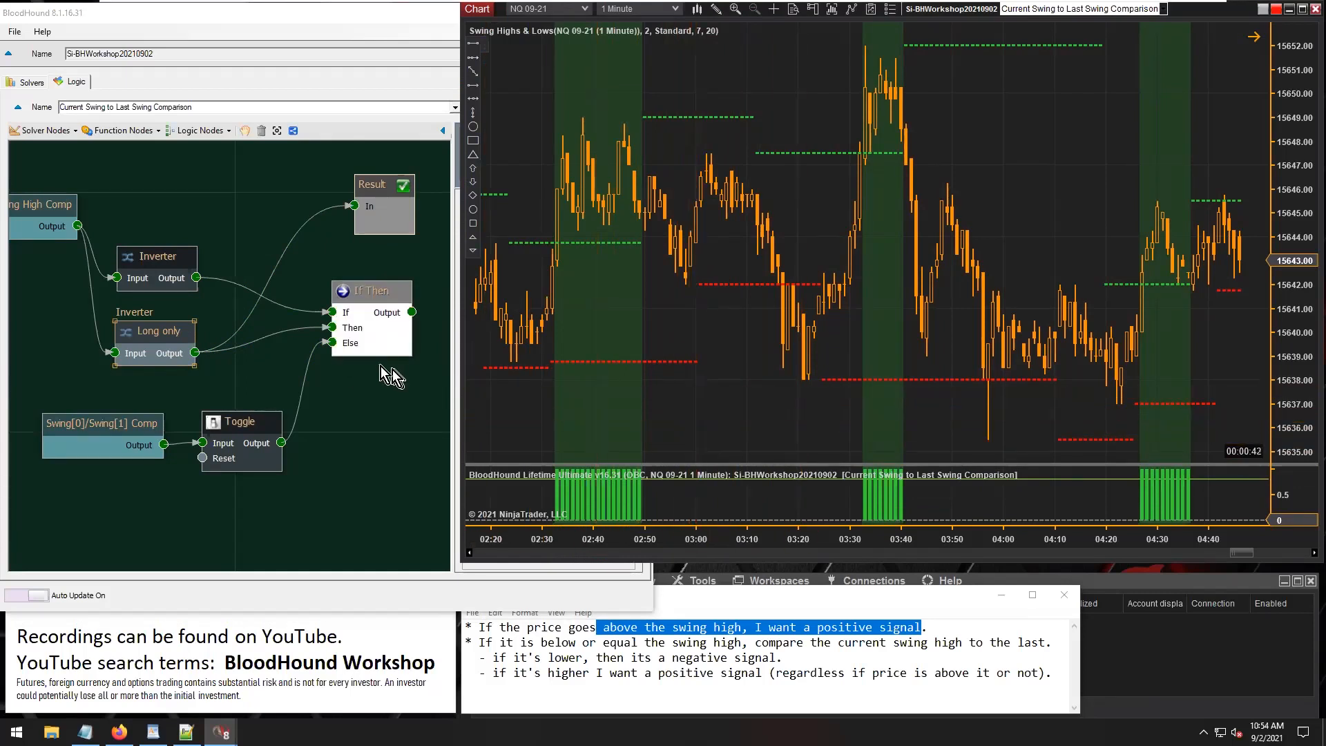
pyautogui.click(155, 333)
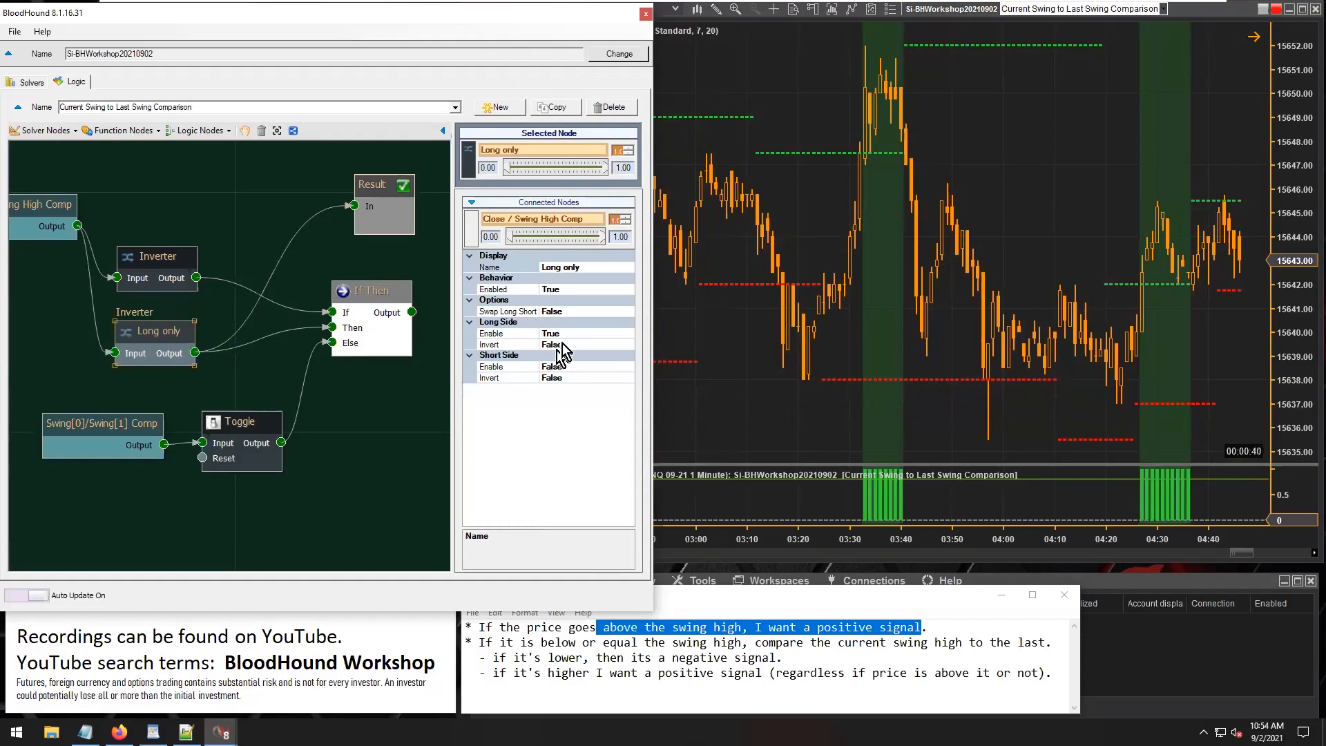
pyautogui.click(726, 418)
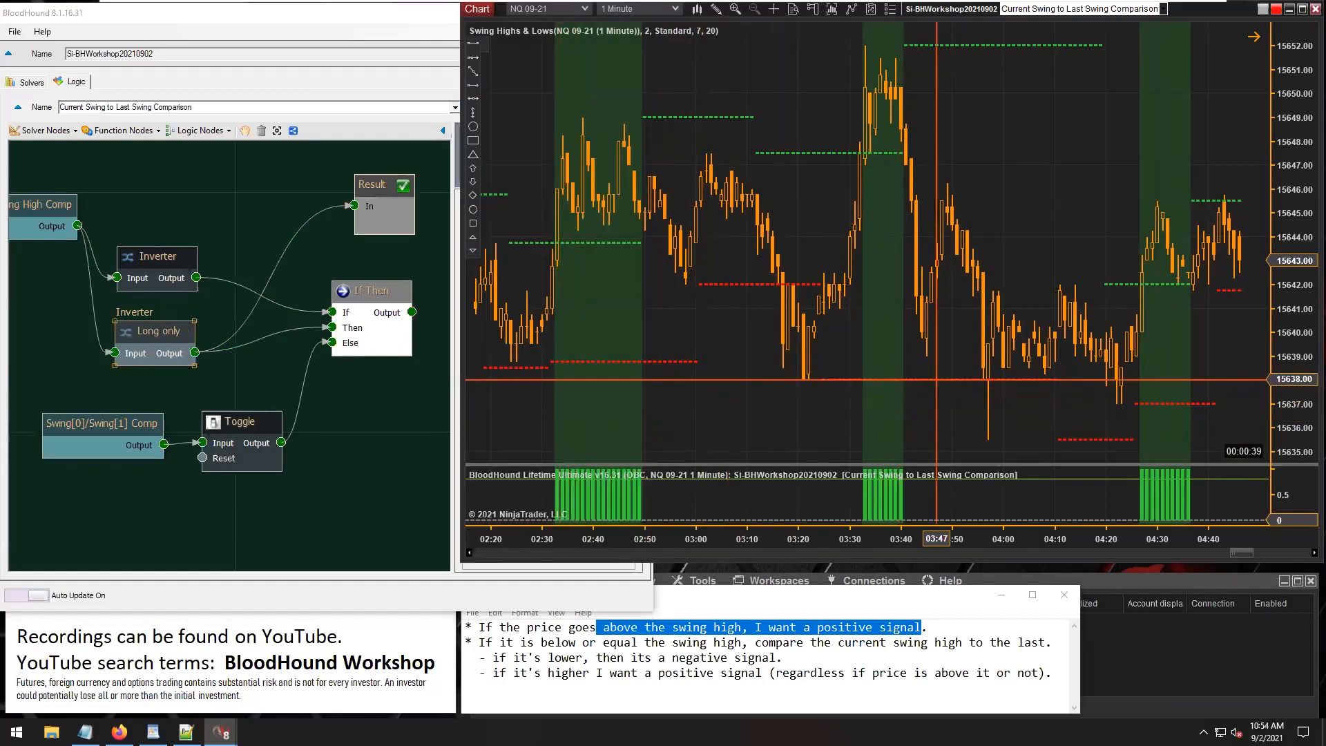
pyautogui.scroll(-10, 1001, 401)
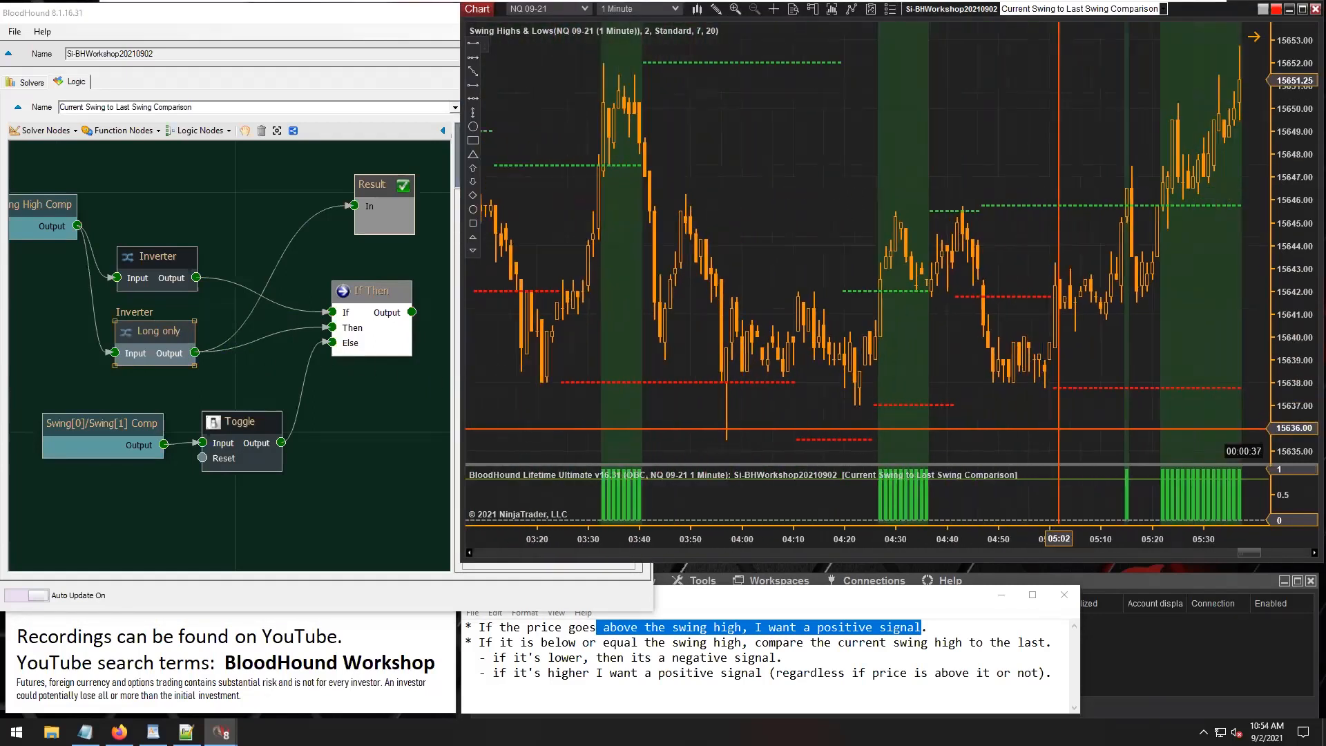
pyautogui.scroll(-12, 1059, 428)
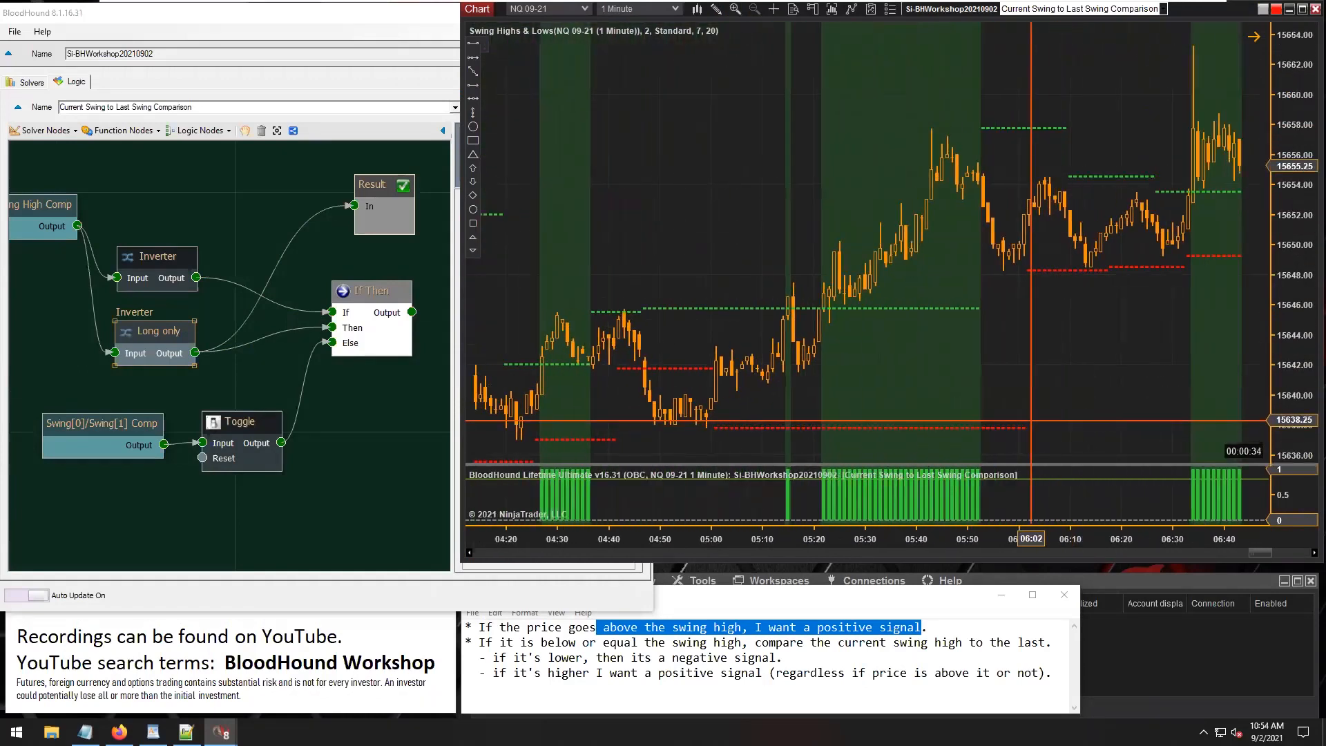
# Review the Swing[0]/Swing[1] Comp settings against the lower and higher swing rules in the notes.
pyautogui.click(58, 422)
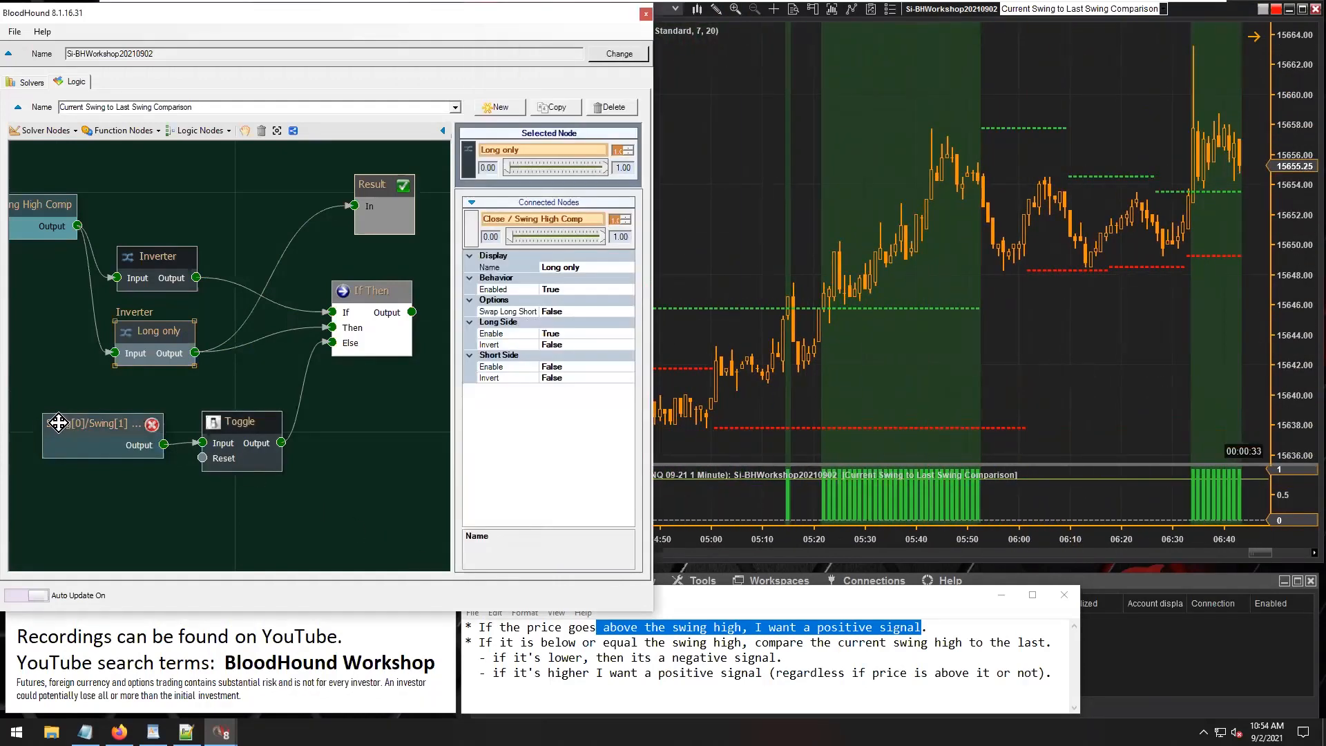
pyautogui.moveTo(58, 422); pyautogui.dragTo(60, 423)
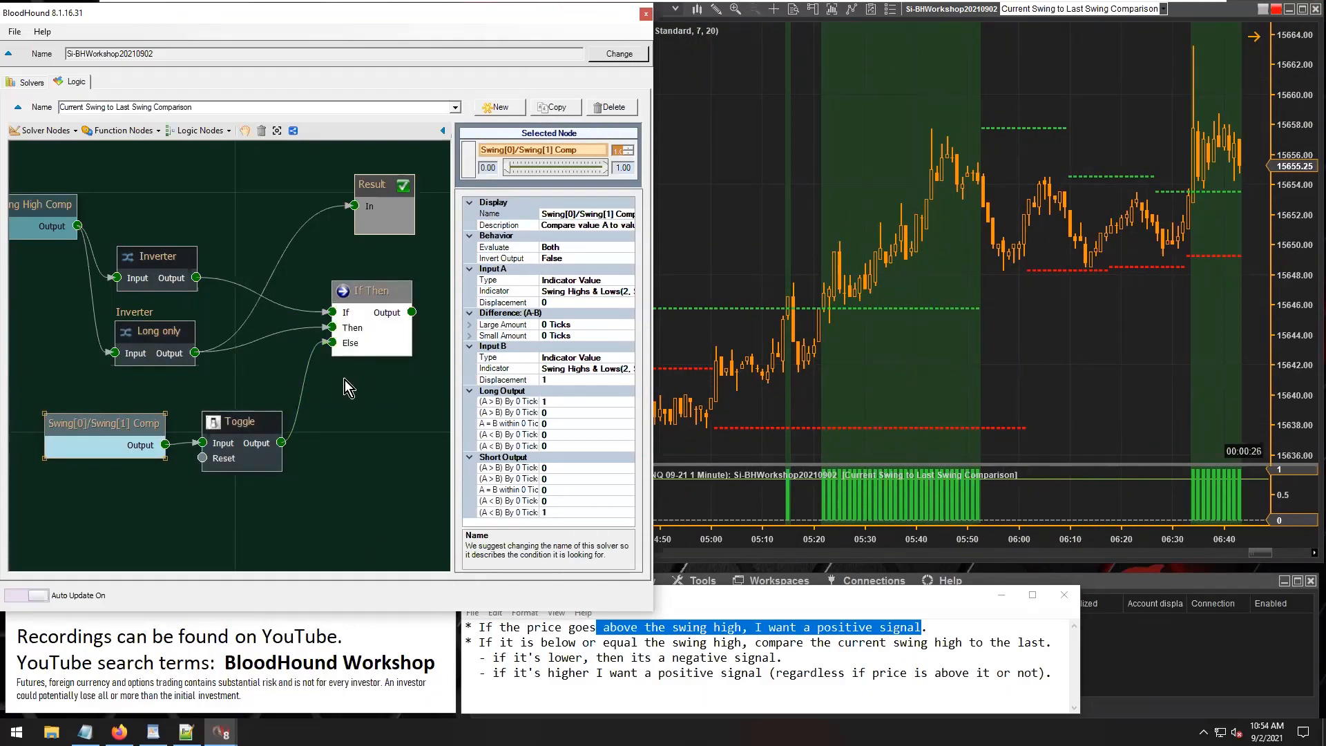
pyautogui.click(495, 656)
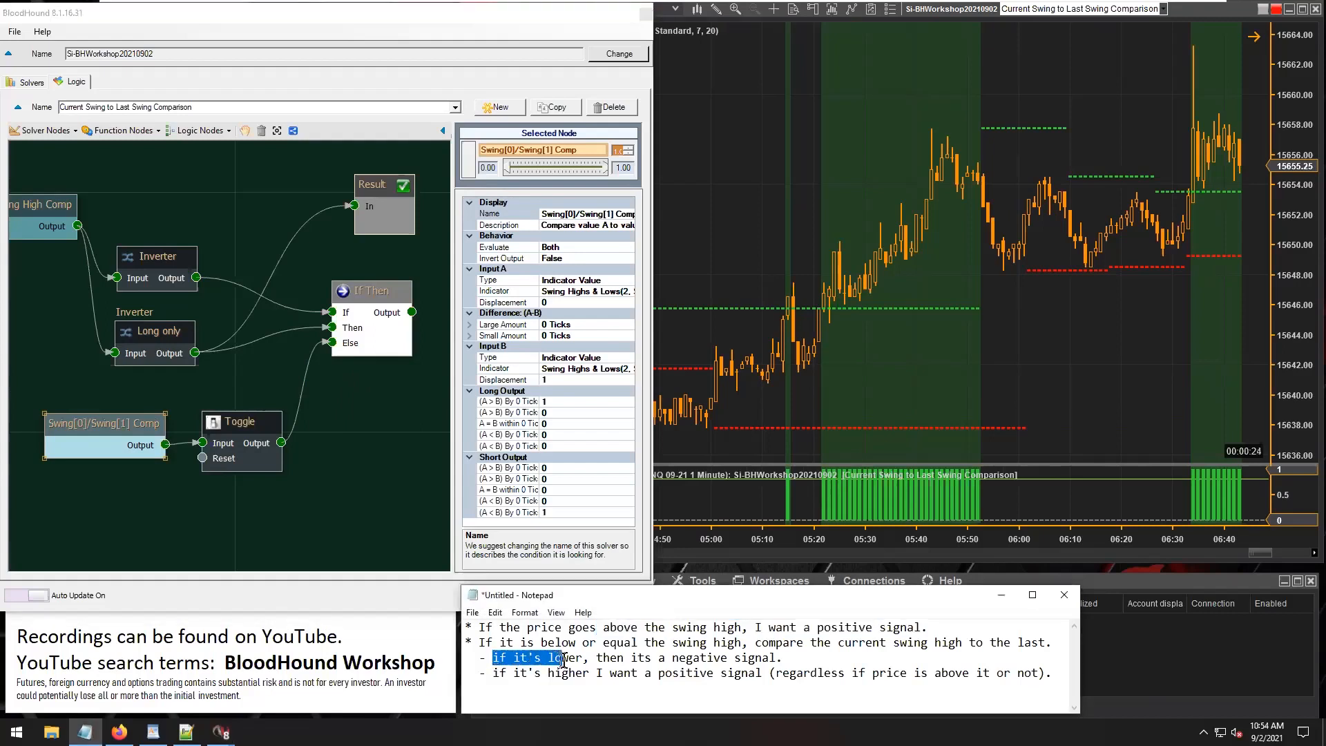
pyautogui.moveTo(603, 651); pyautogui.dragTo(745, 657)
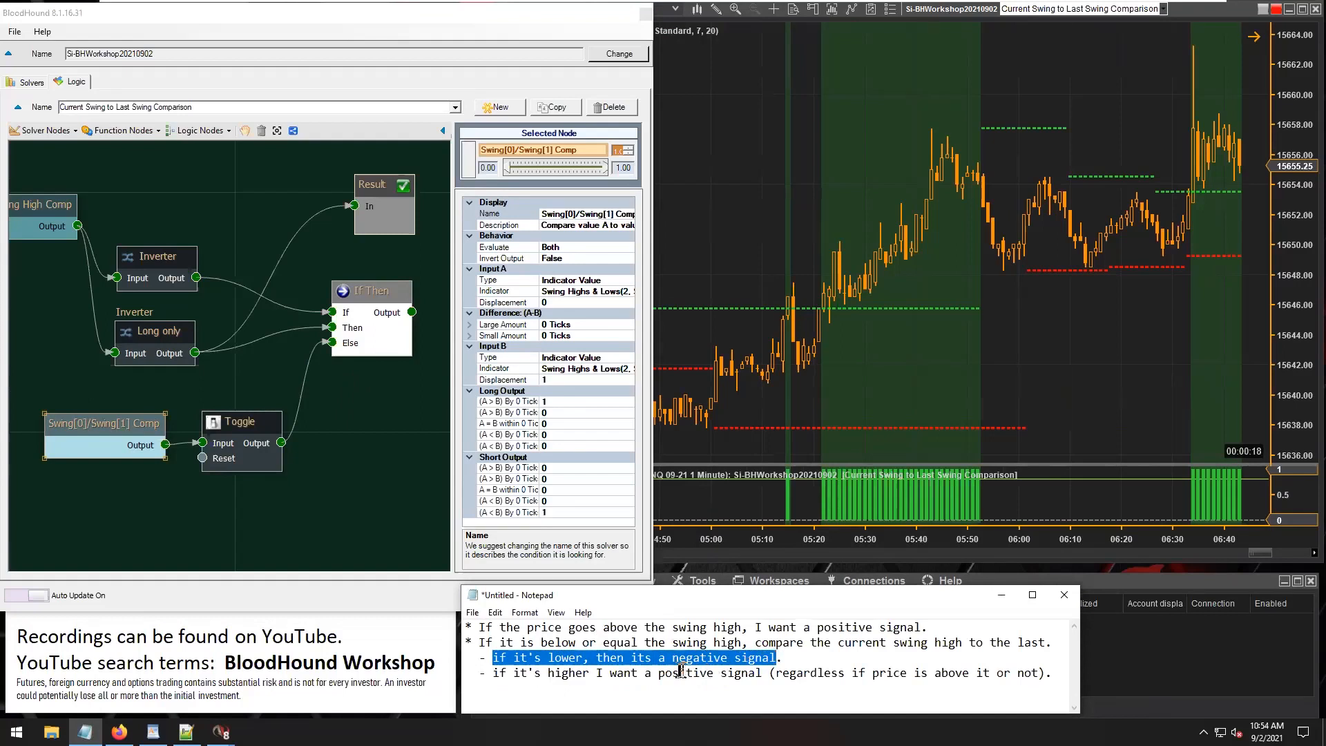
pyautogui.moveTo(661, 674); pyautogui.dragTo(743, 673)
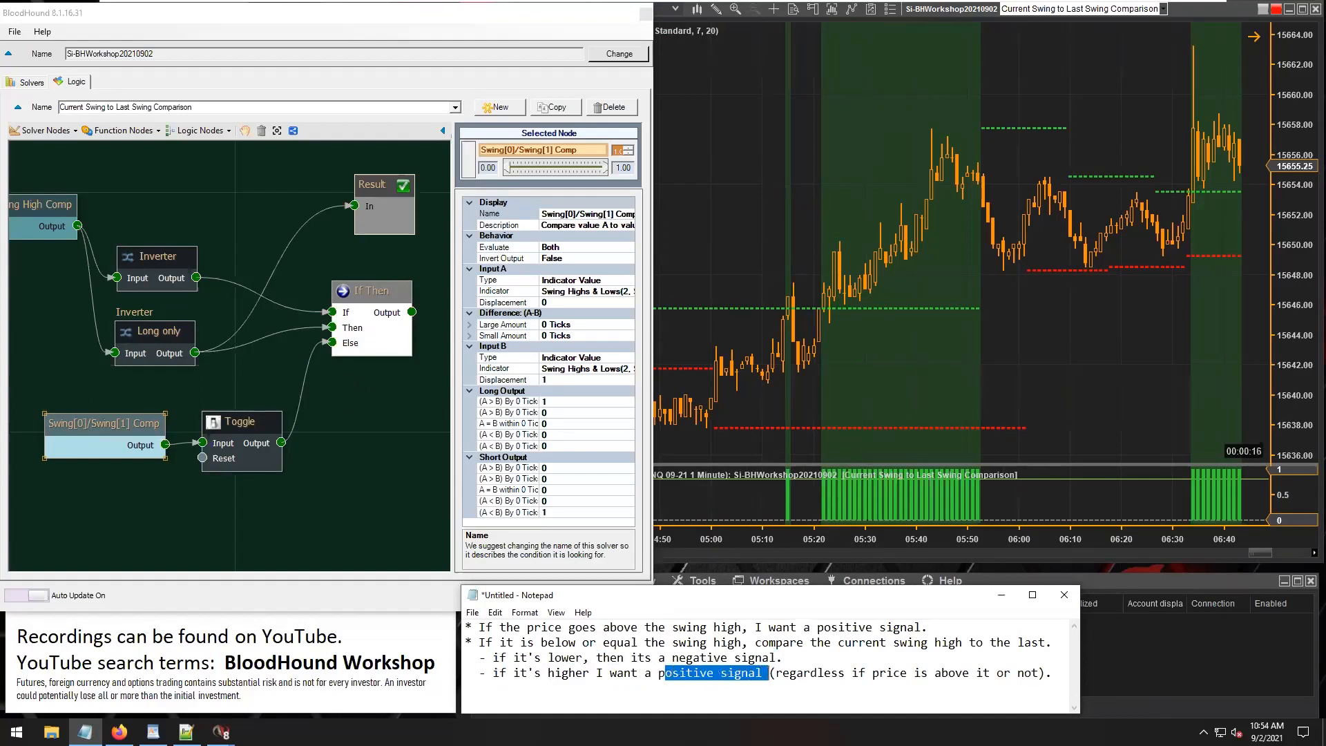
# Place Result beside Toggle, feed it from Toggle's output, and examine the signals against the swing high lines.
pyautogui.moveTo(281, 442); pyautogui.dragTo(378, 439)
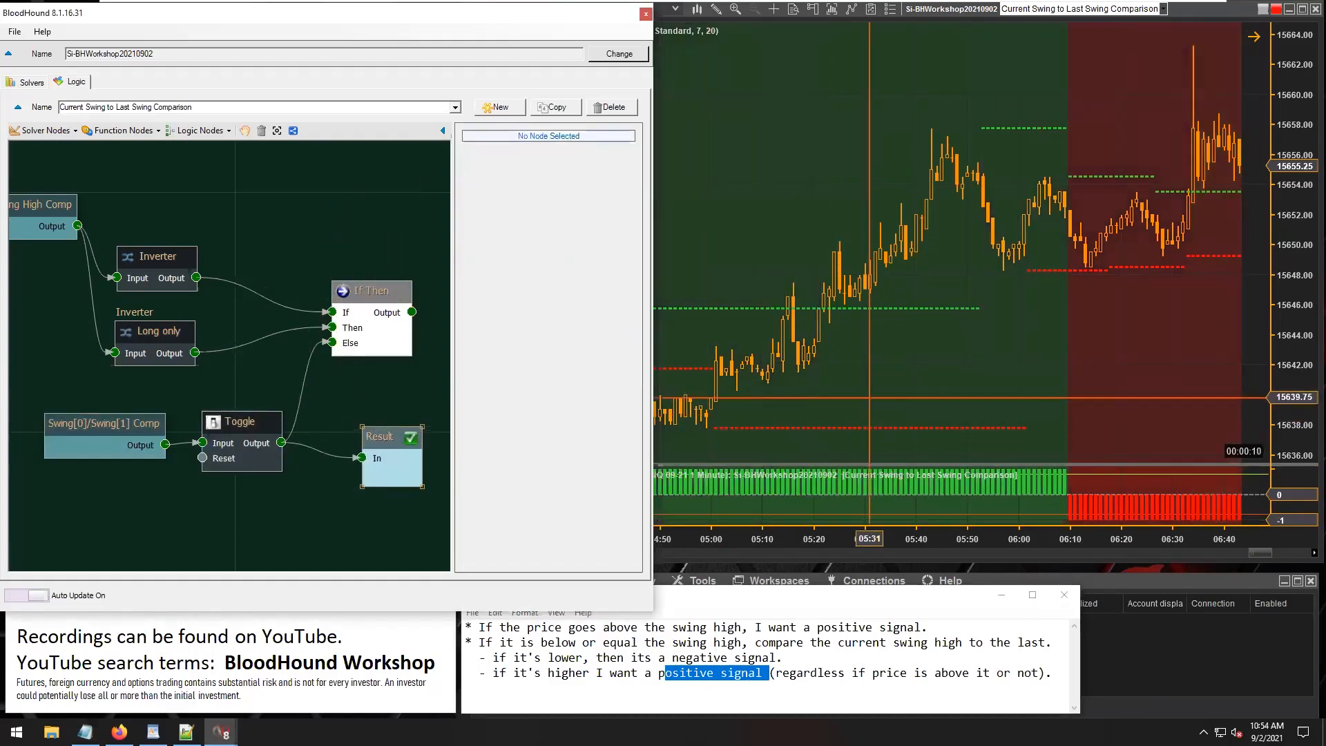
pyautogui.click(873, 403)
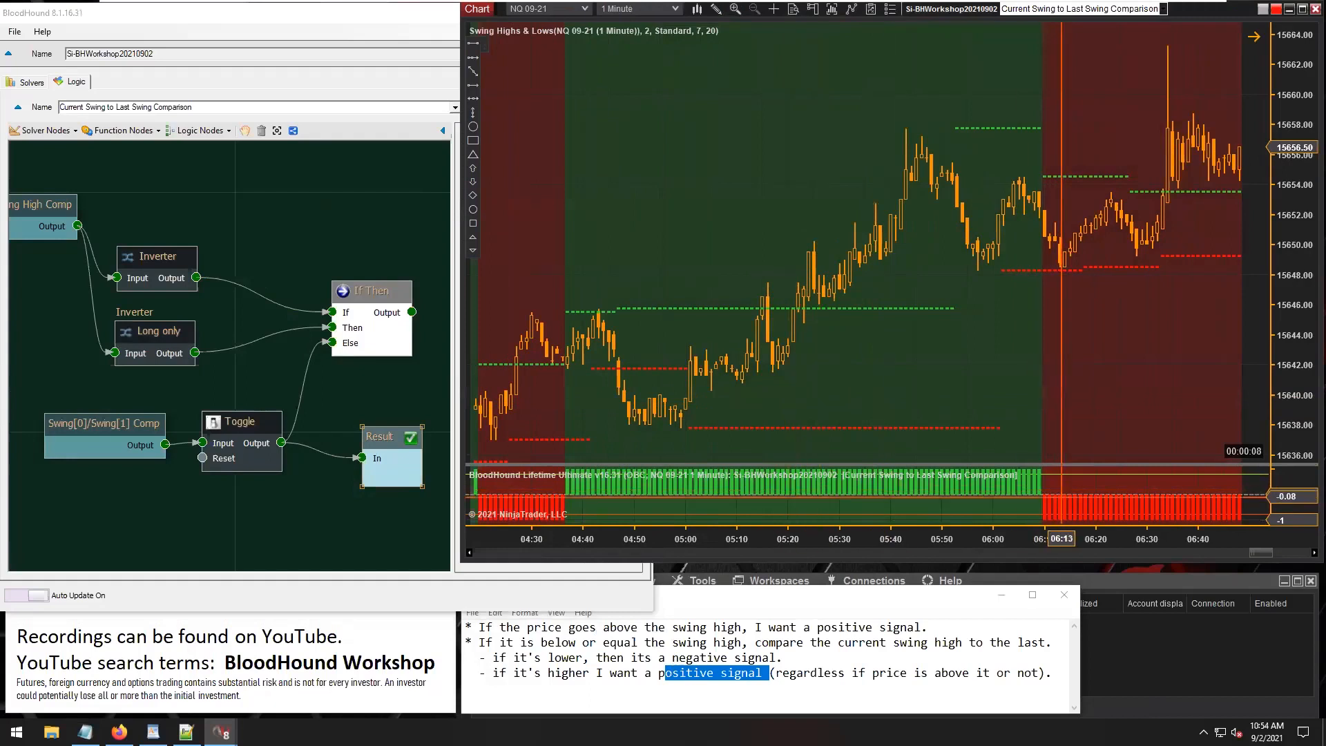
pyautogui.click(912, 308)
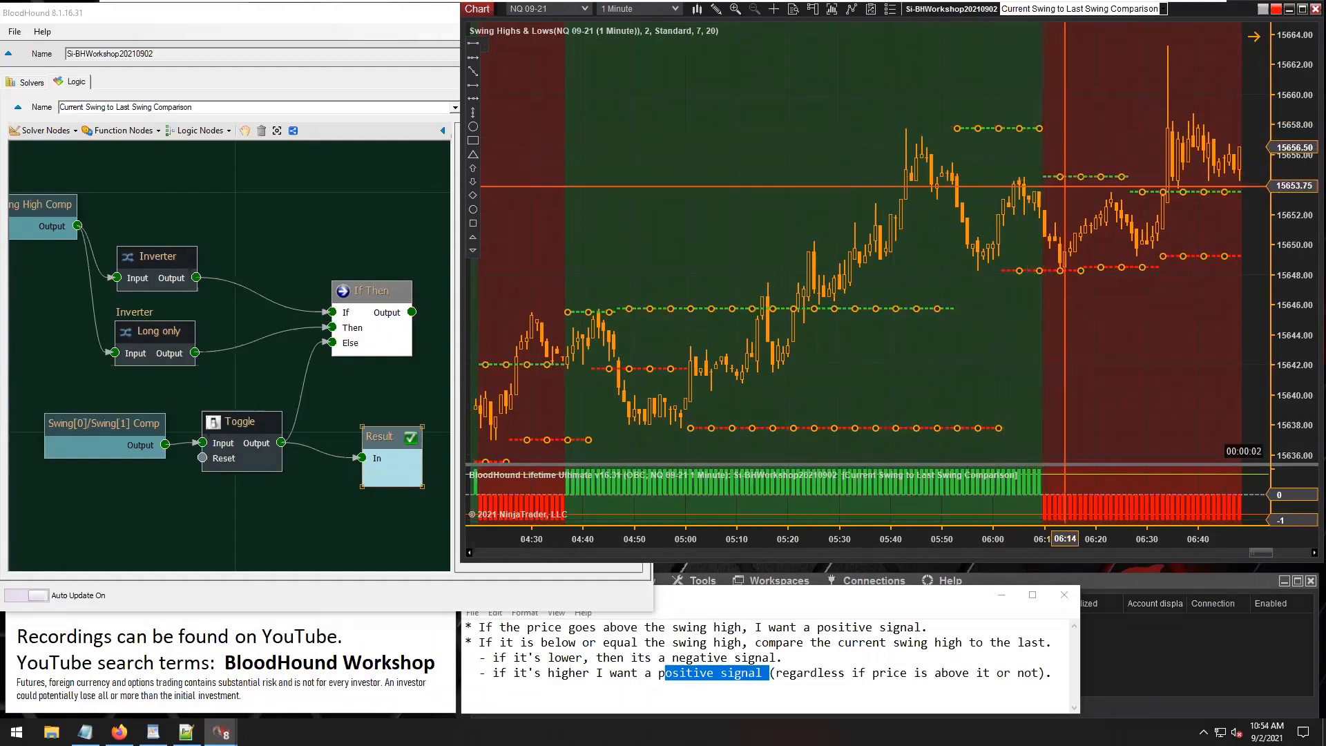
# Connect the If Then output to Result and place Result just right of the If Then node.
pyautogui.moveTo(402, 319)
pyautogui.moveTo(412, 312); pyautogui.dragTo(362, 458)
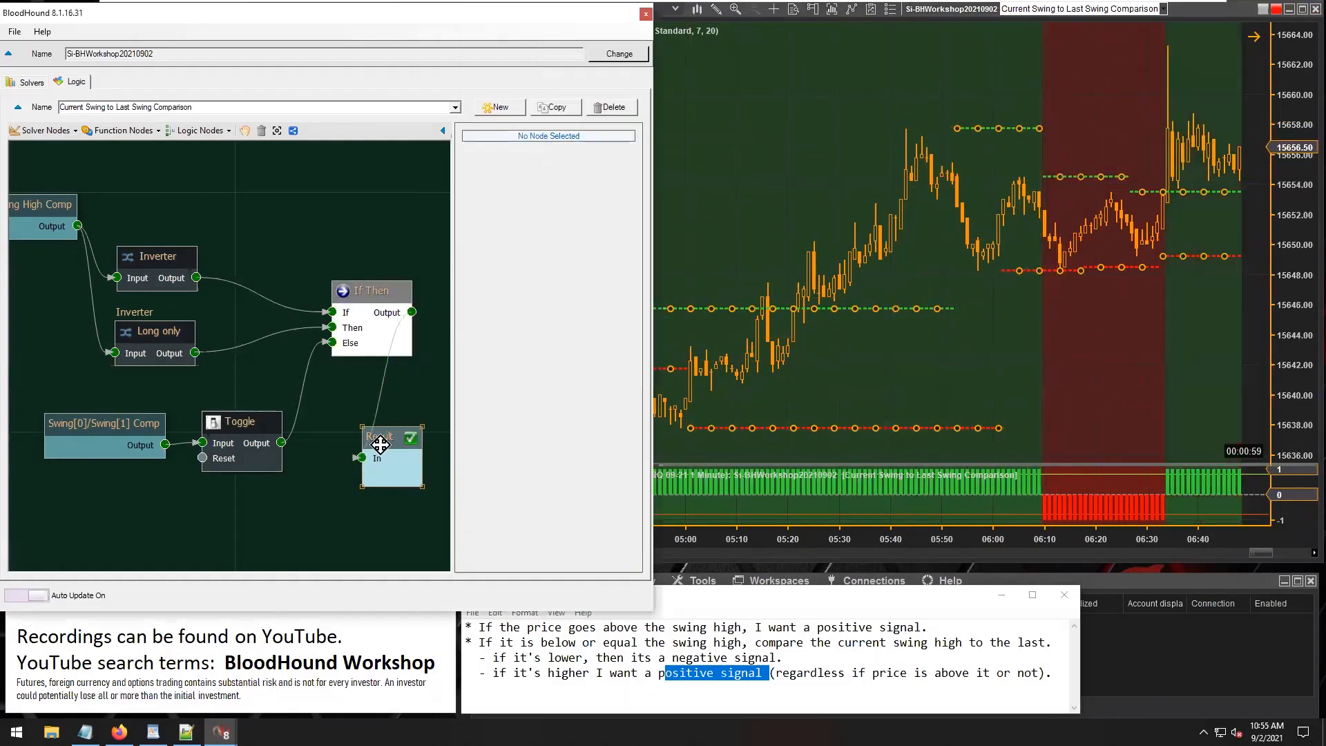
pyautogui.scroll(-3, 379, 515)
pyautogui.moveTo(342, 414); pyautogui.dragTo(395, 309)
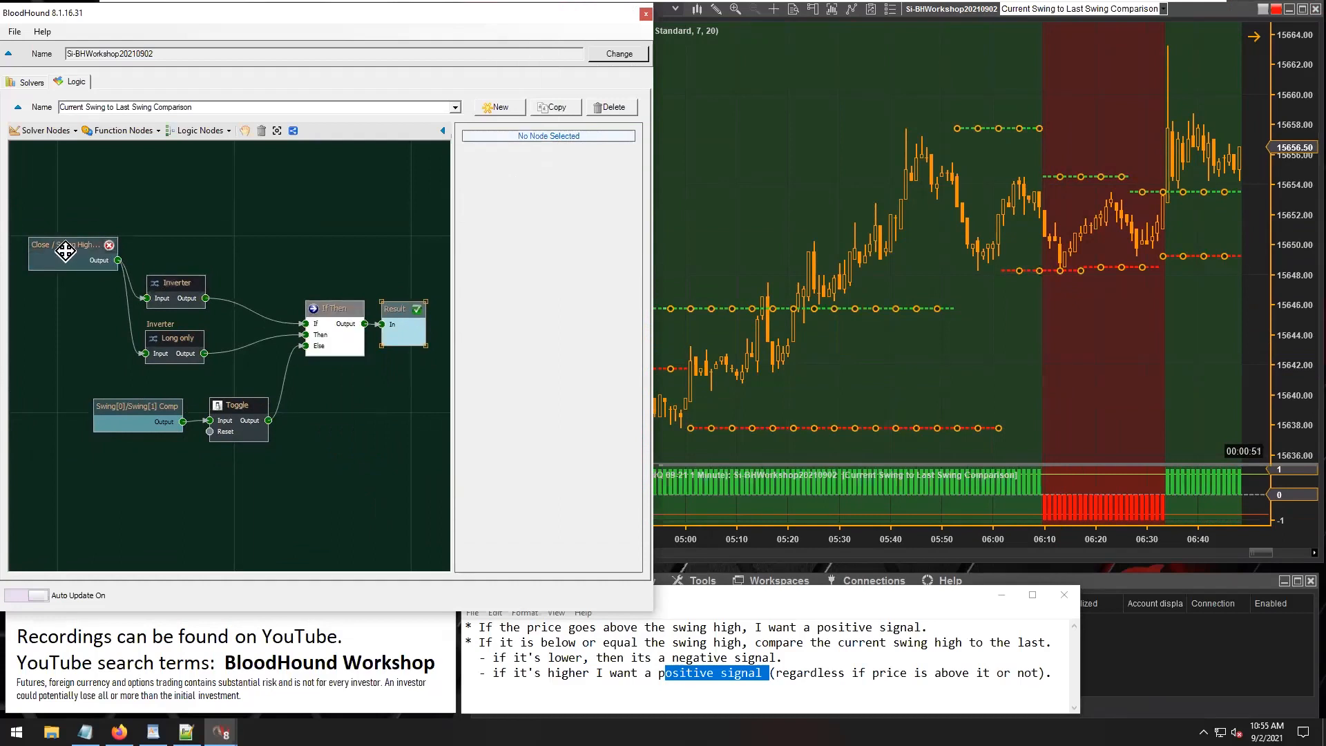
# Tidy the logic layout by moving Close / Swing High Comp closer to the two Inverters and fit the diagram in view.
pyautogui.moveTo(65, 248); pyautogui.dragTo(69, 289)
pyautogui.moveTo(201, 260); pyautogui.dragTo(99, 345)
pyautogui.moveTo(75, 291); pyautogui.dragTo(131, 307)
pyautogui.click(278, 130)
pyautogui.moveTo(413, 401)
pyautogui.mouseDown()
pyautogui.moveTo(117, 235)
pyautogui.moveTo(89, 291)
pyautogui.mouseUp()
pyautogui.click(297, 217)
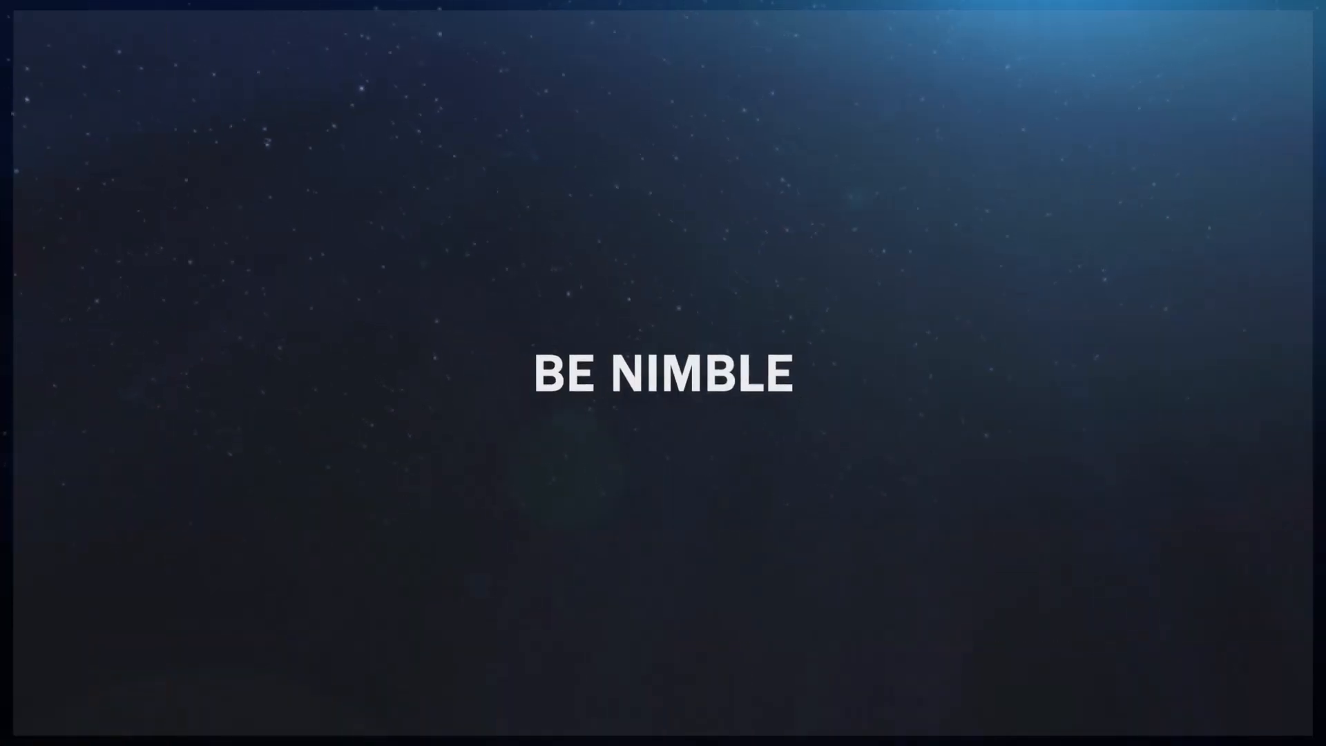